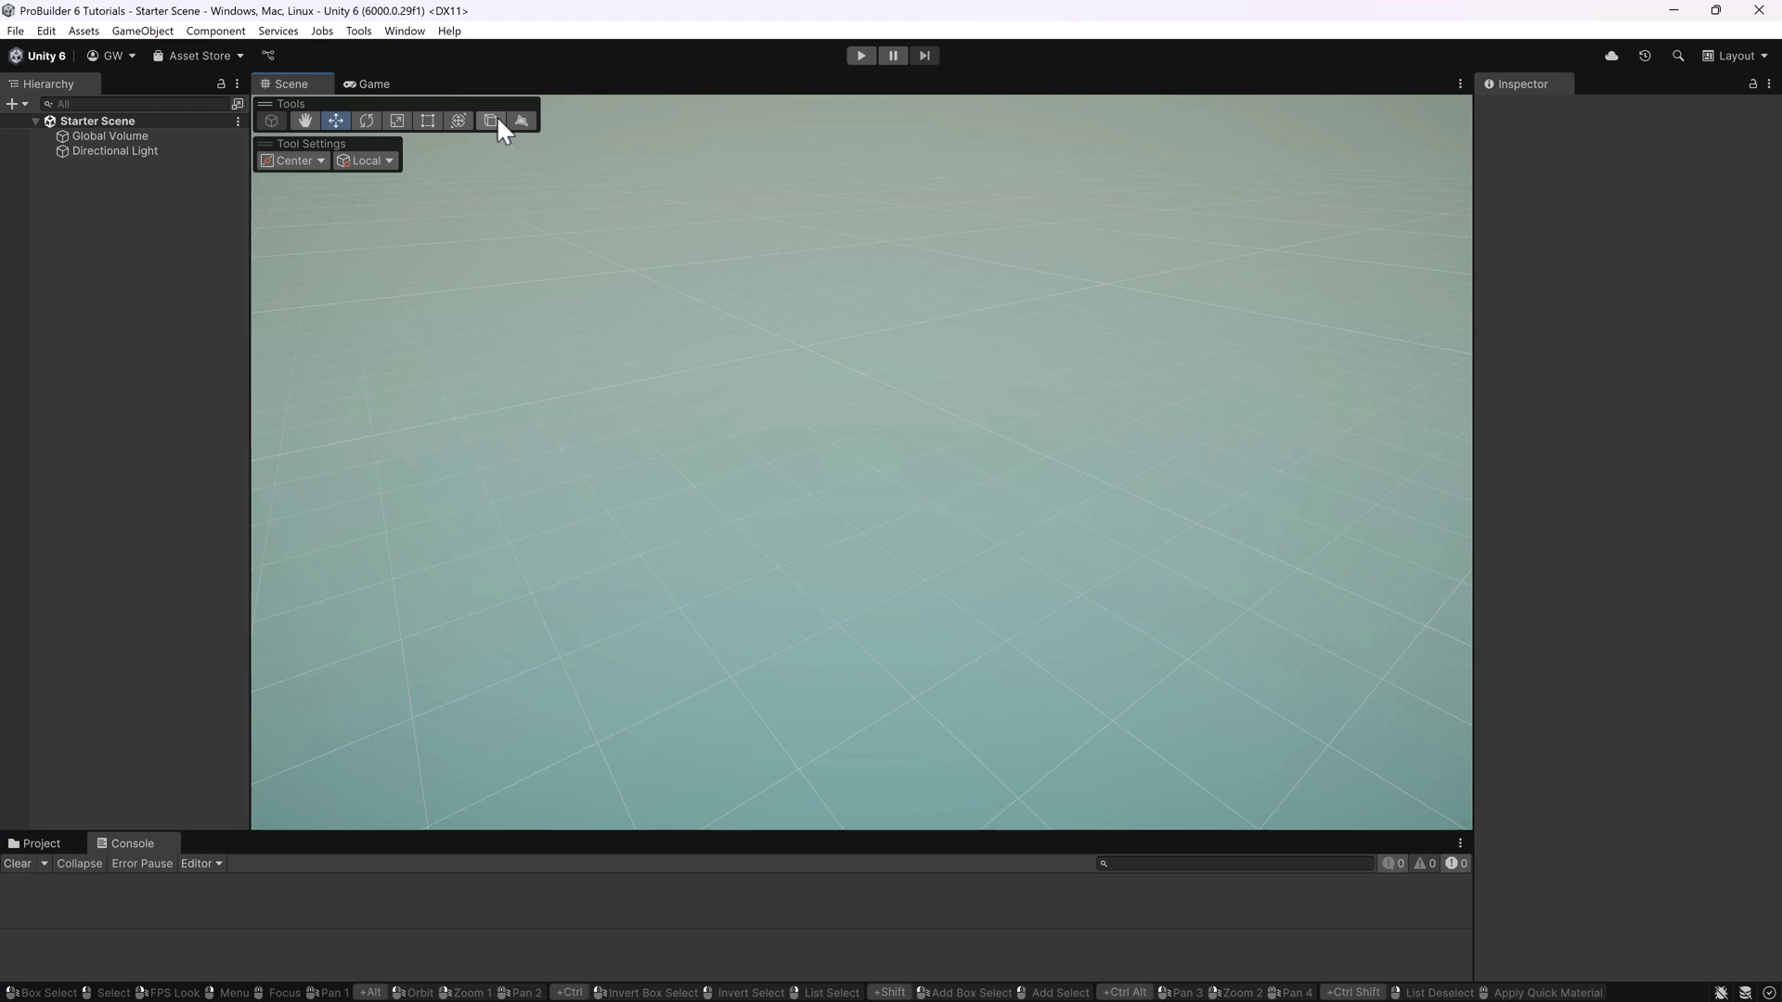
Step: Draw a ProBuilder cube measuring about 3.31 × 1.44 × 3.69 units on the grid, with the Shape Settings overlay moved aside
click(492, 121)
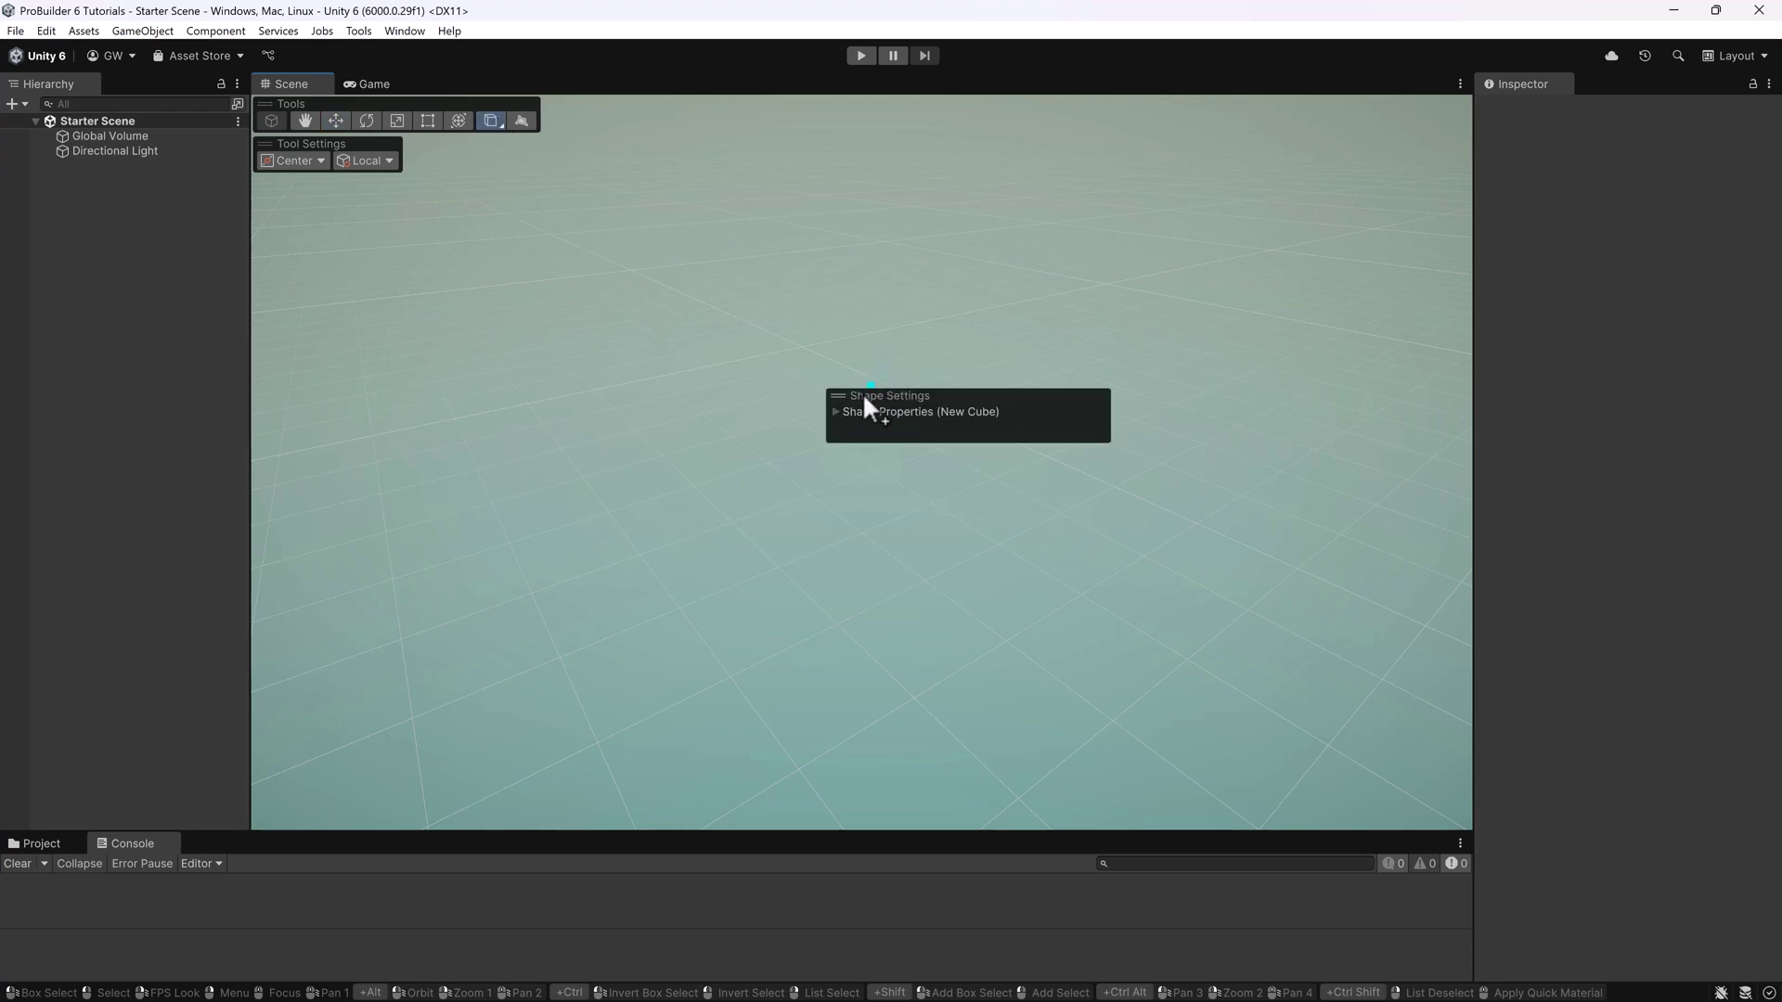
drag(840, 398, 1452, 804)
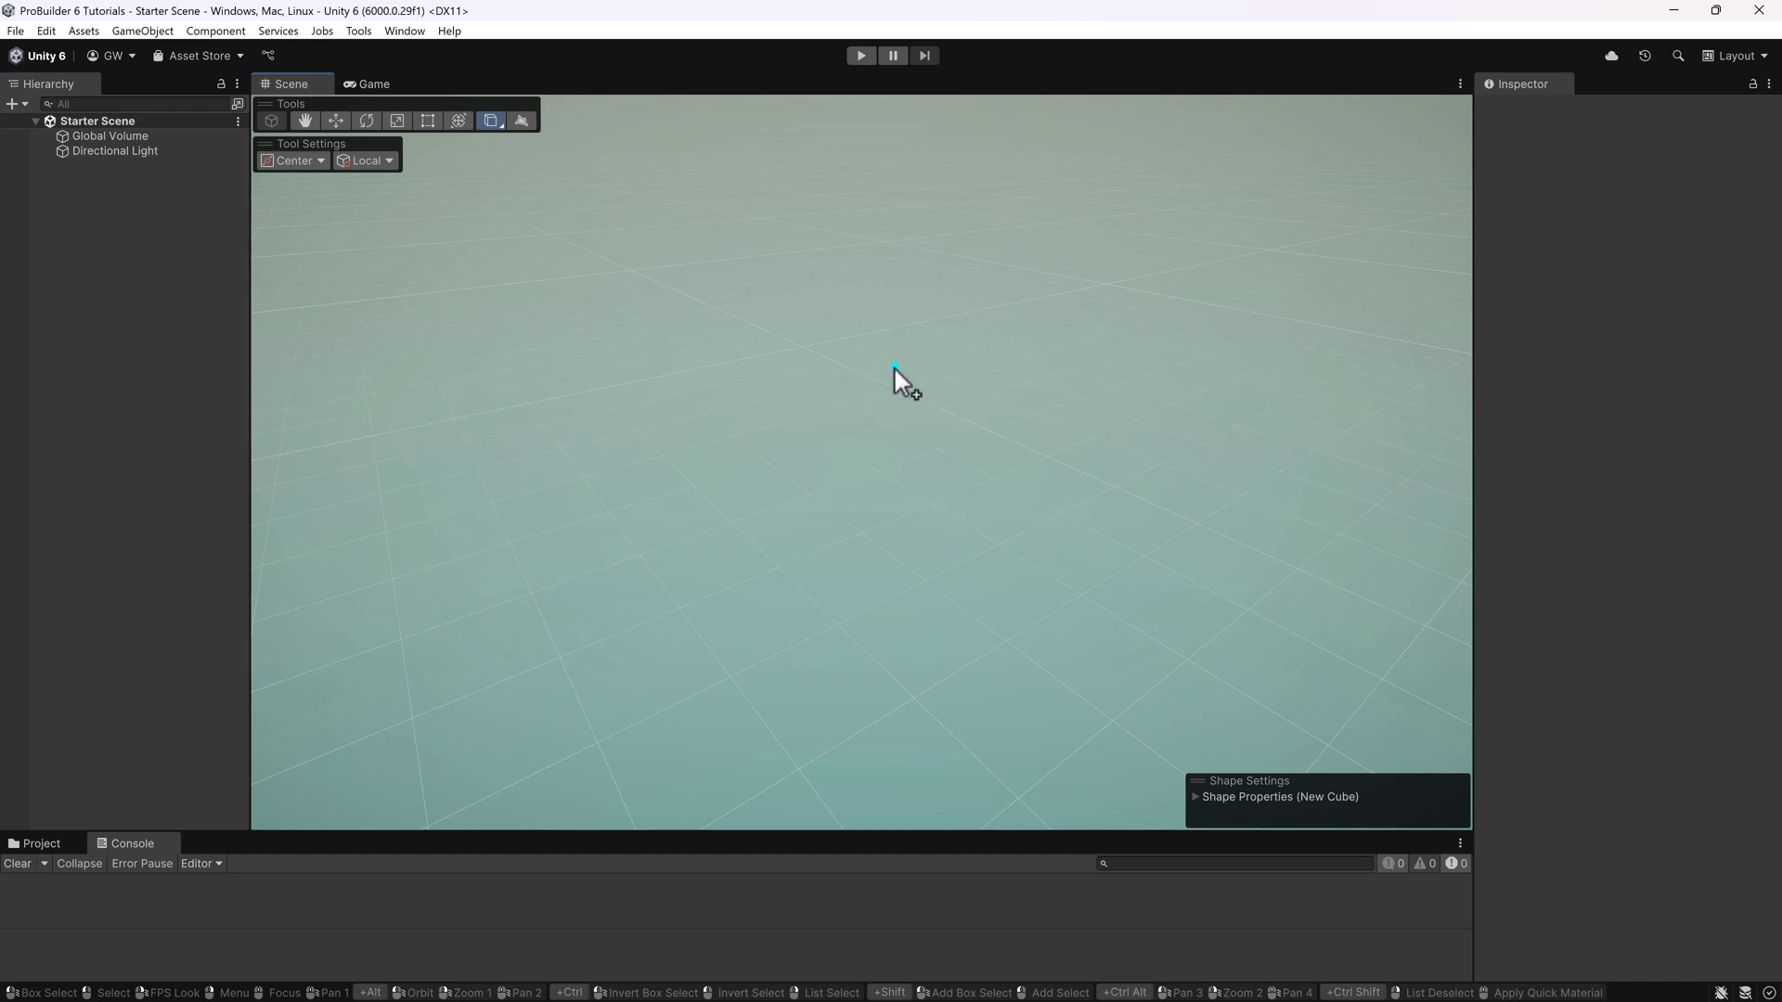
drag(894, 366, 724, 707)
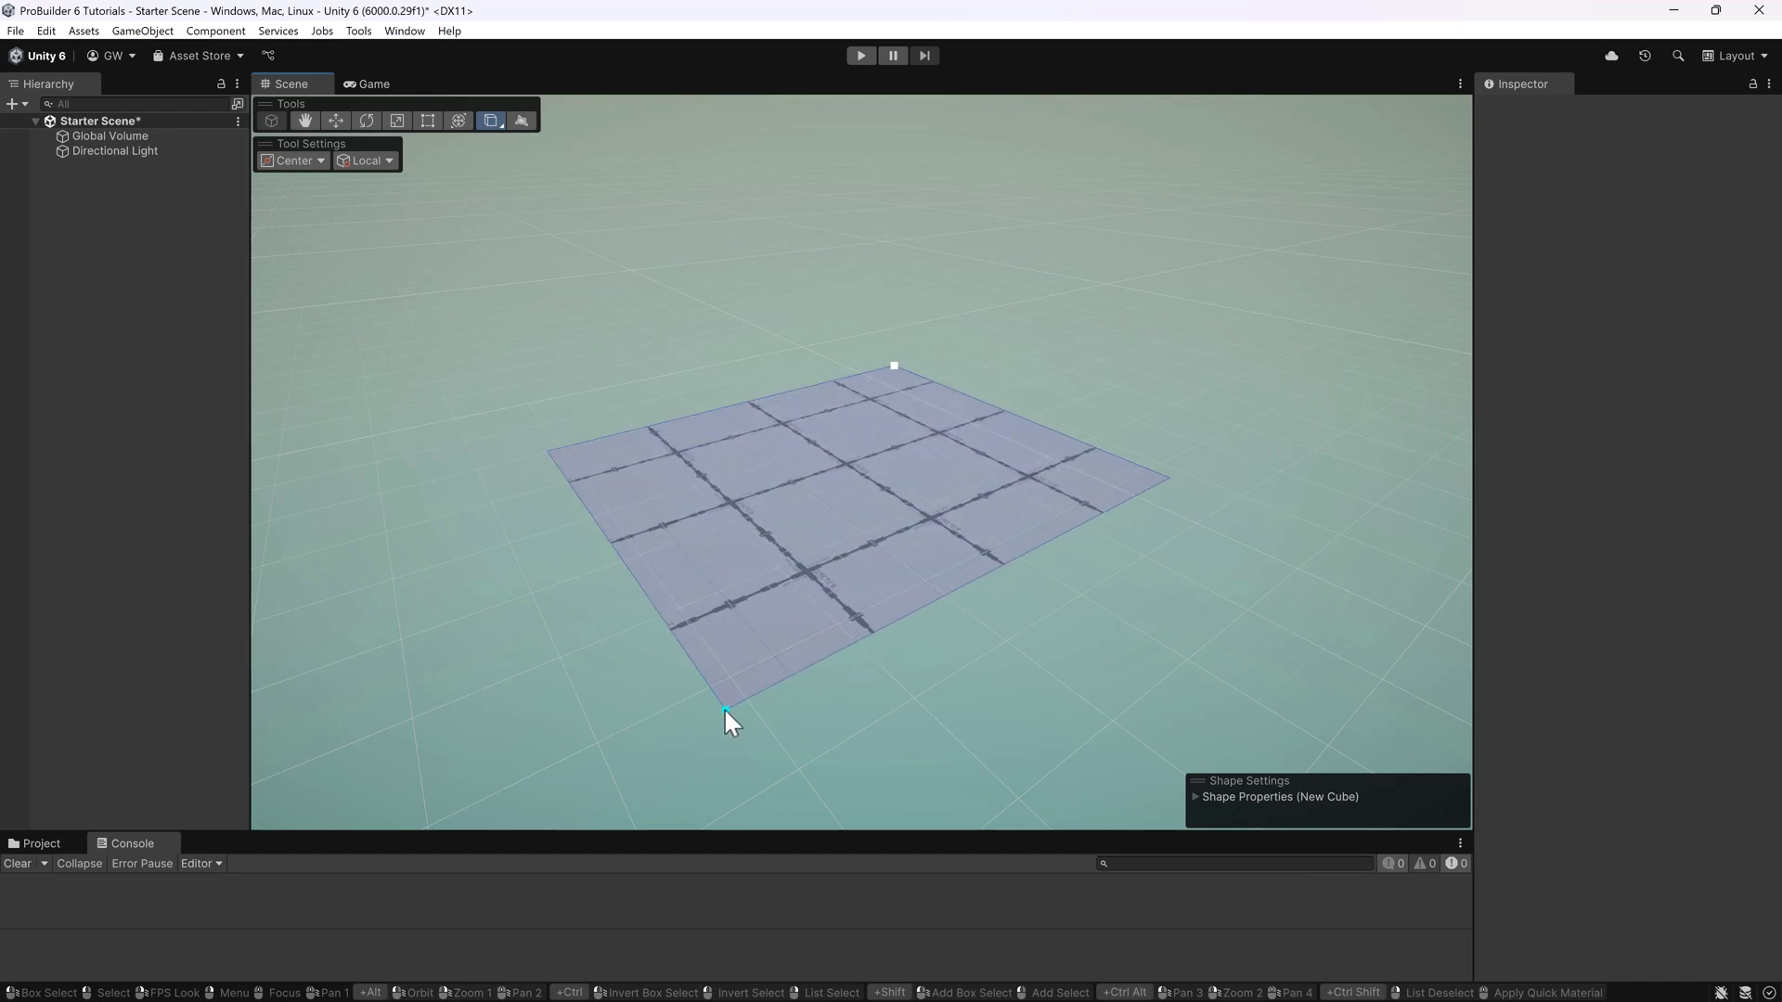
click(766, 420)
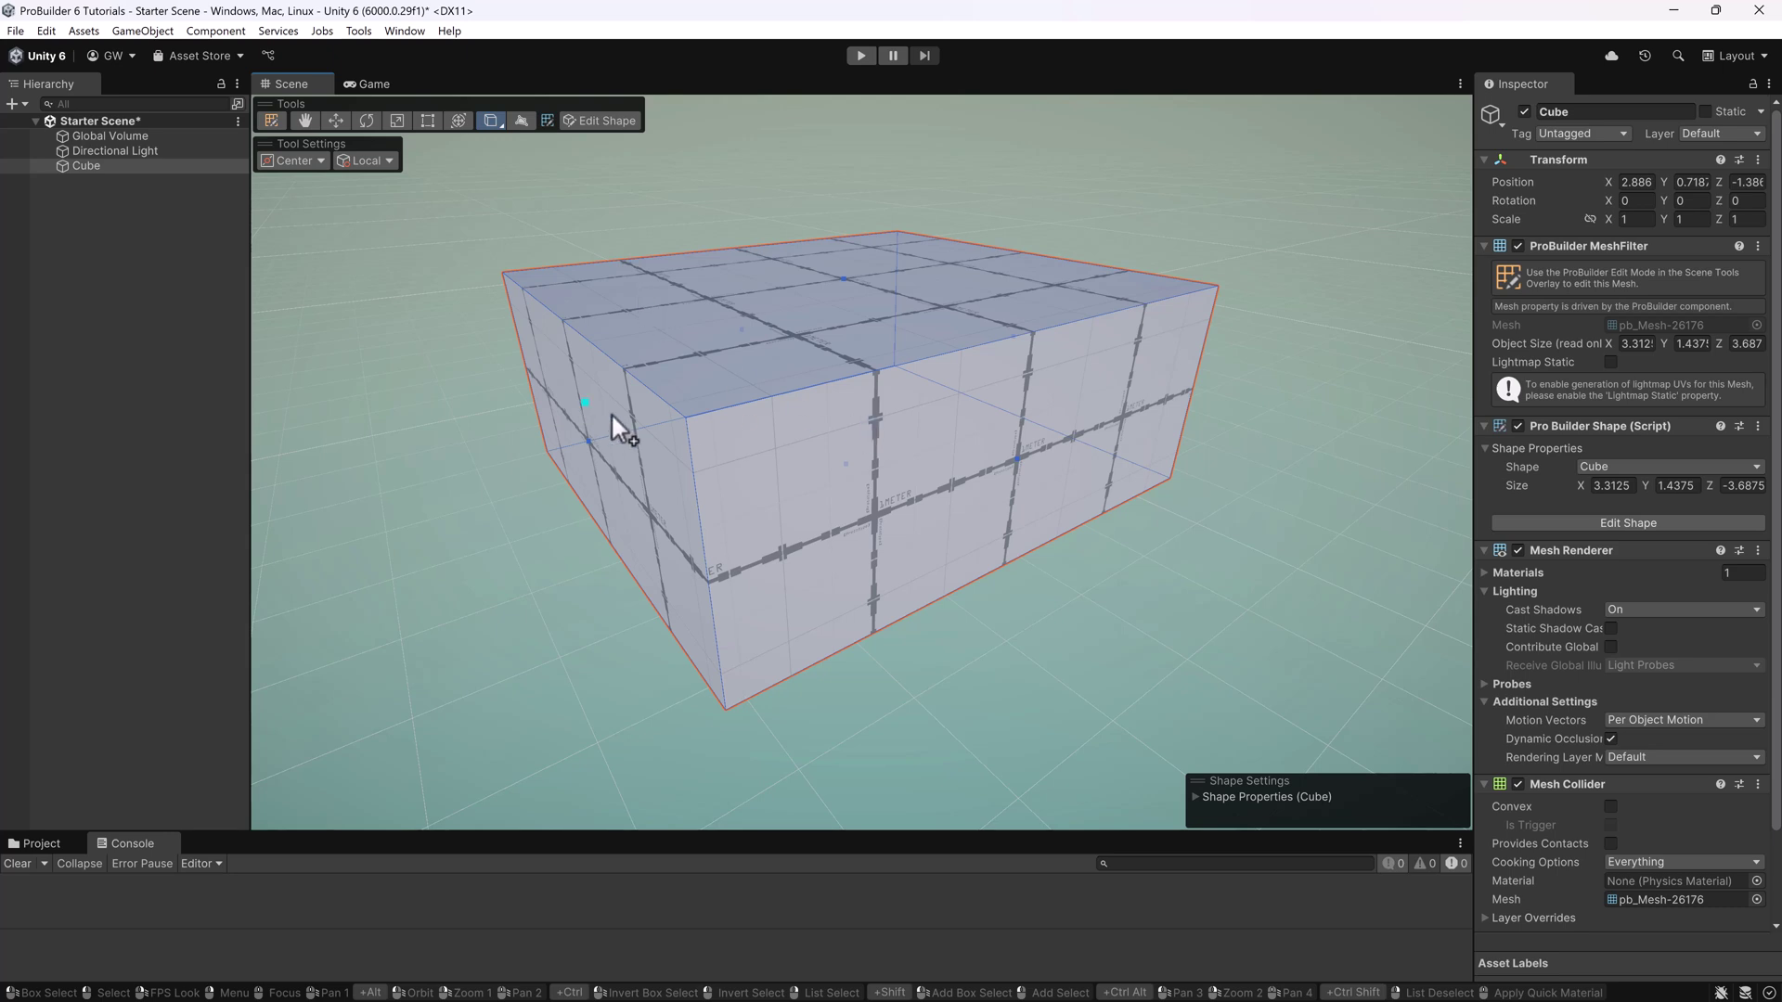
Step: Add a standard 3D Cube object and place it beside the ProBuilder cube at about X 2.31, Z -4.76
scroll(660, 425, down, 2)
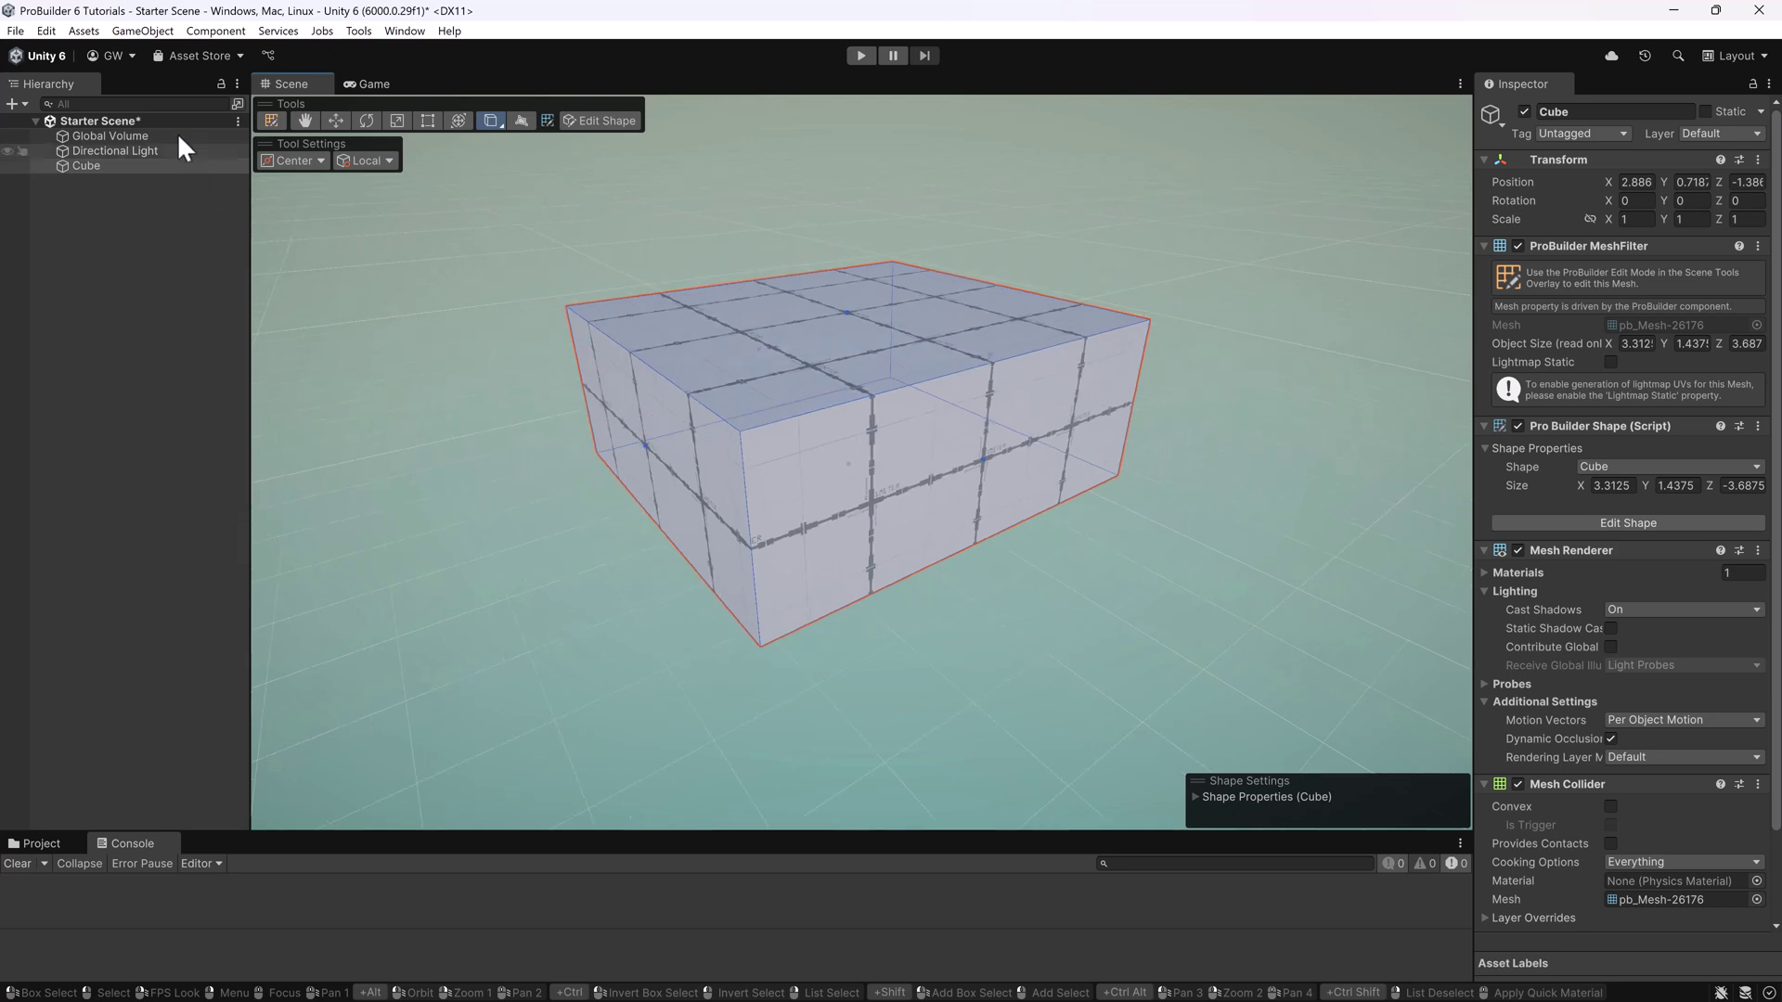
click(144, 31)
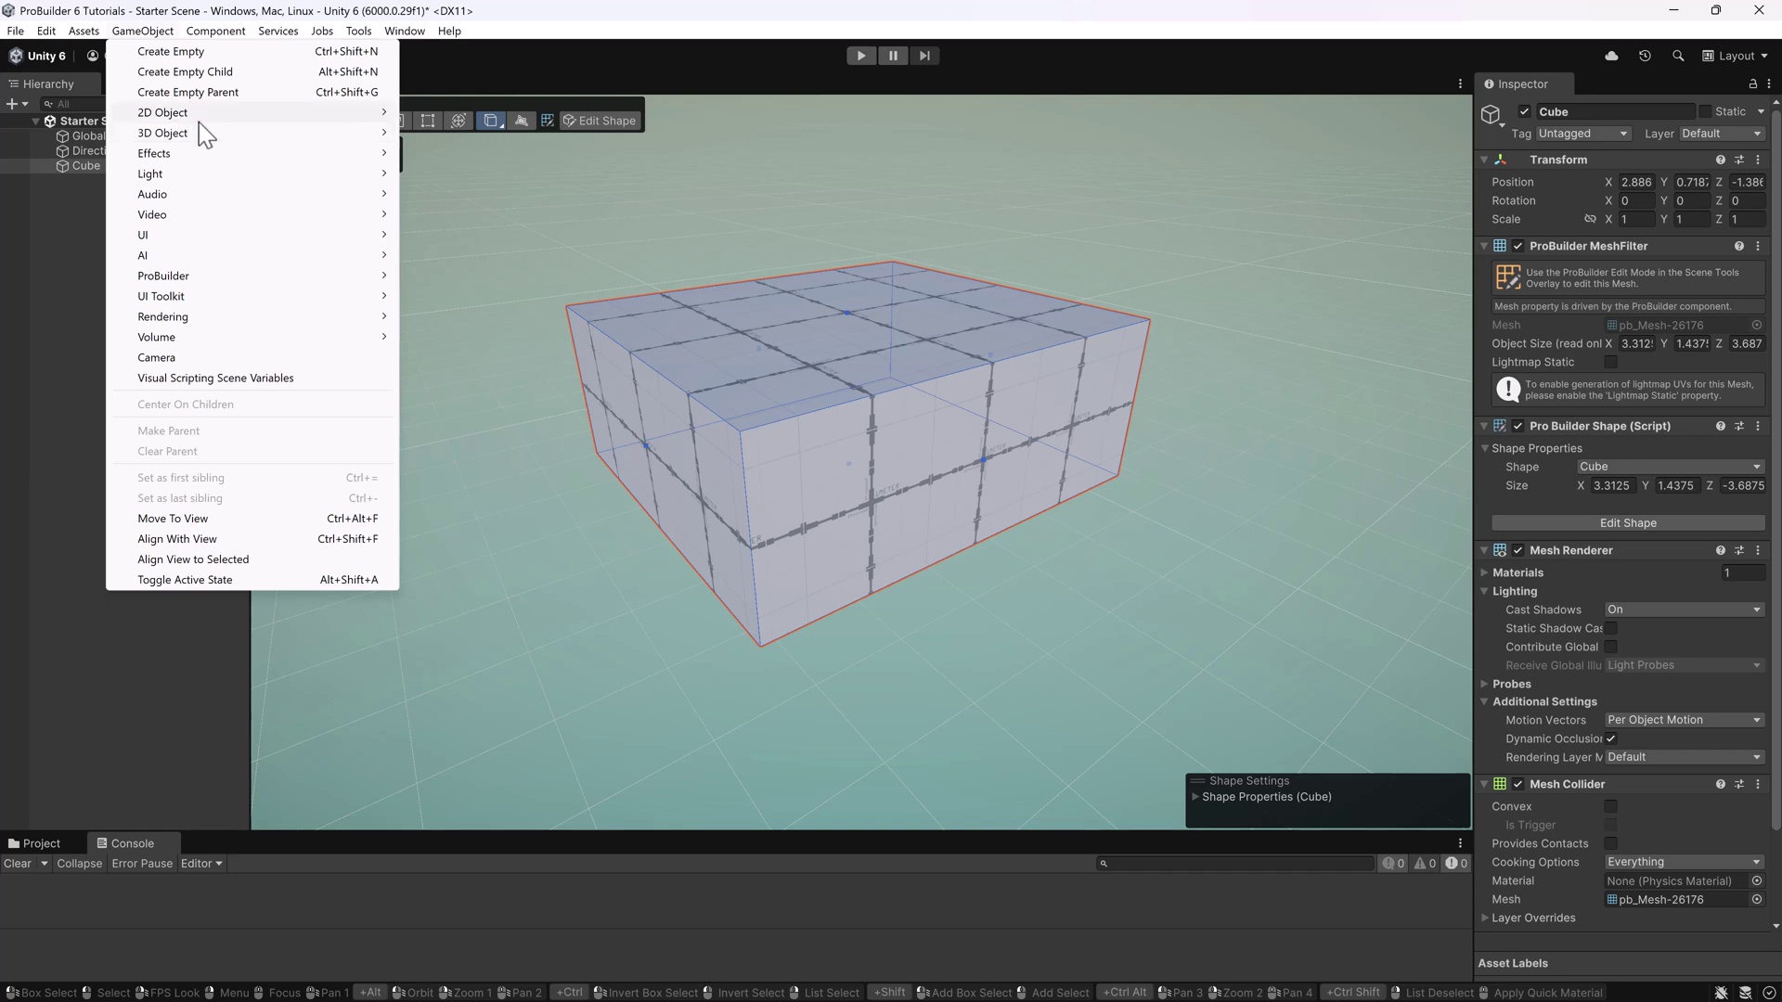
mouse_move(204, 131)
click(469, 136)
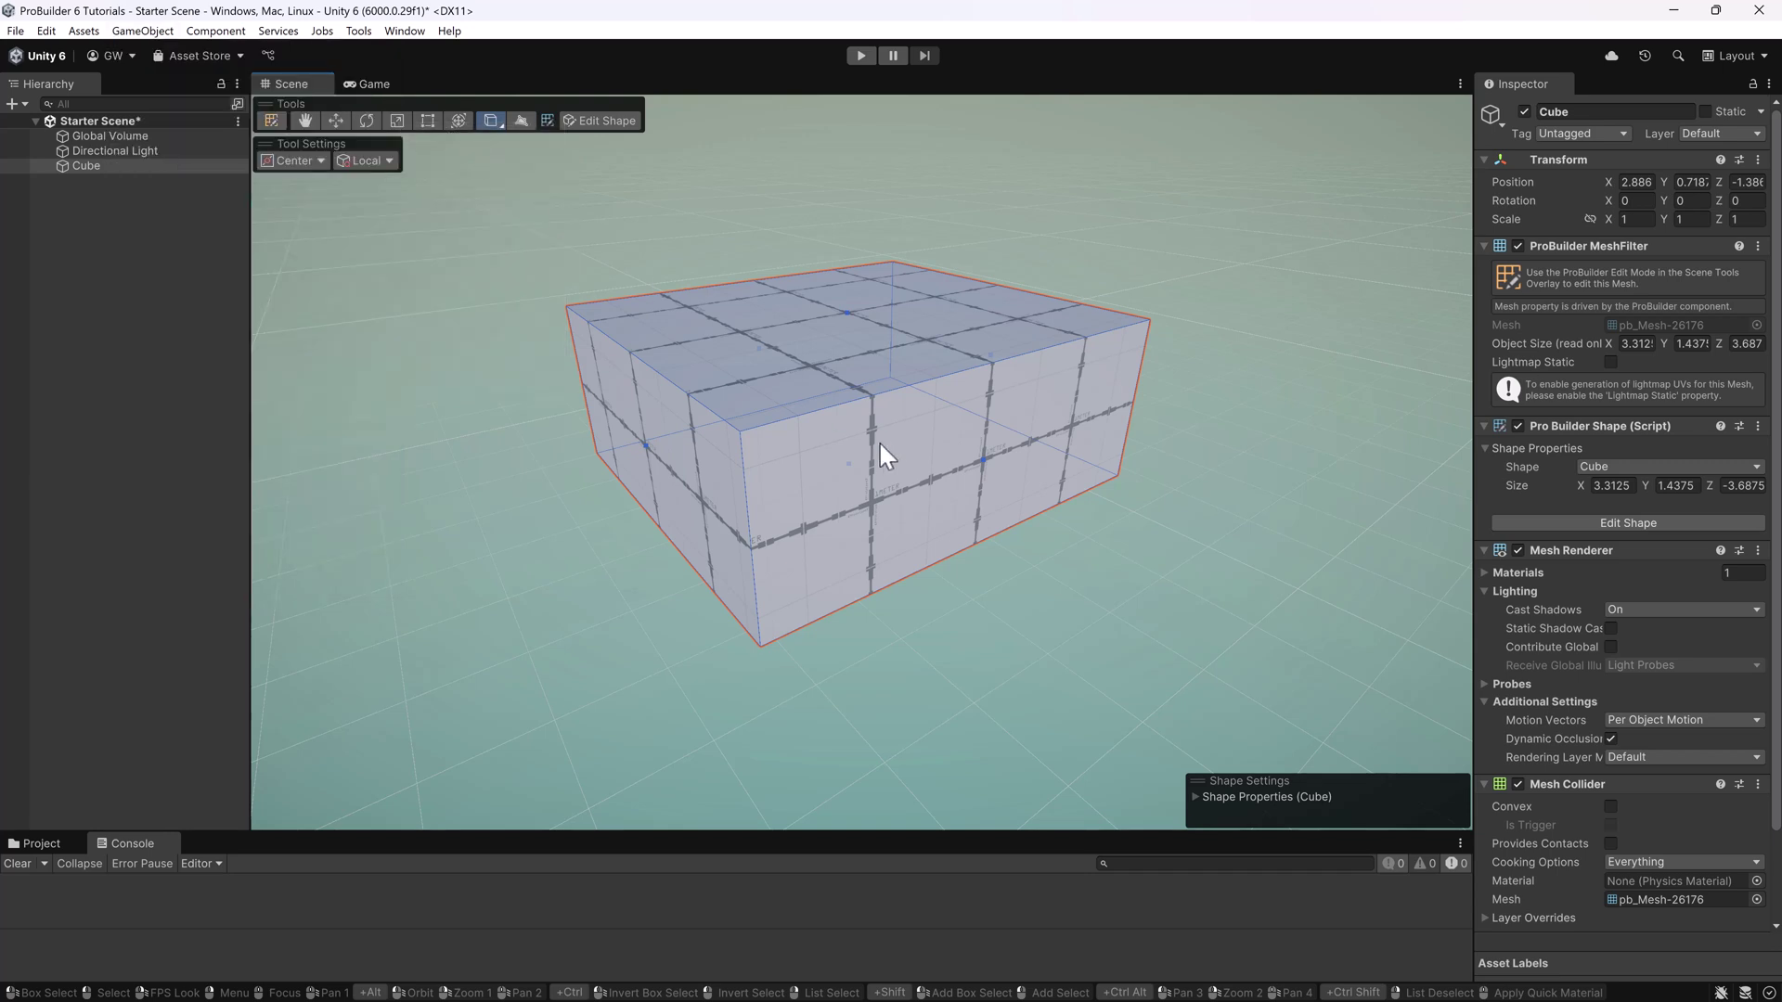
scroll(626, 398, down, 3)
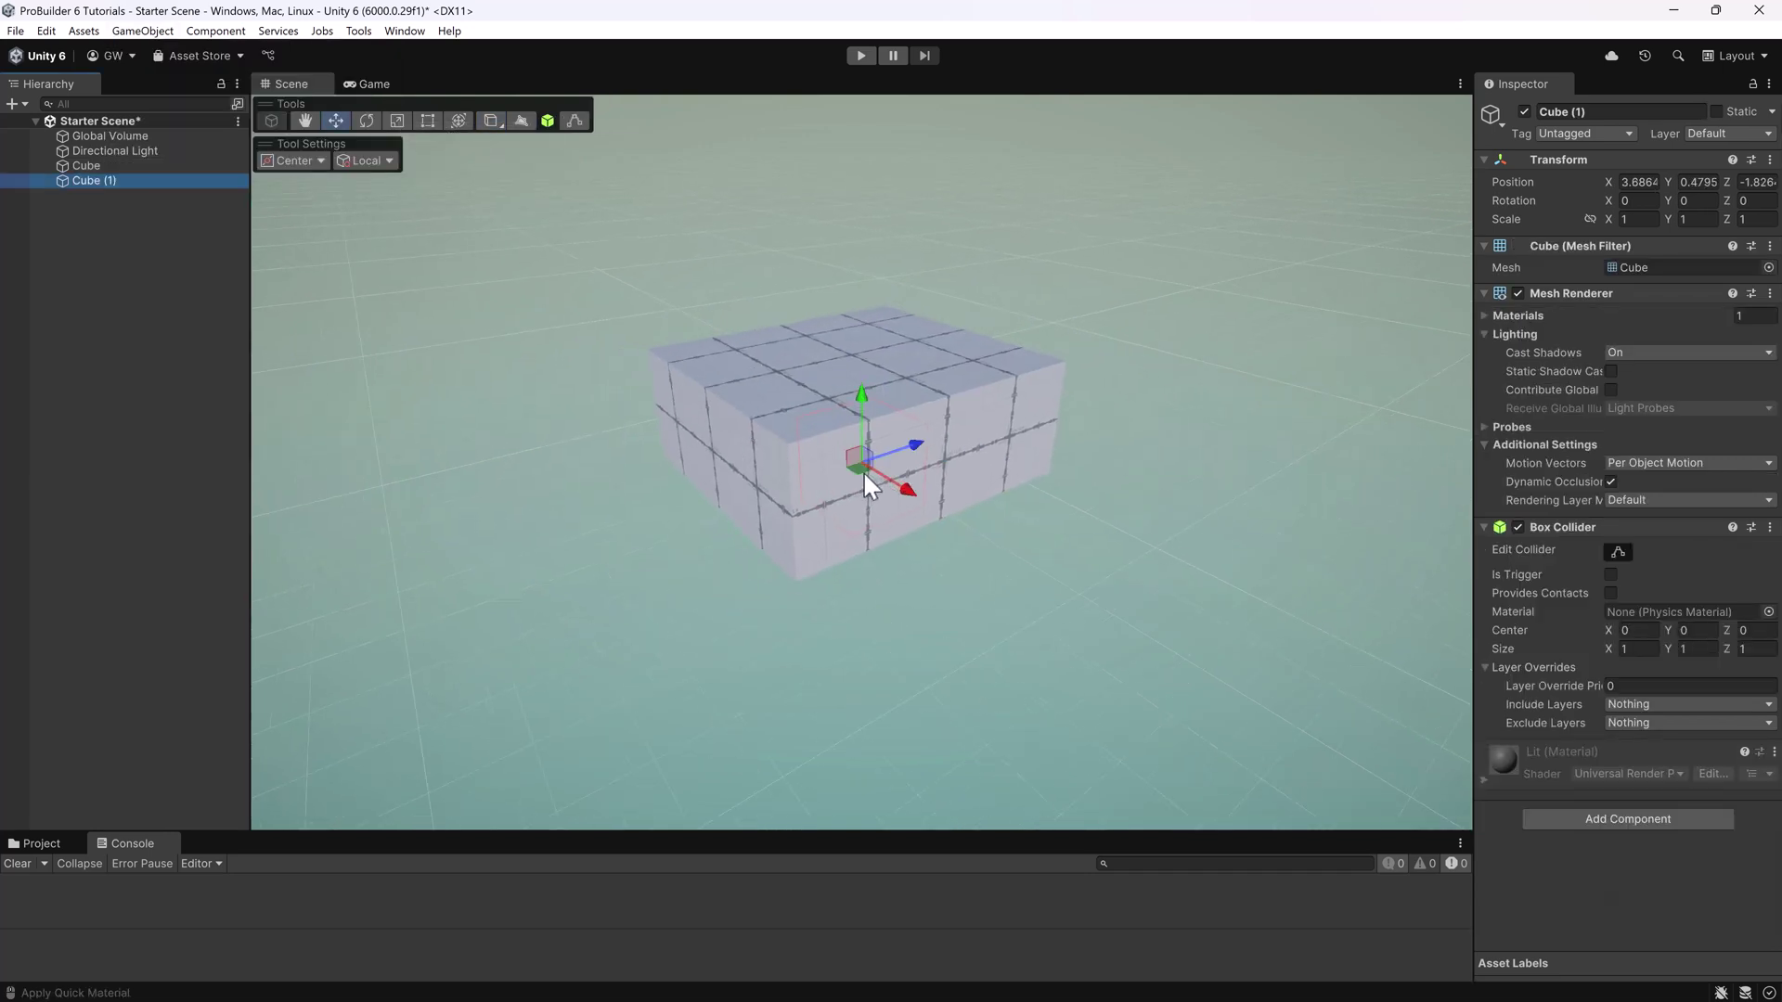
drag(863, 471, 542, 503)
scroll(847, 584, up, 5)
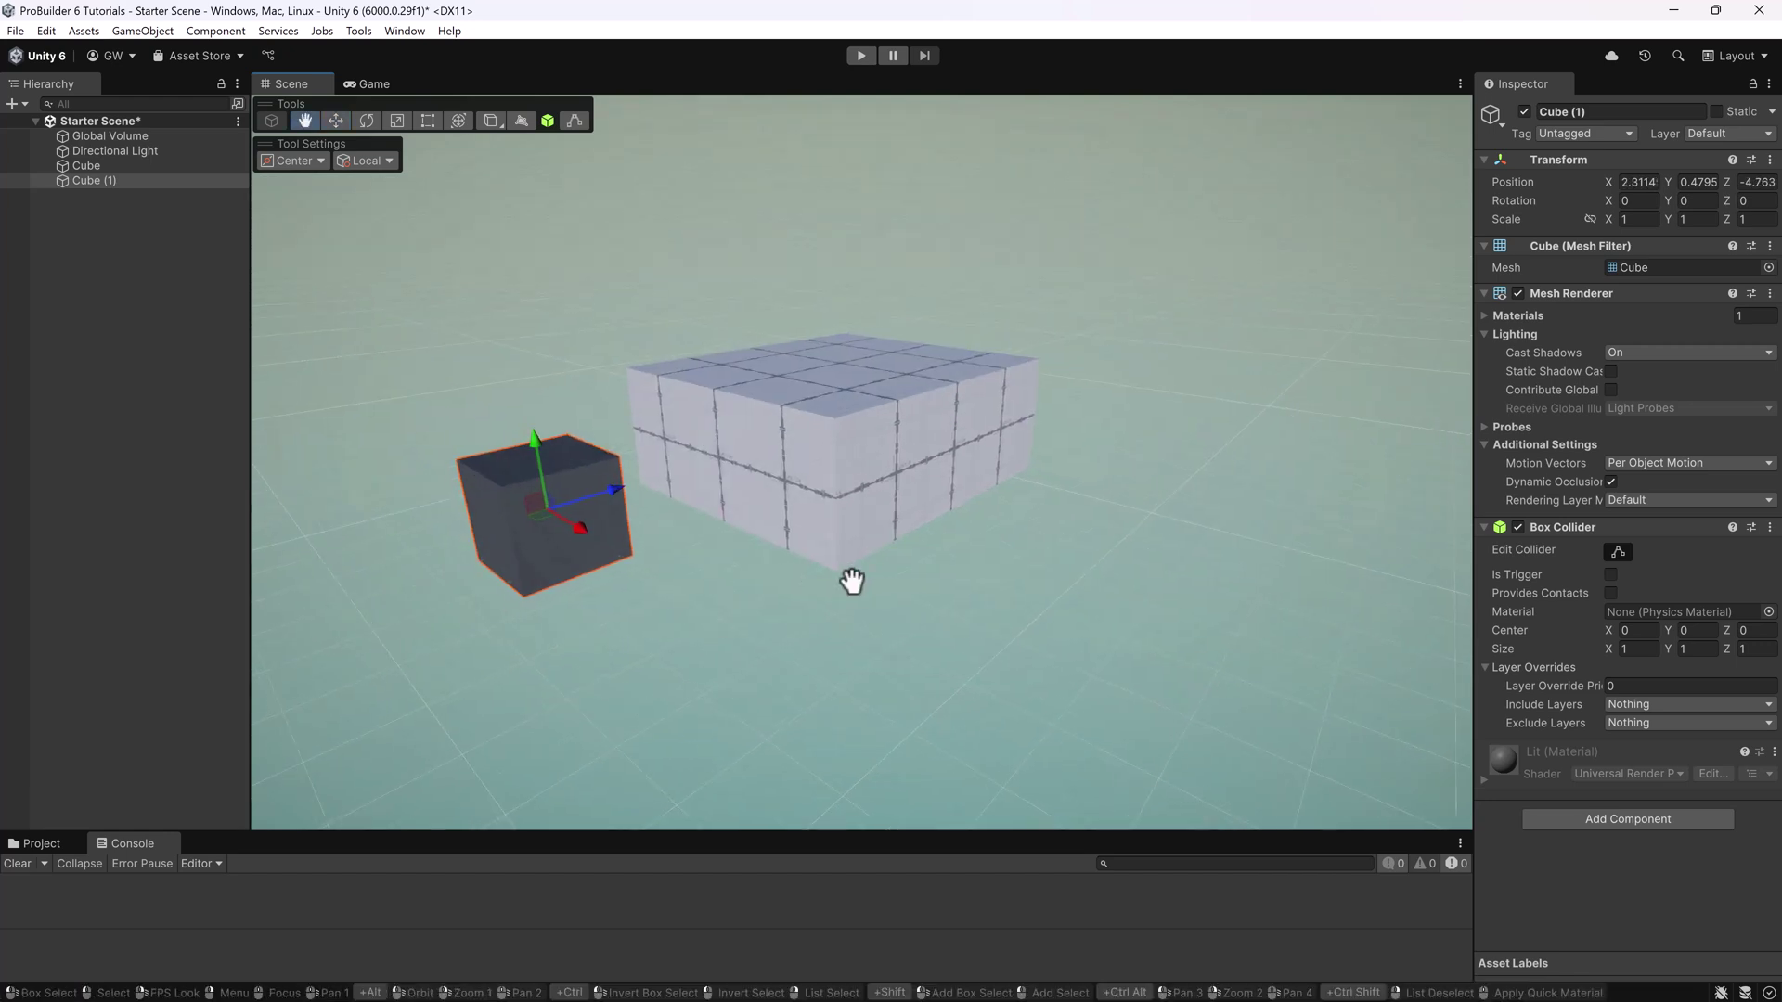
Step: Select the ProBuilder cube and the standard cube alternately, and compare their components and available scene tools
alt+drag(980, 610, 880, 454)
click(882, 455)
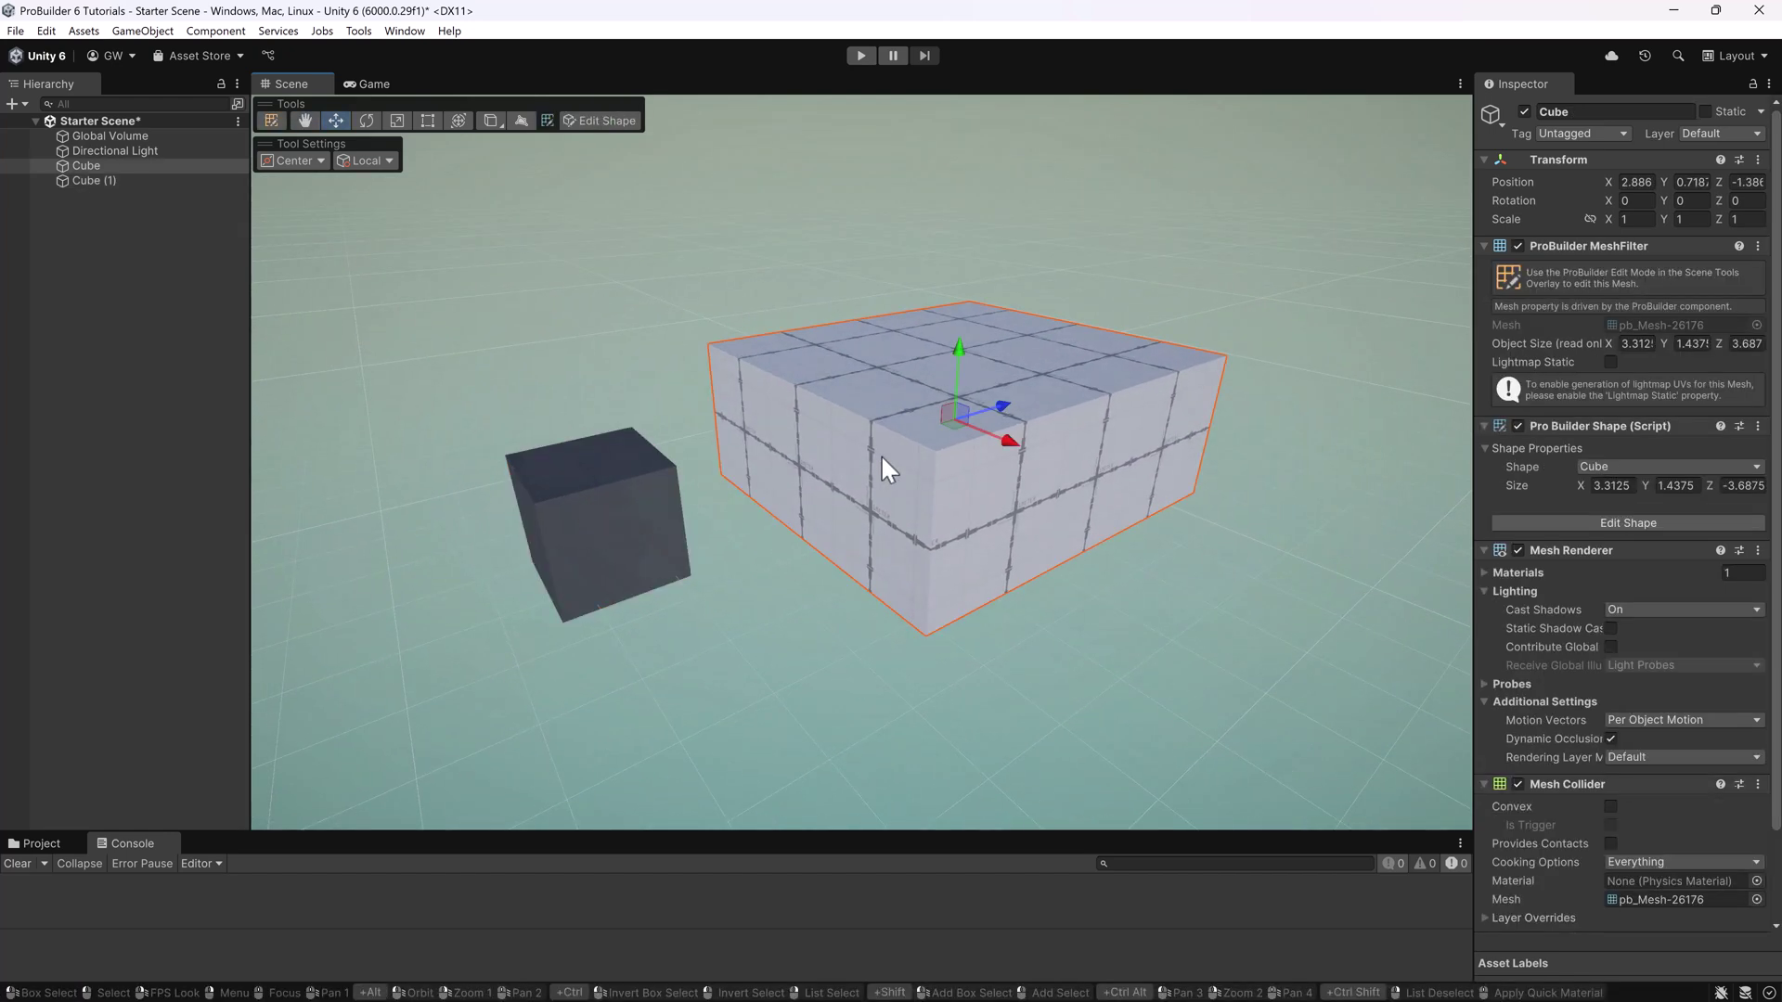
click(629, 526)
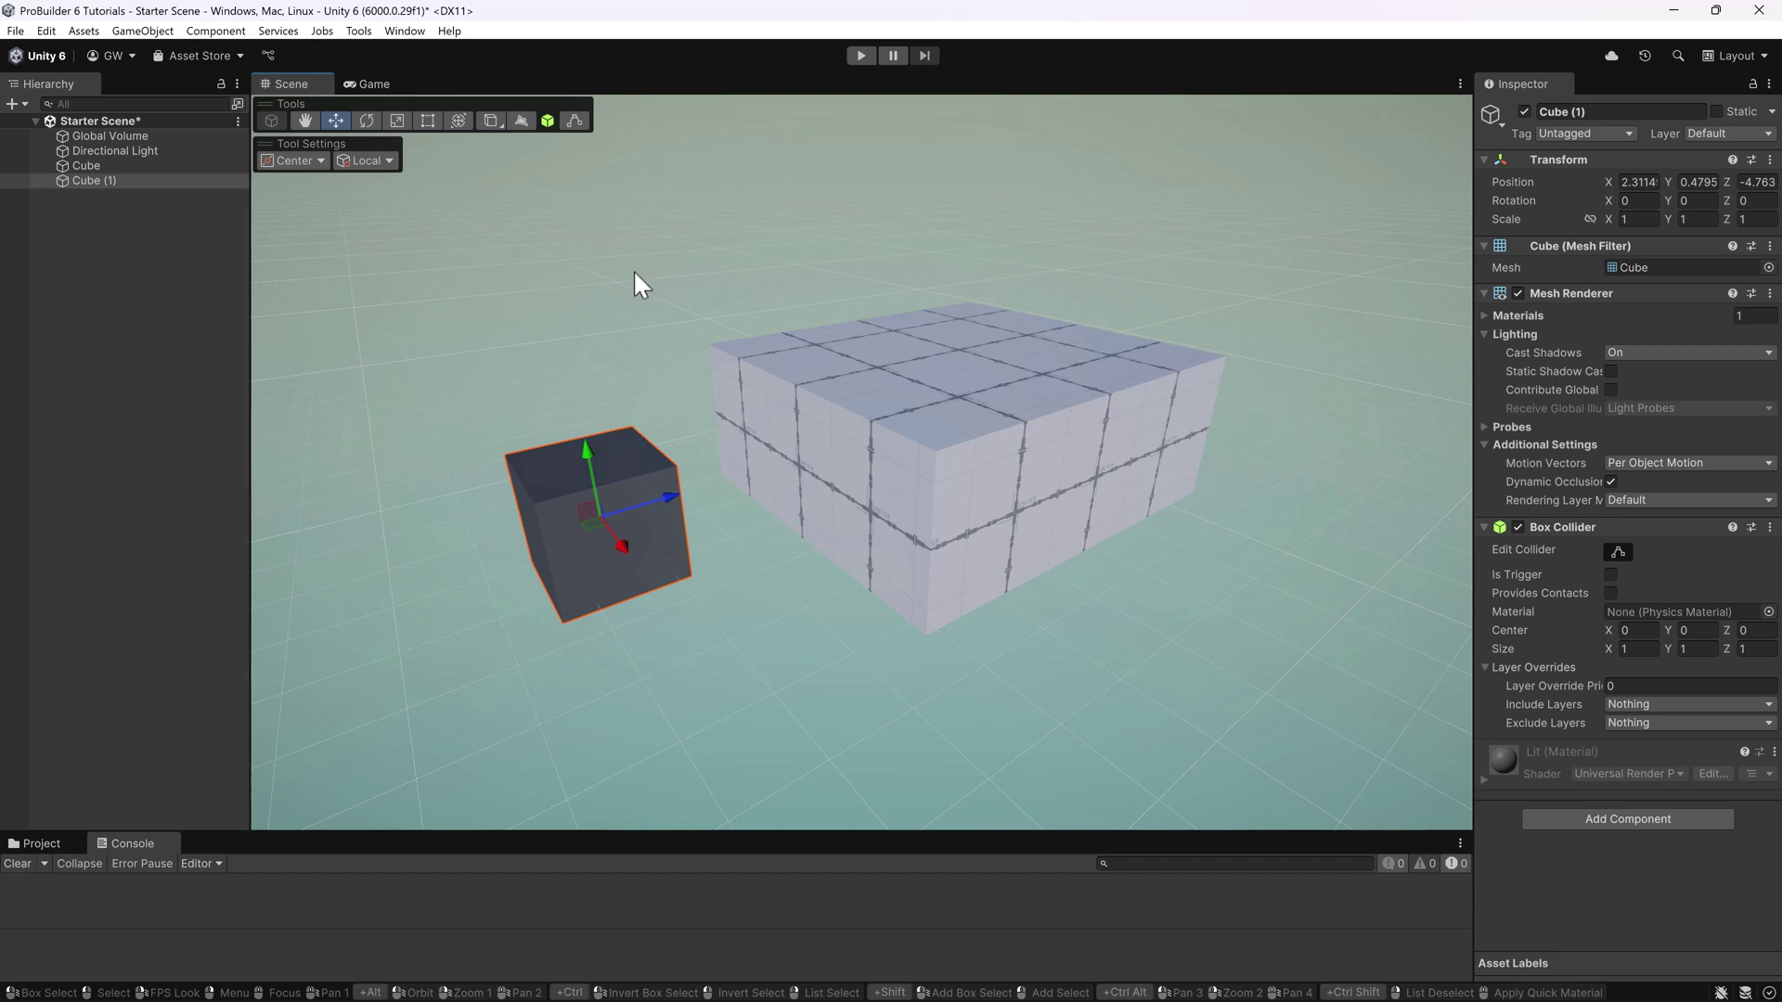
click(640, 364)
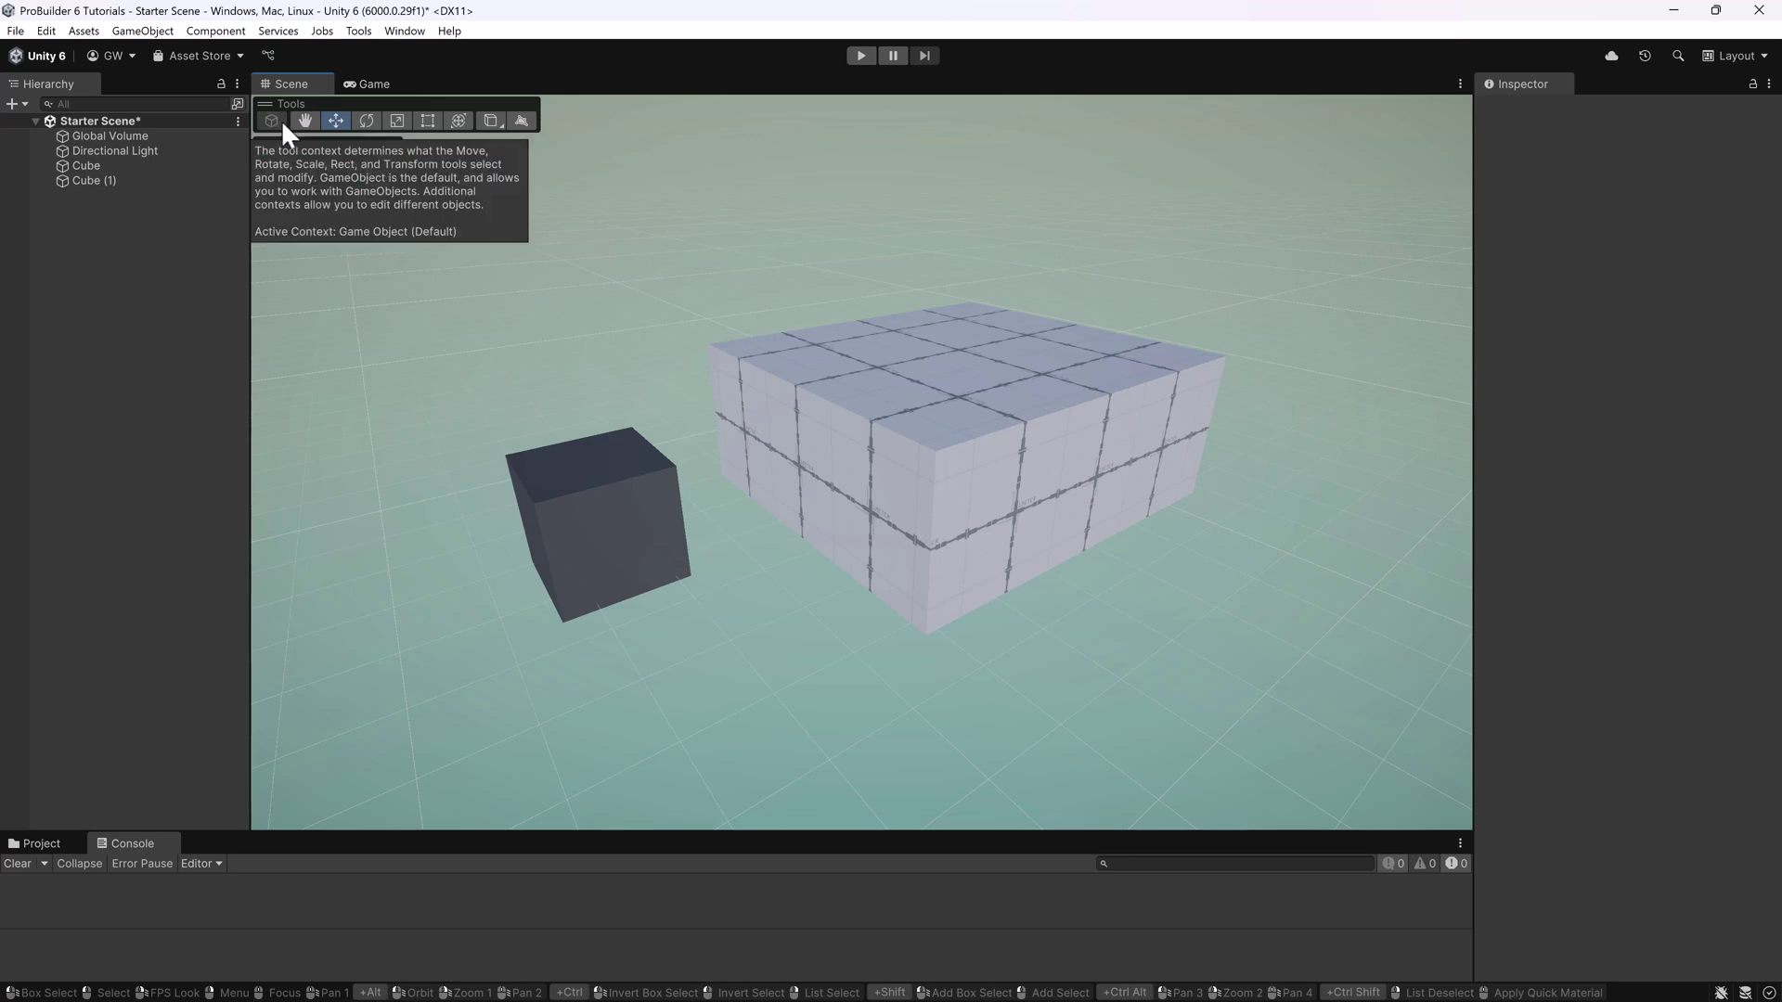
click(902, 390)
click(609, 524)
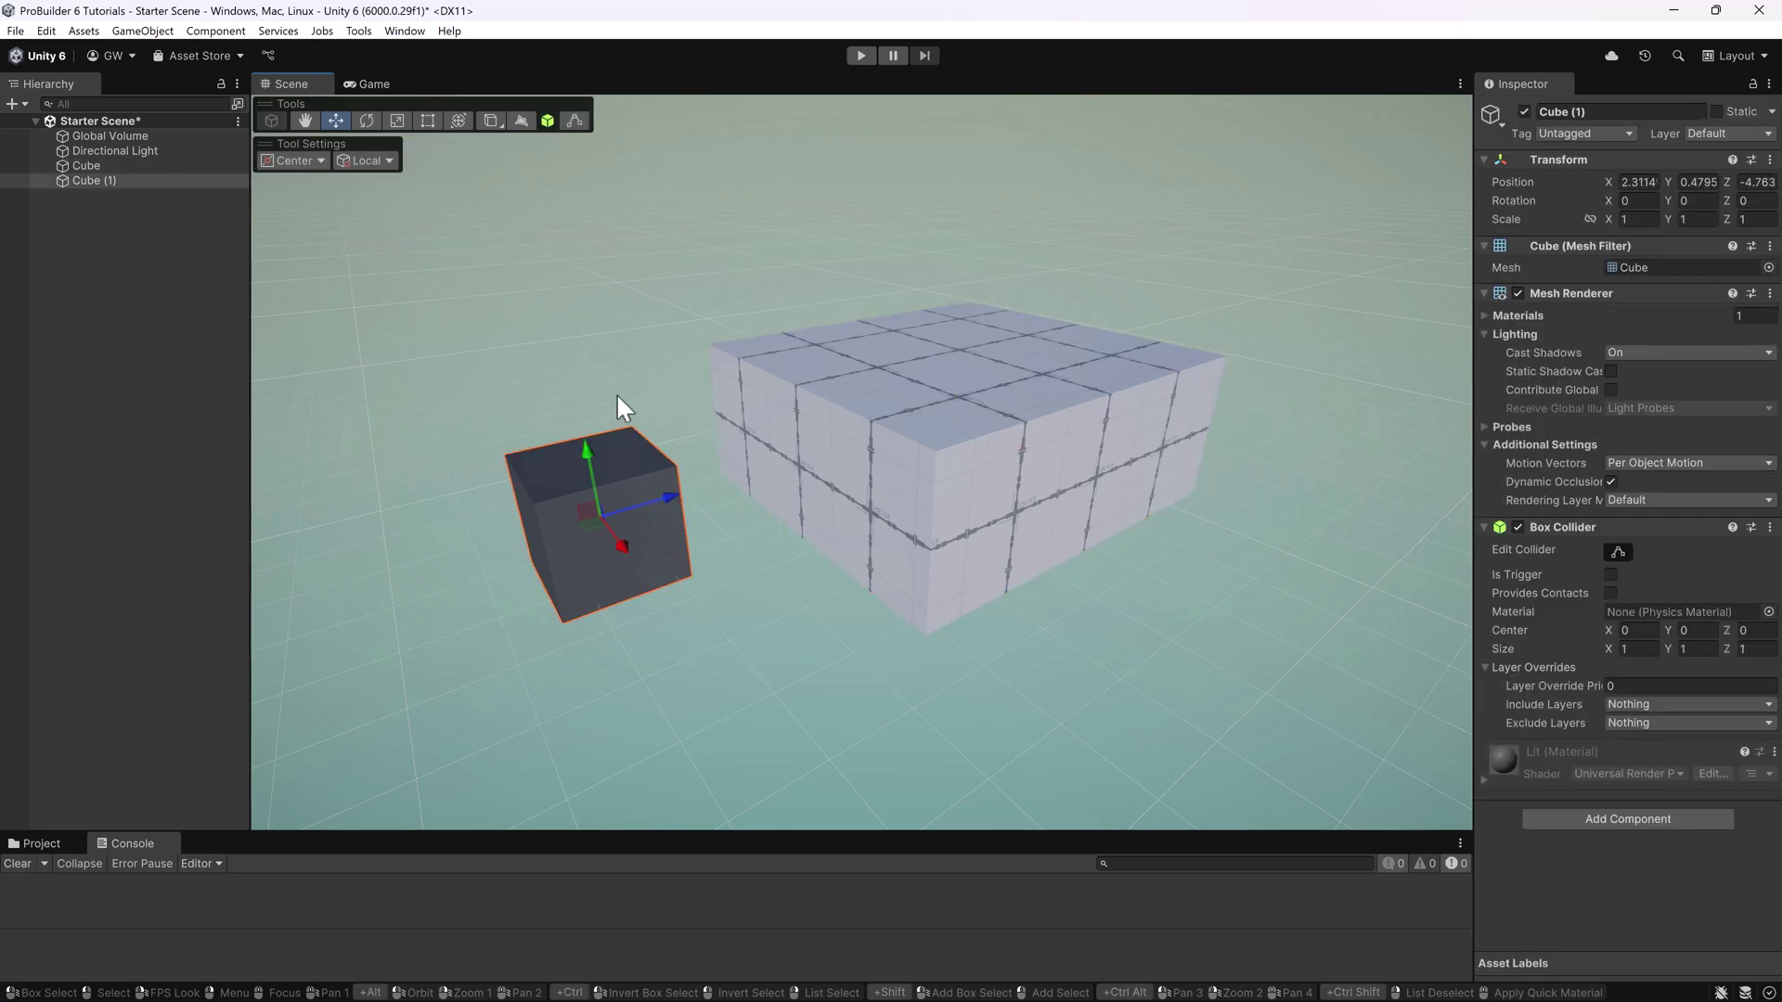
click(877, 391)
click(525, 284)
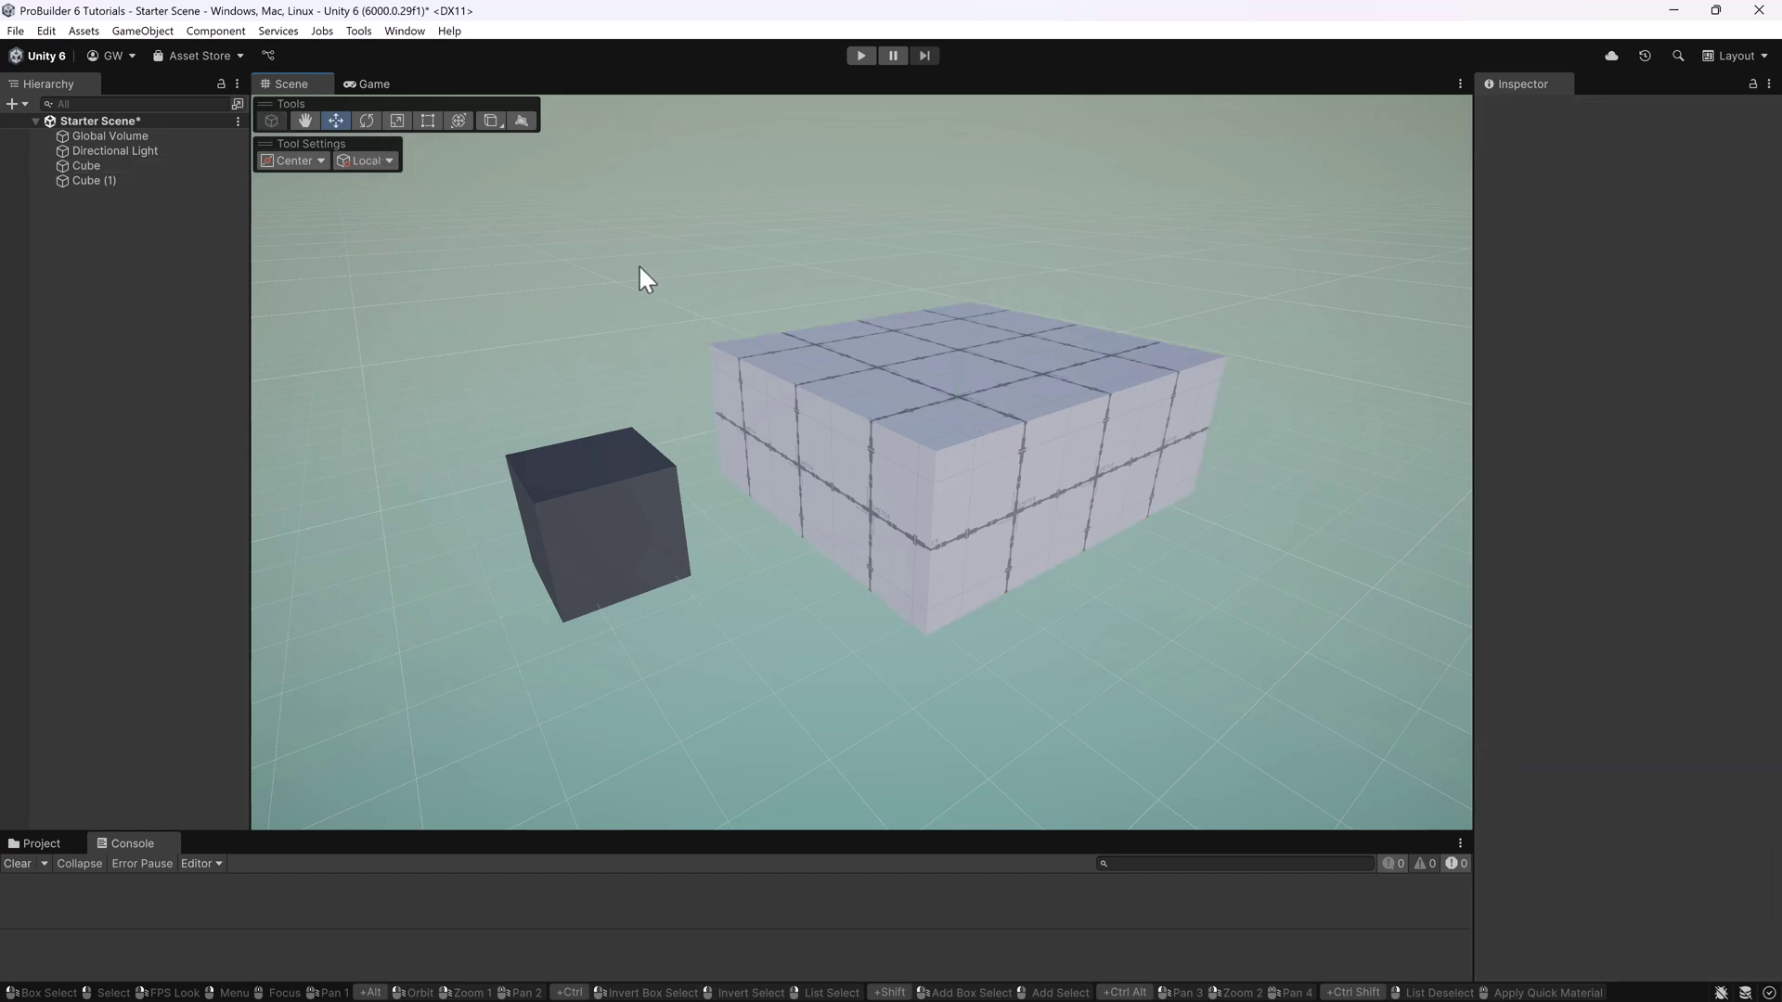
Step: Move the standard cube slightly farther from the ProBuilder cube, to about X 1.94, Z -4.95
click(804, 412)
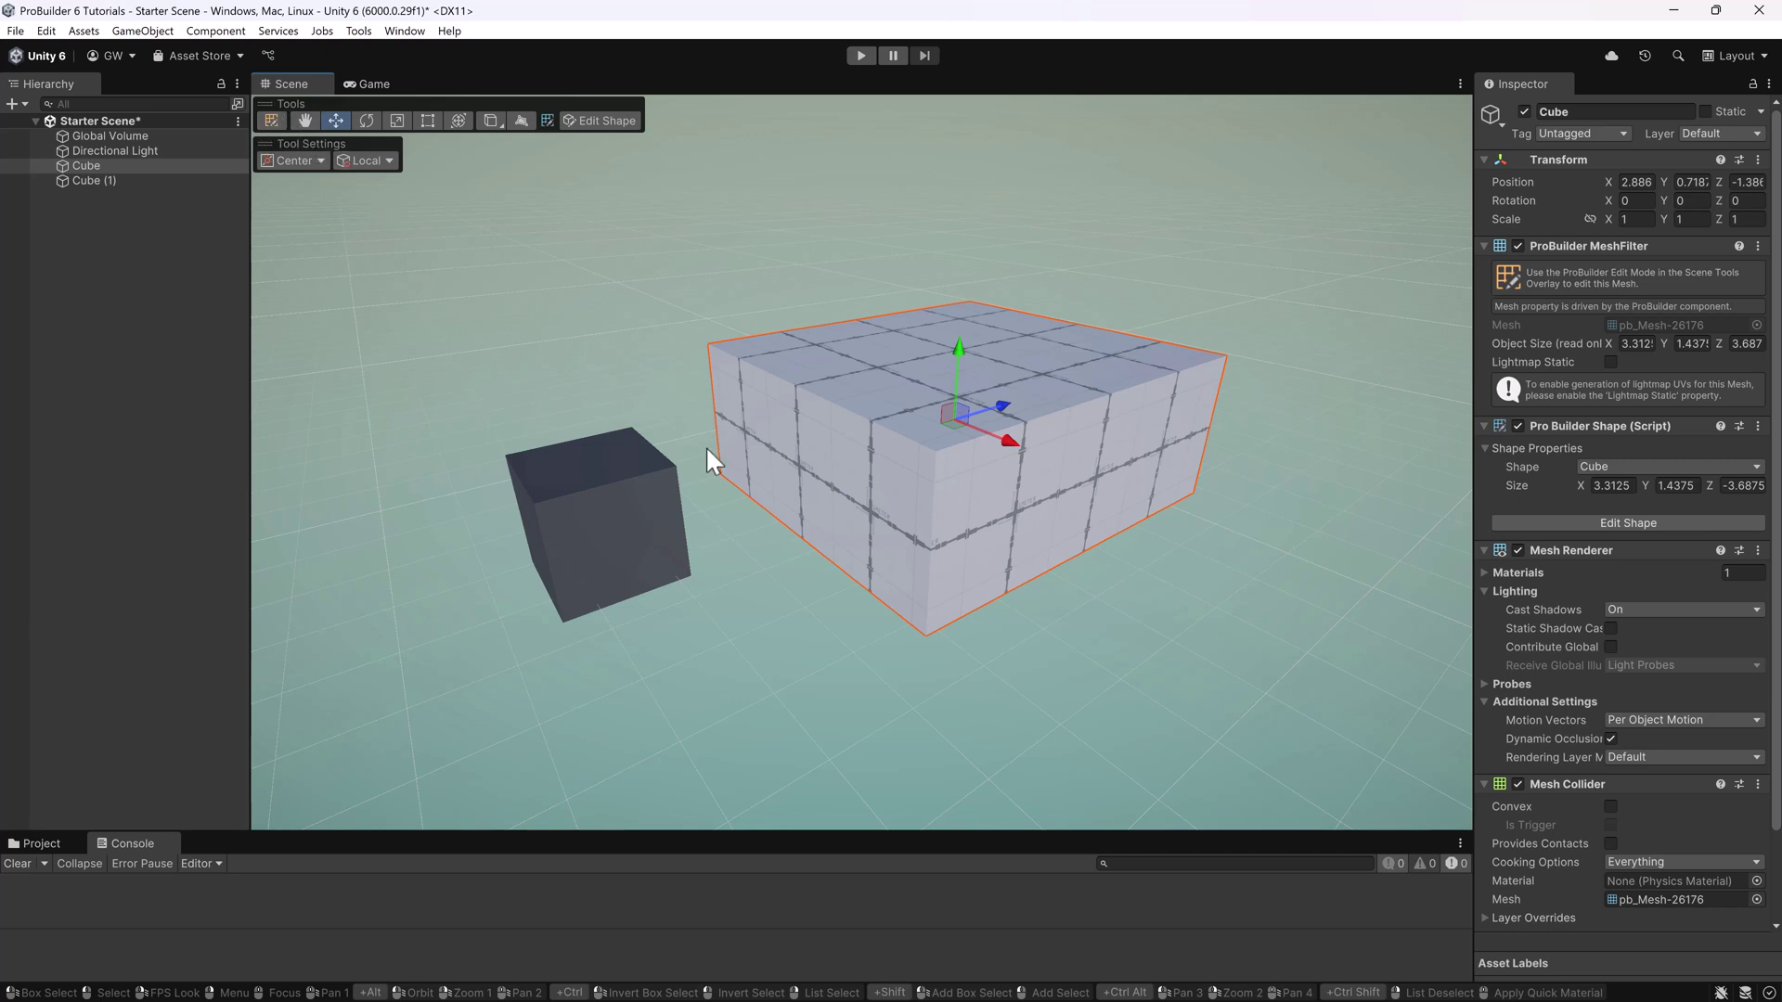
click(622, 513)
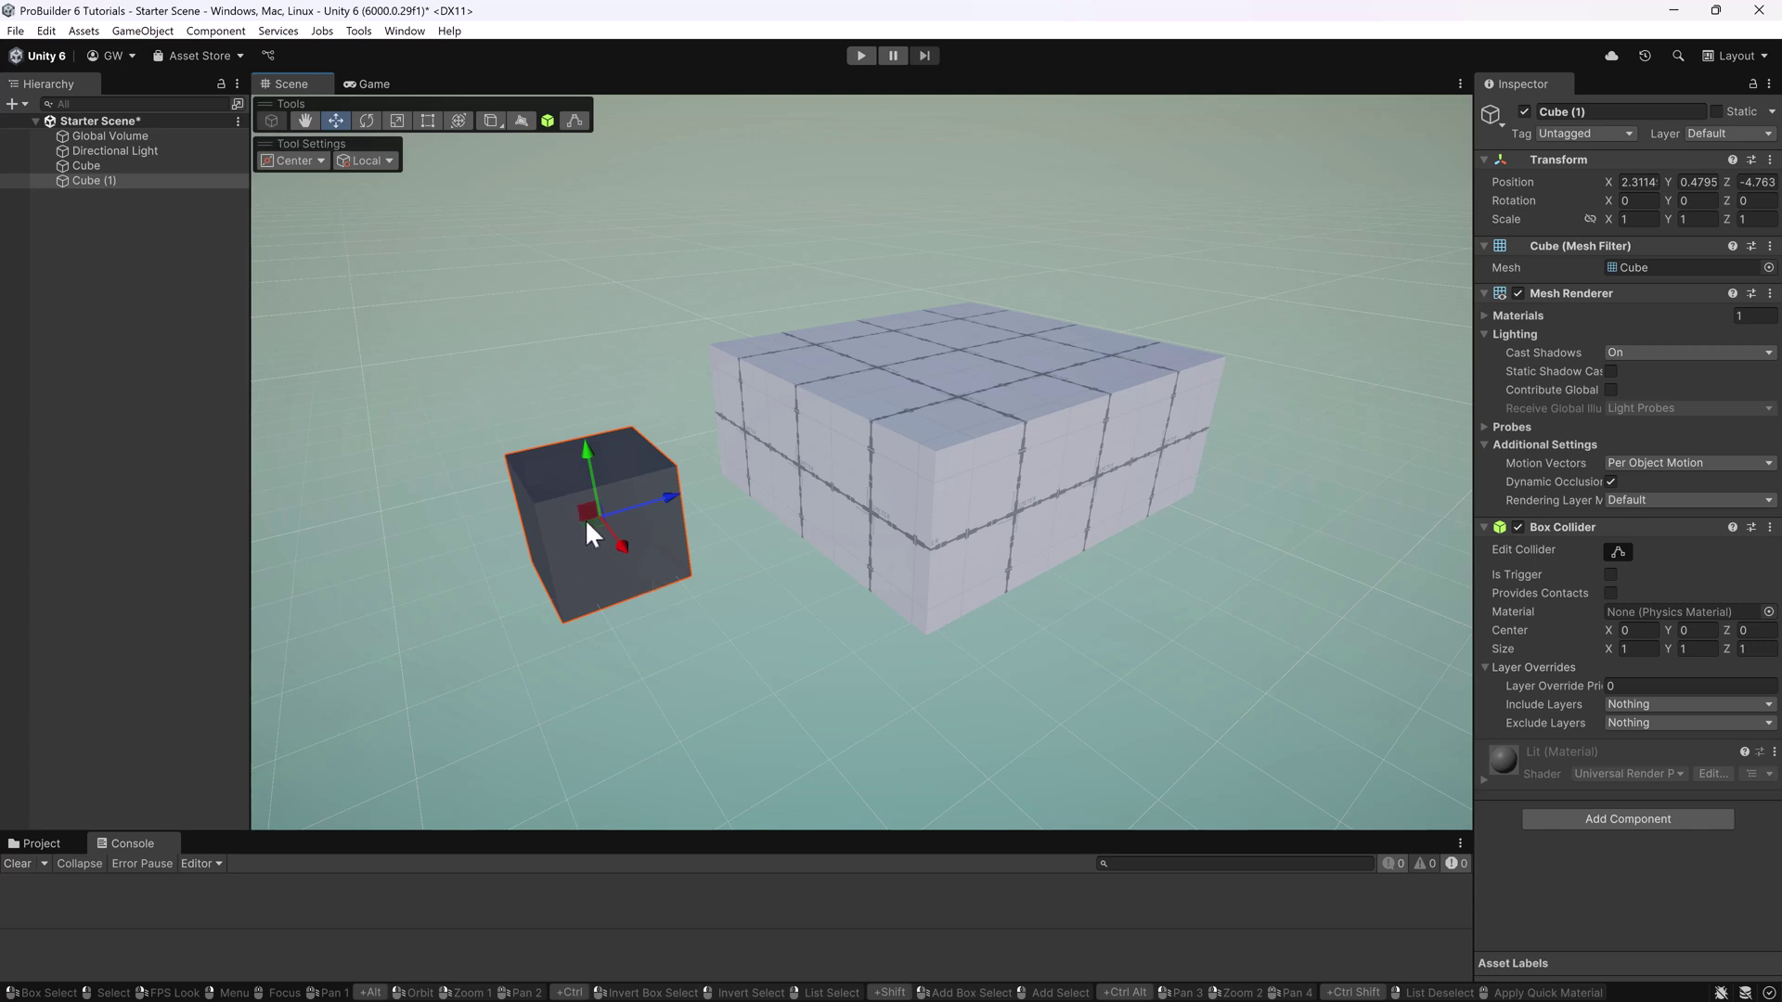
drag(587, 524, 549, 520)
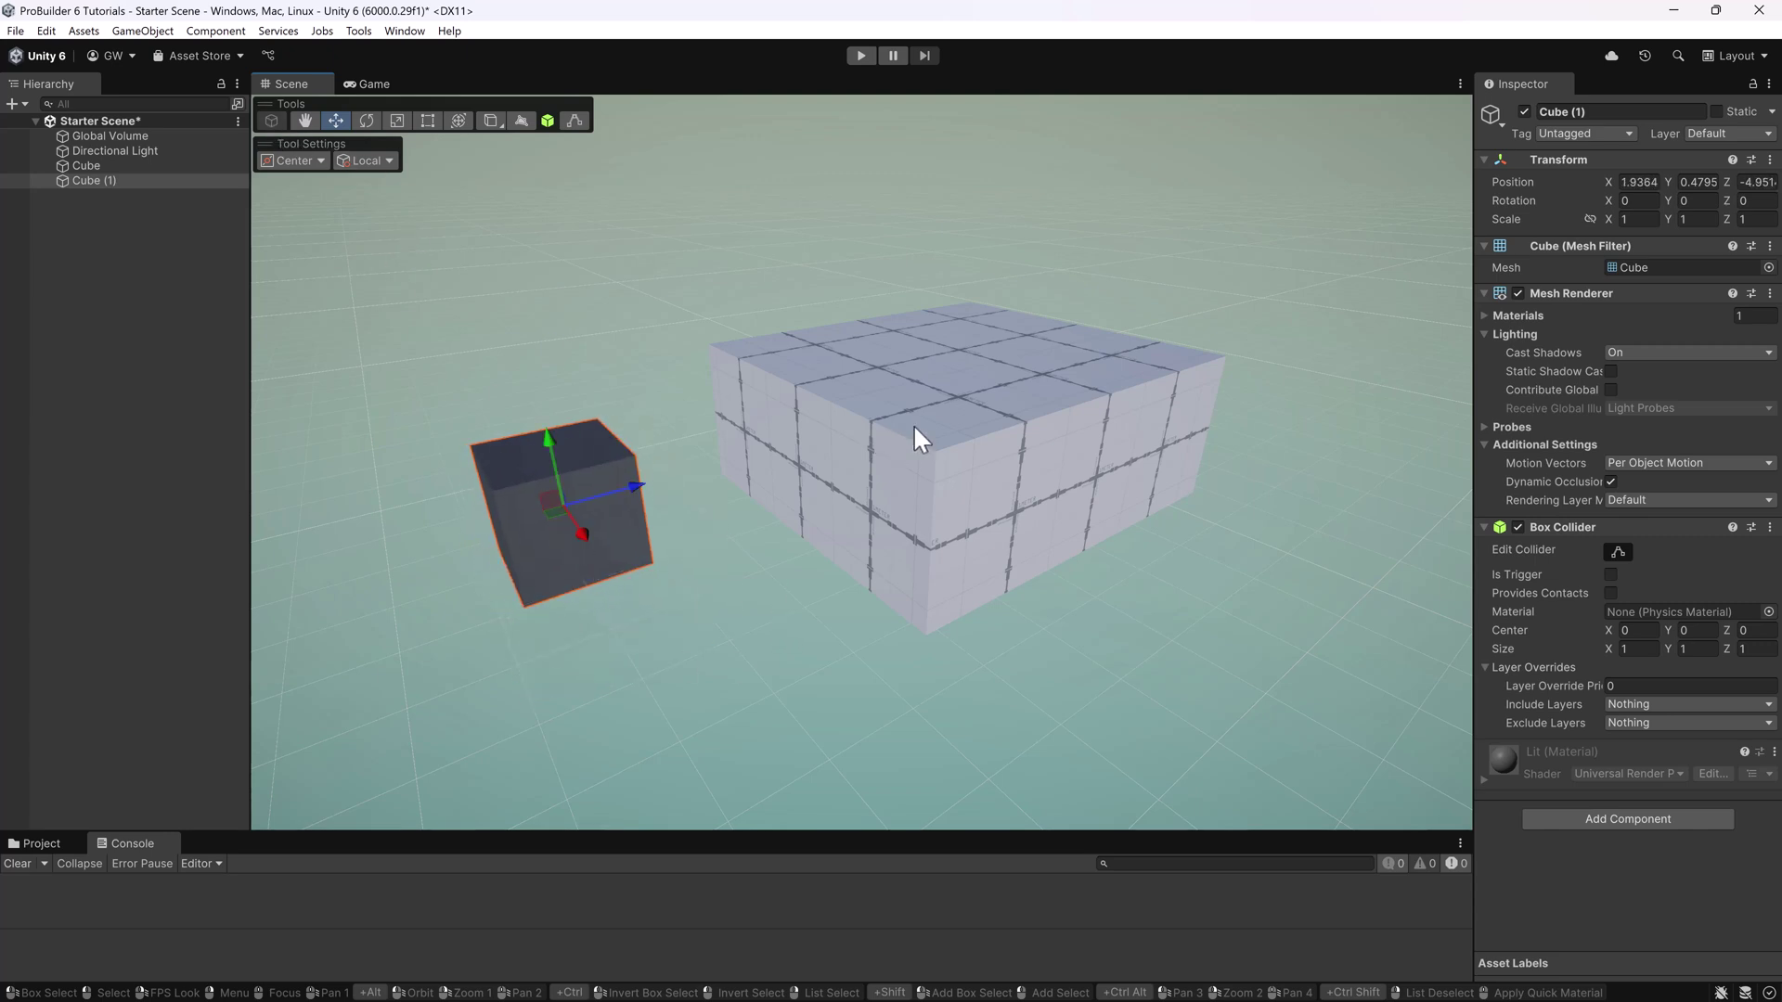
Step: Enter ProBuilder mesh editing on the large cube and select one of its mesh elements
click(922, 397)
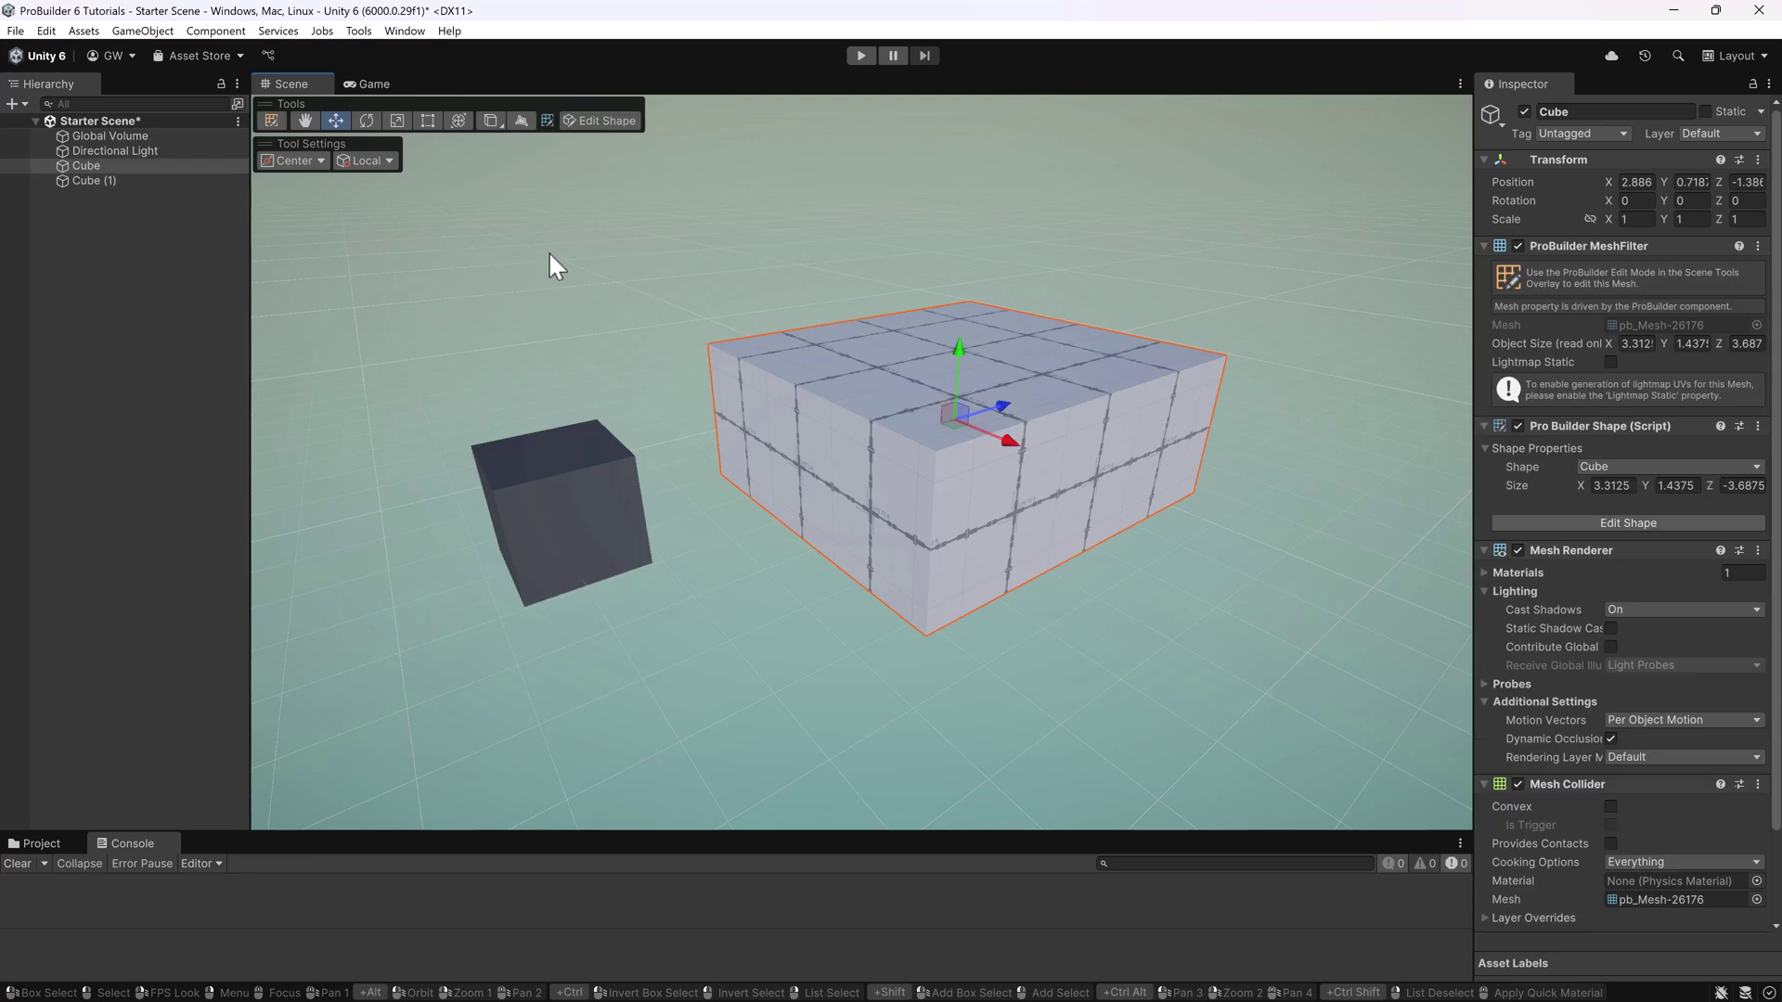
click(271, 119)
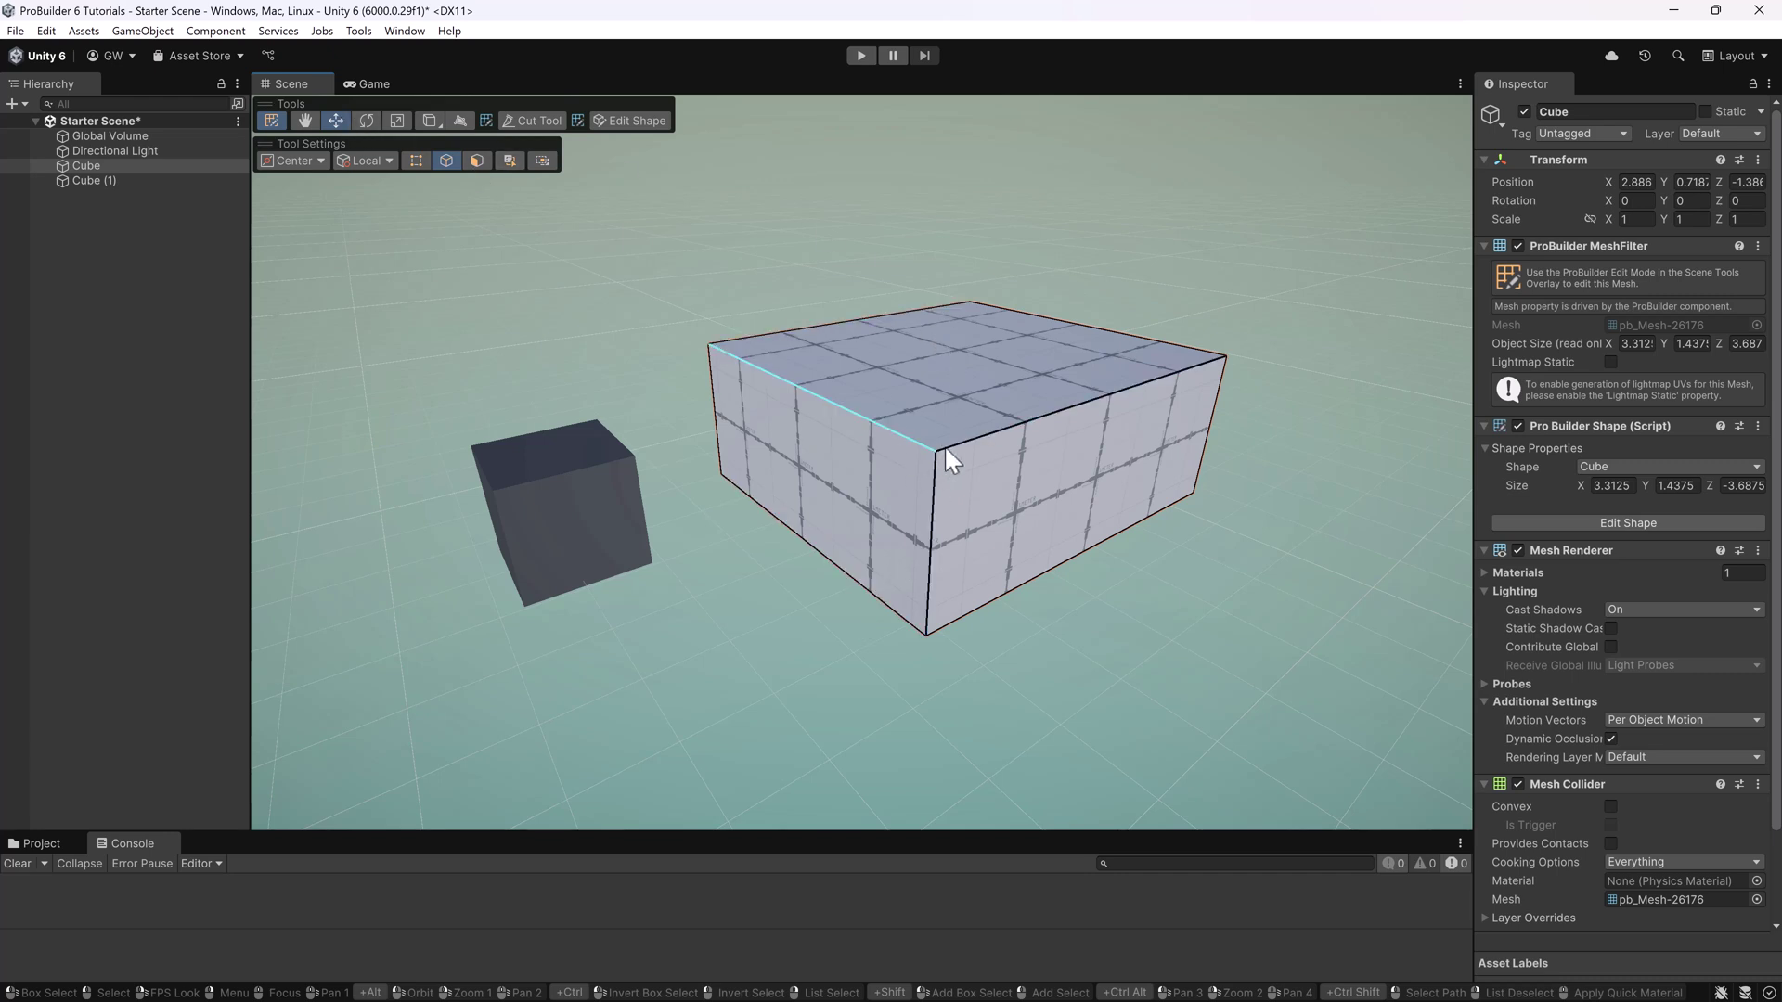
click(871, 436)
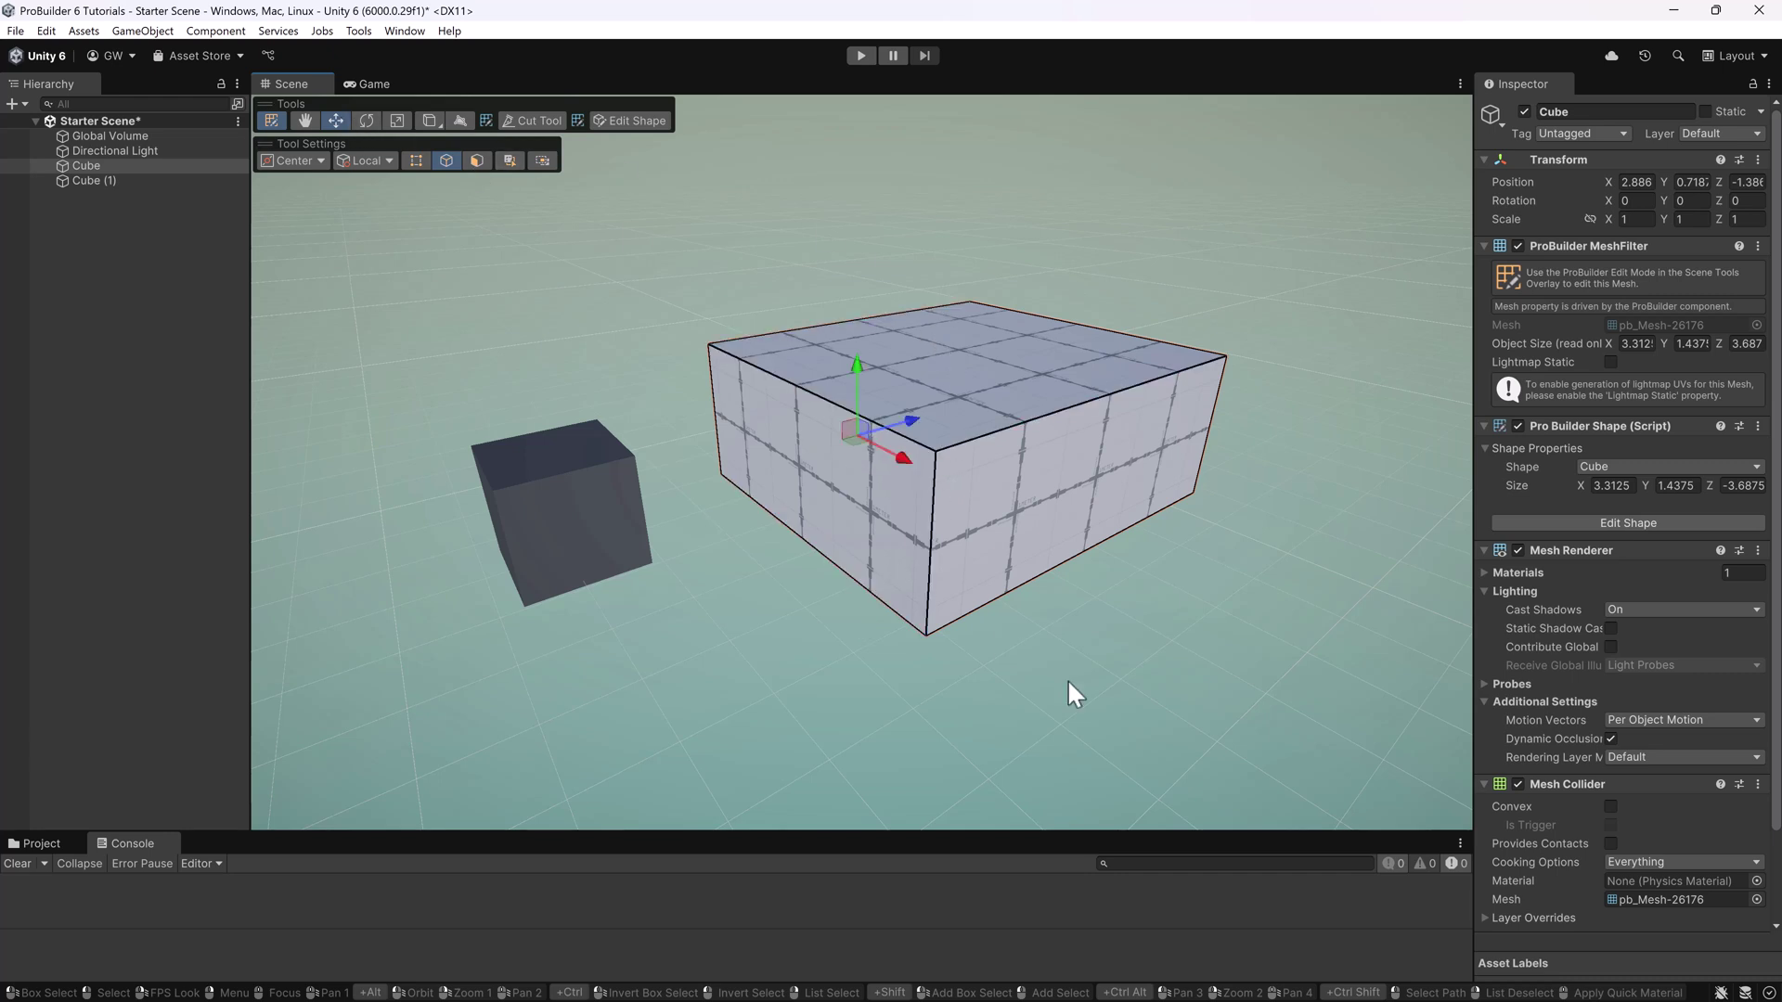
Step: Lower the large cube's upper edge facing the small cube to slope its top, and return to object editing
click(822, 392)
drag(794, 321, 826, 423)
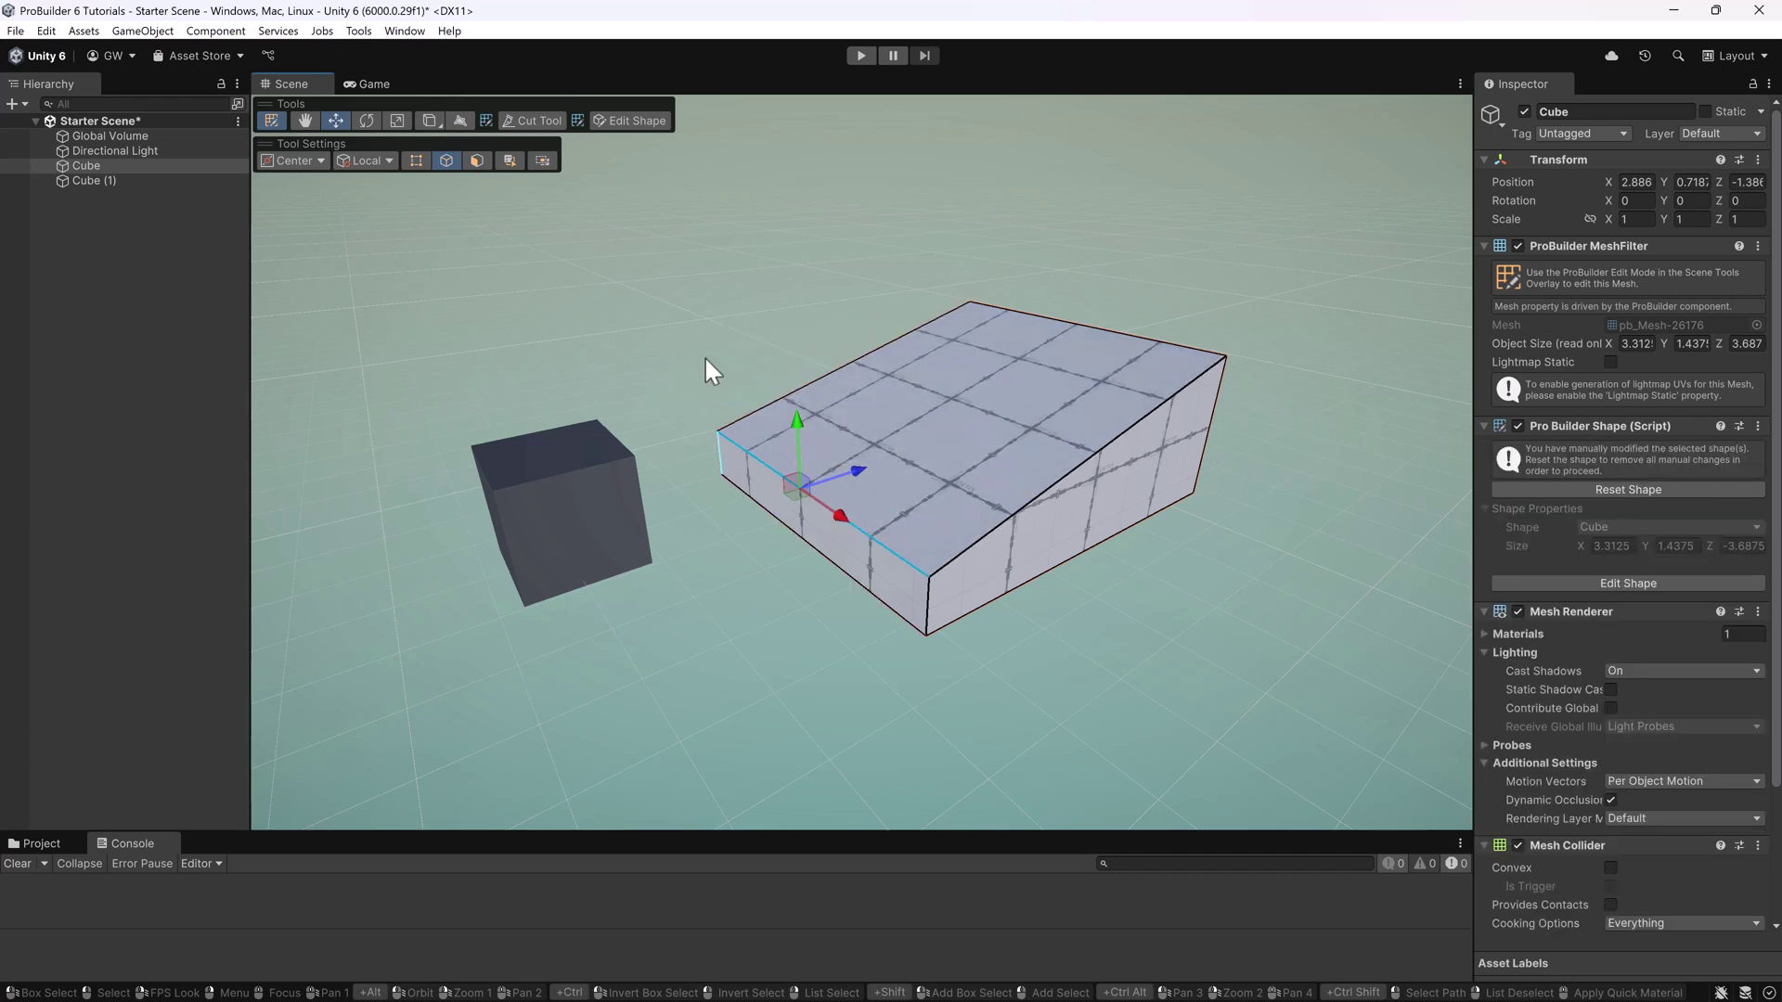
key(ctrl+z)
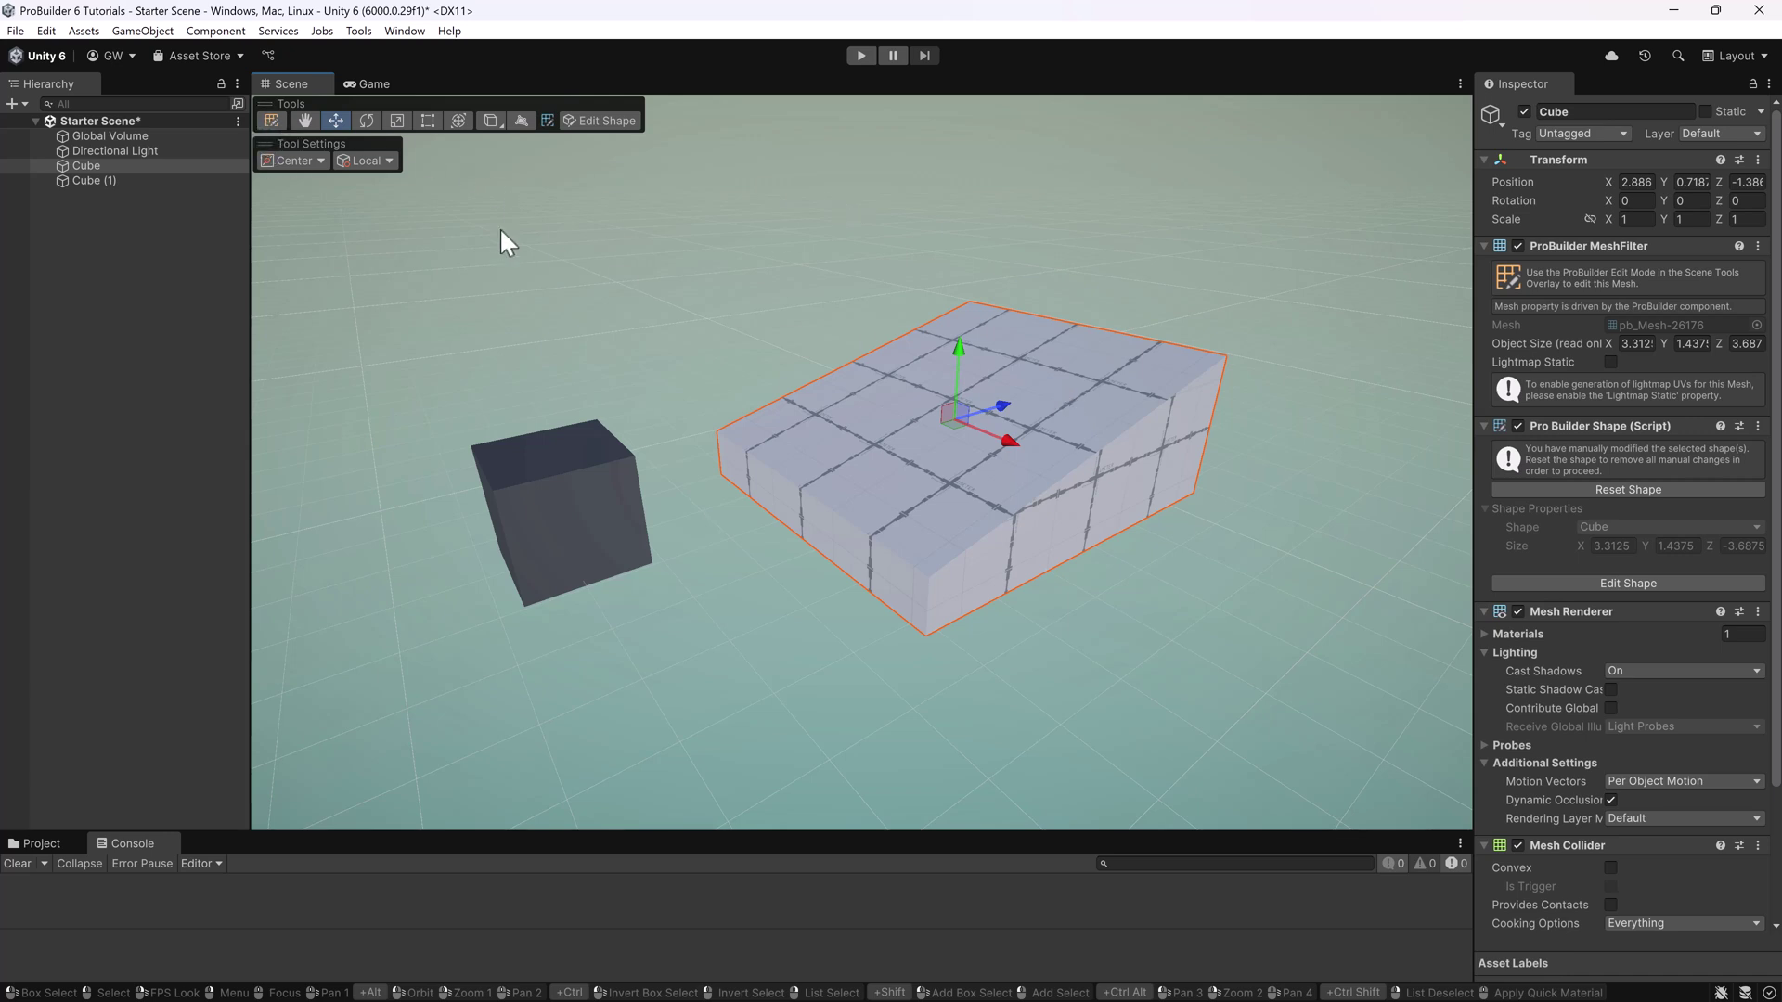
Step: Re-enter ProBuilder mesh editing on the sloped cube and undo the edge translation
click(271, 119)
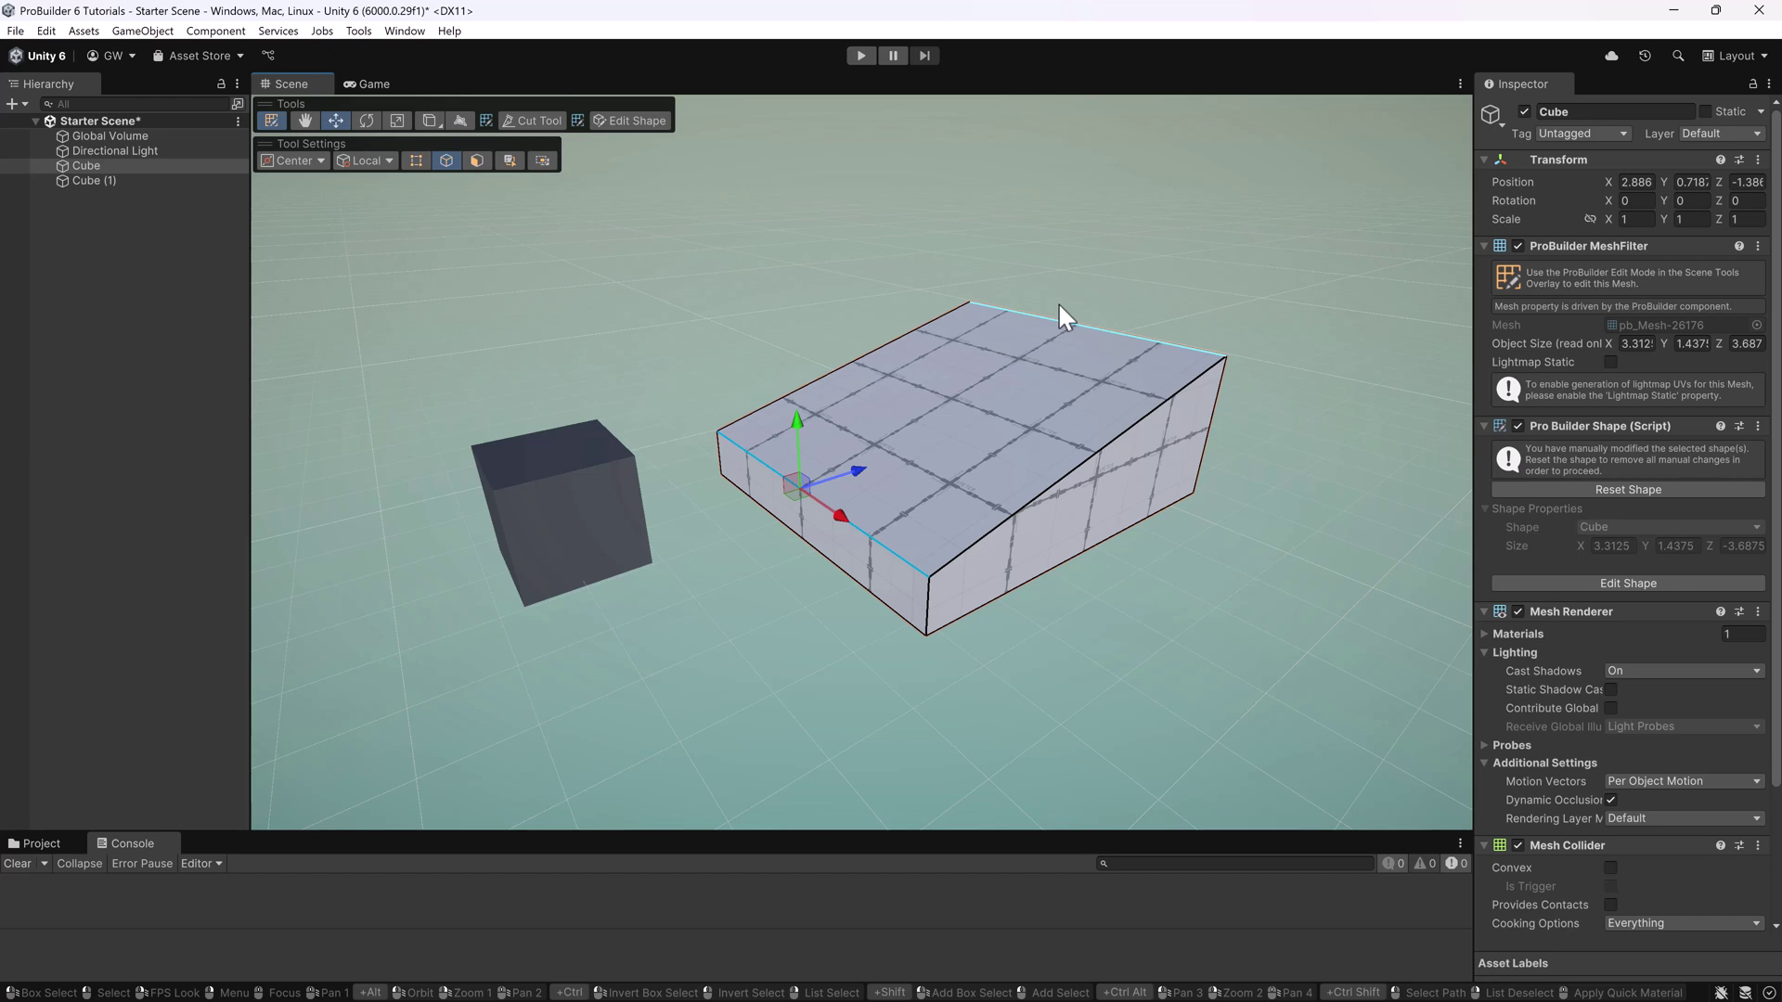
click(46, 31)
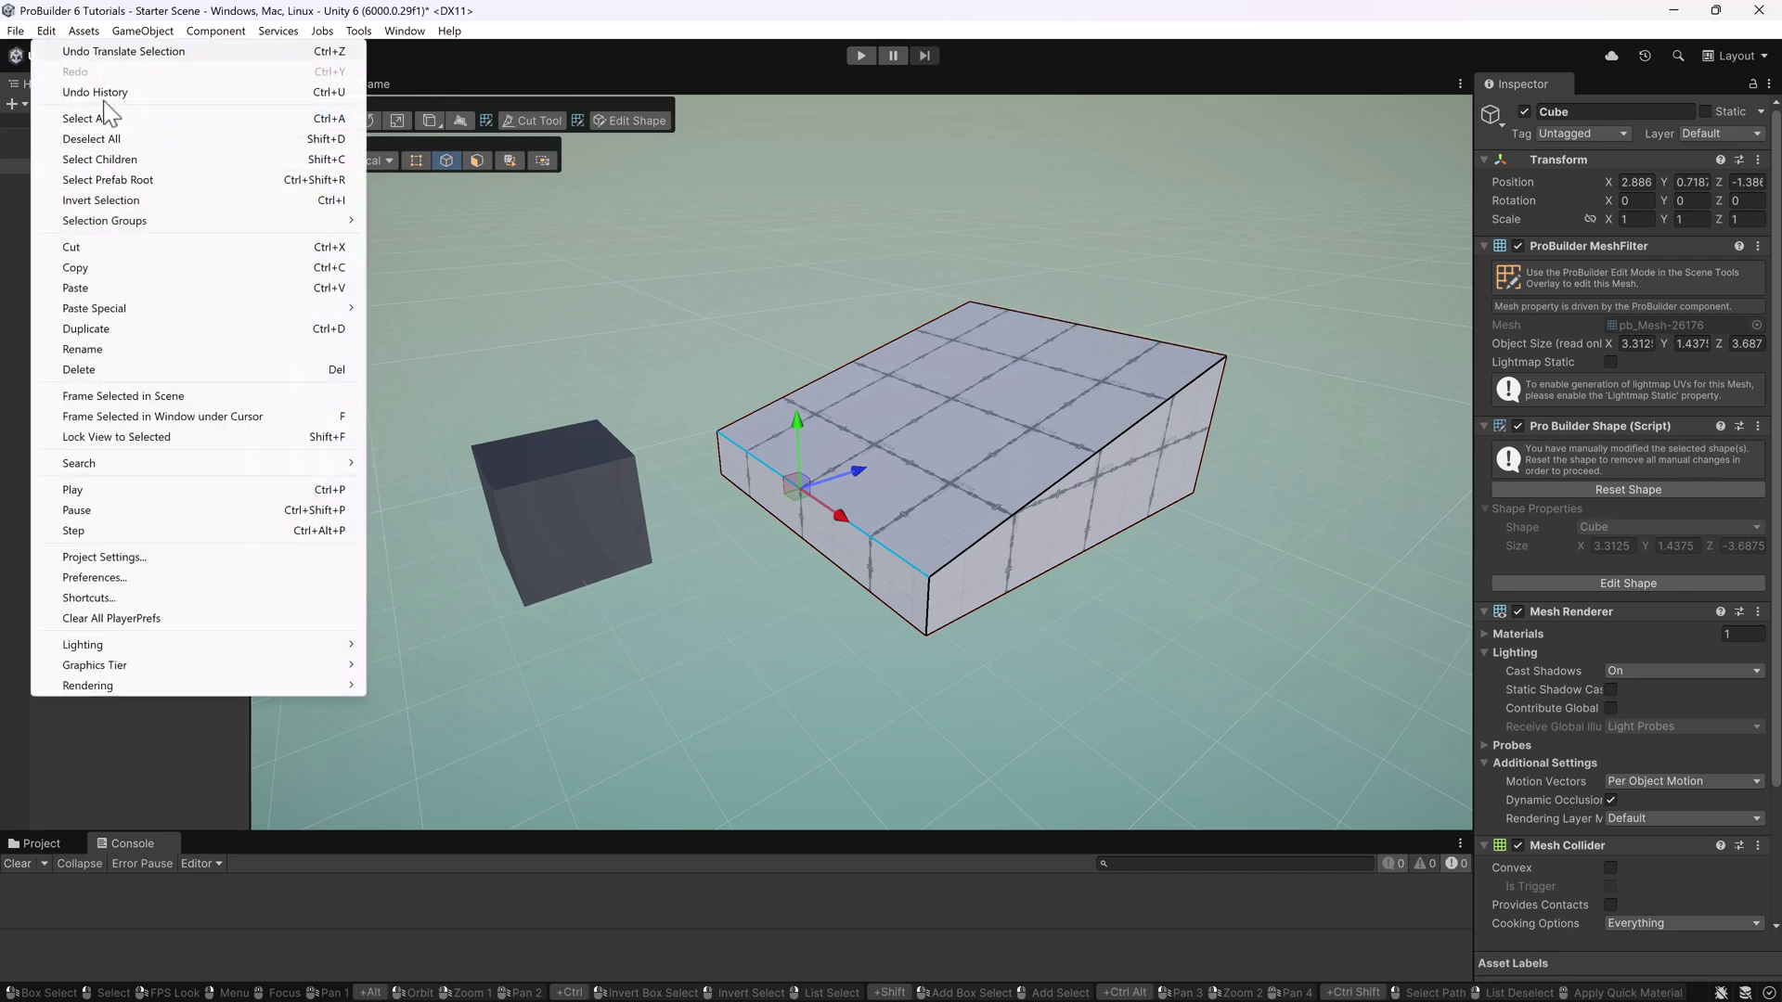
click(1240, 42)
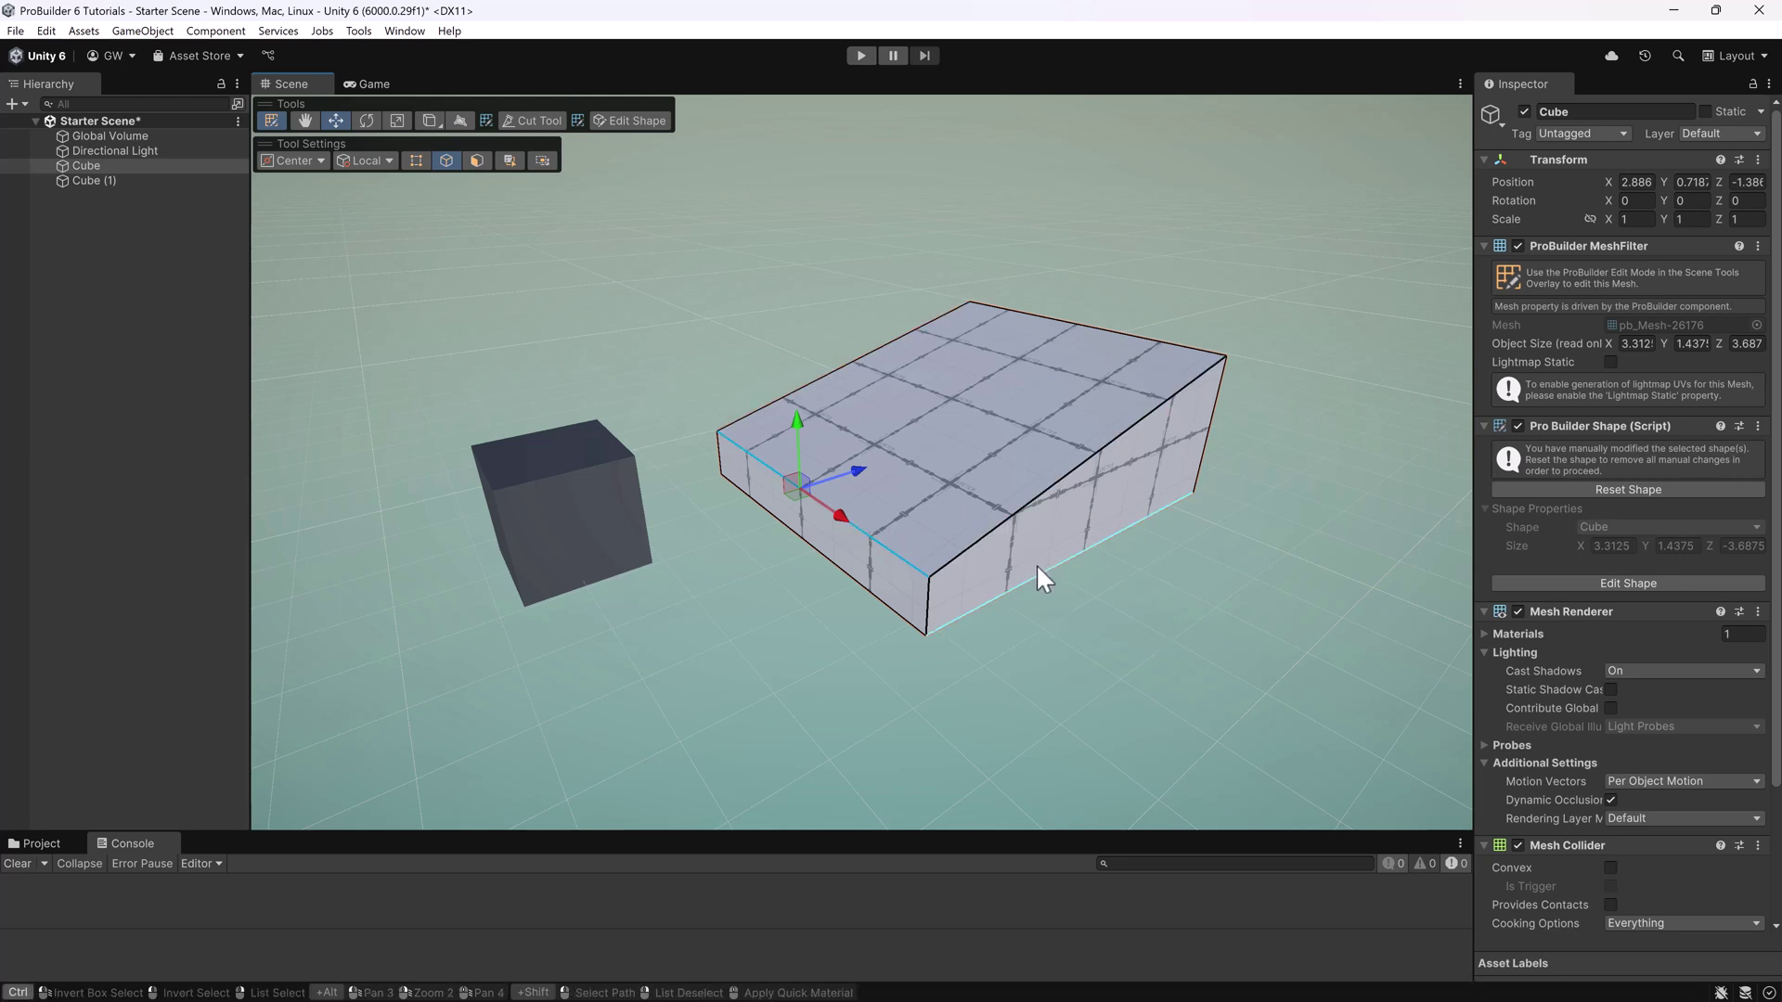
key(ctrl+z)
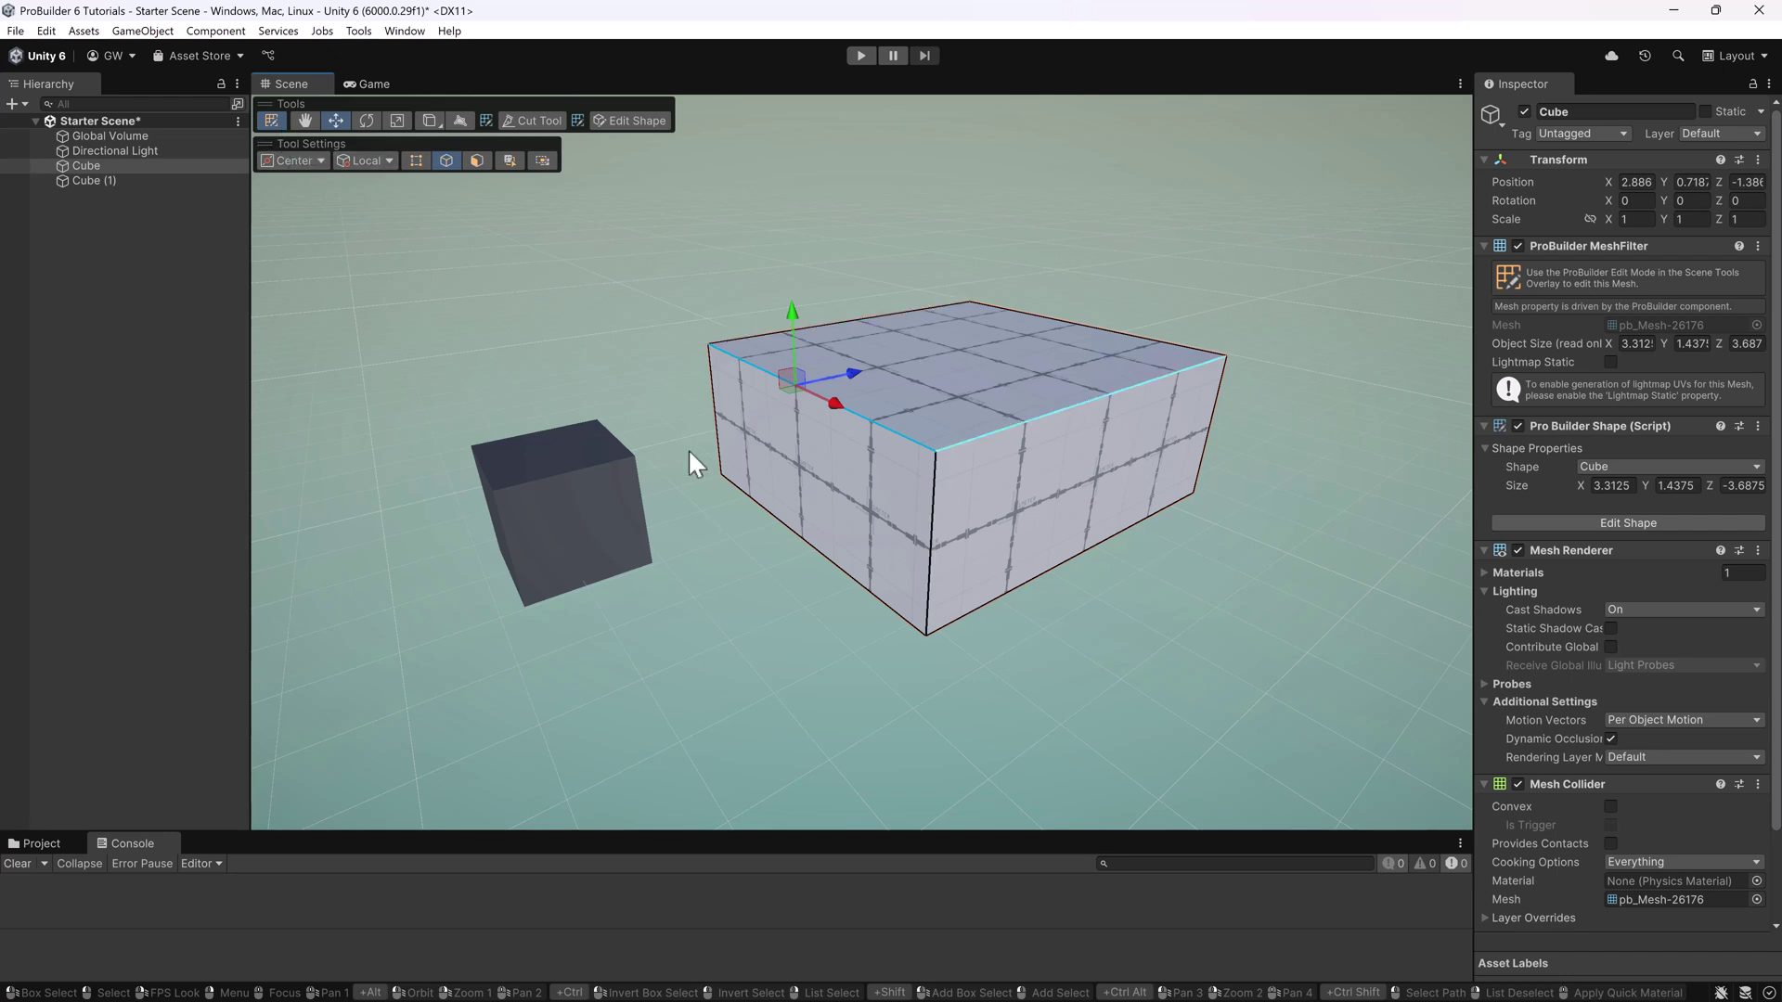
Step: Pick different elements on the ProBuilder cube's sides, finishing with the vertical edge at its nearest corner
click(1002, 441)
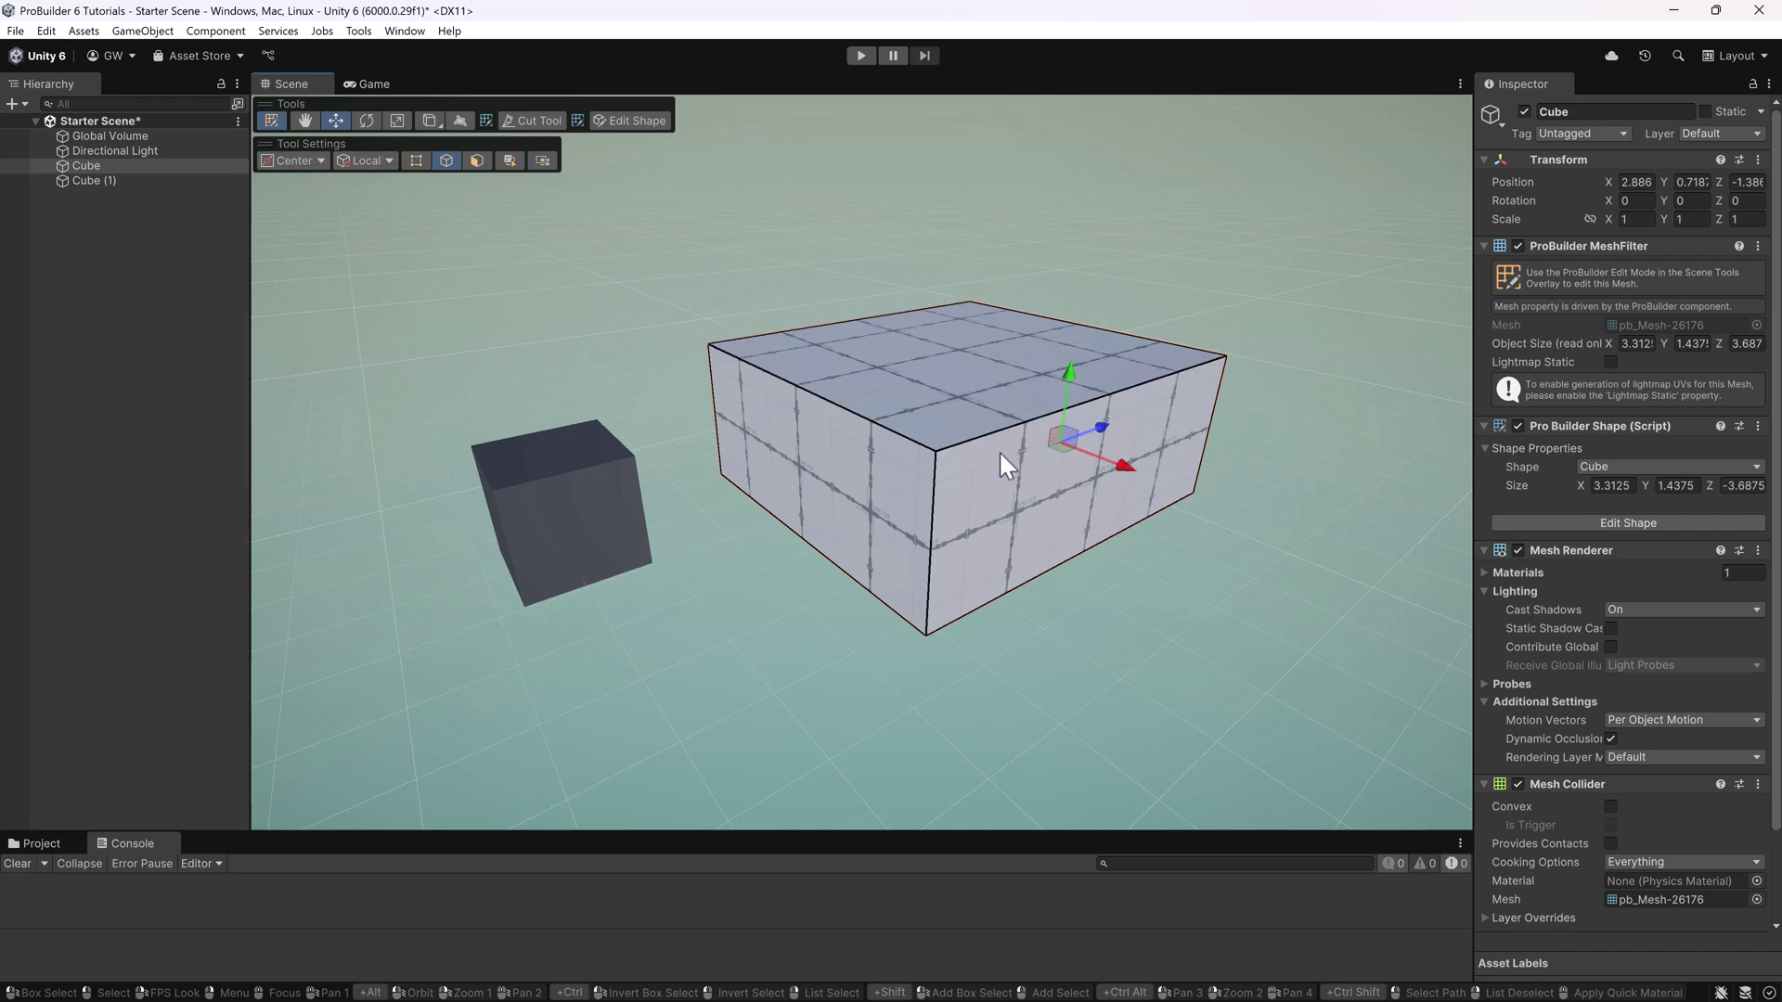
click(831, 403)
click(927, 518)
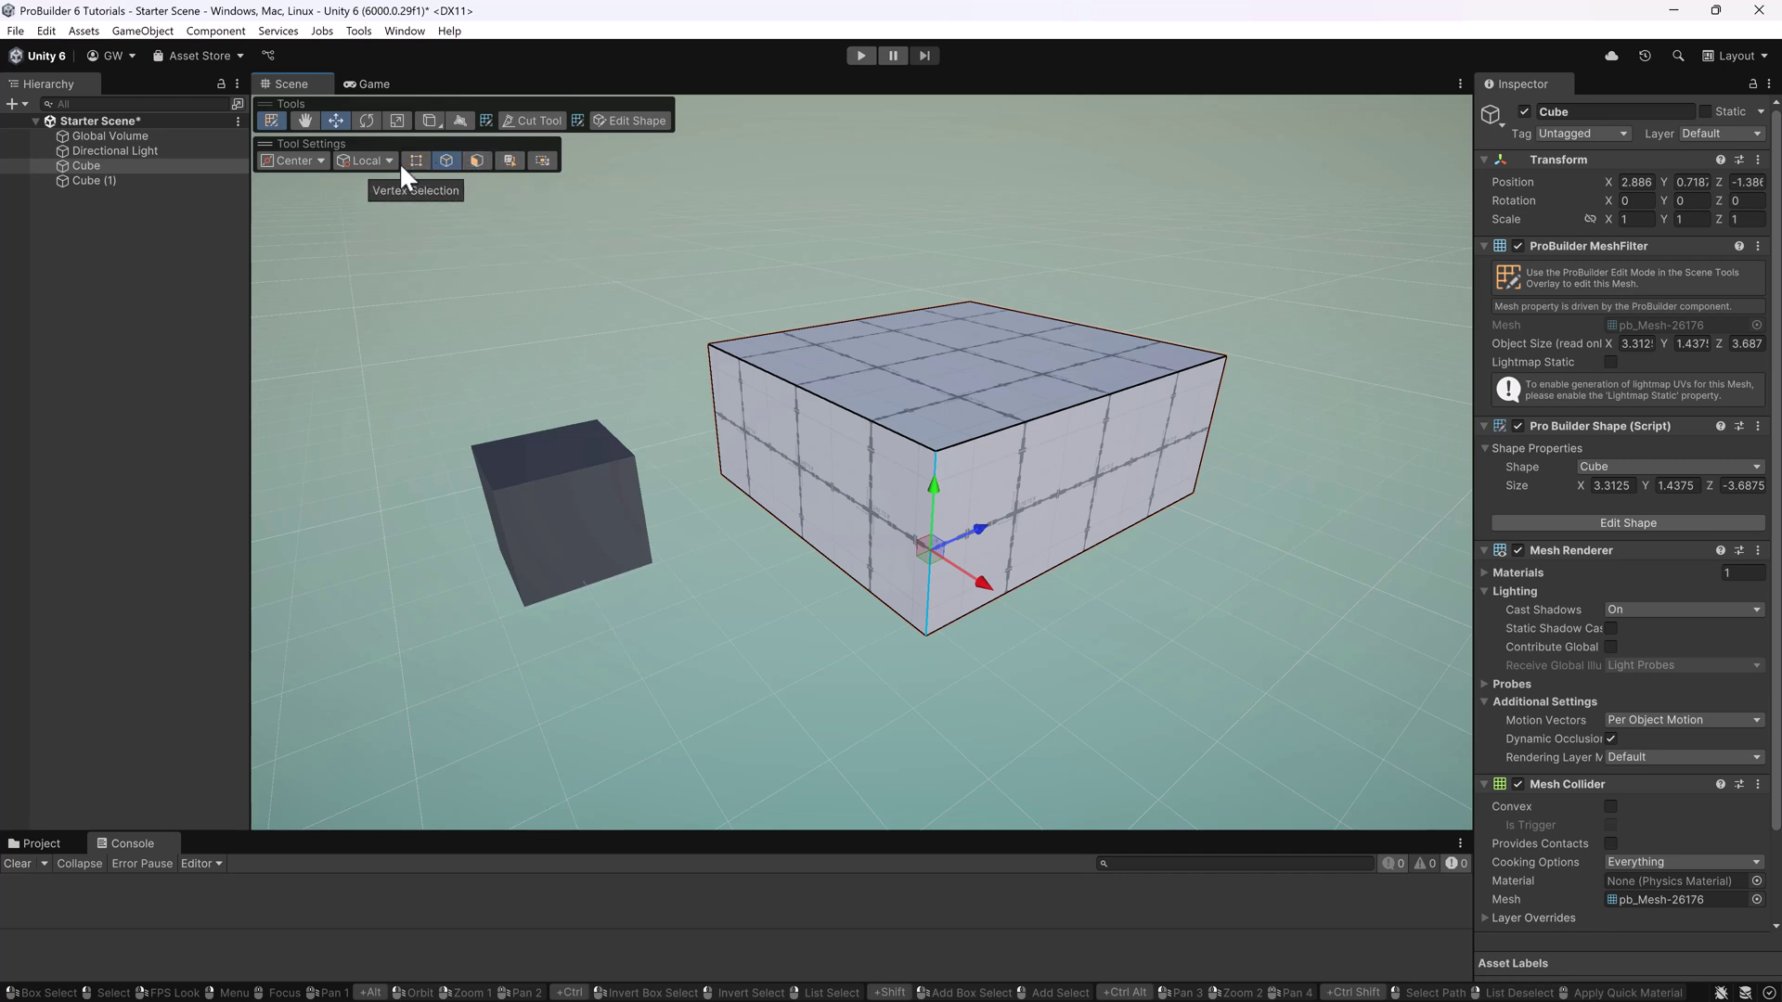
Step: Select the cube's top face in face selection mode, and its upper edge facing the small cube in edge selection mode
click(476, 160)
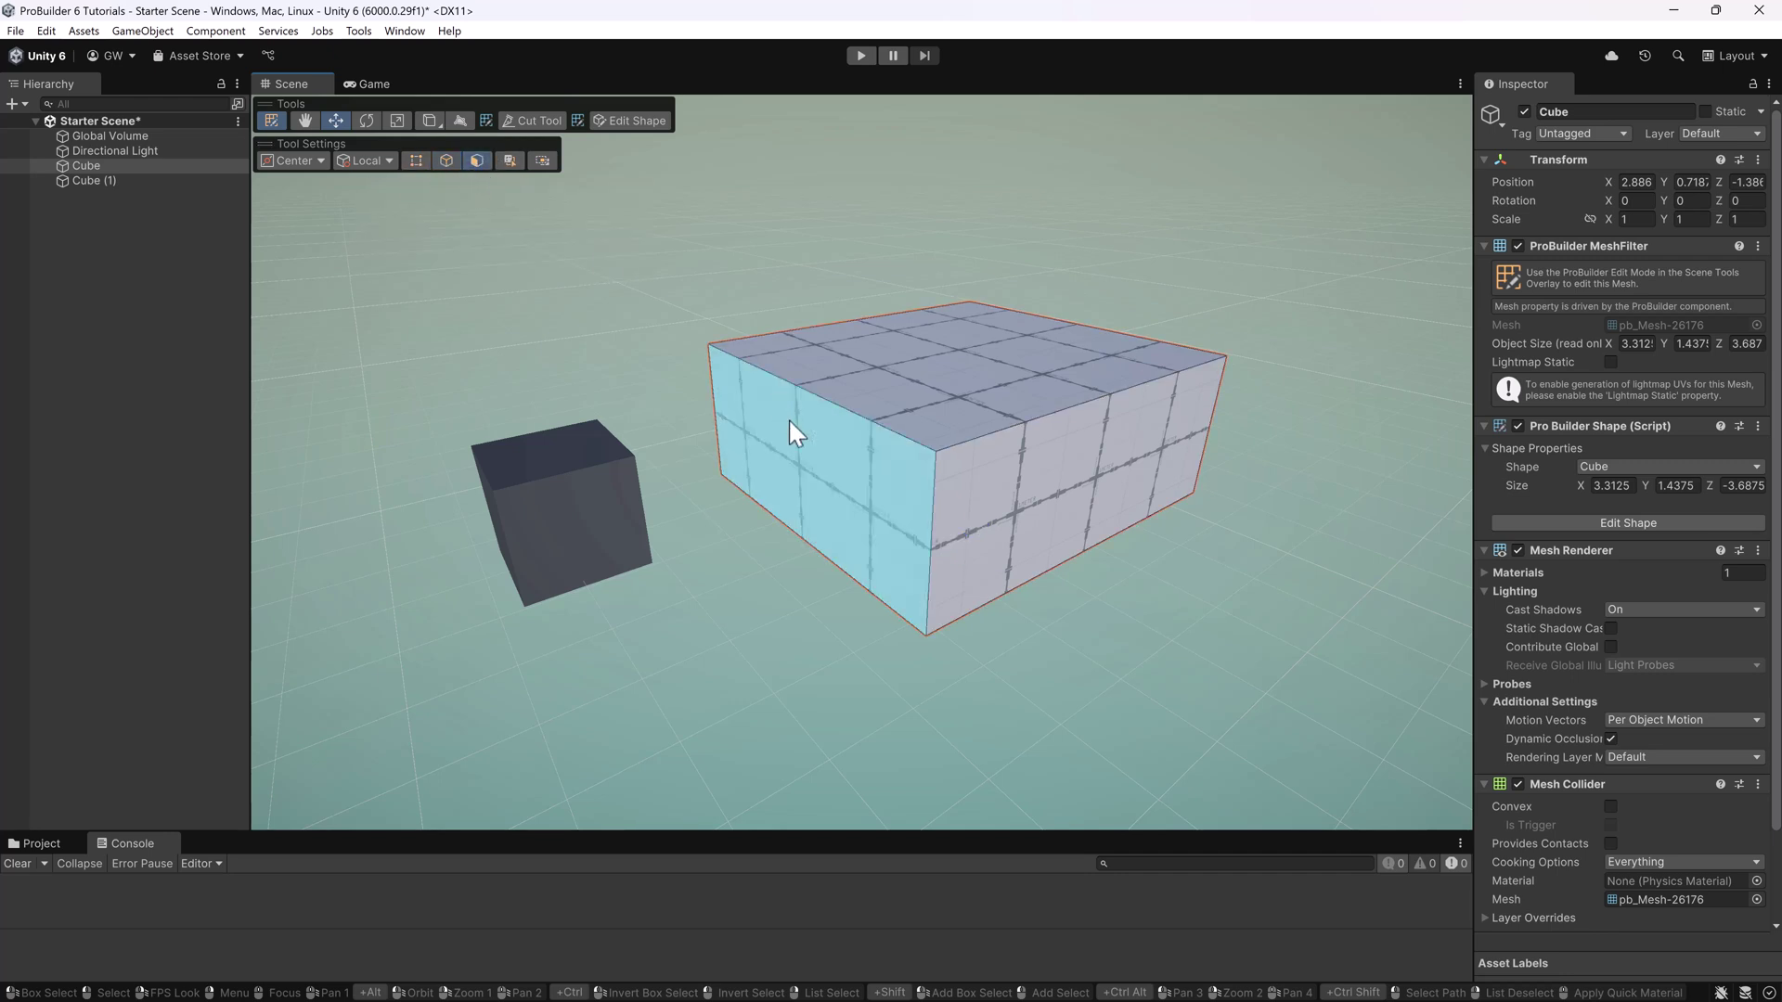
click(893, 381)
click(446, 160)
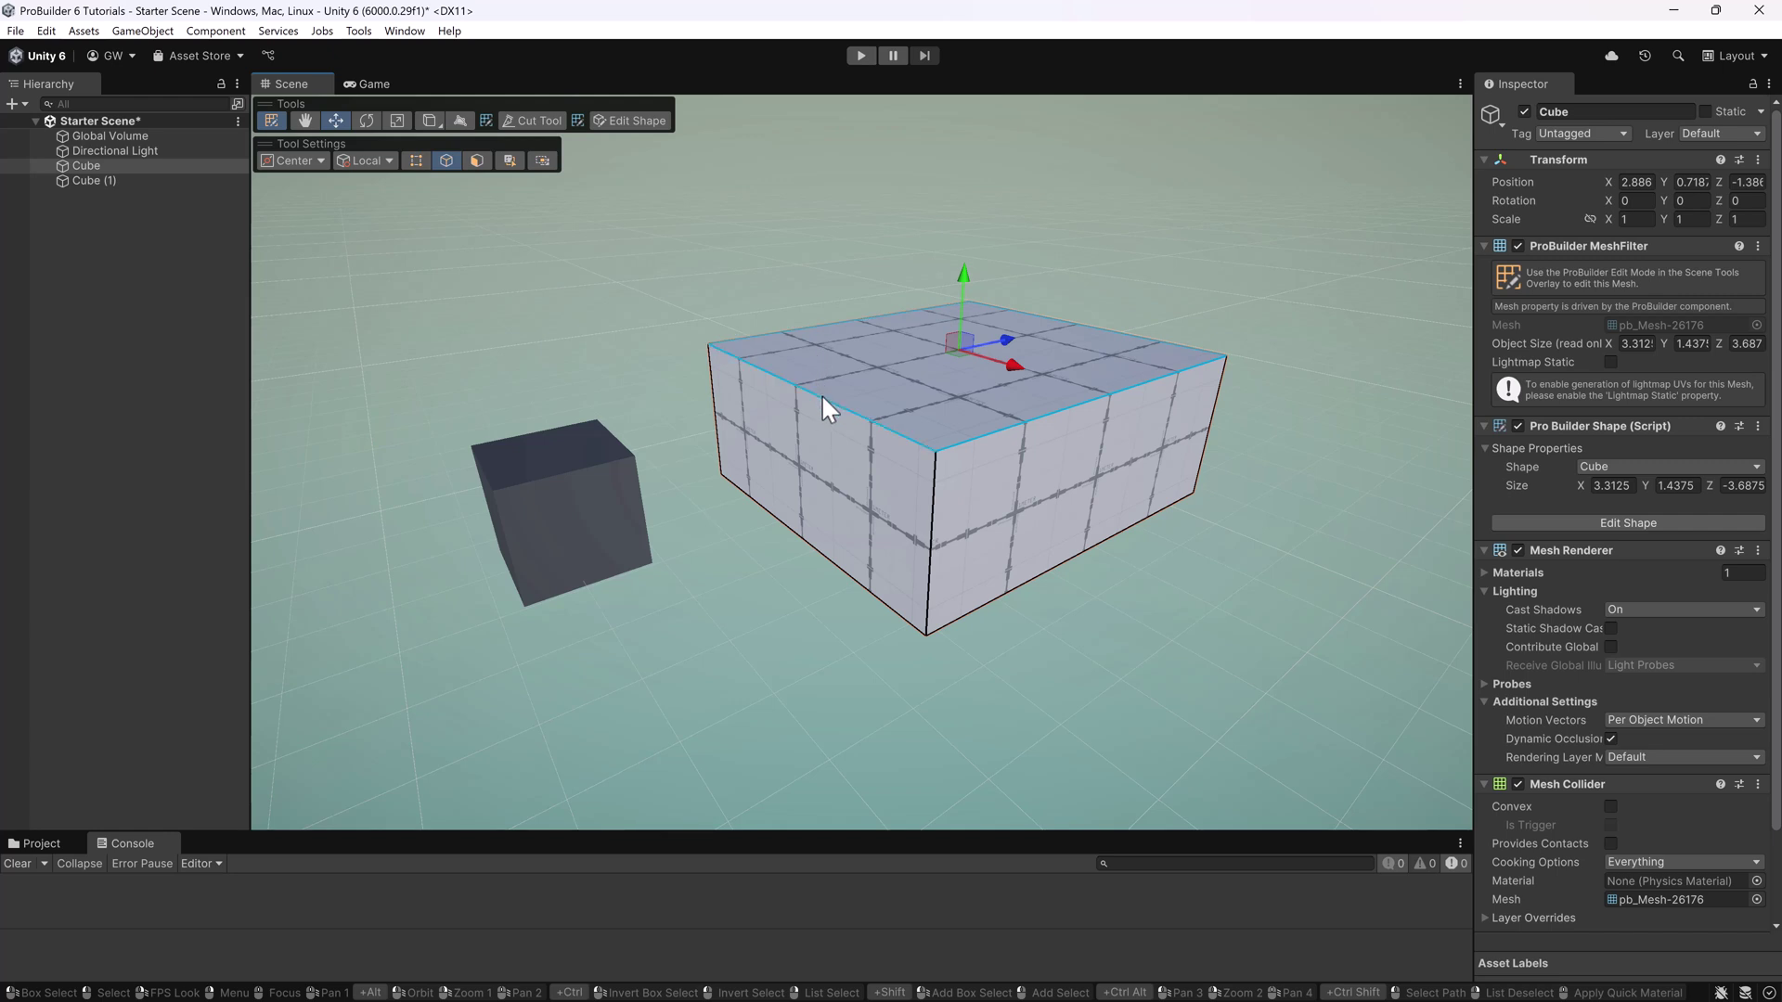
click(822, 393)
Step: Switch to vertex selection and box-select the far-left corner's two vertices, followed by the two upper rear vertices
click(416, 160)
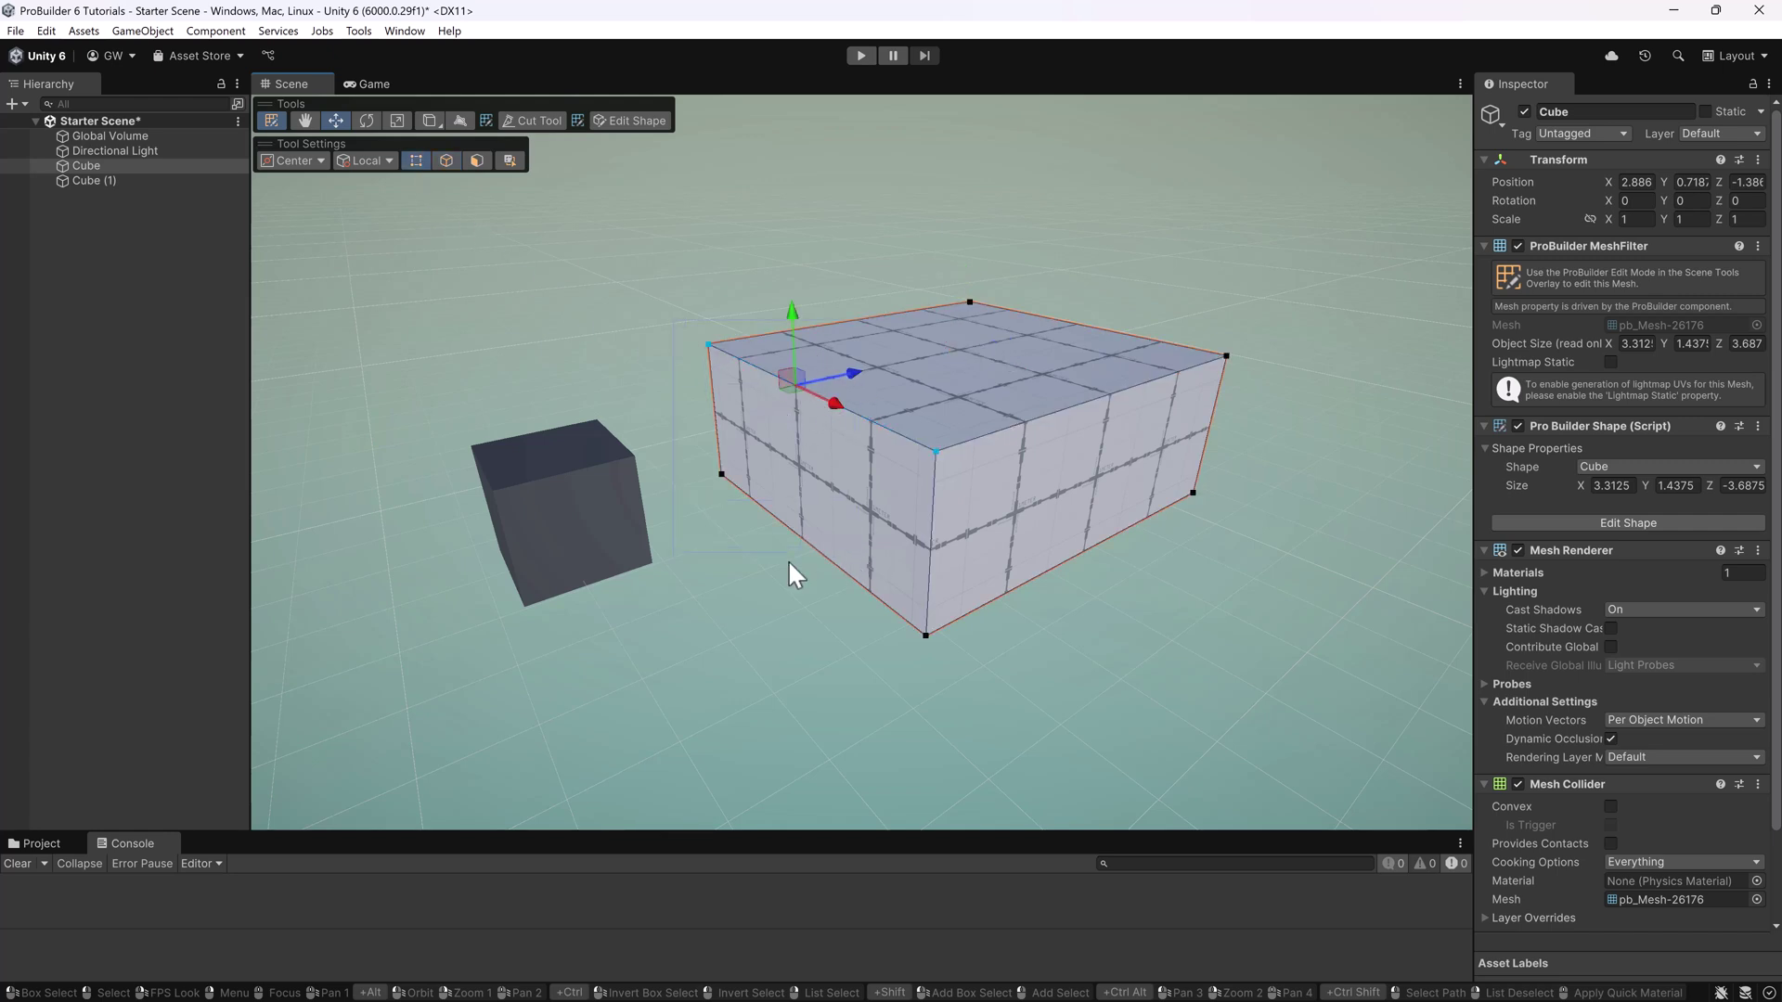
drag(774, 569, 593, 318)
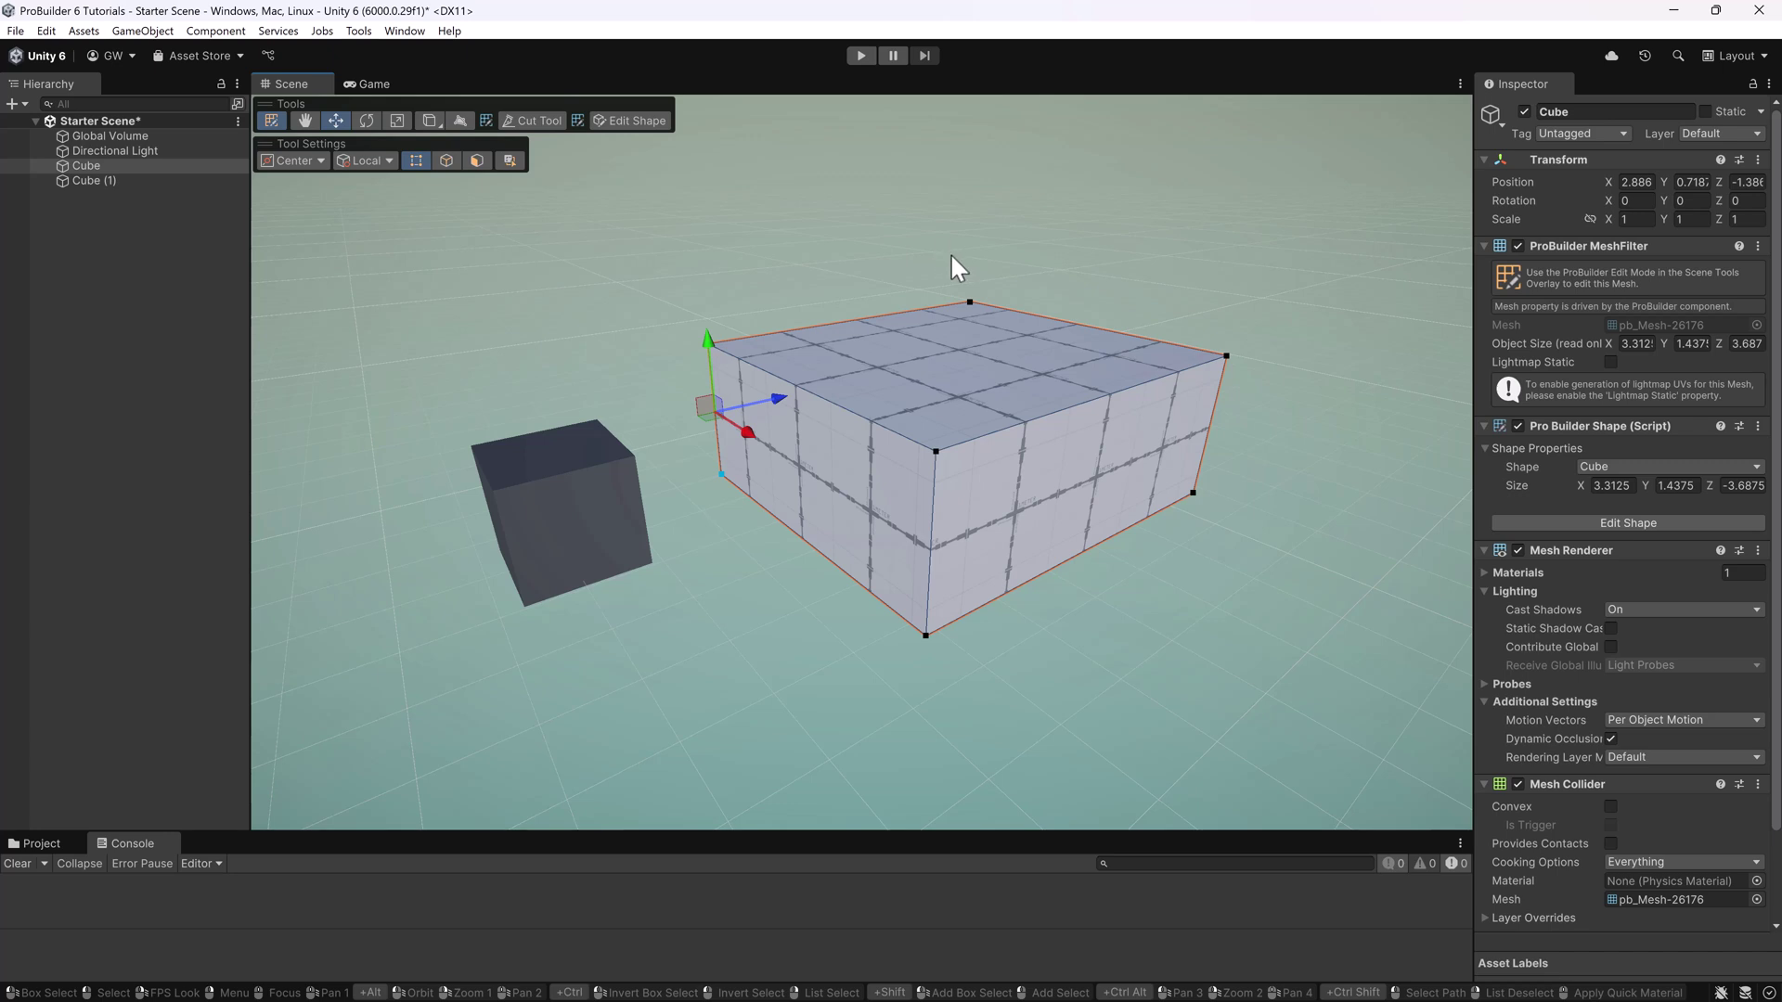
drag(1310, 396, 1310, 396)
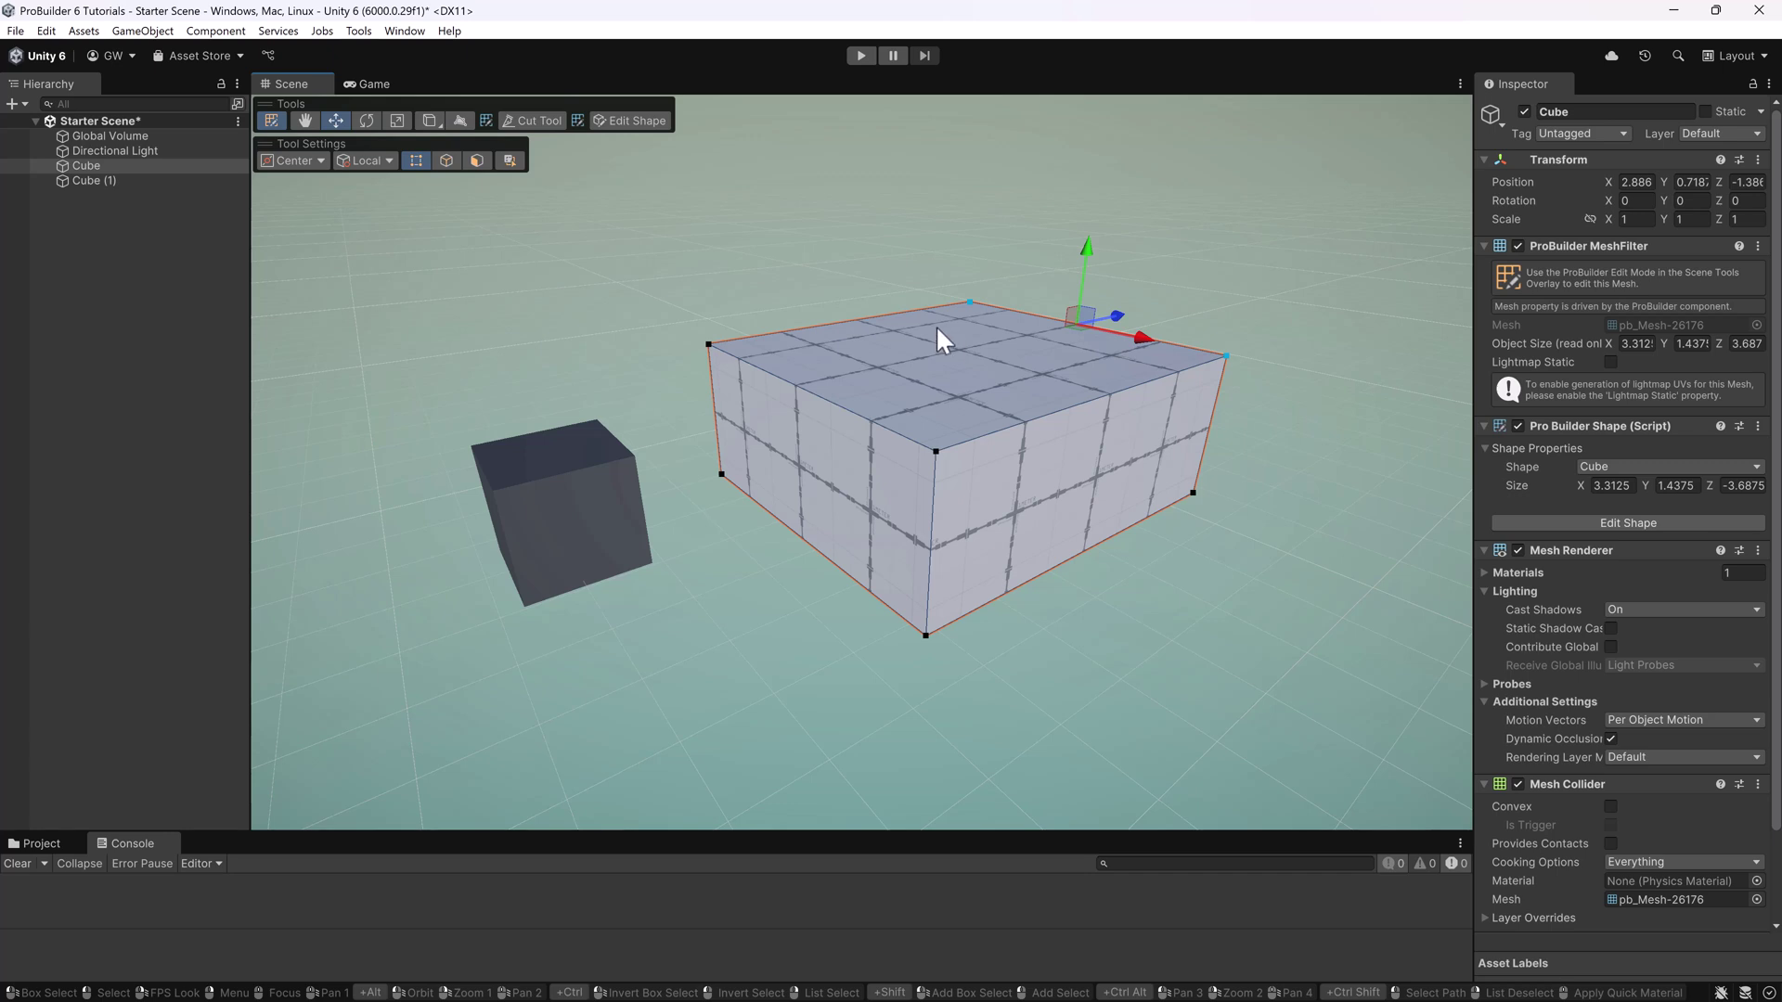
Step: Select both end vertices of the large cube's upper edge facing the small cube
click(710, 343)
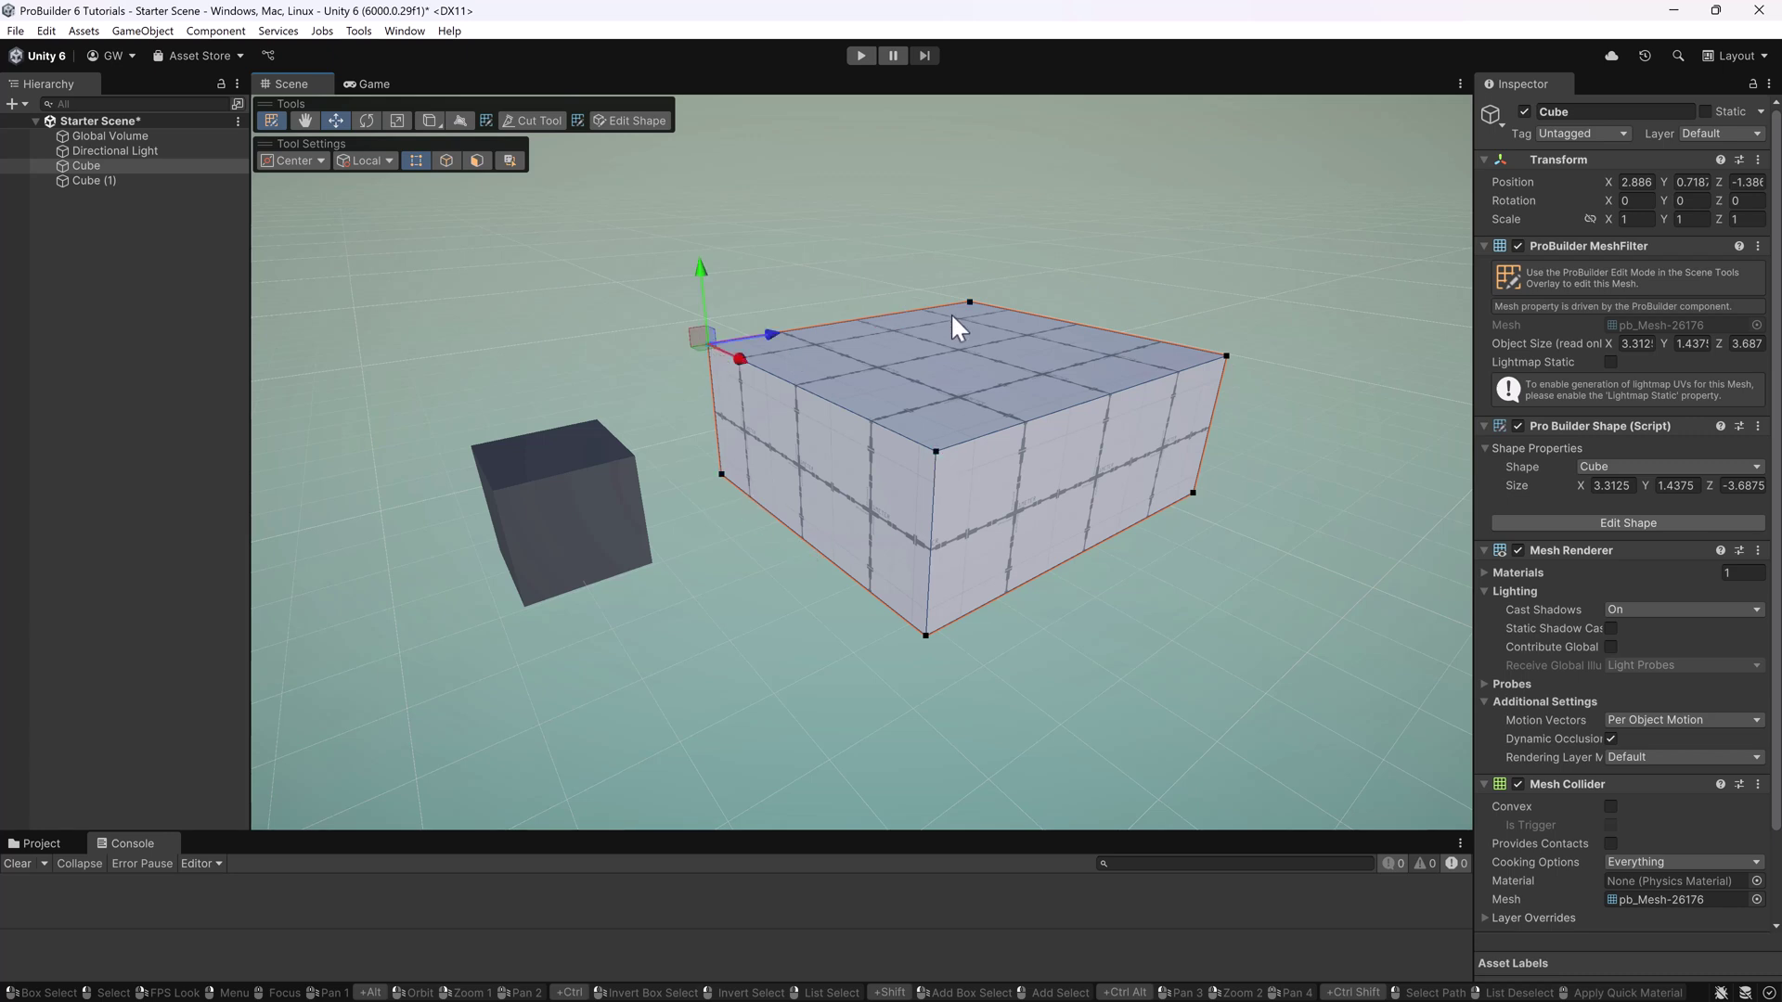
shift+click(936, 452)
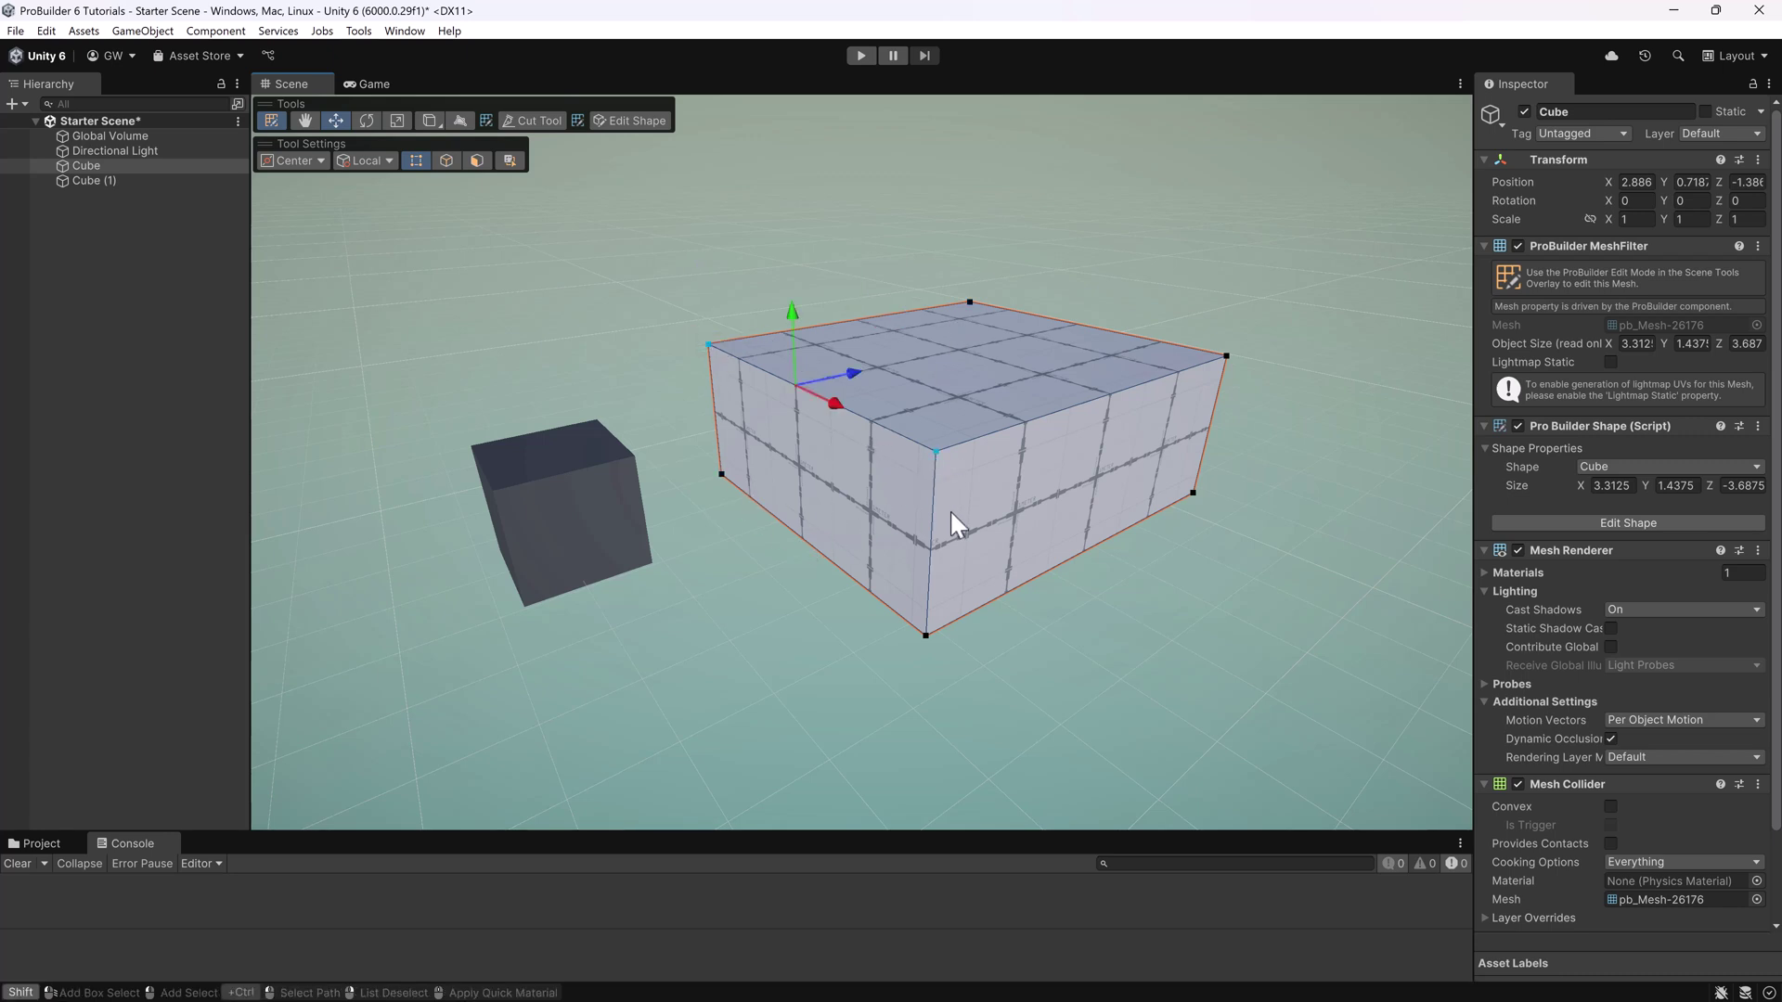
Step: Add more of the ProBuilder cube's corner vertices to the current selection, and undo the last additions
shift+click(927, 633)
shift+click(1248, 376)
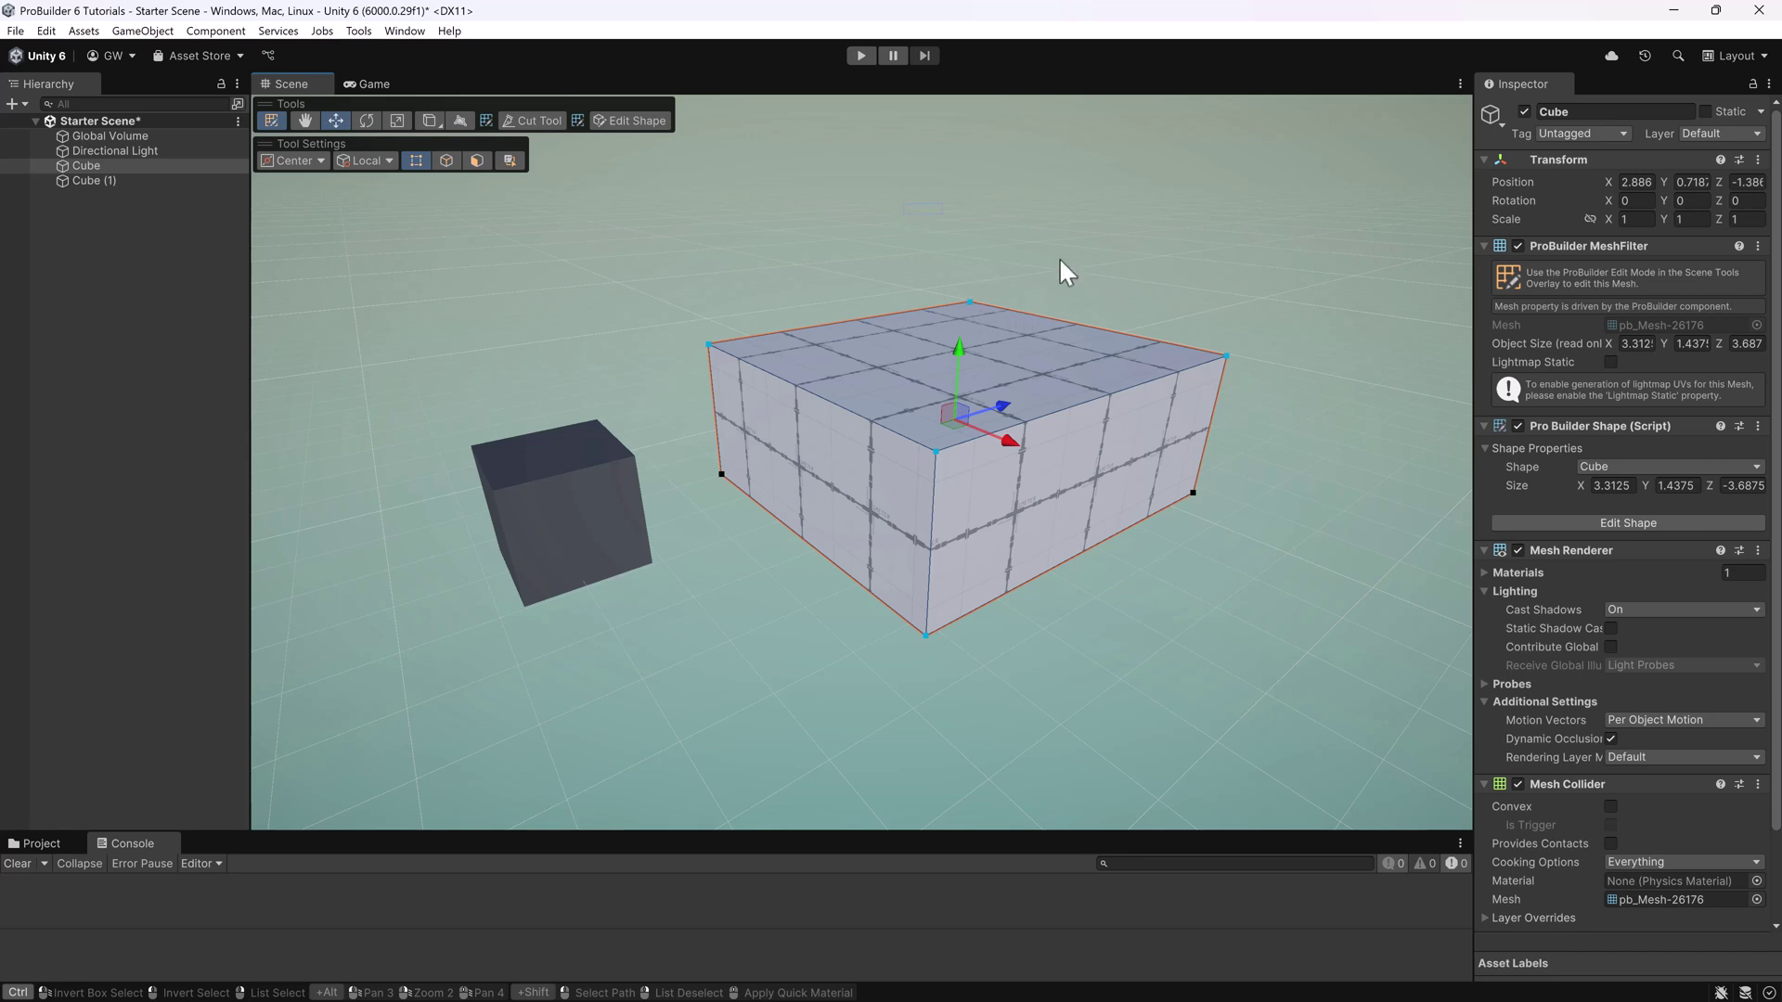
key(ctrl+z)
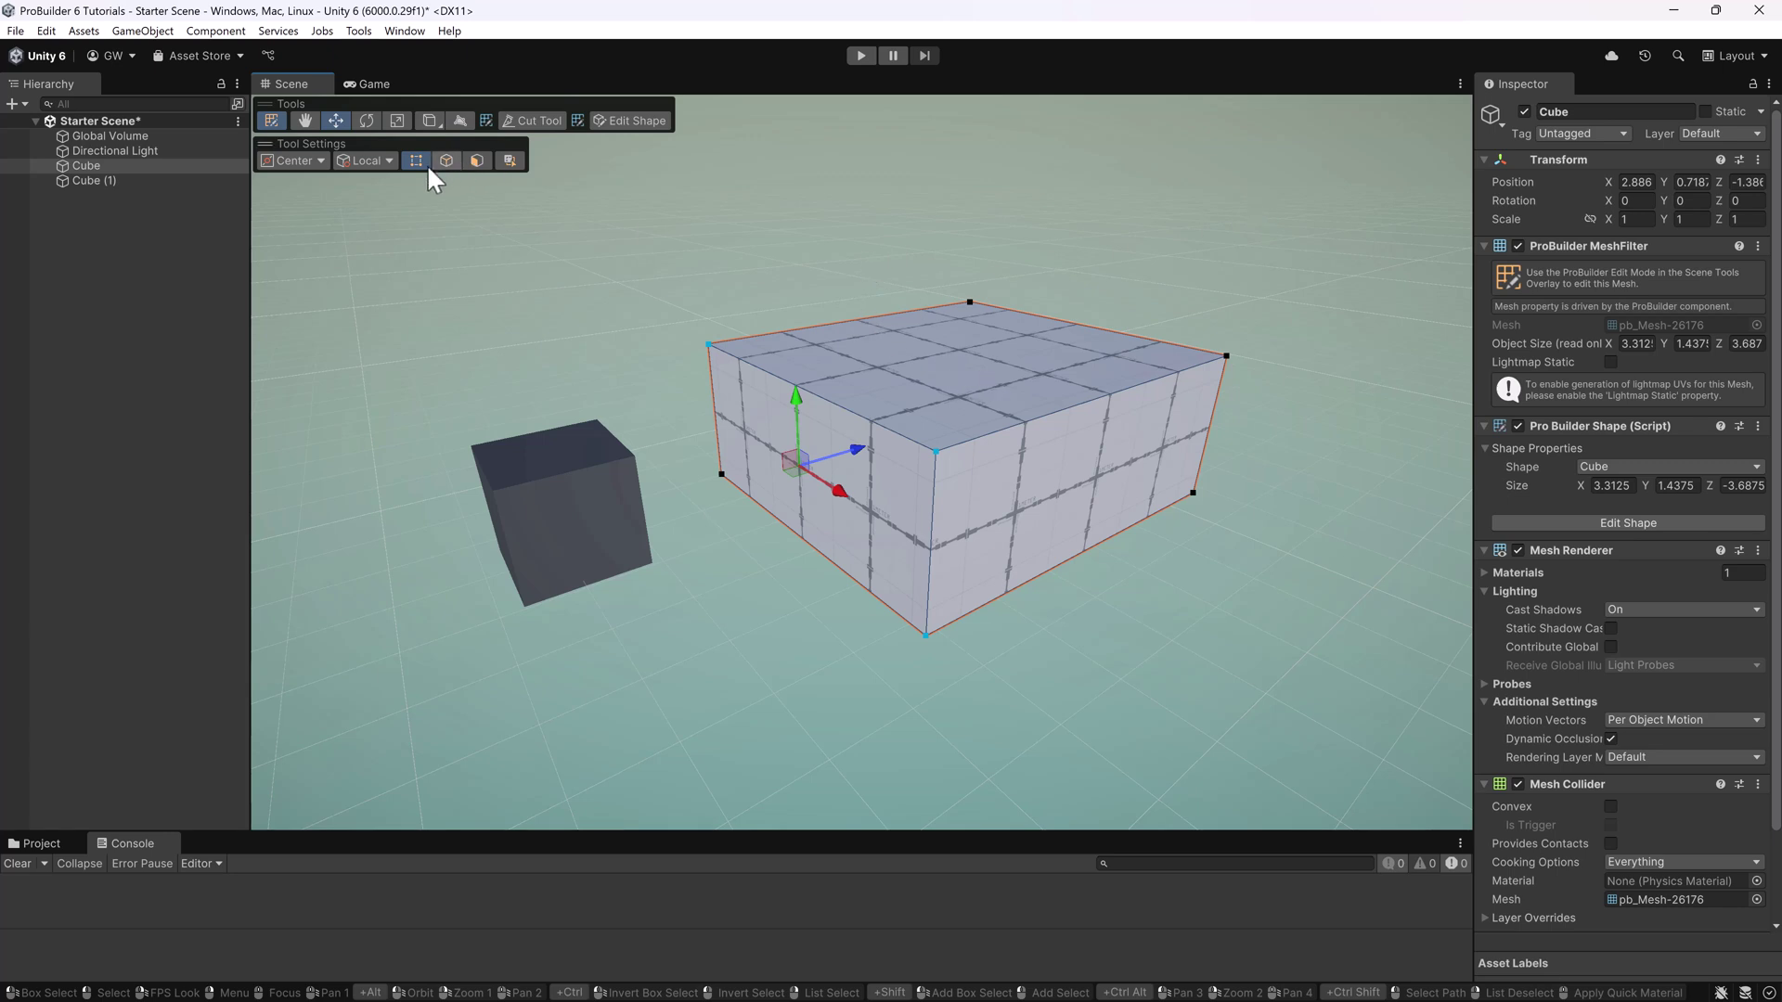
Step: Switch to edge selection, try adding a rear upper edge, and finish with only the upper edge facing the small cube selected
click(454, 160)
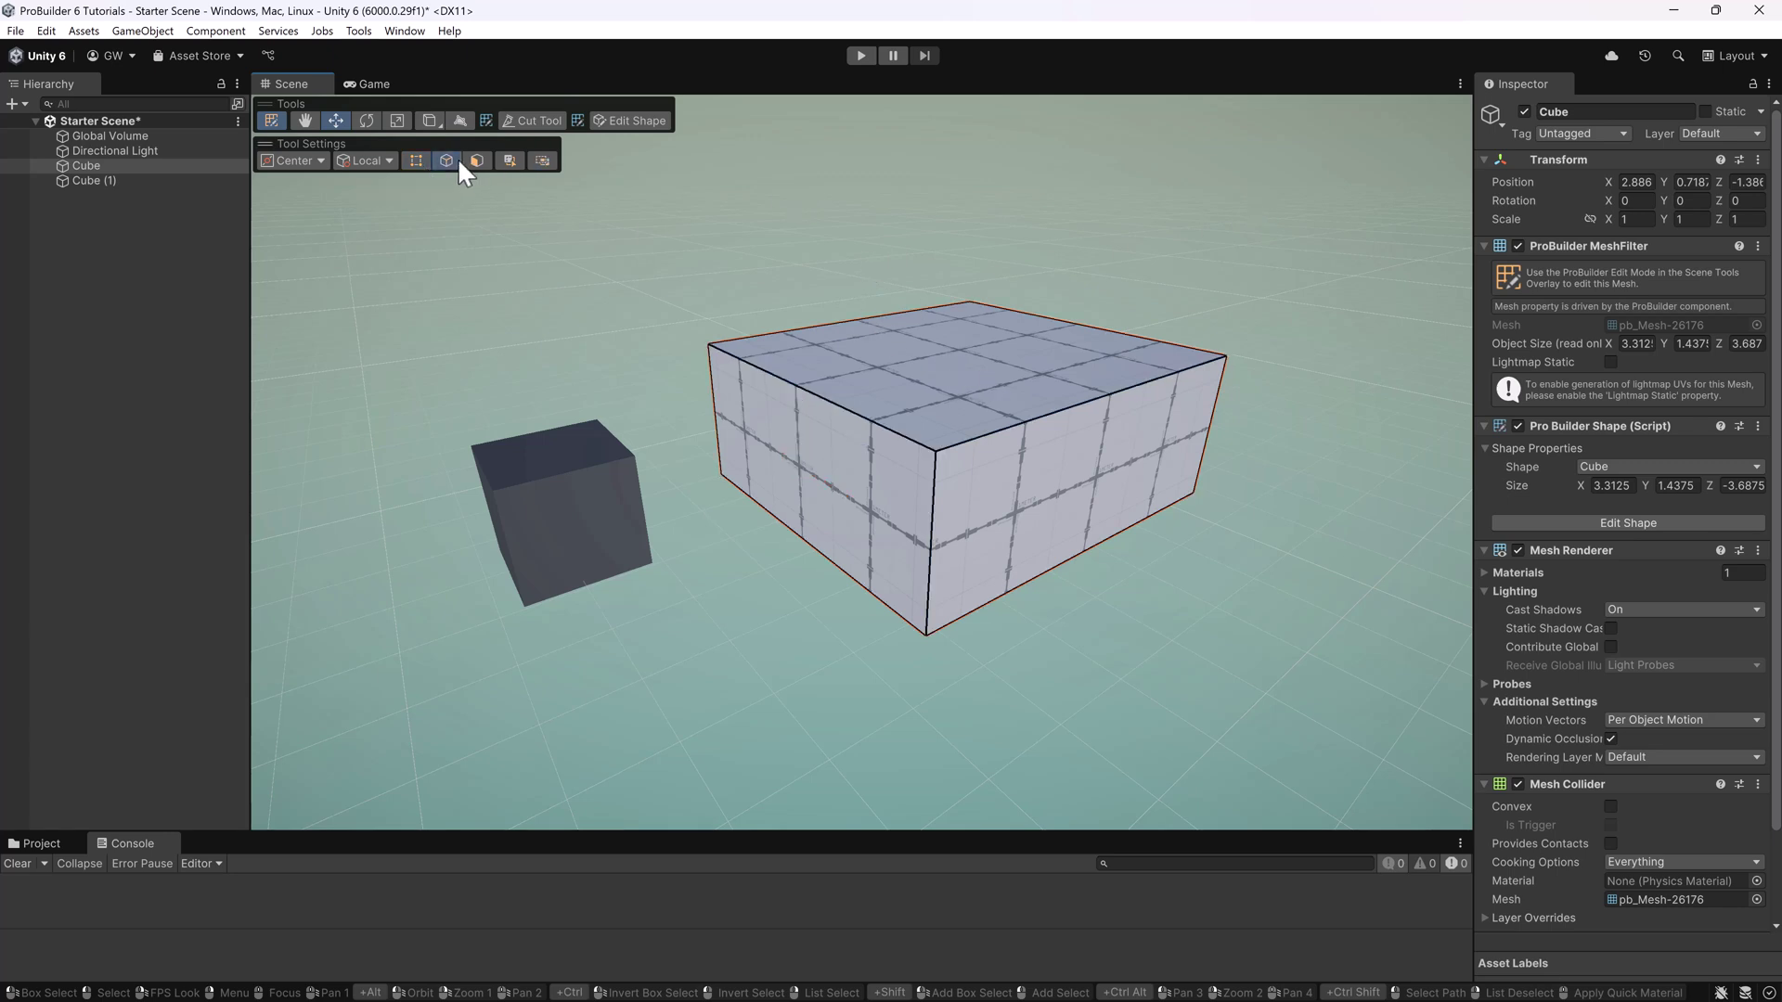
click(837, 402)
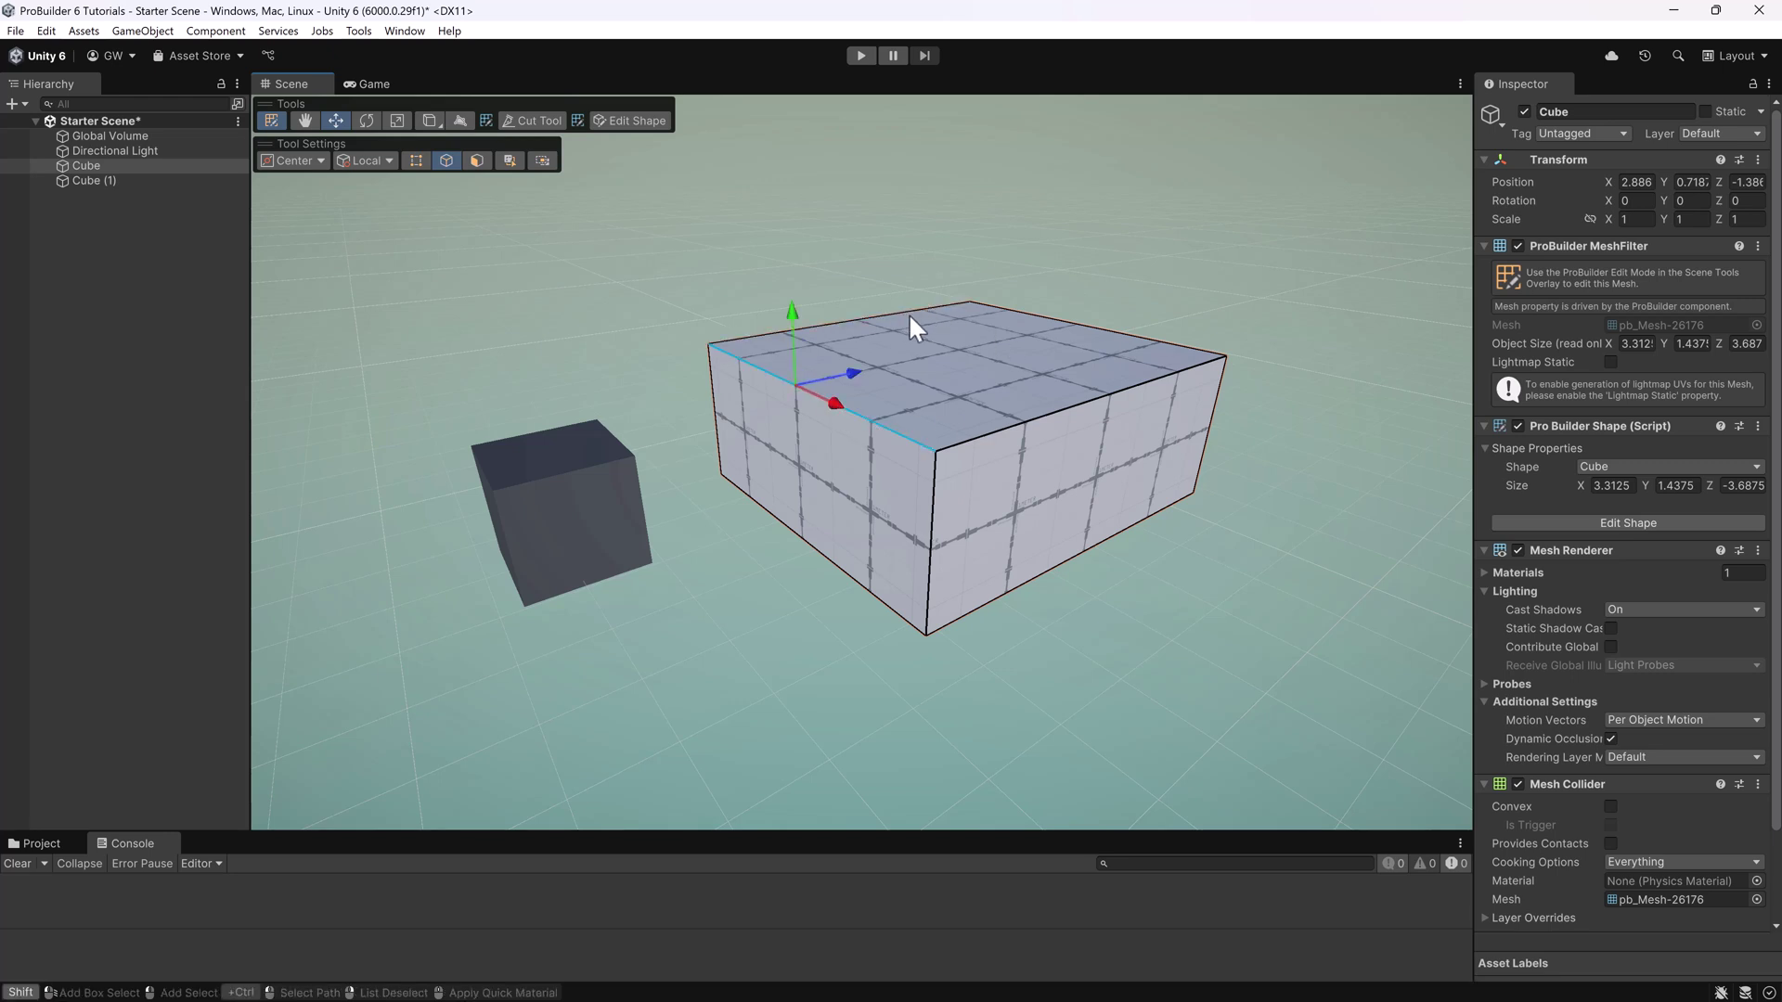
shift+click(1026, 310)
click(835, 399)
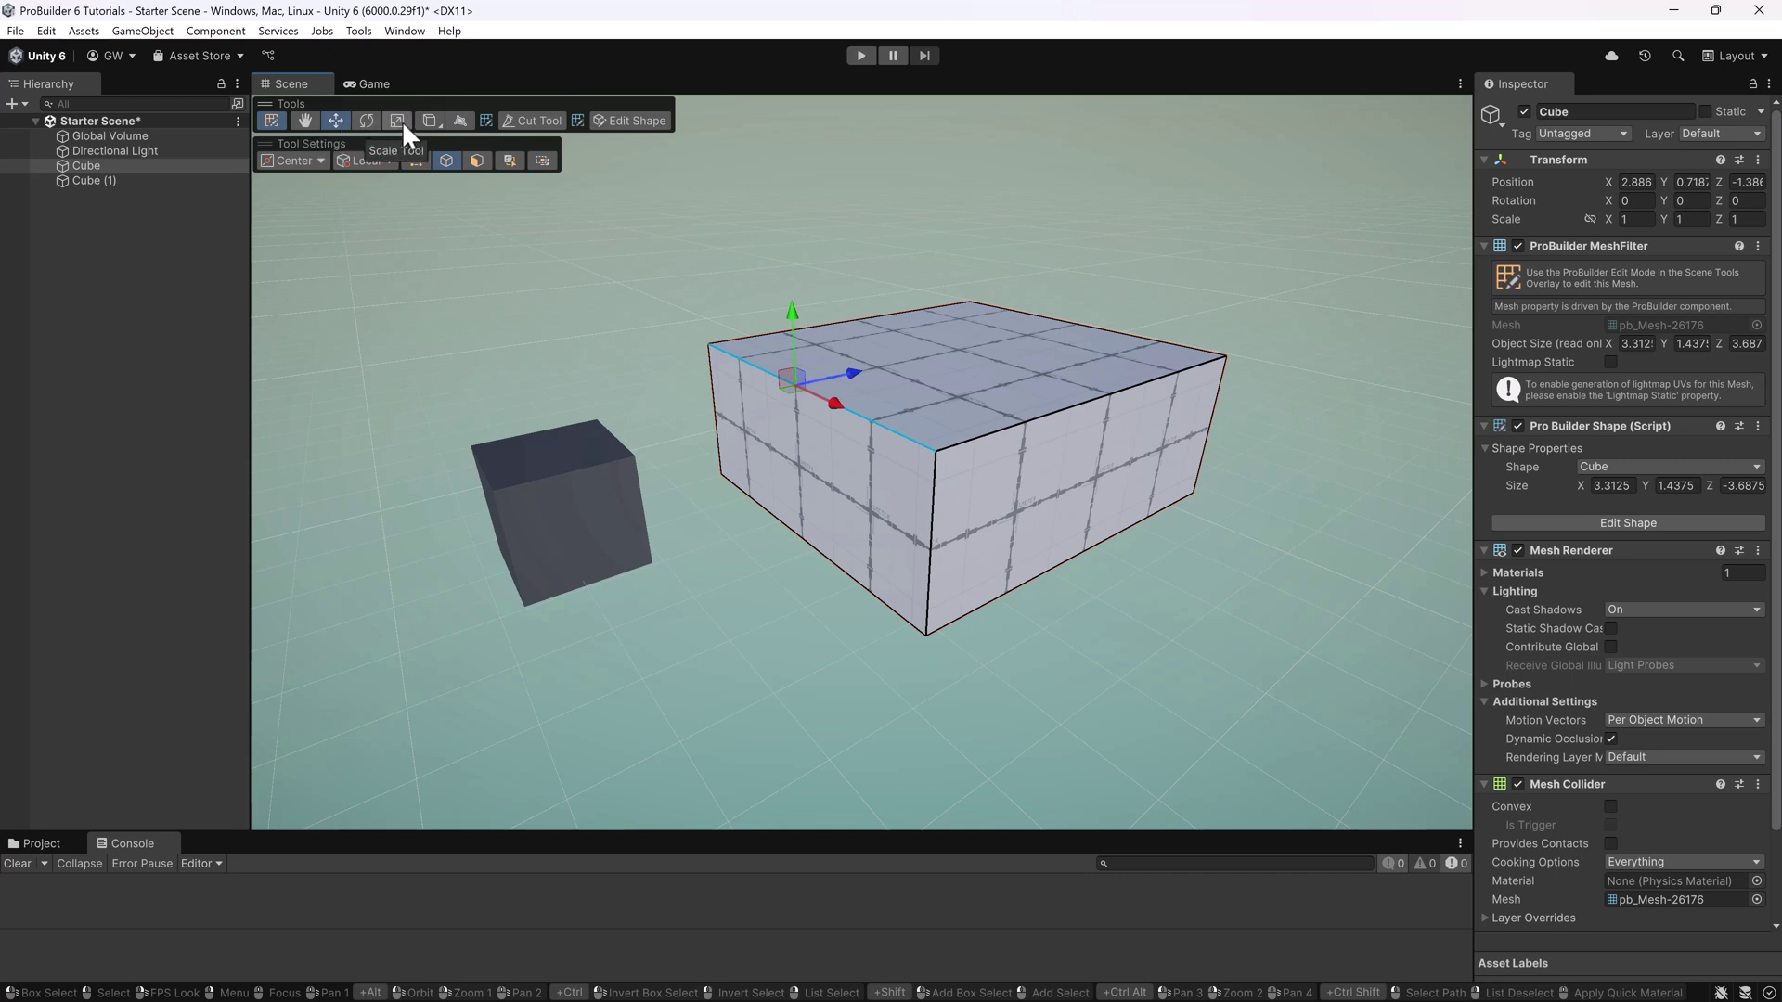
Step: Leave ProBuilder editing to show the combined Transform tool on the whole cube, and return to ProBuilder editing
click(270, 117)
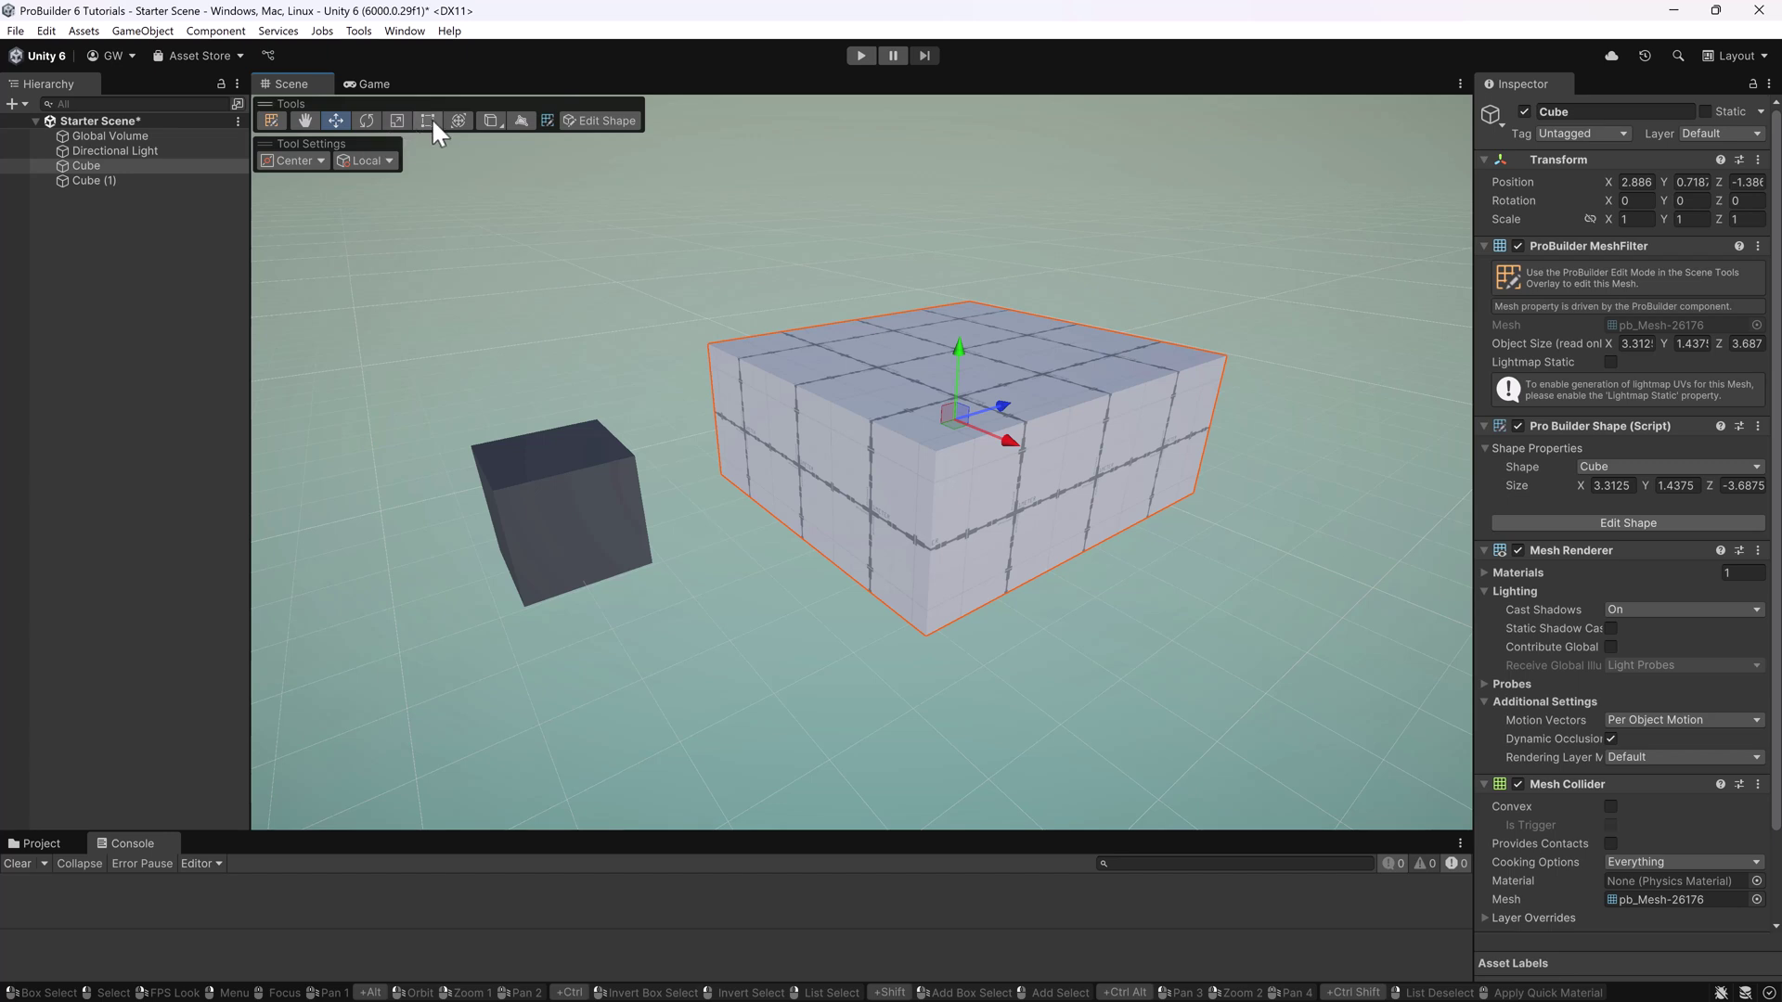
click(464, 122)
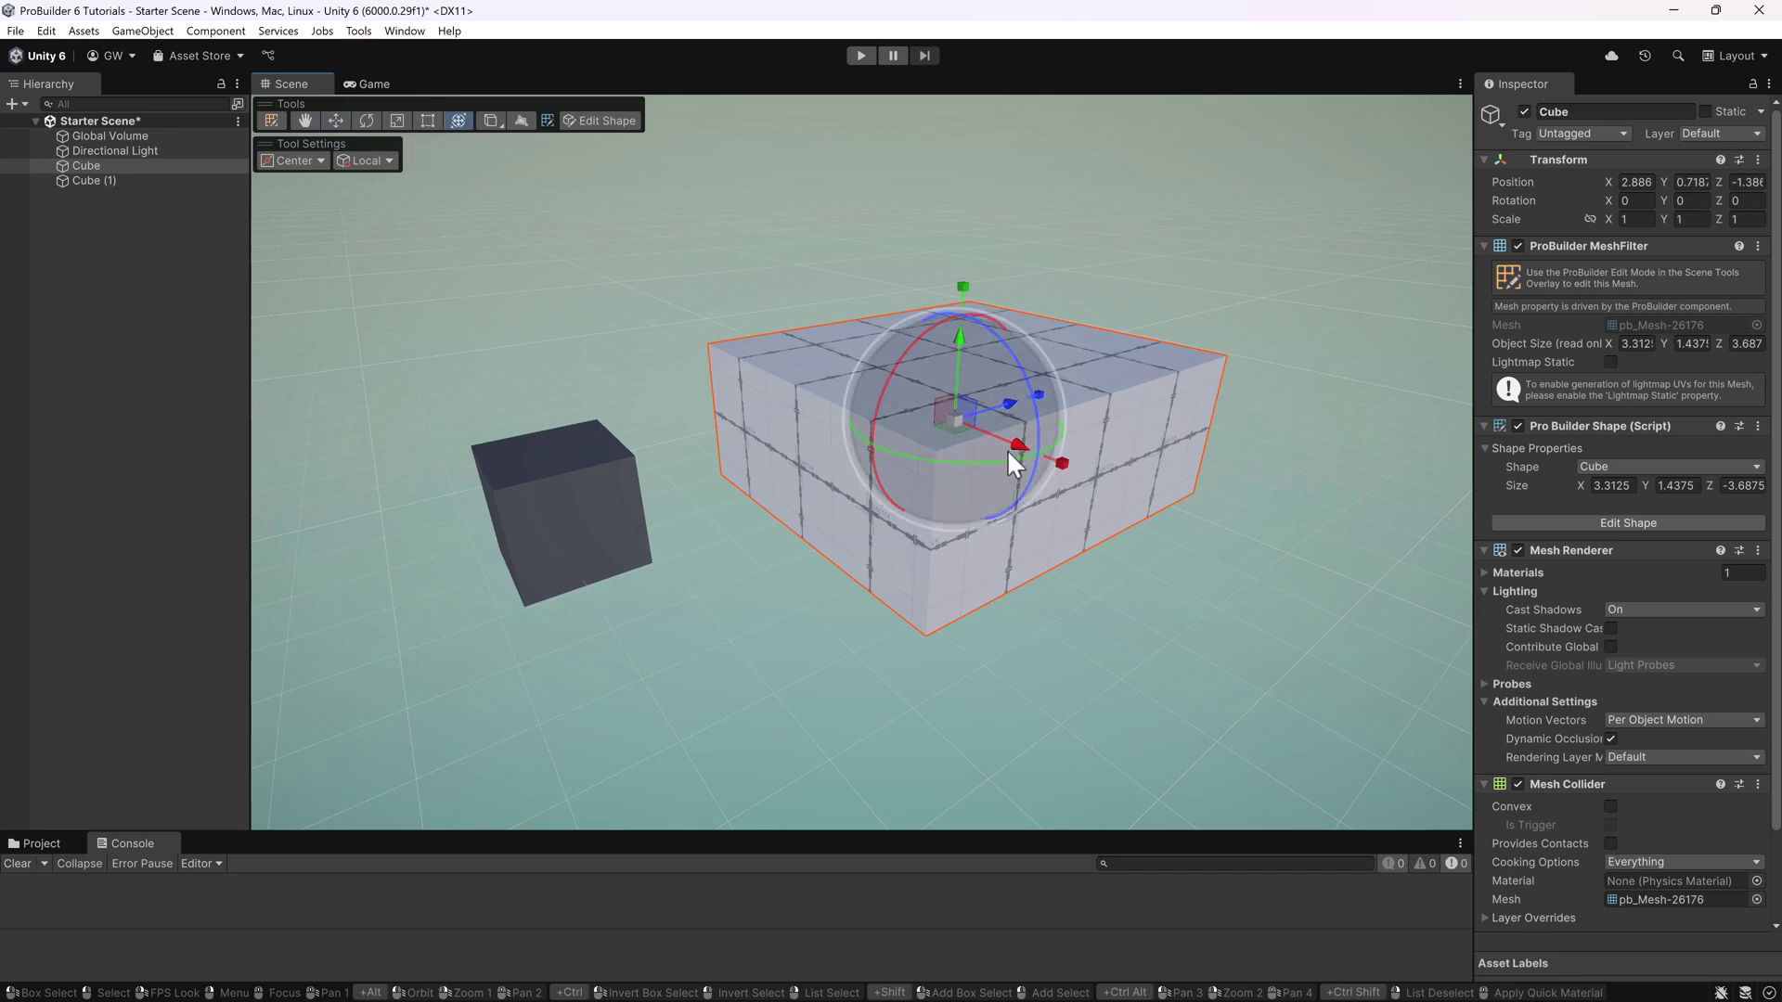
click(271, 120)
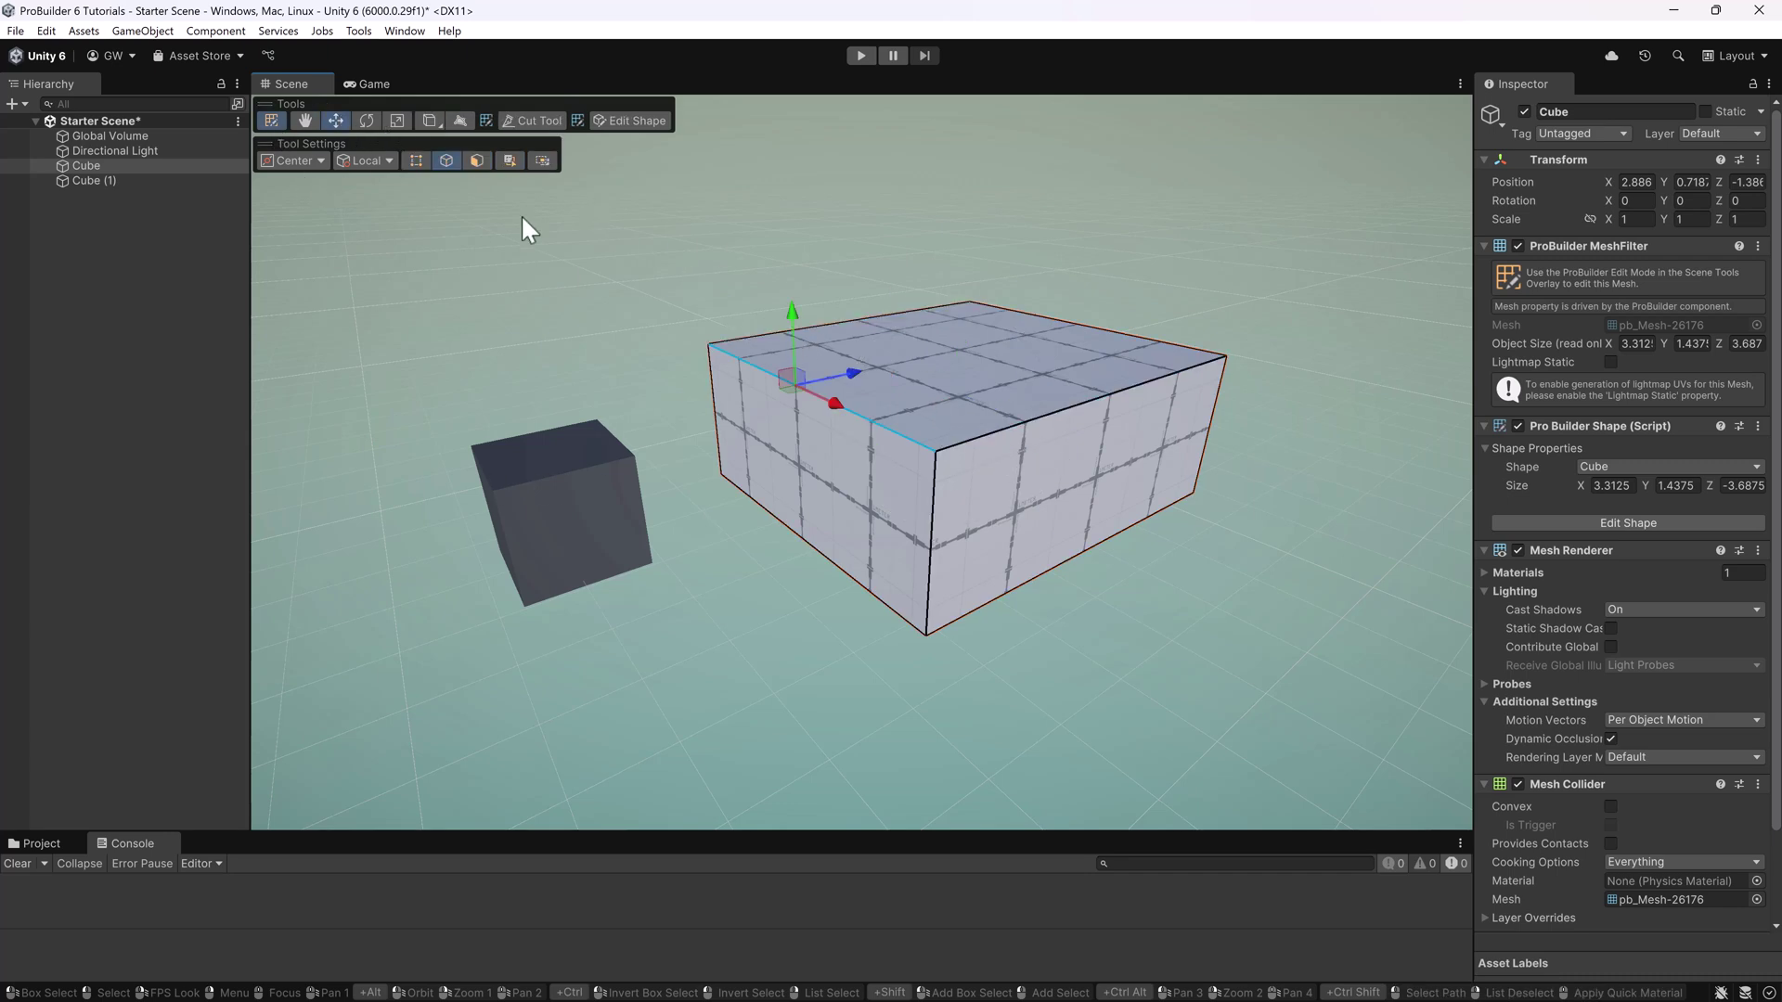
Step: Preview the Rotate and Scale tools on the selected edge, and use Move to lower it and raise it to a mesh height of 2.125
key(e)
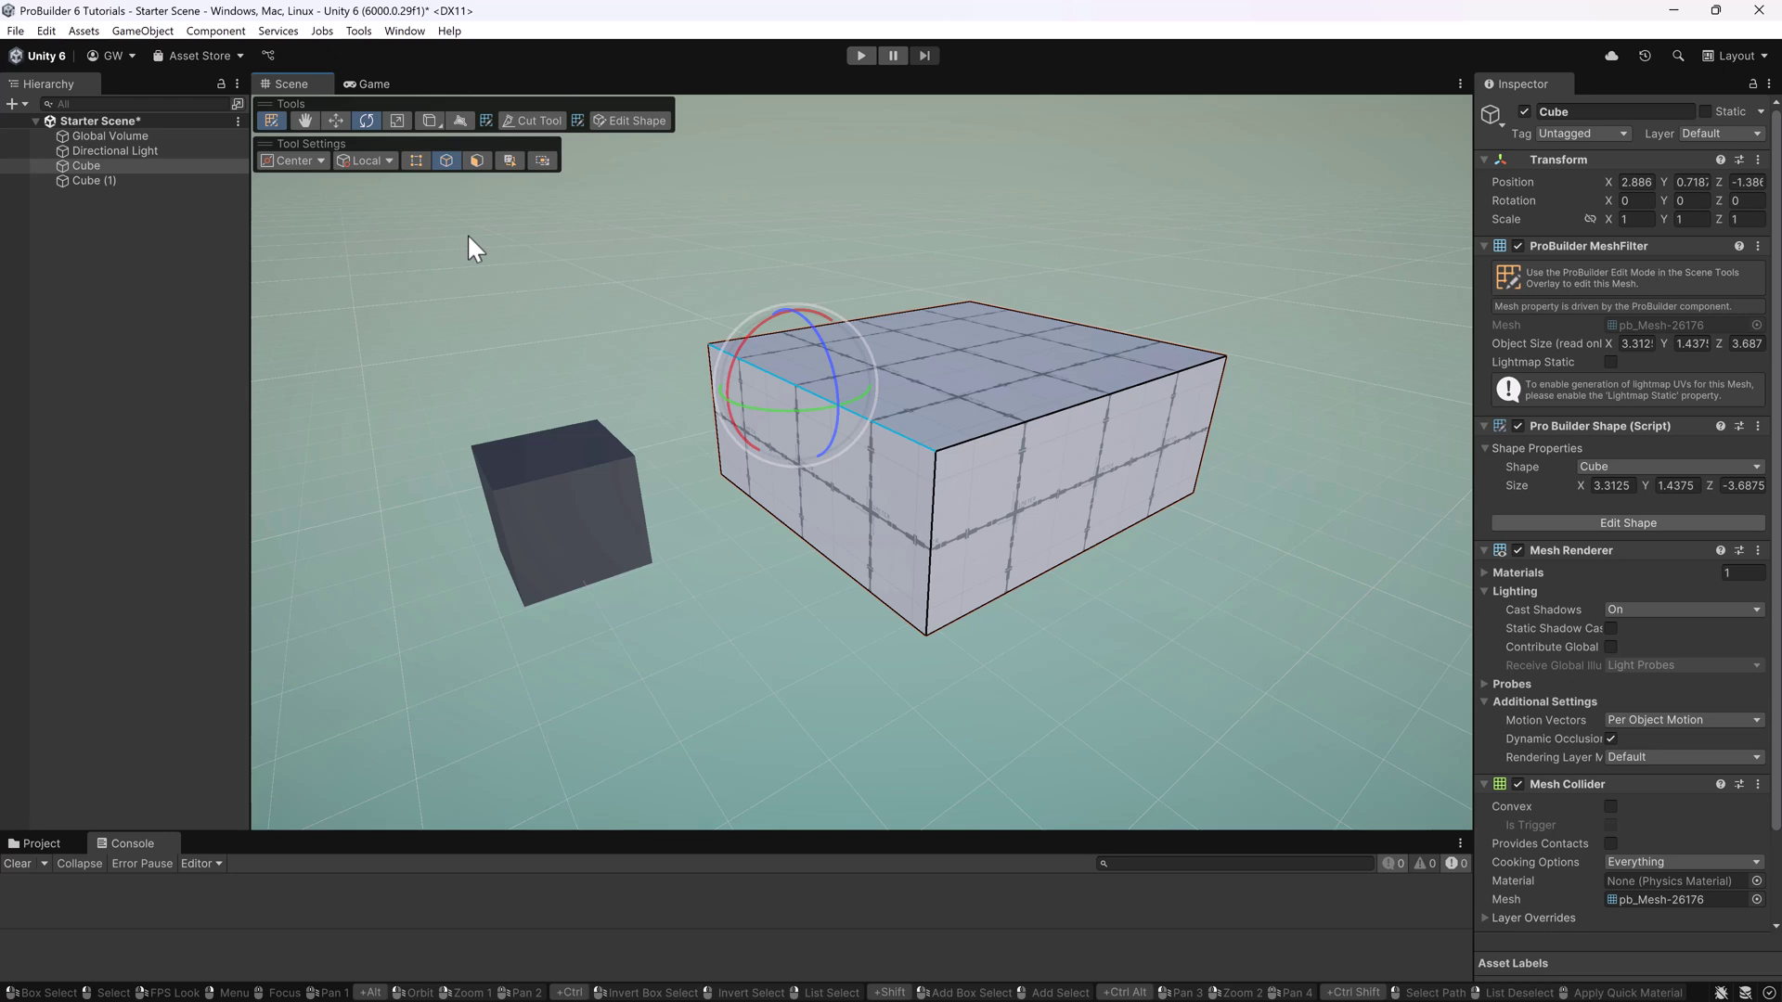
key(r)
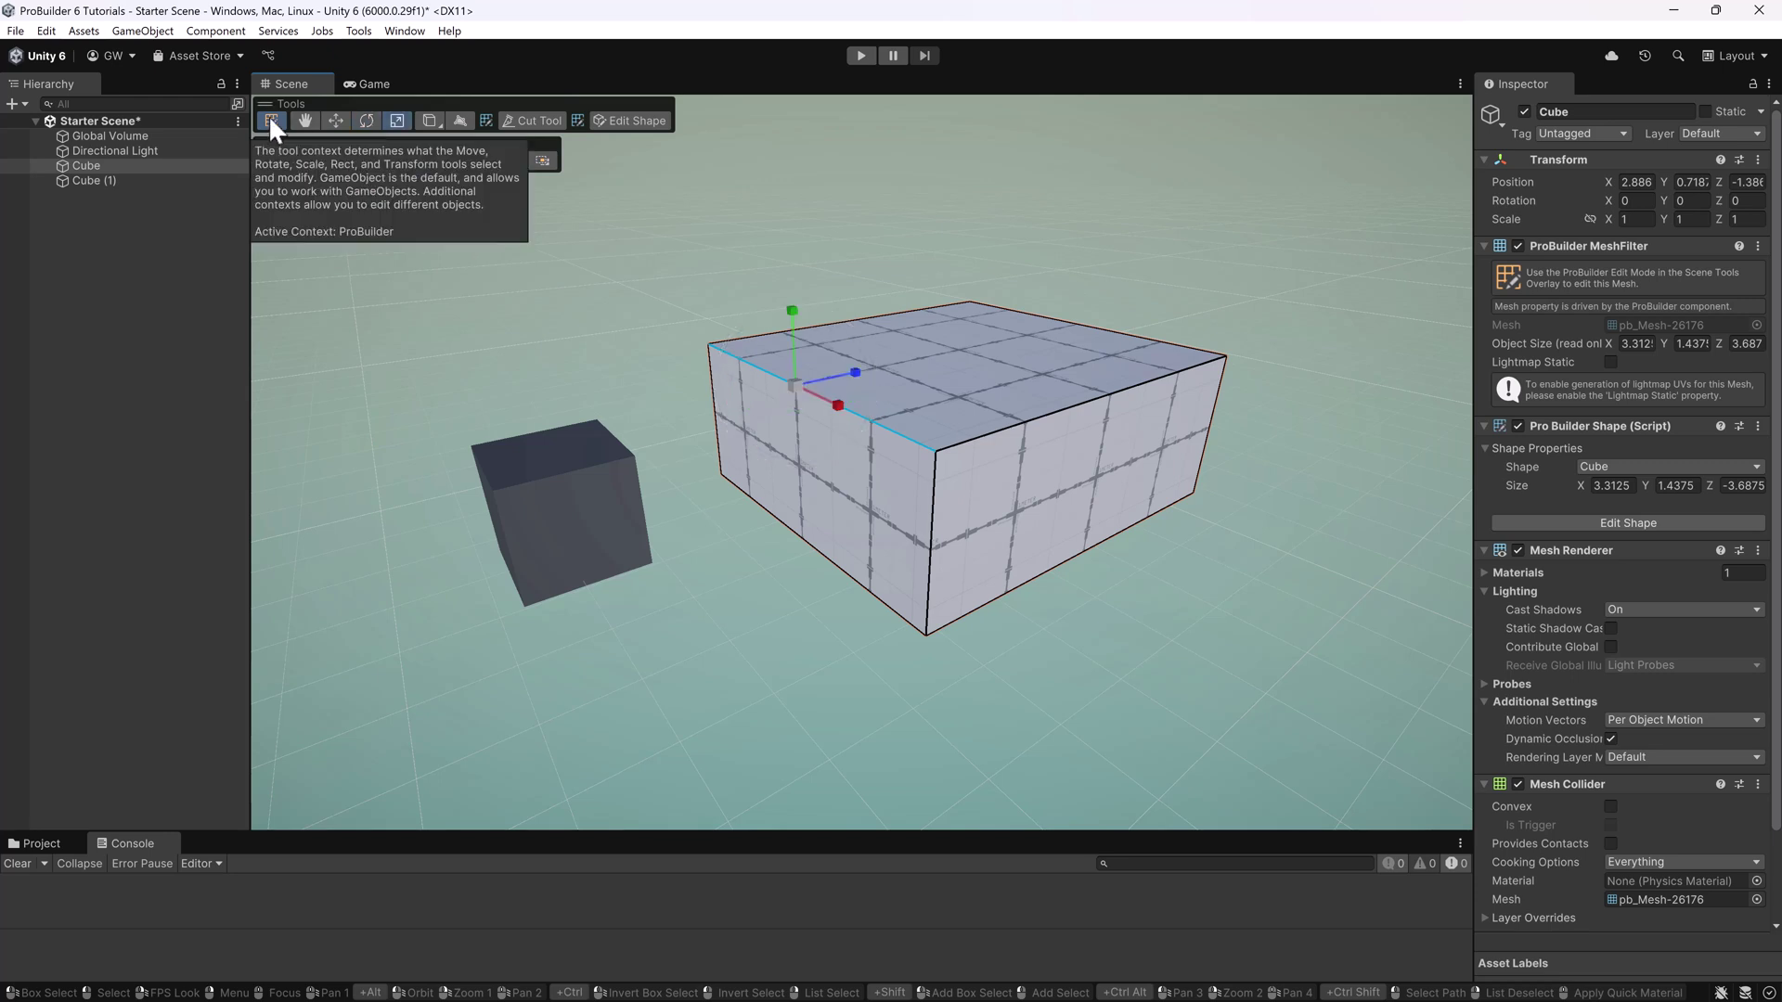
key(w)
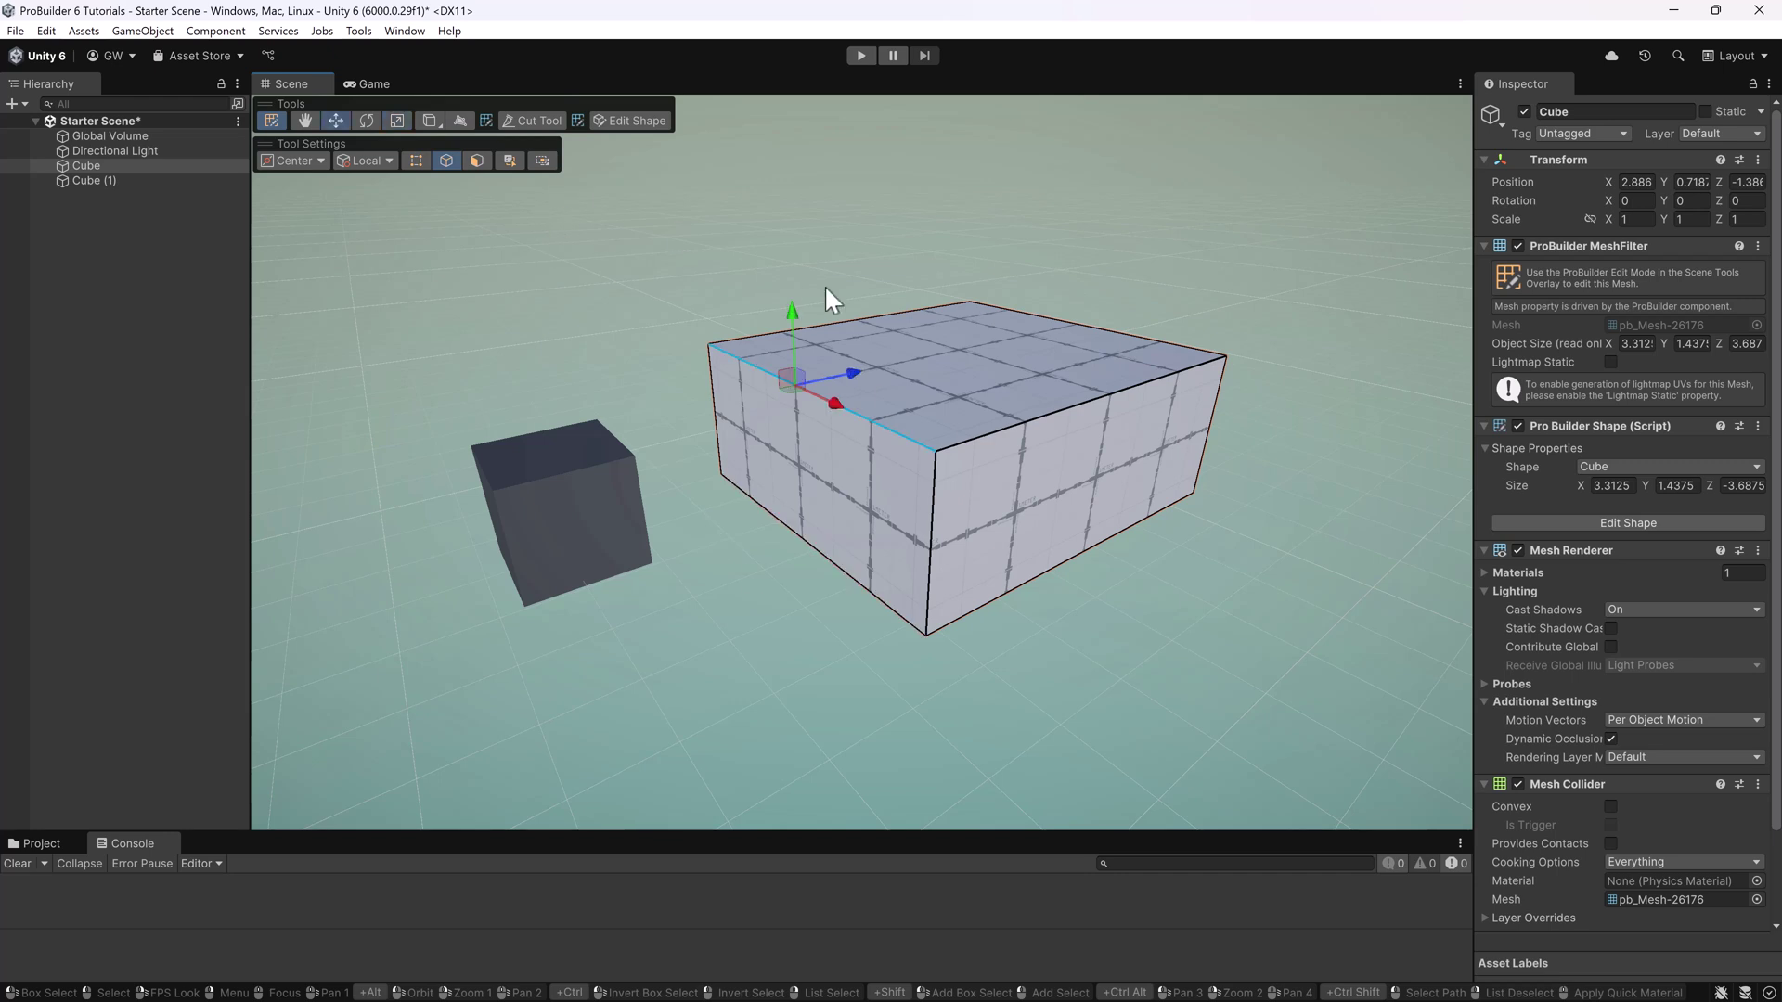
drag(794, 308, 796, 380)
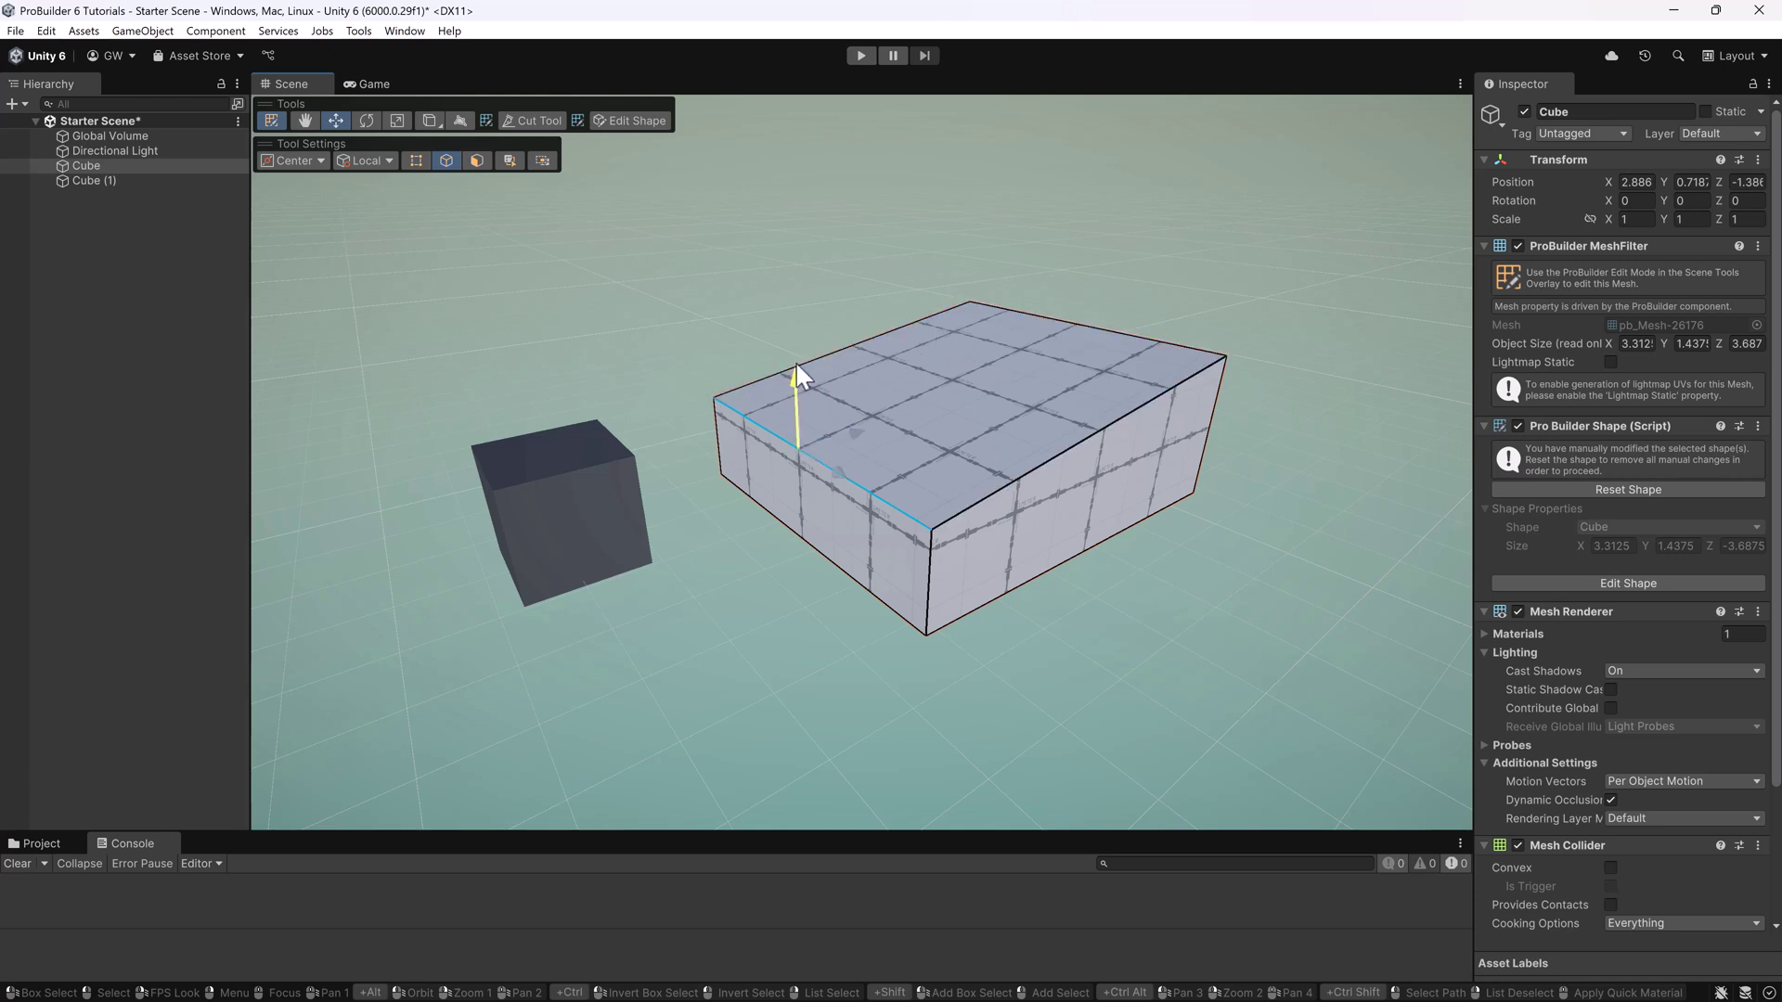
drag(795, 366, 839, 219)
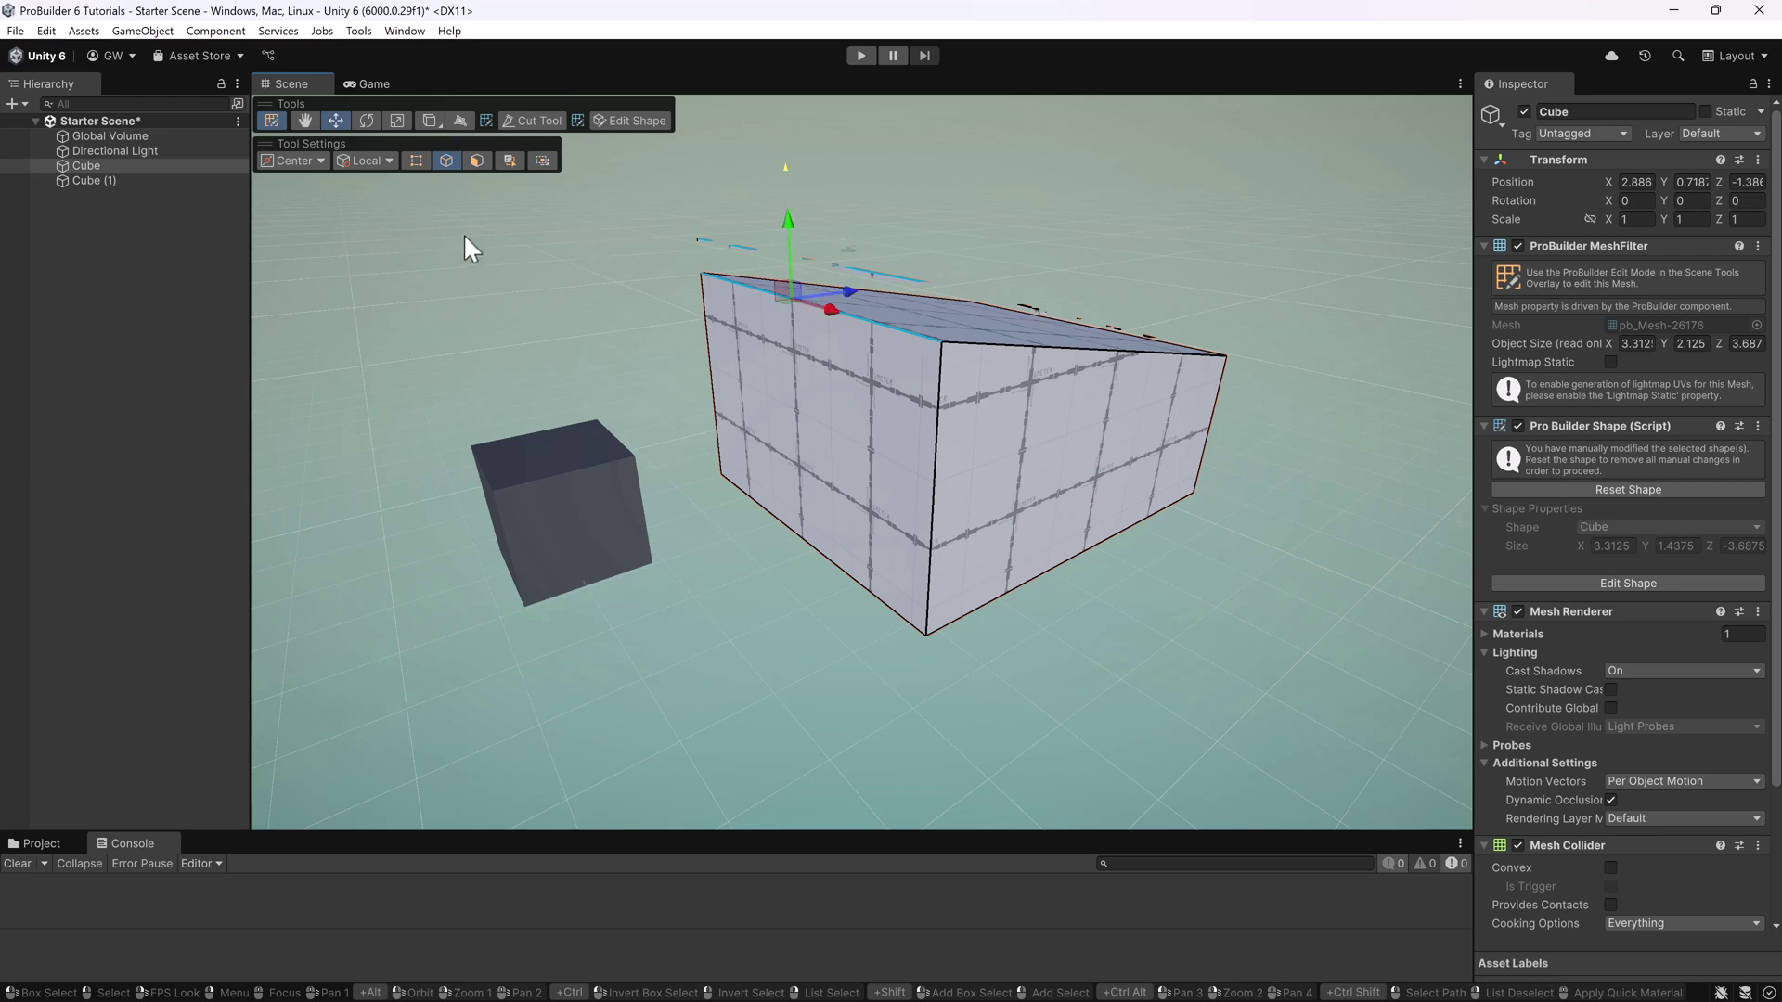
Step: In face selection mode, extrude the side face facing the small cube outwards by about 1.1 units
click(479, 160)
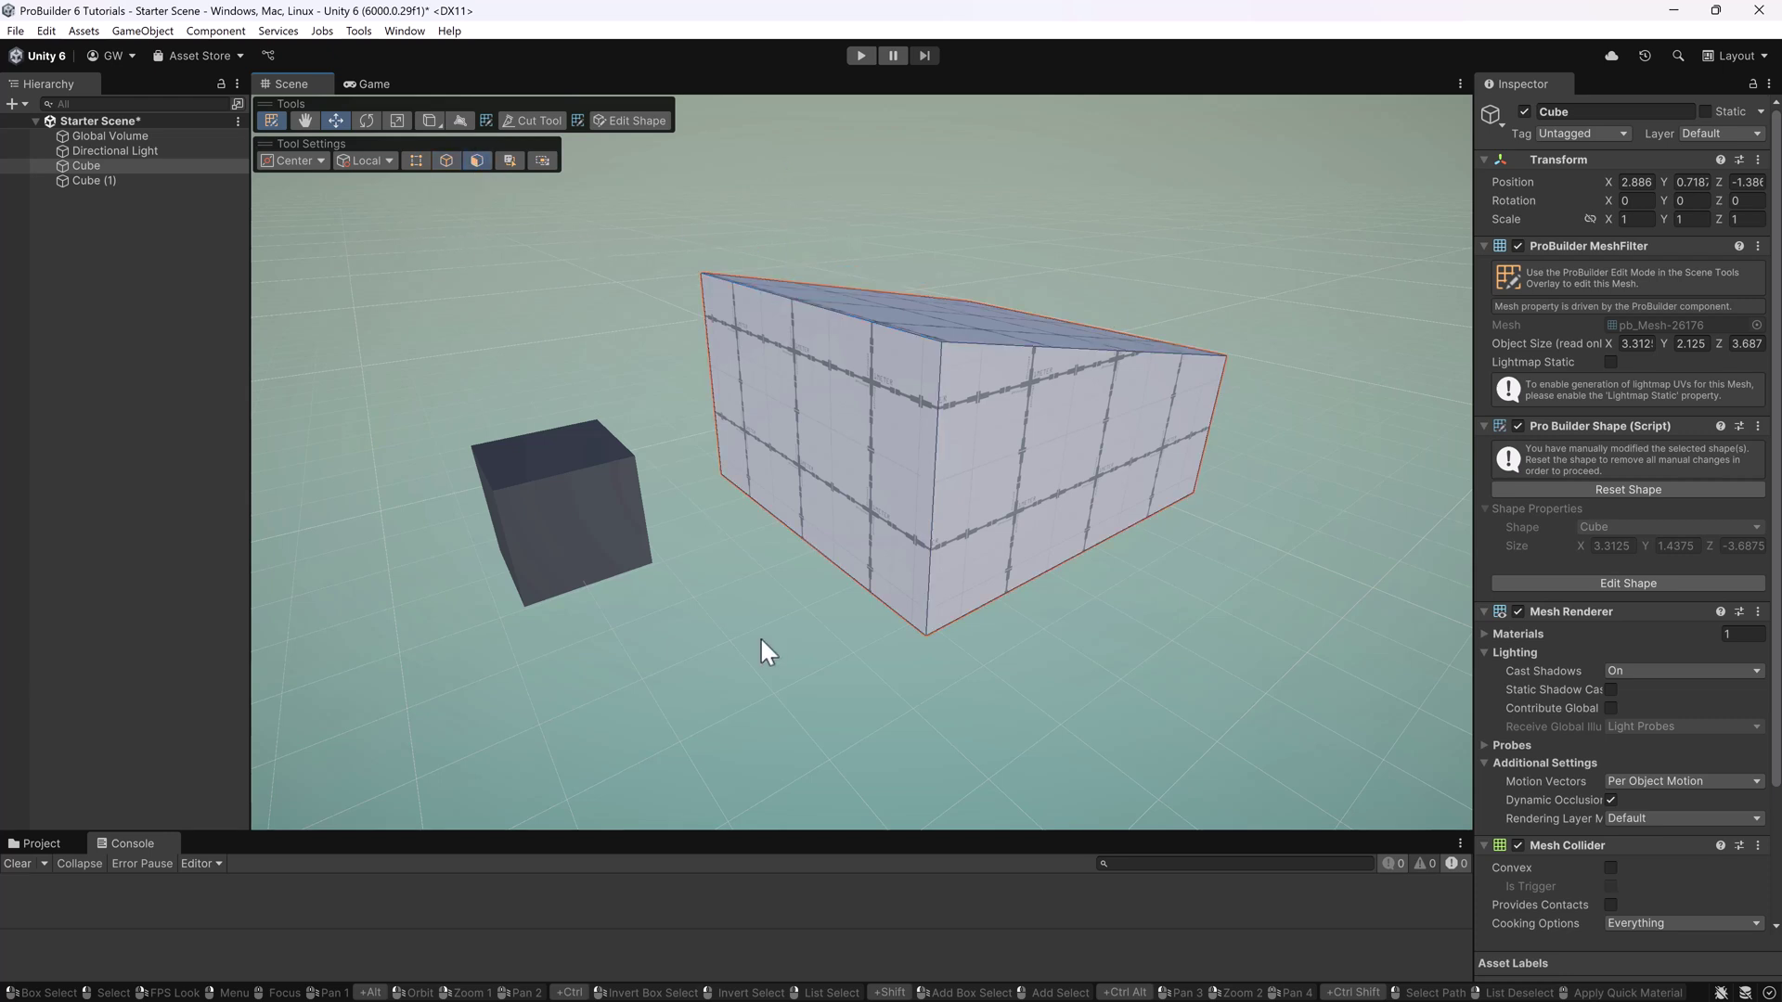
click(928, 575)
click(849, 437)
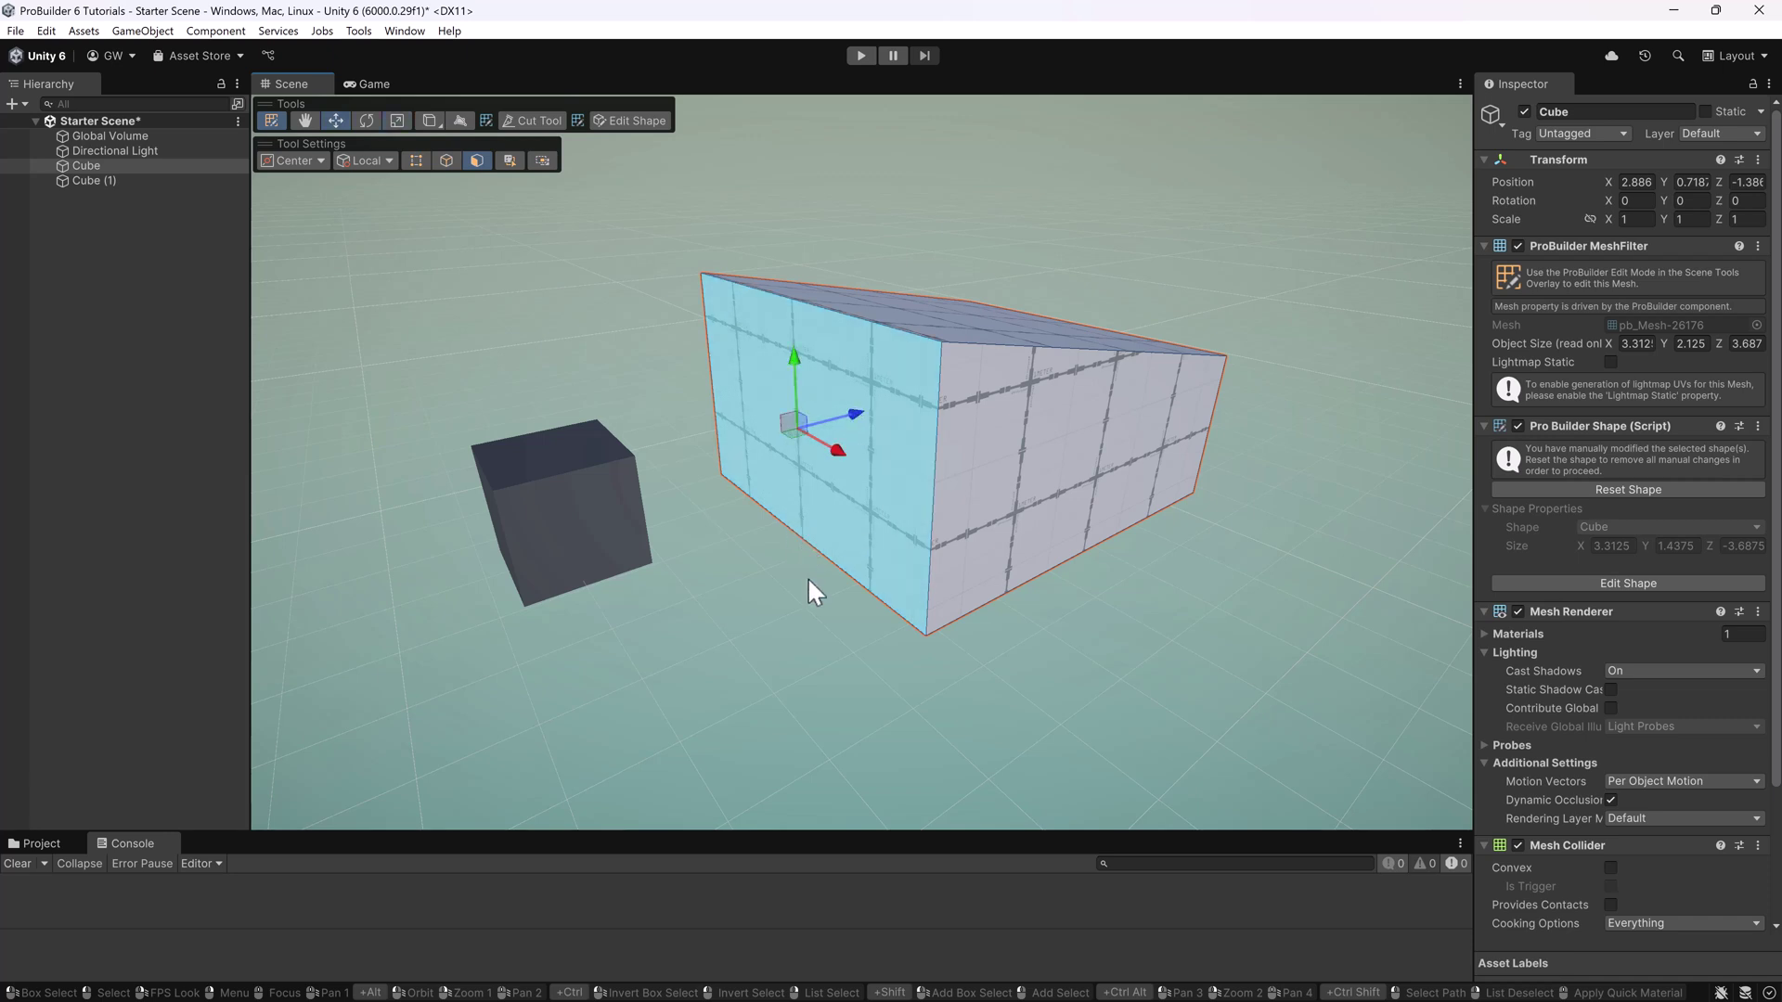
scroll(827, 501, down, 3)
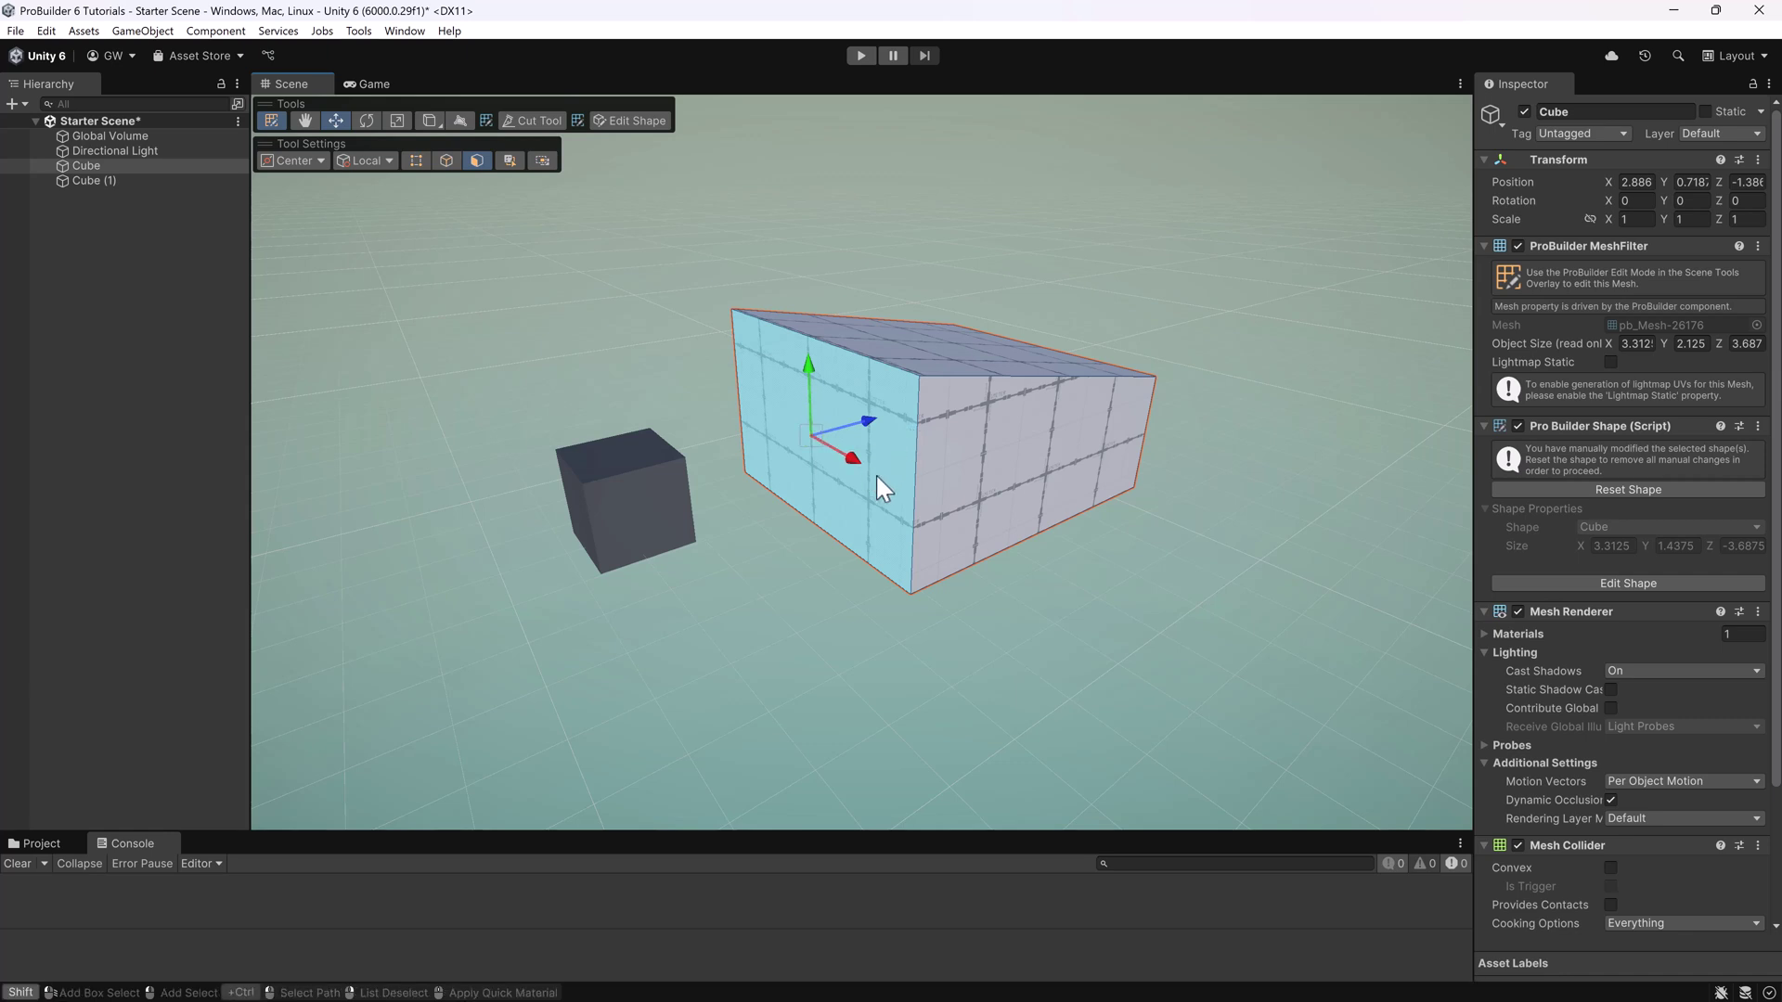
shift+drag(897, 454, 789, 484)
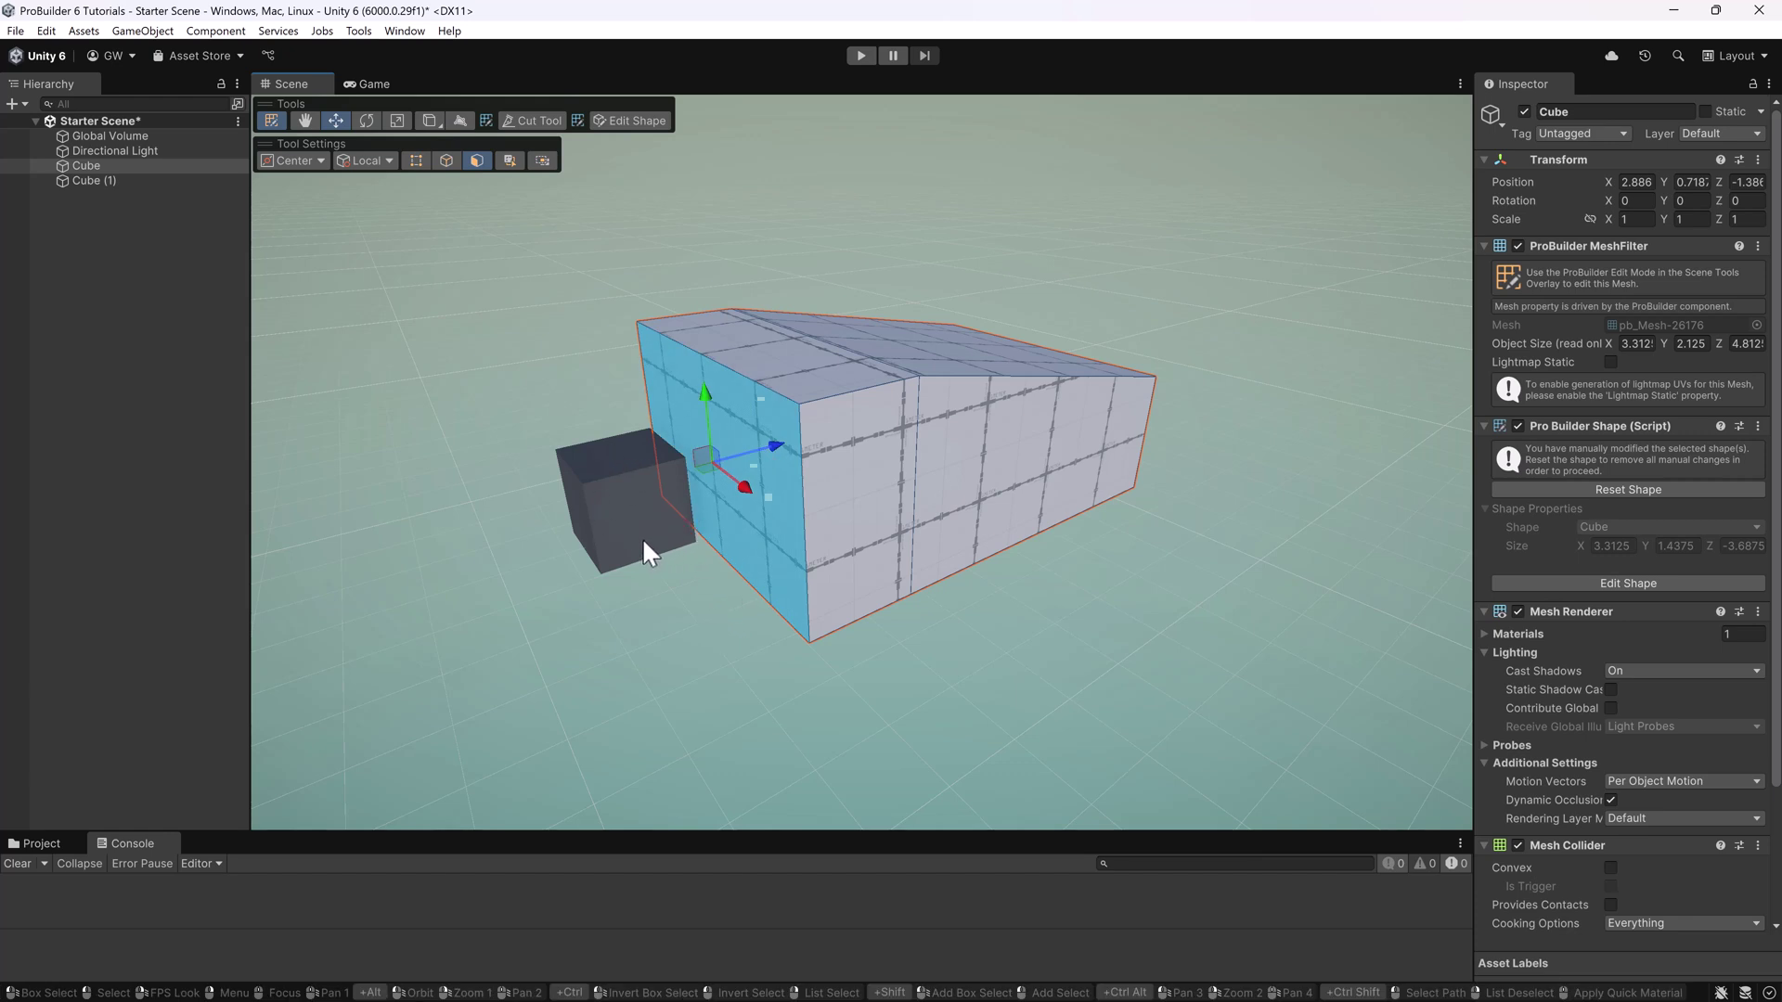
Step: Leave ProBuilder editing and delete the small standard cube, Cube (1)
key(Escape)
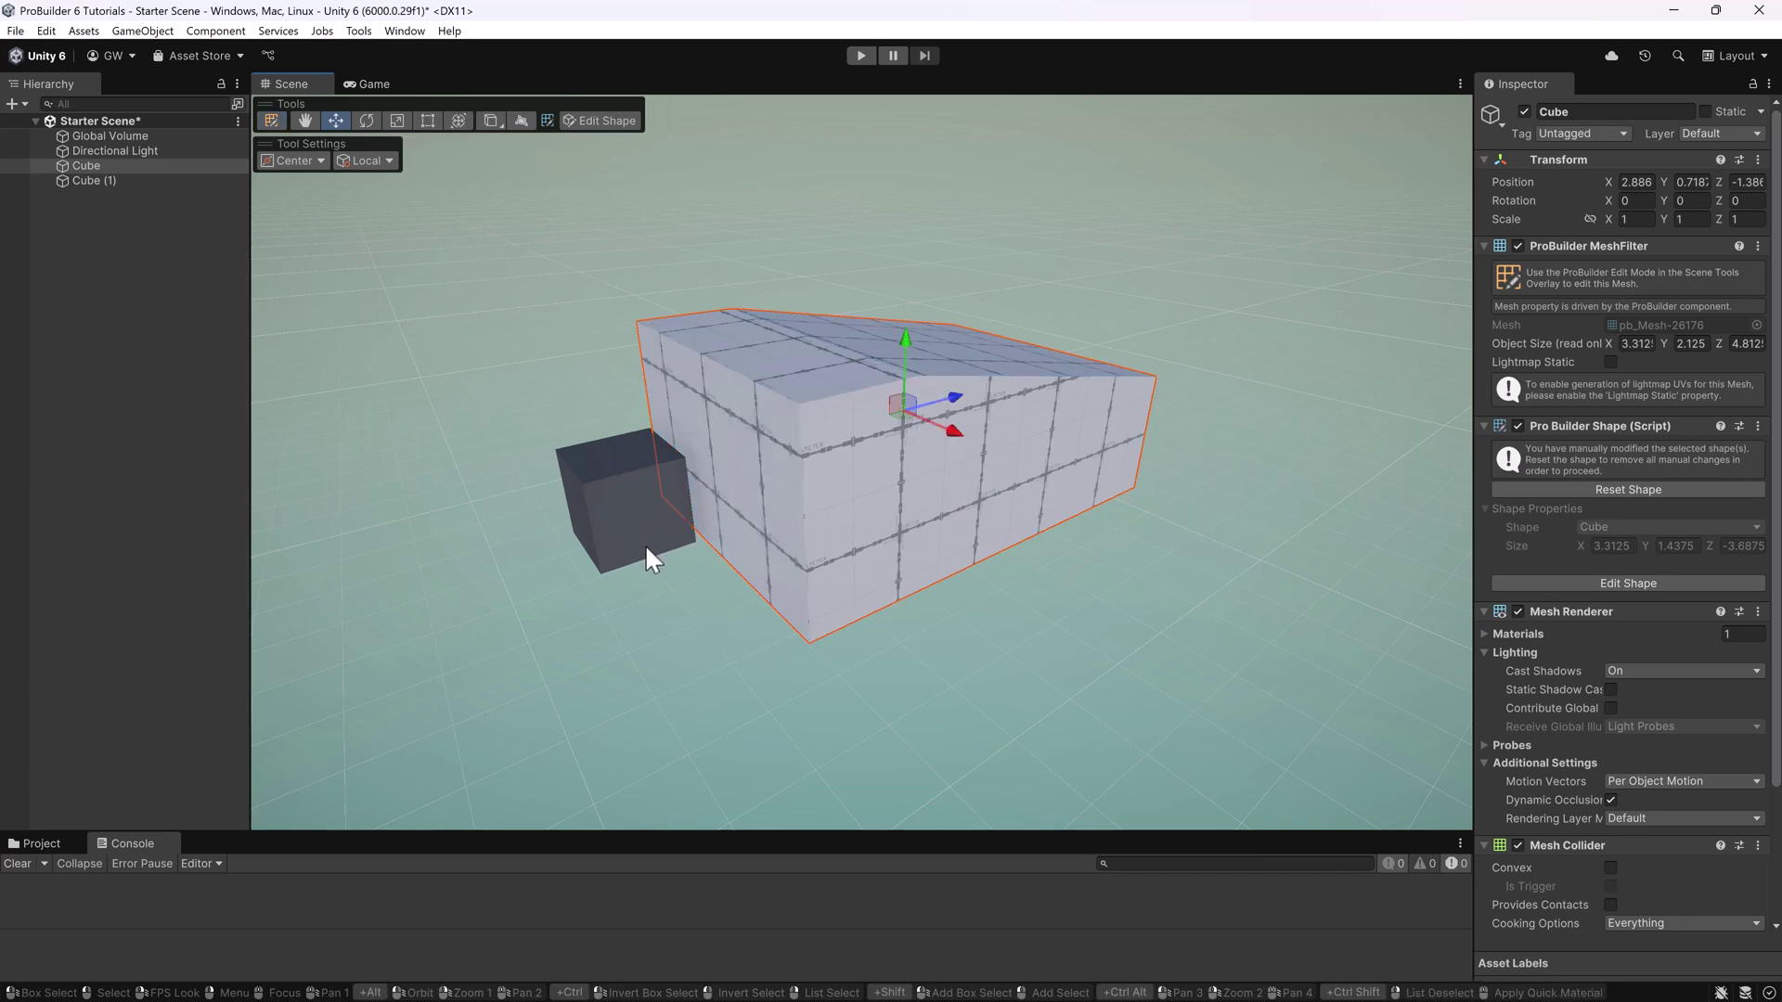
click(639, 516)
key(Delete)
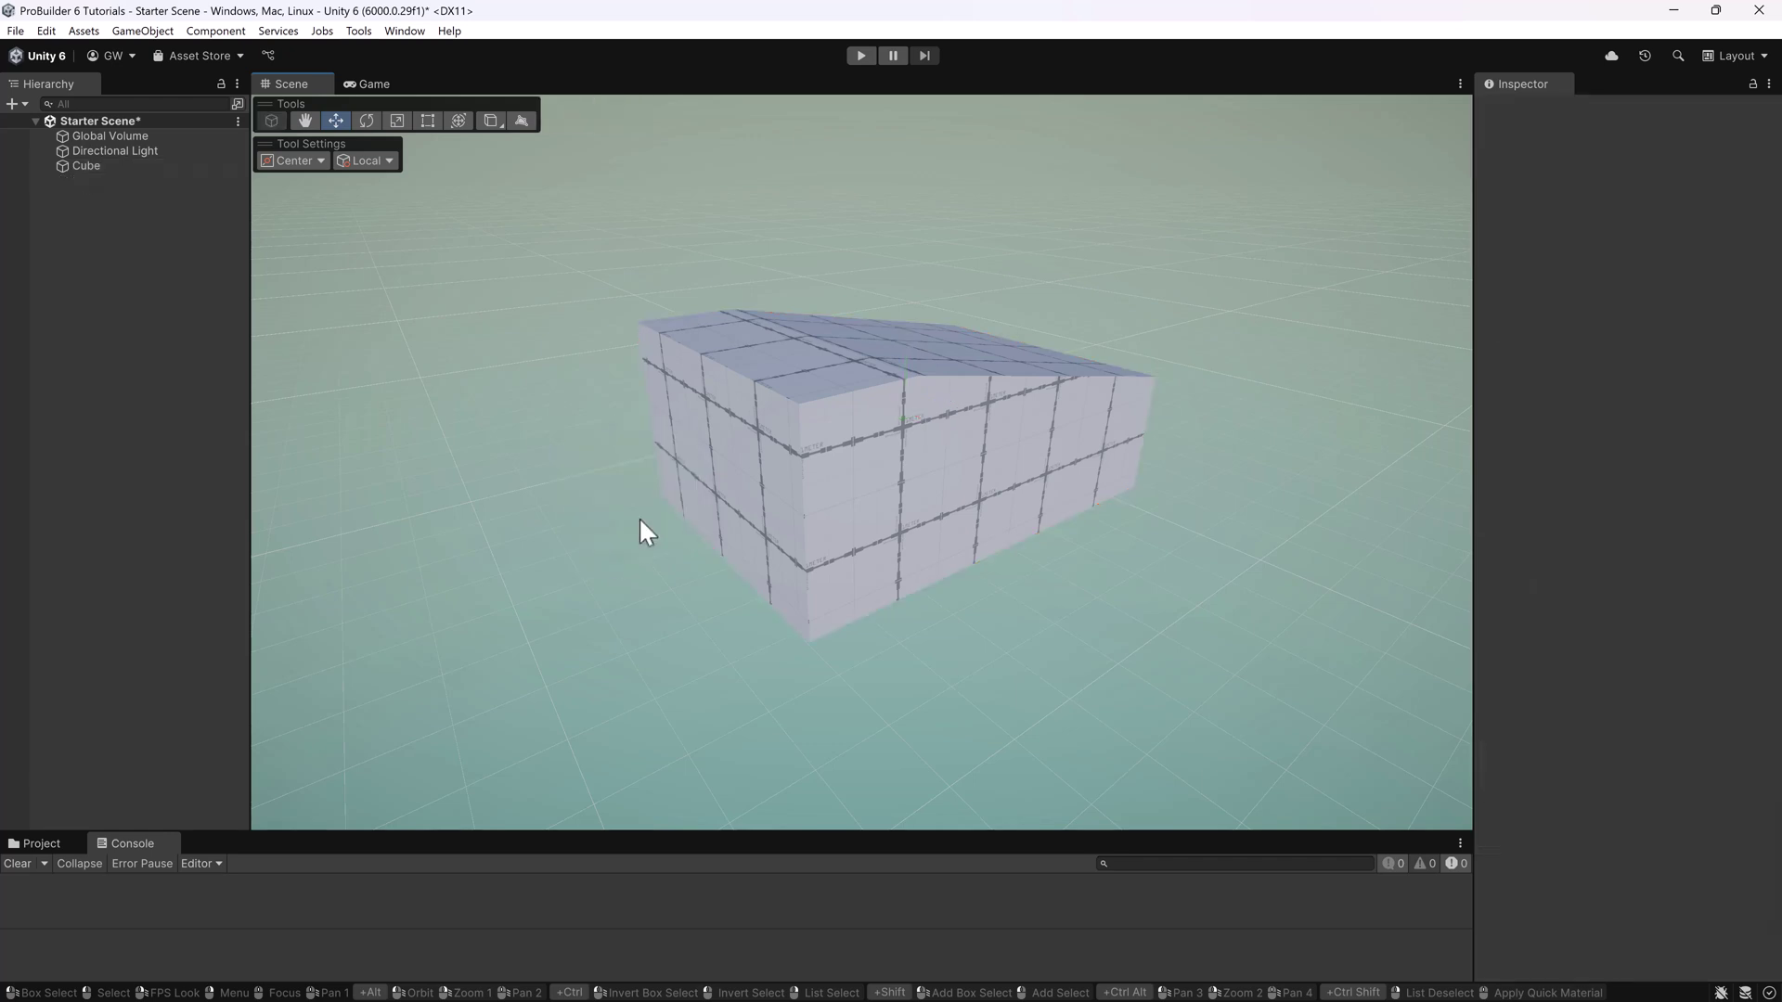
Step: Resume face editing on the ProBuilder cube and extrude the new section's narrow side face outwards by about 1.25 units along X
click(785, 445)
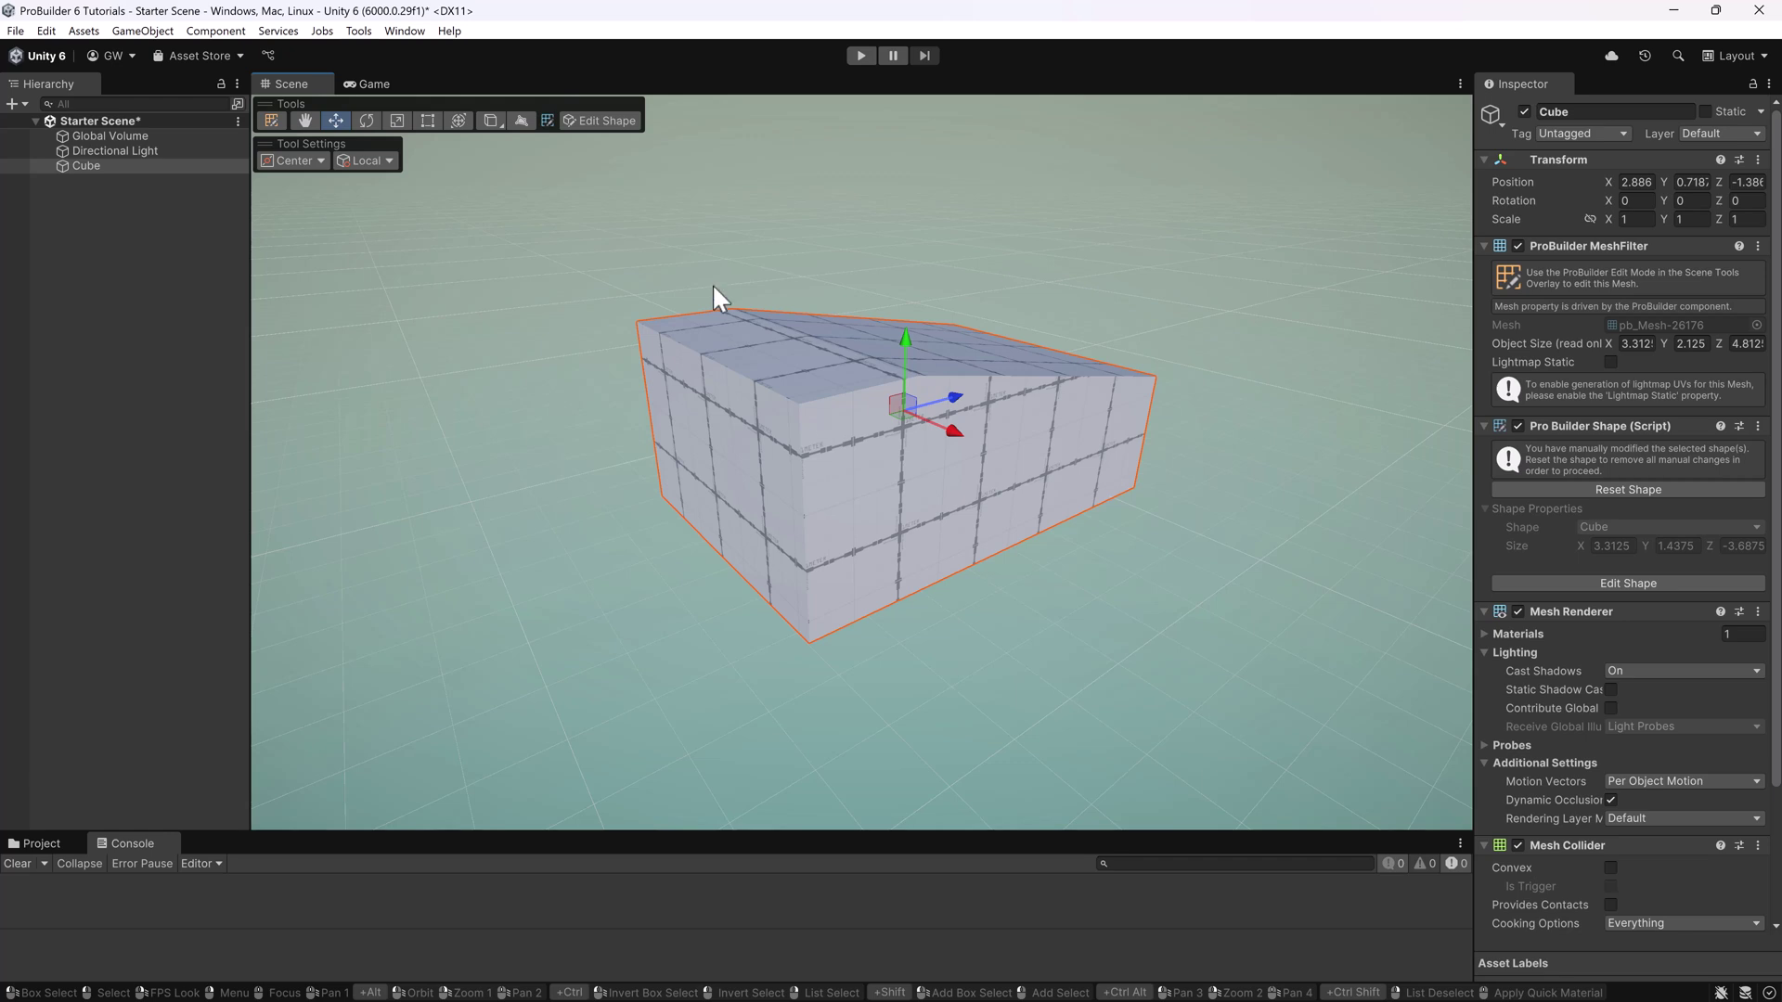
click(274, 117)
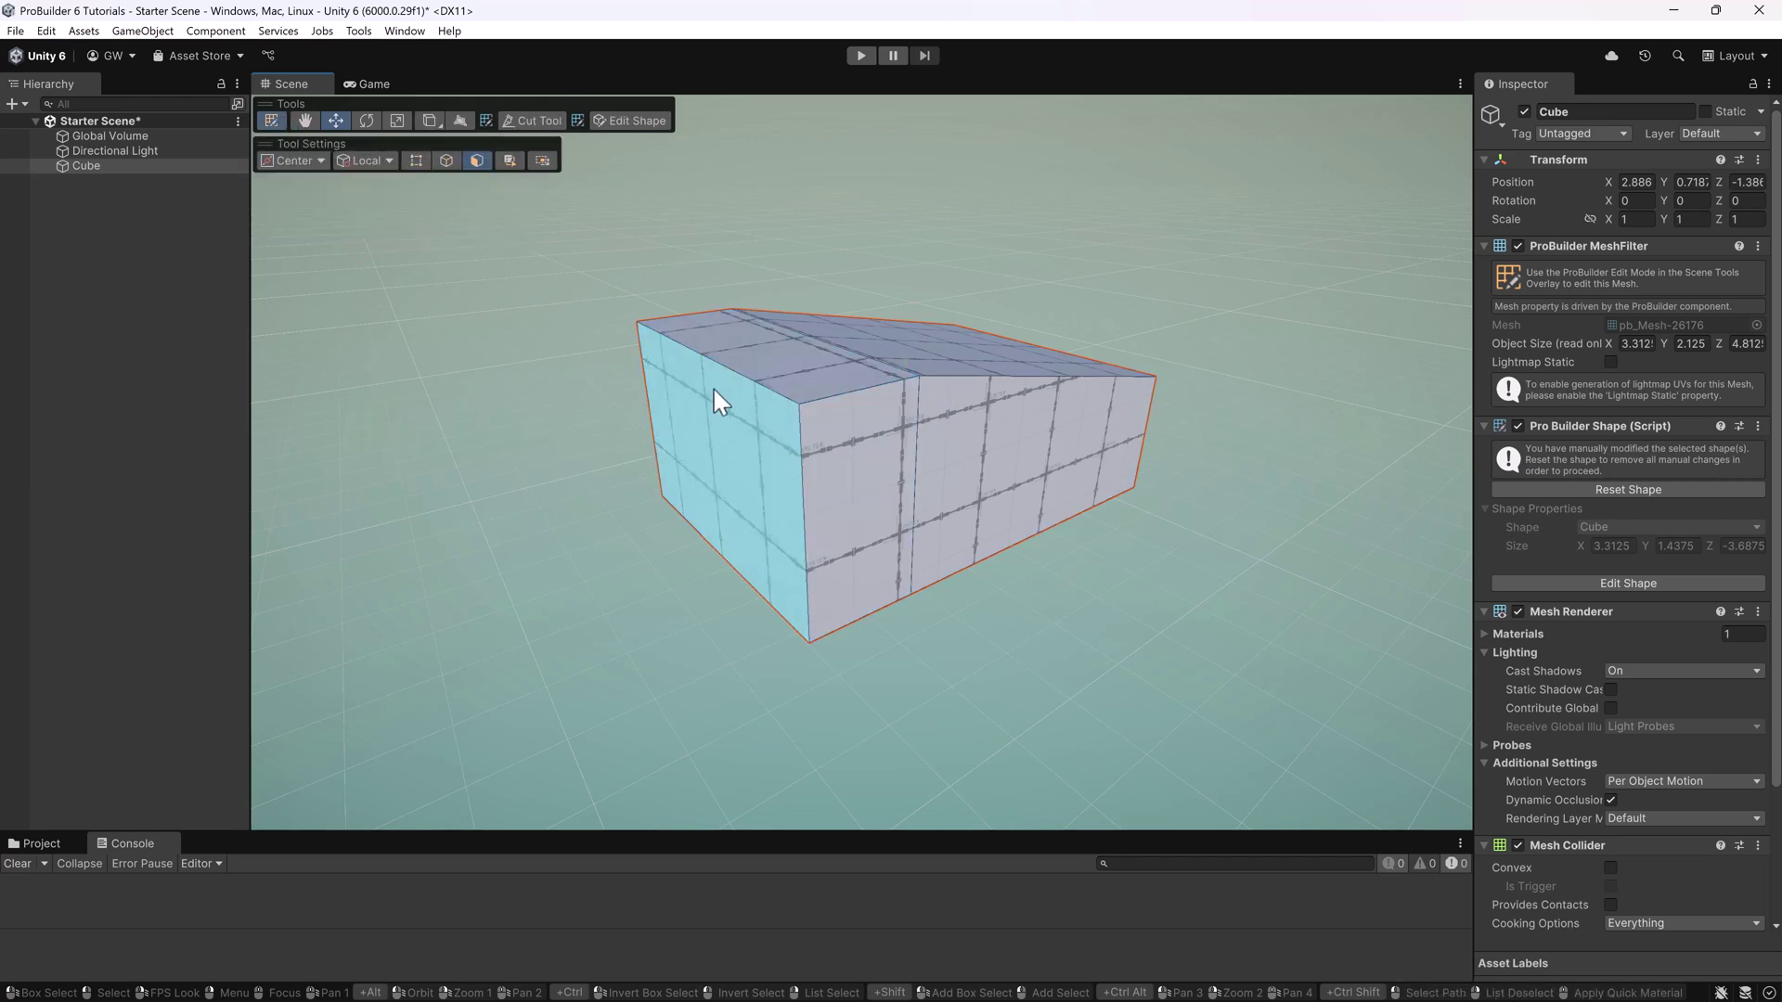
click(738, 445)
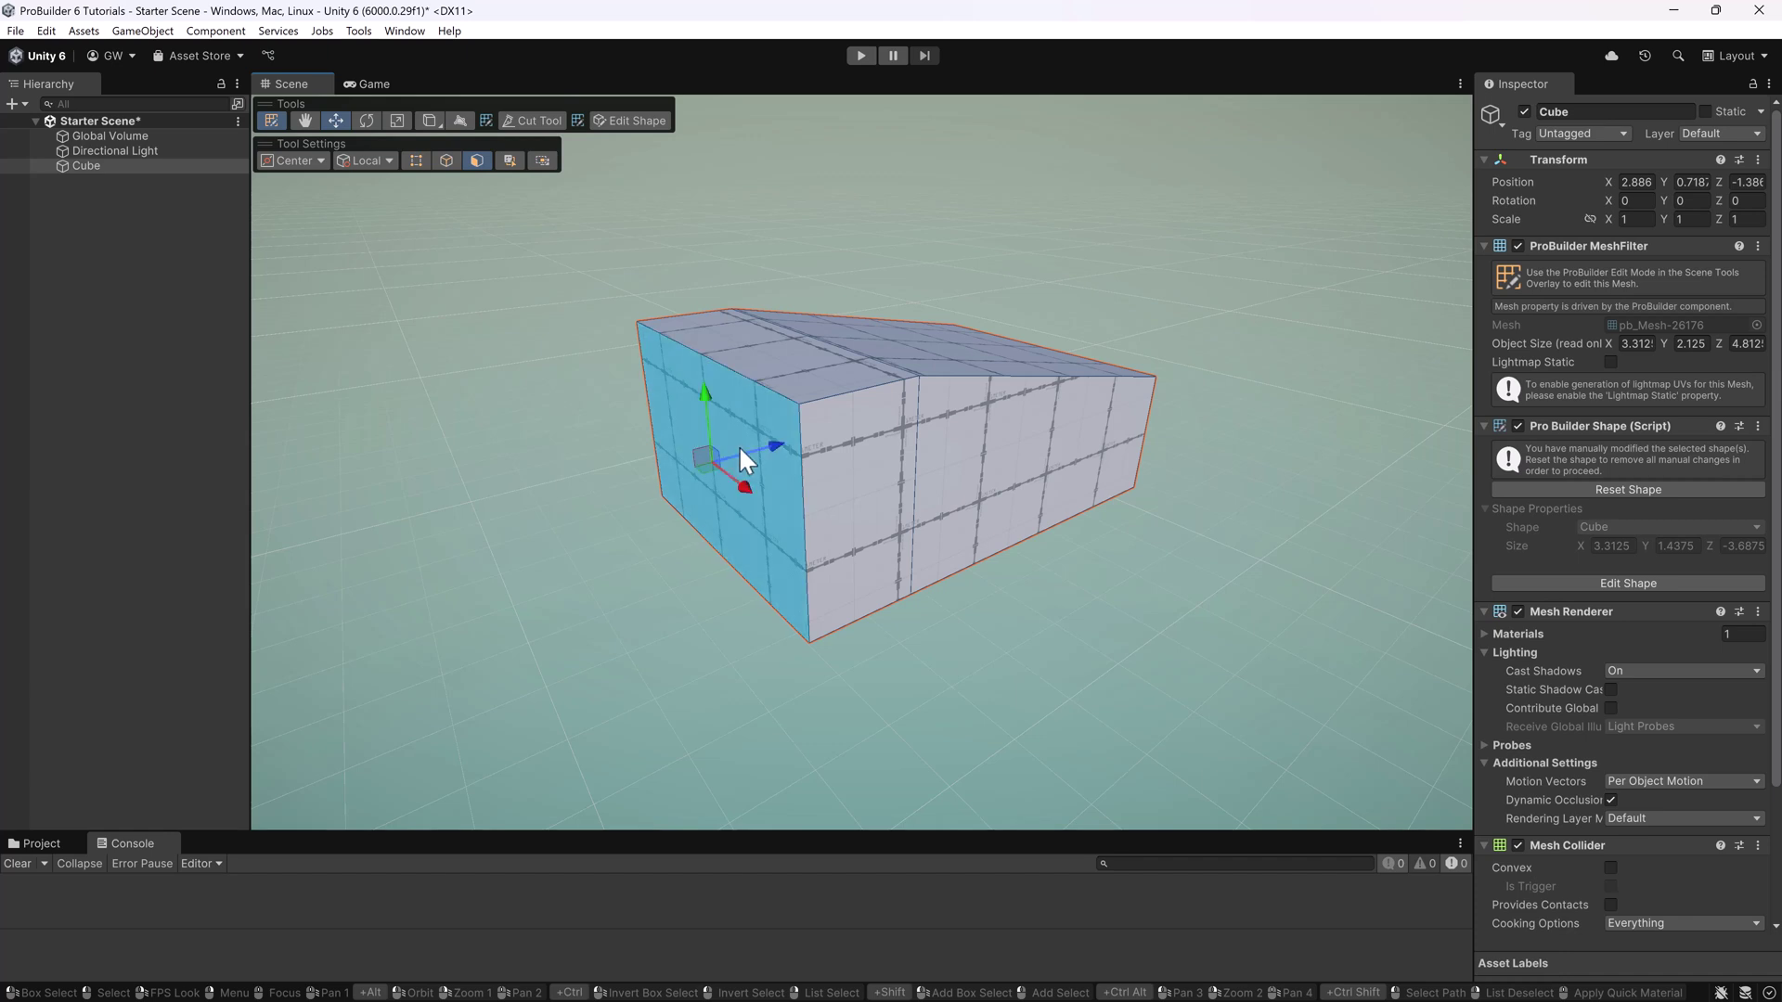
click(861, 448)
scroll(928, 571, down, 1)
shift+drag(911, 532, 998, 614)
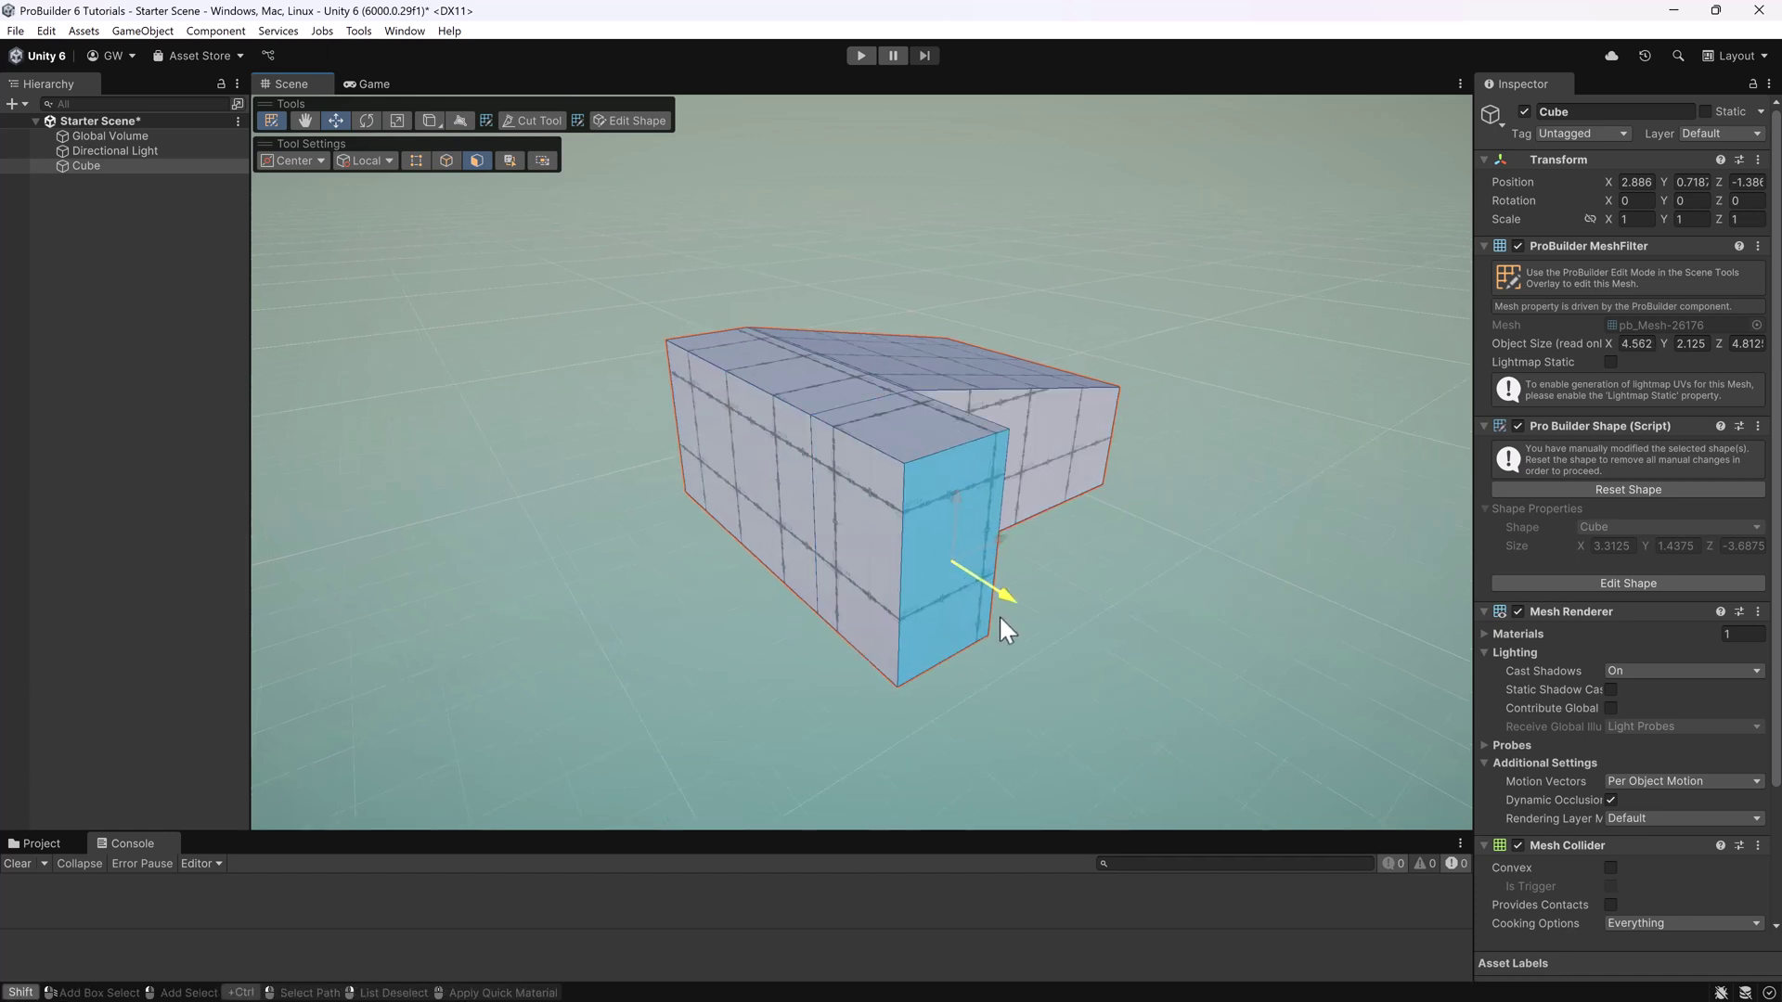
Step: Extrude the front end face beside the new side arm outwards by about 0.9 units
click(764, 474)
shift+drag(796, 457, 754, 574)
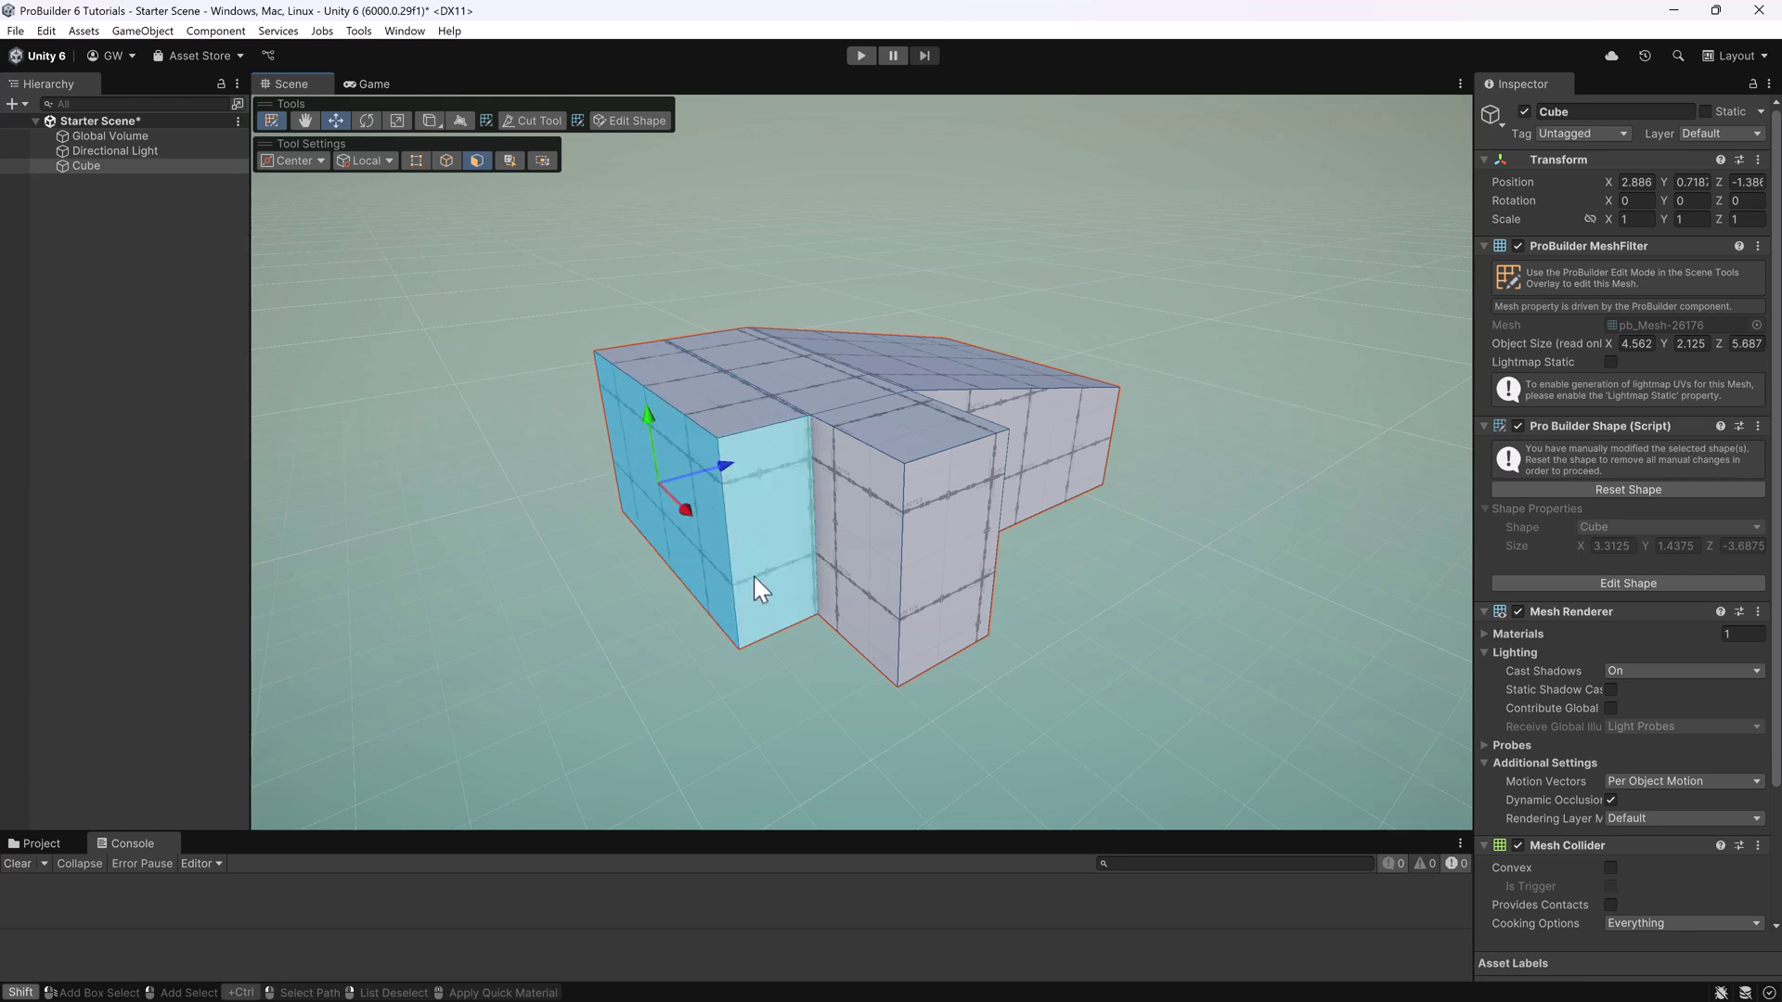
Step: Try lowering the extruded front face to slant its section downwards, and undo that move
shift+drag(655, 449, 650, 471)
scroll(828, 658, up, 2)
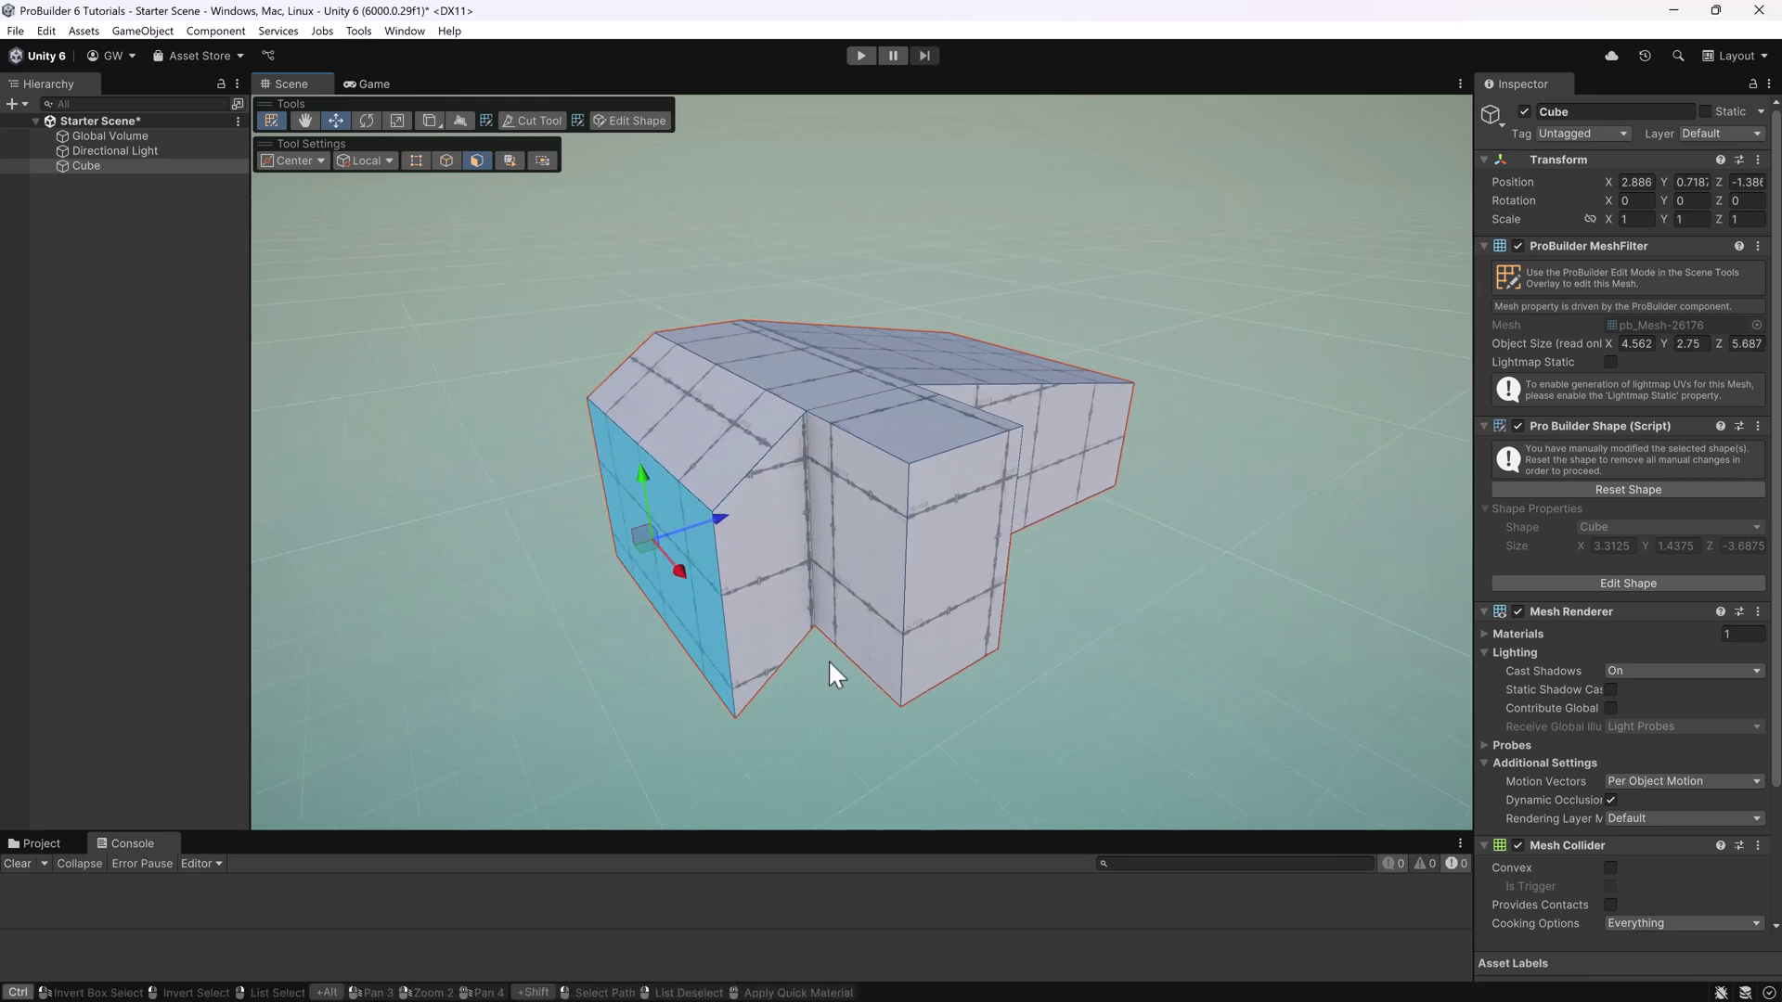
key(ctrl+z)
Step: Pull the front face farther outwards until the mesh's Z size is about 7.31
drag(714, 471, 532, 518)
scroll(783, 573, down, 4)
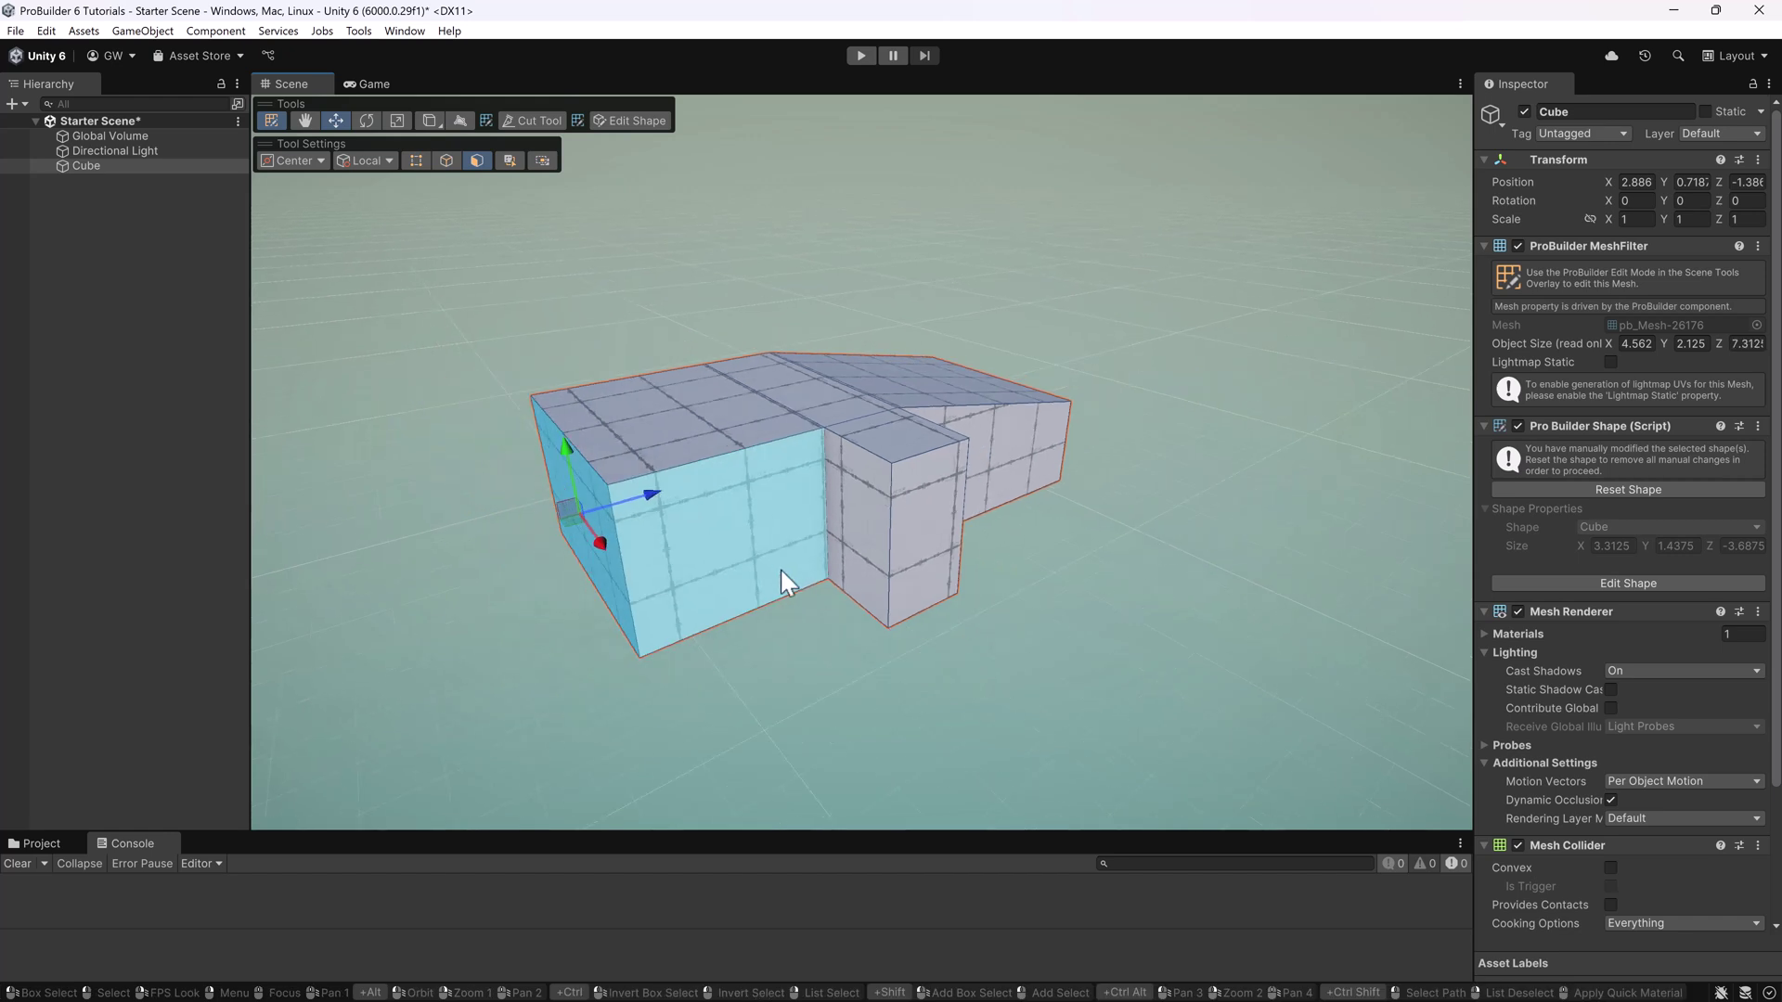
middle_drag(852, 616, 904, 571)
scroll(904, 572, up, 4)
scroll(835, 590, down, 3)
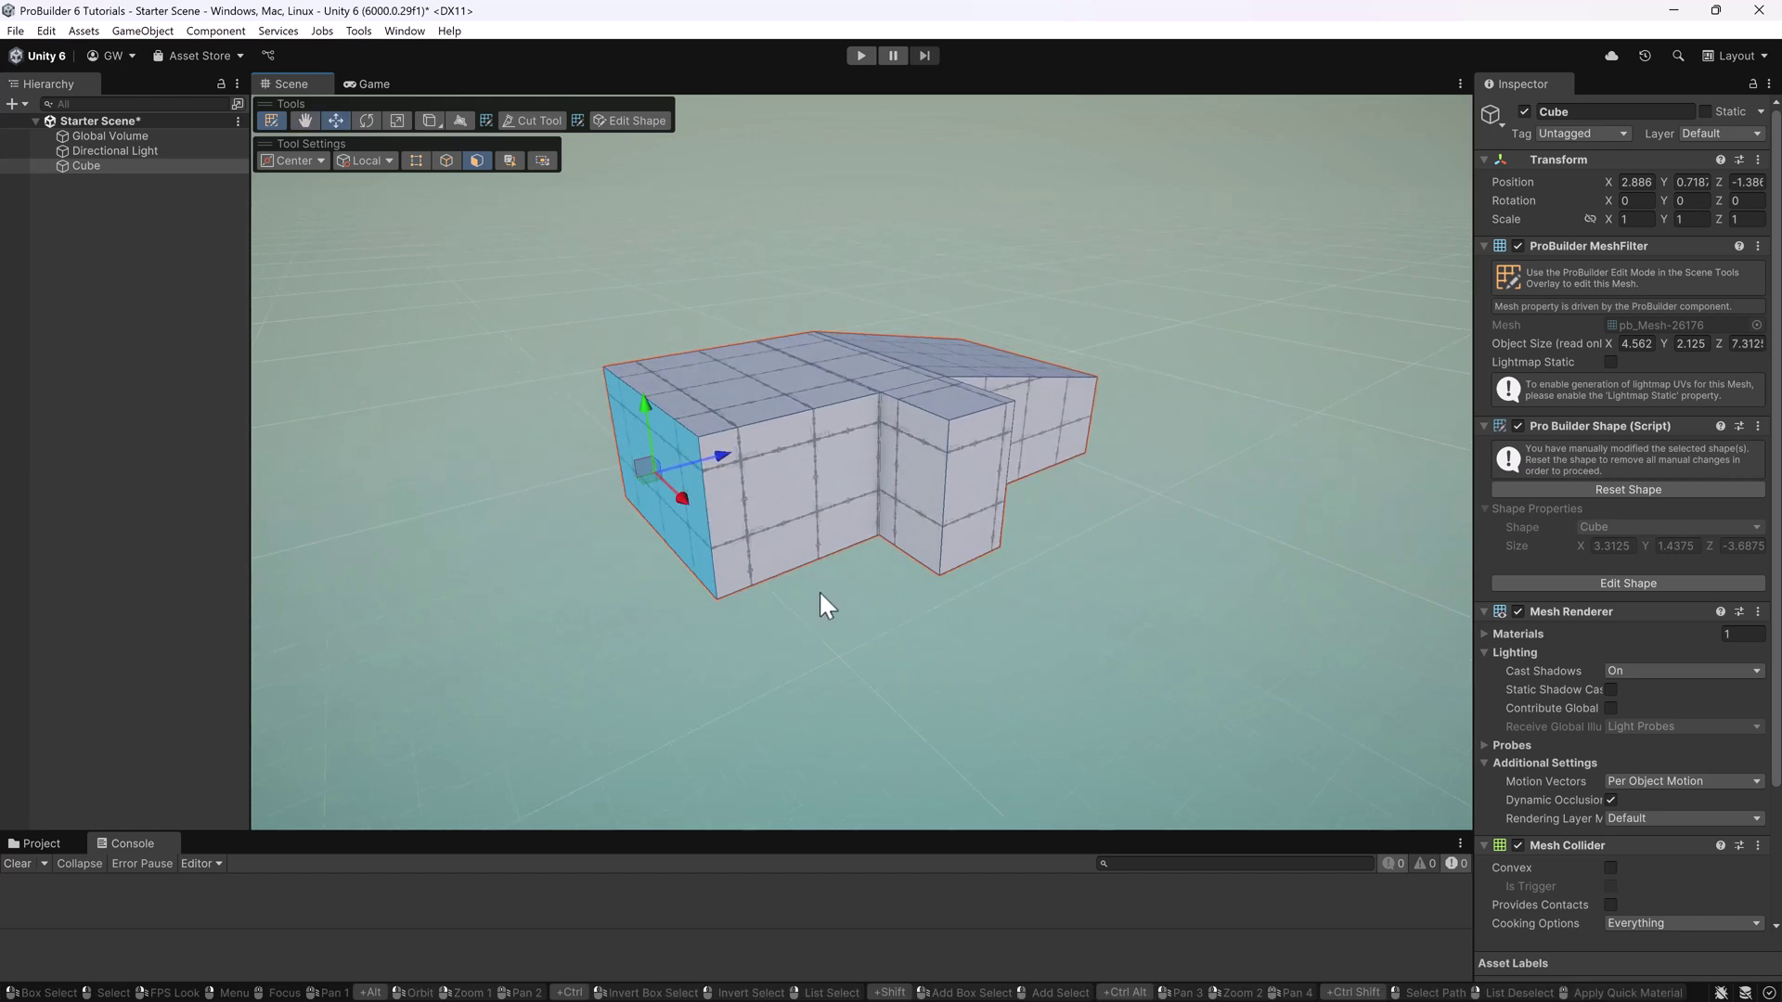
Step: Activate the Scale tool on the selected front face
alt+drag(818, 590, 868, 516)
scroll(869, 515, up, 2)
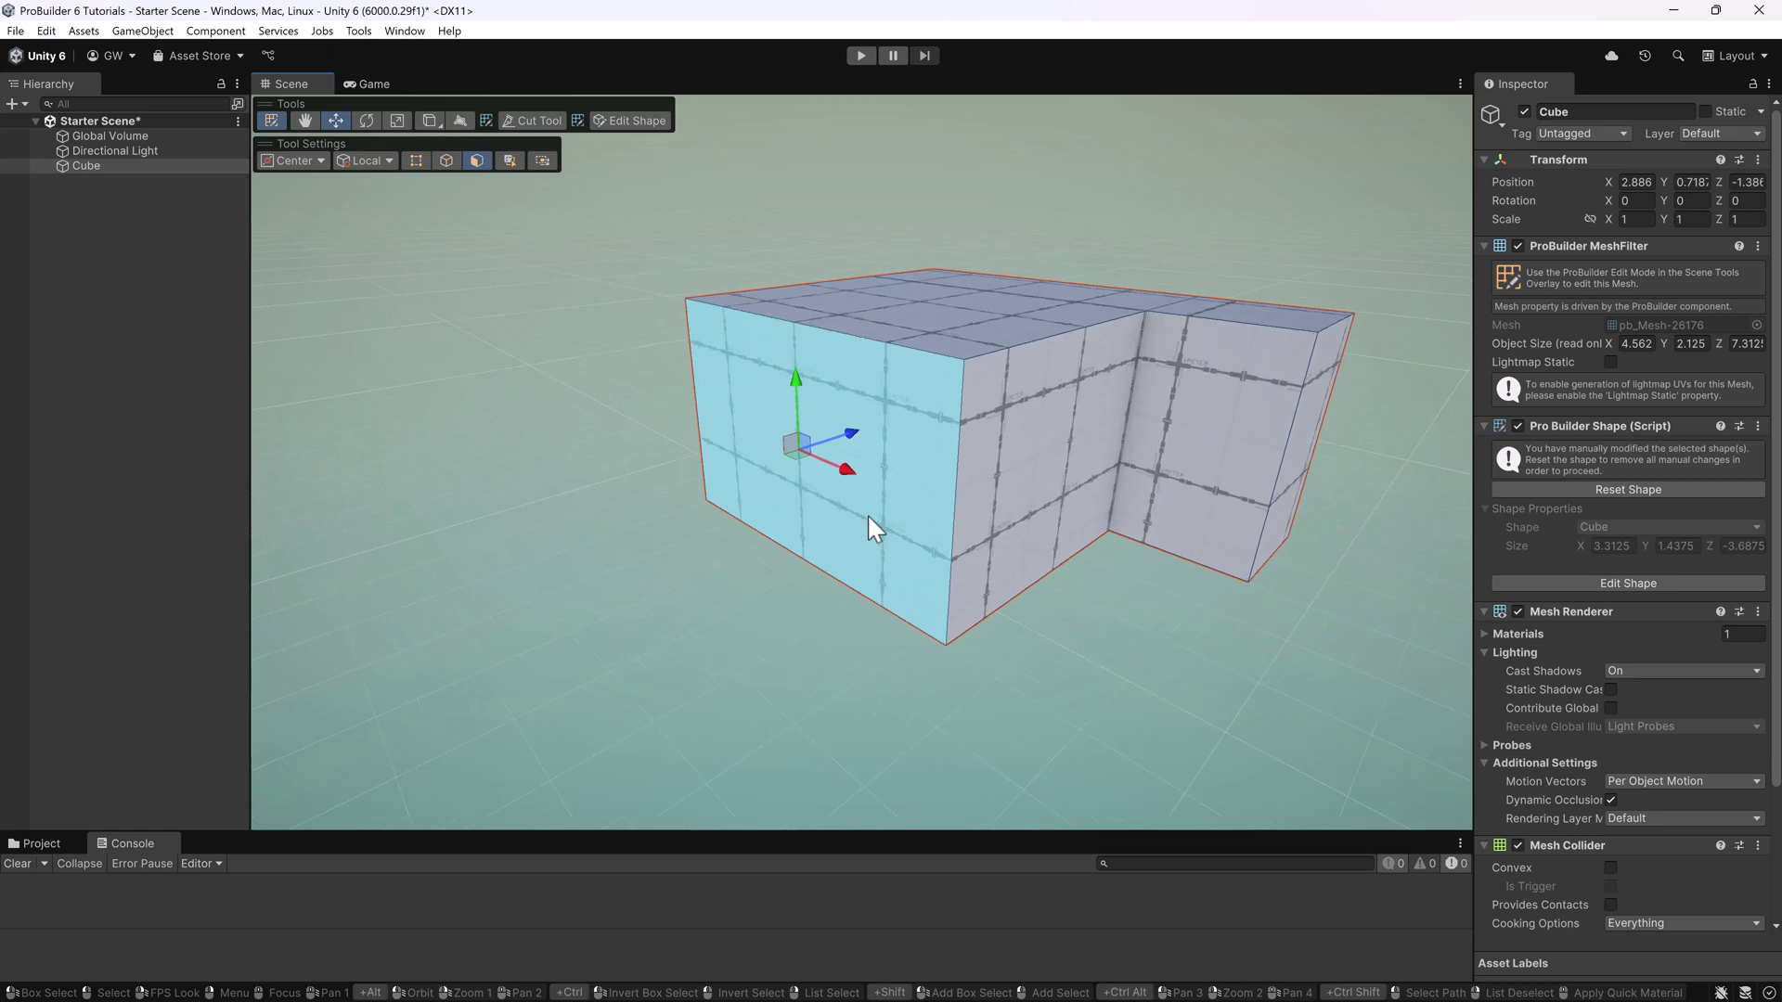
key(r)
shift+click(800, 448)
Step: Show the Grid and Snap overlay in the Scene view, and hide it again
key(grave)
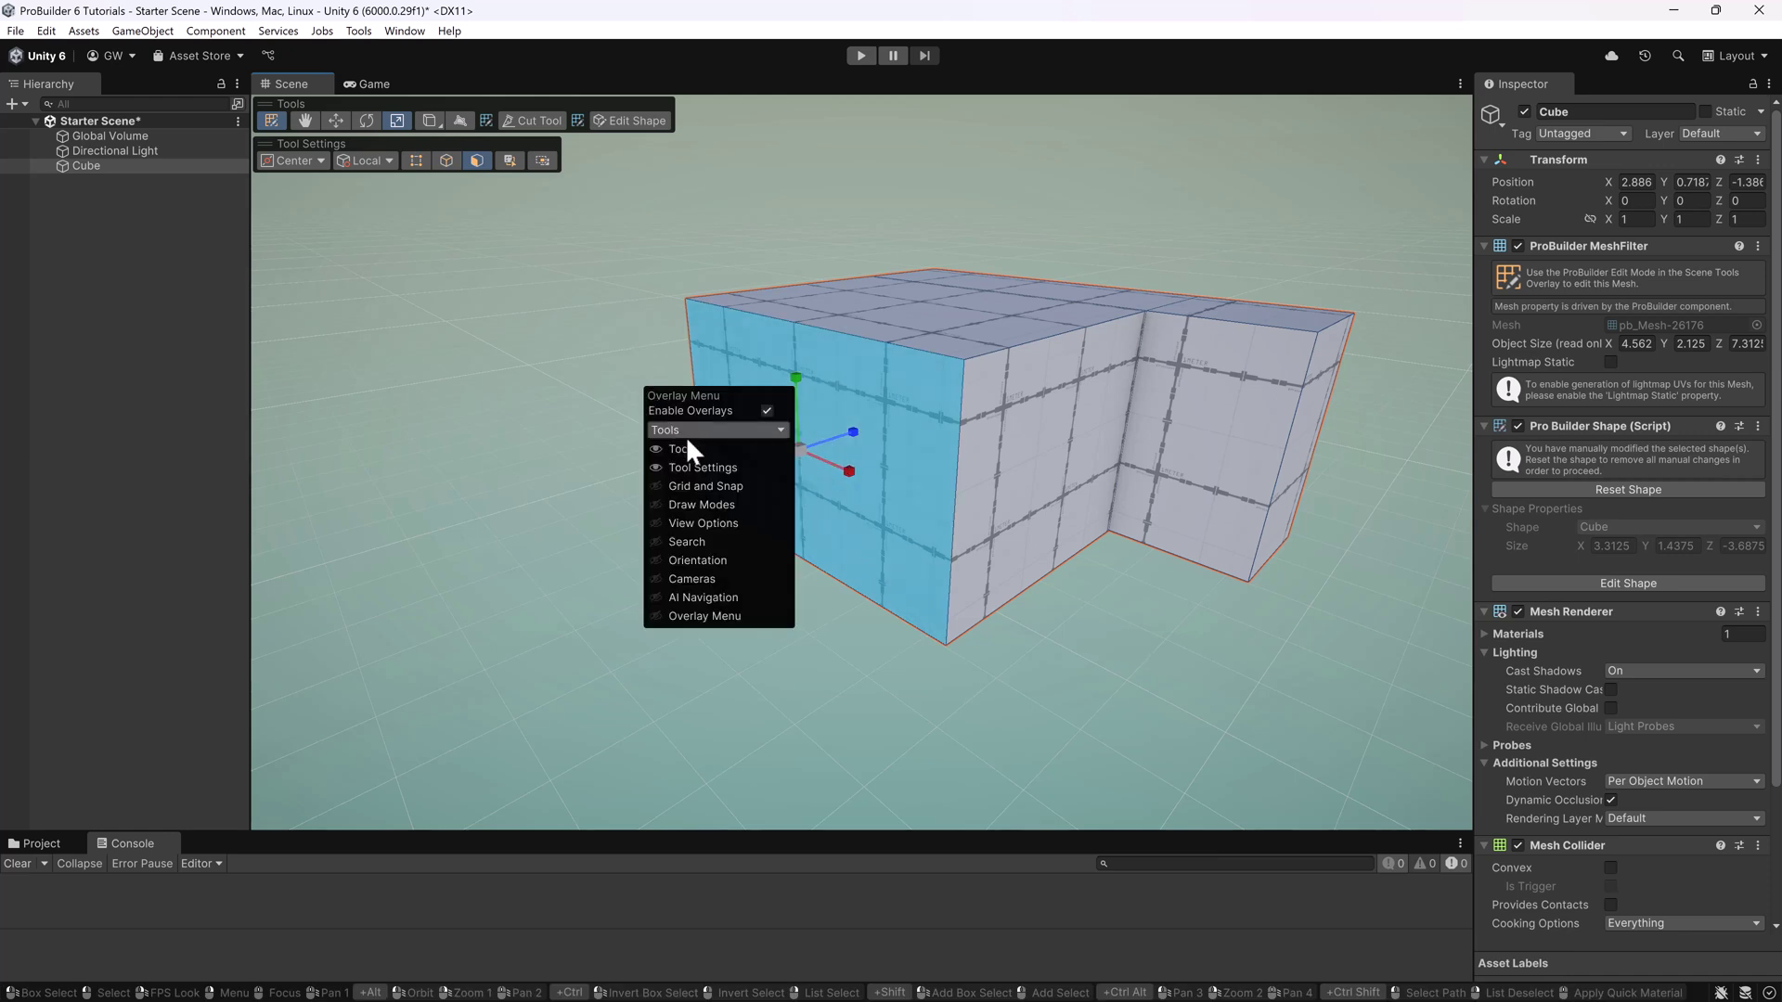
click(701, 485)
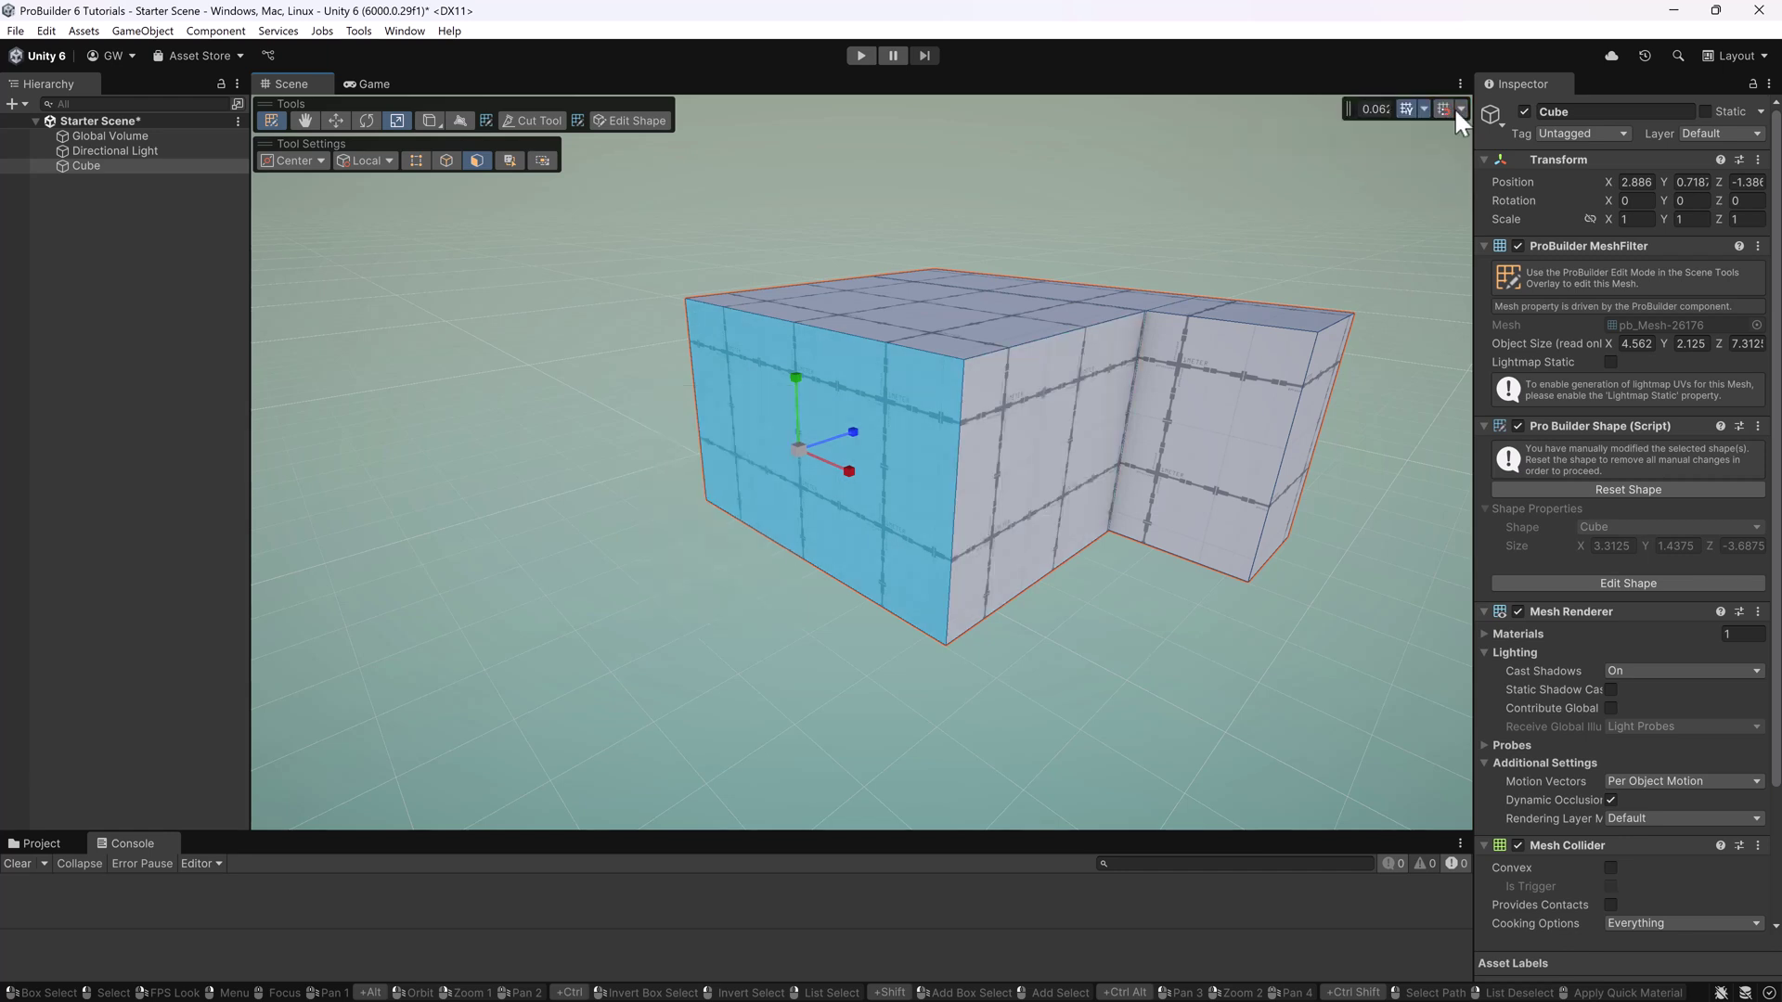
right_click(1351, 107)
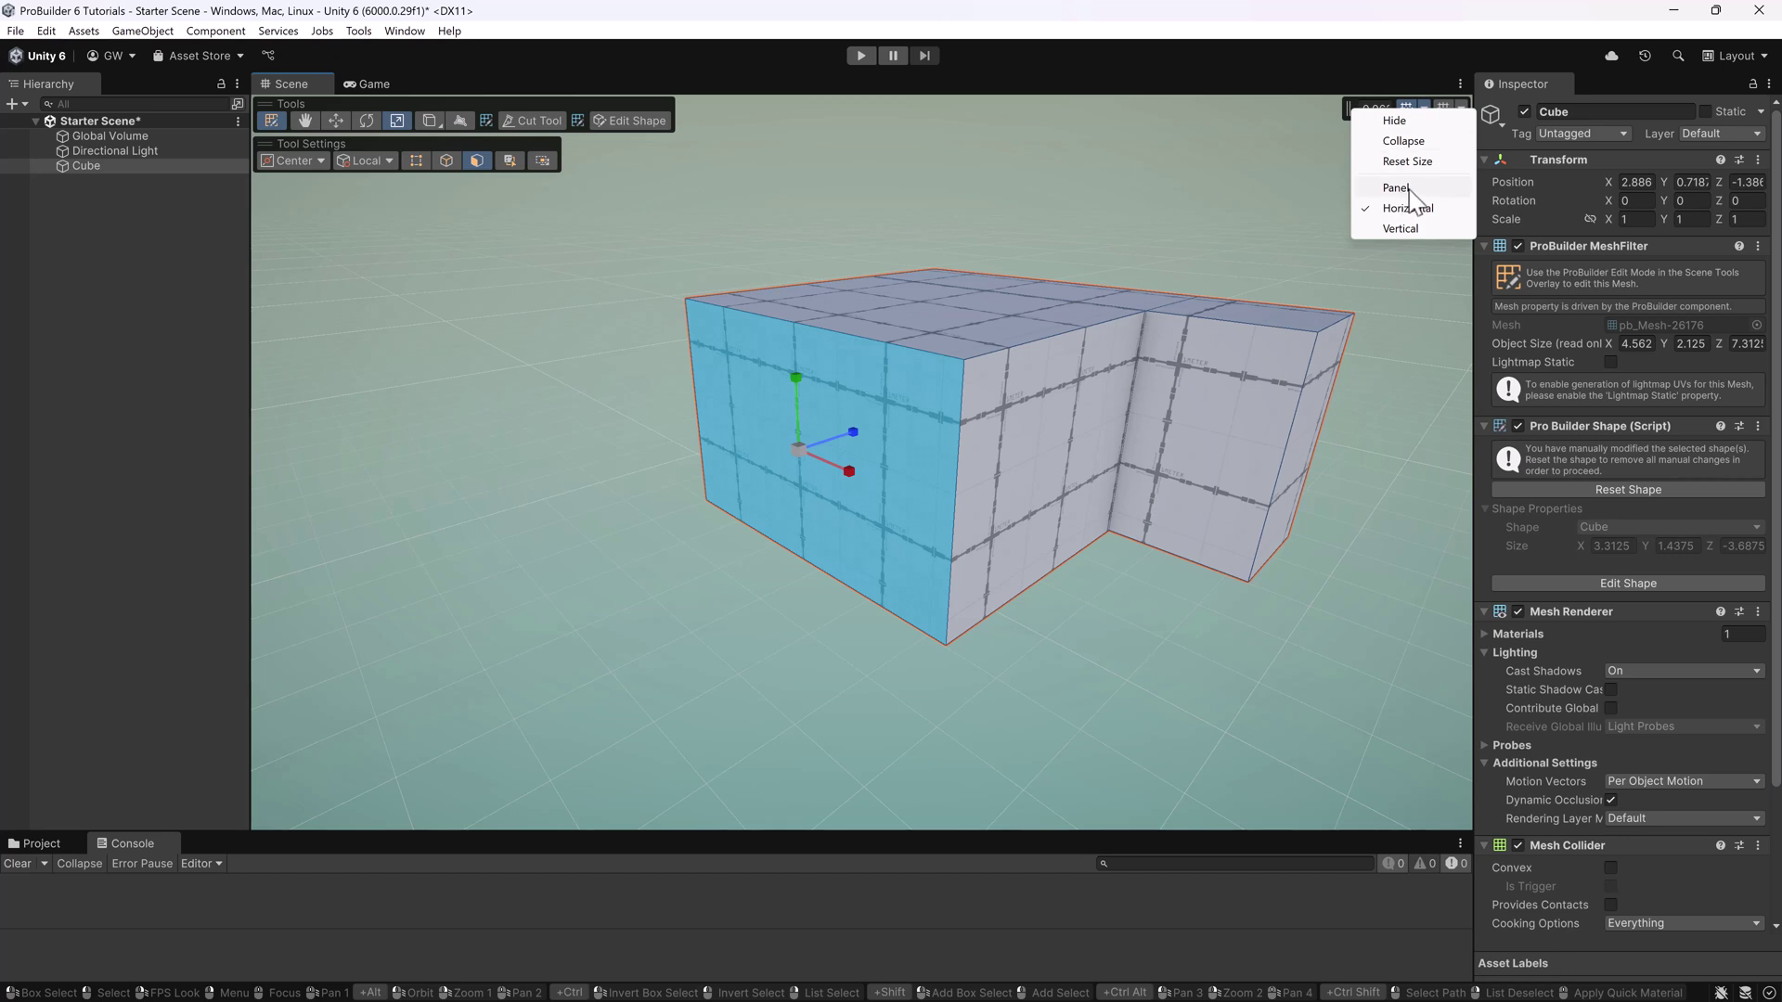
click(1413, 122)
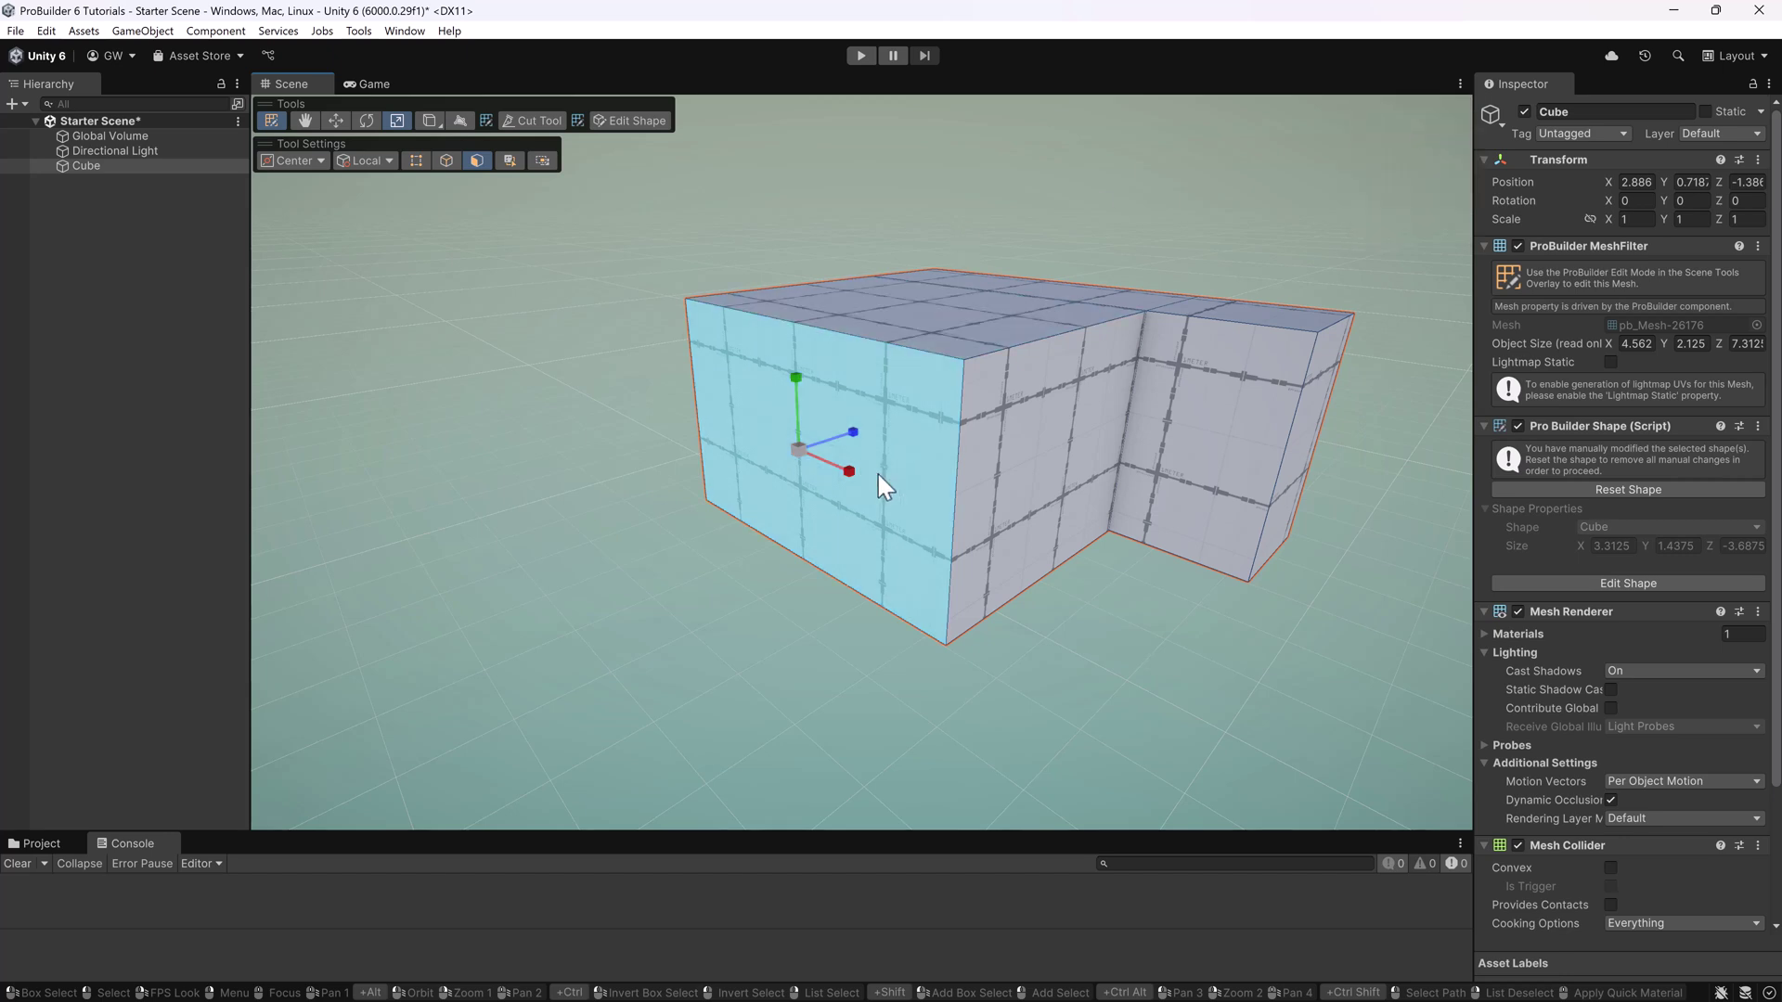
Step: Inset the front face by scaling, and extend it outwards into a tapered nose with a straight end, to a Z size of about 8.83
click(839, 536)
key(shift)
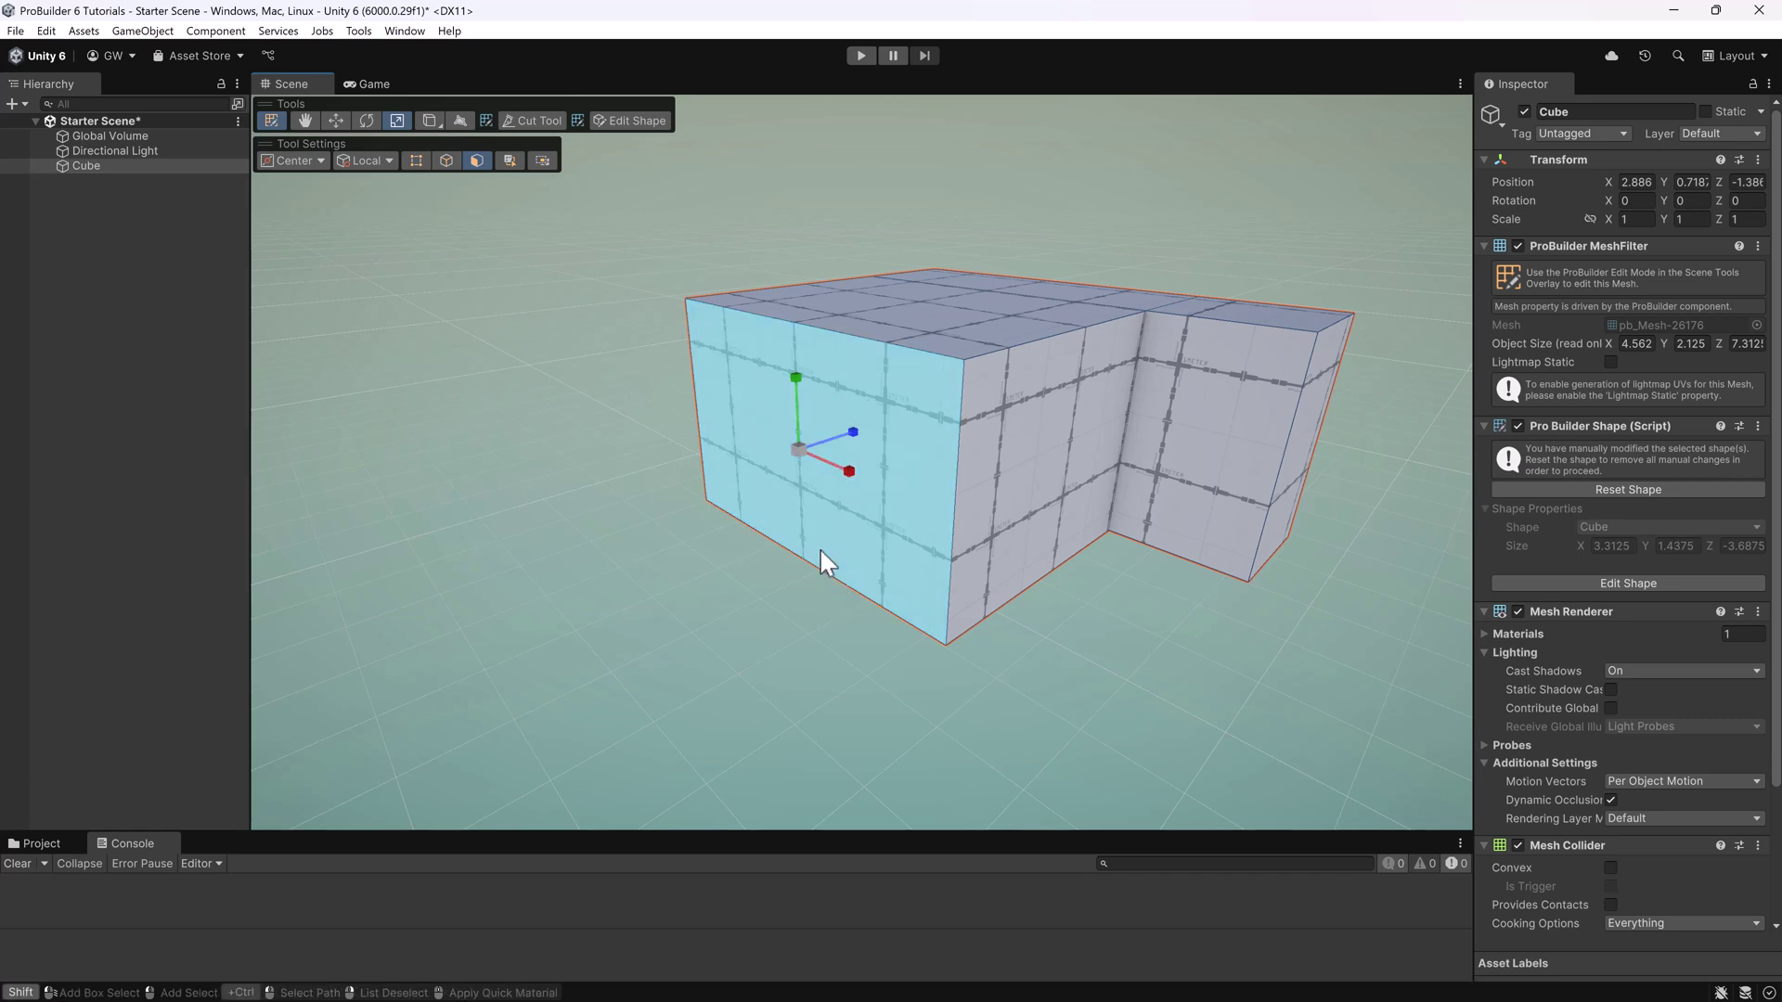
shift+drag(799, 453, 683, 490)
key(w)
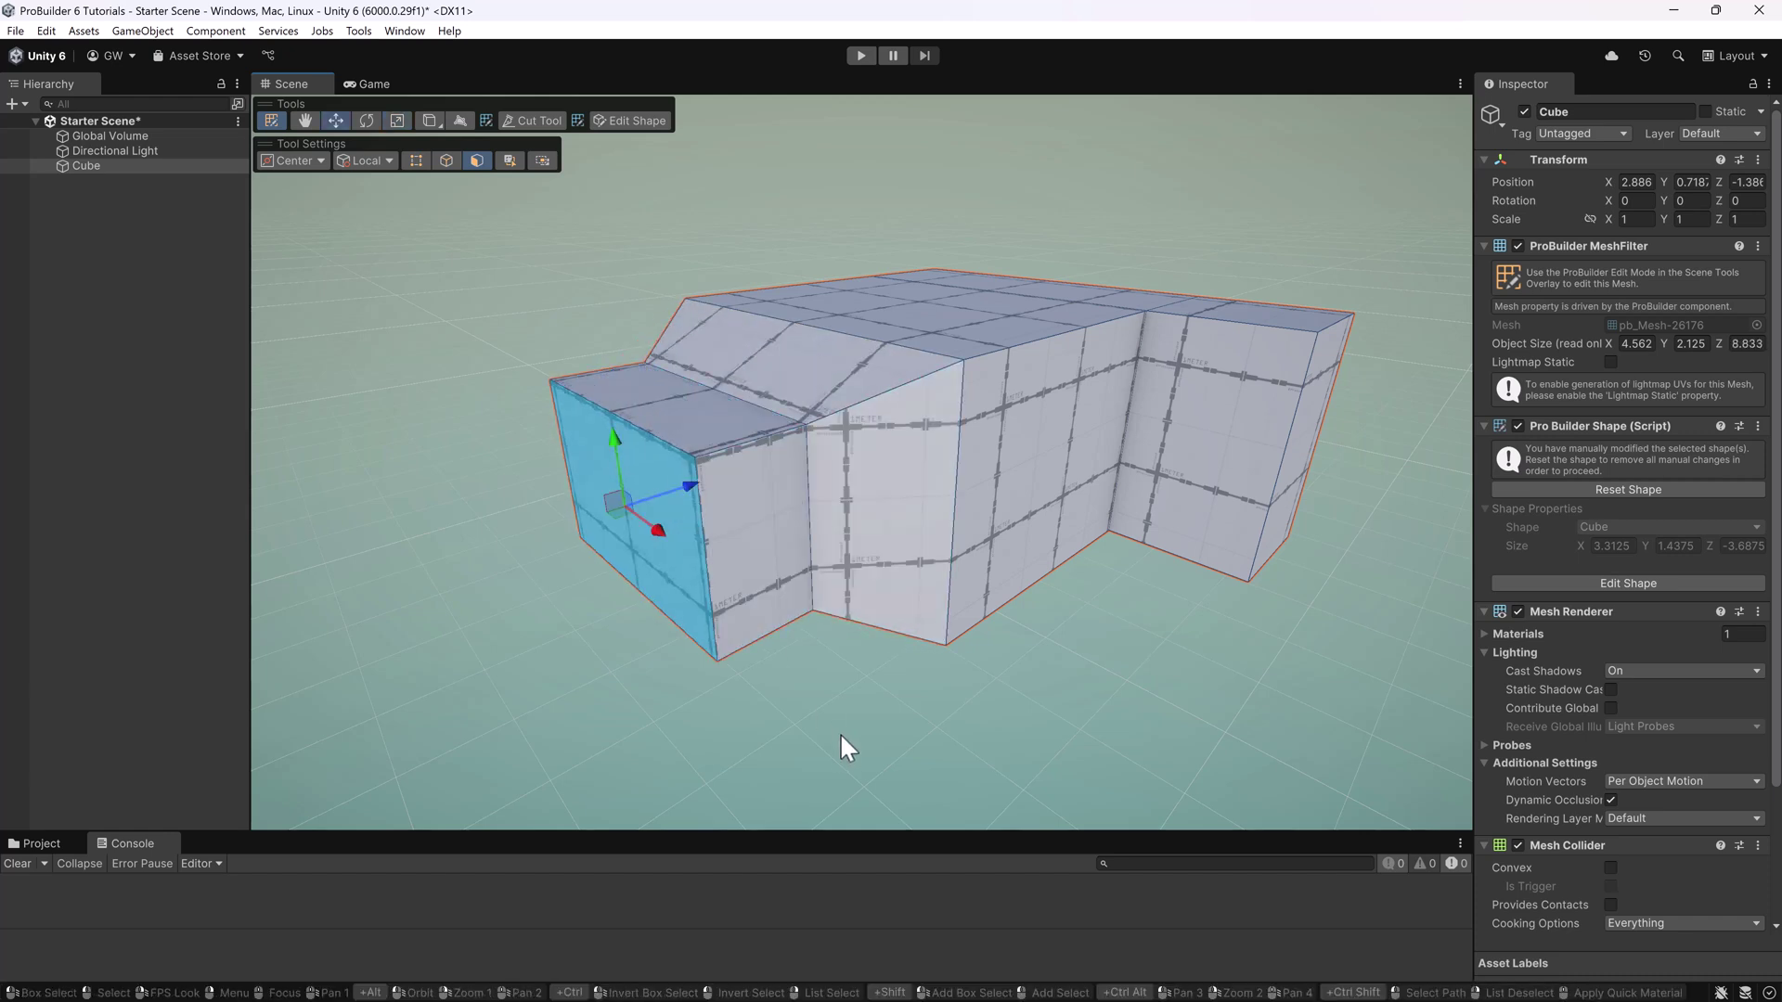
scroll(798, 659, down, 6)
alt+drag(798, 661, 907, 492)
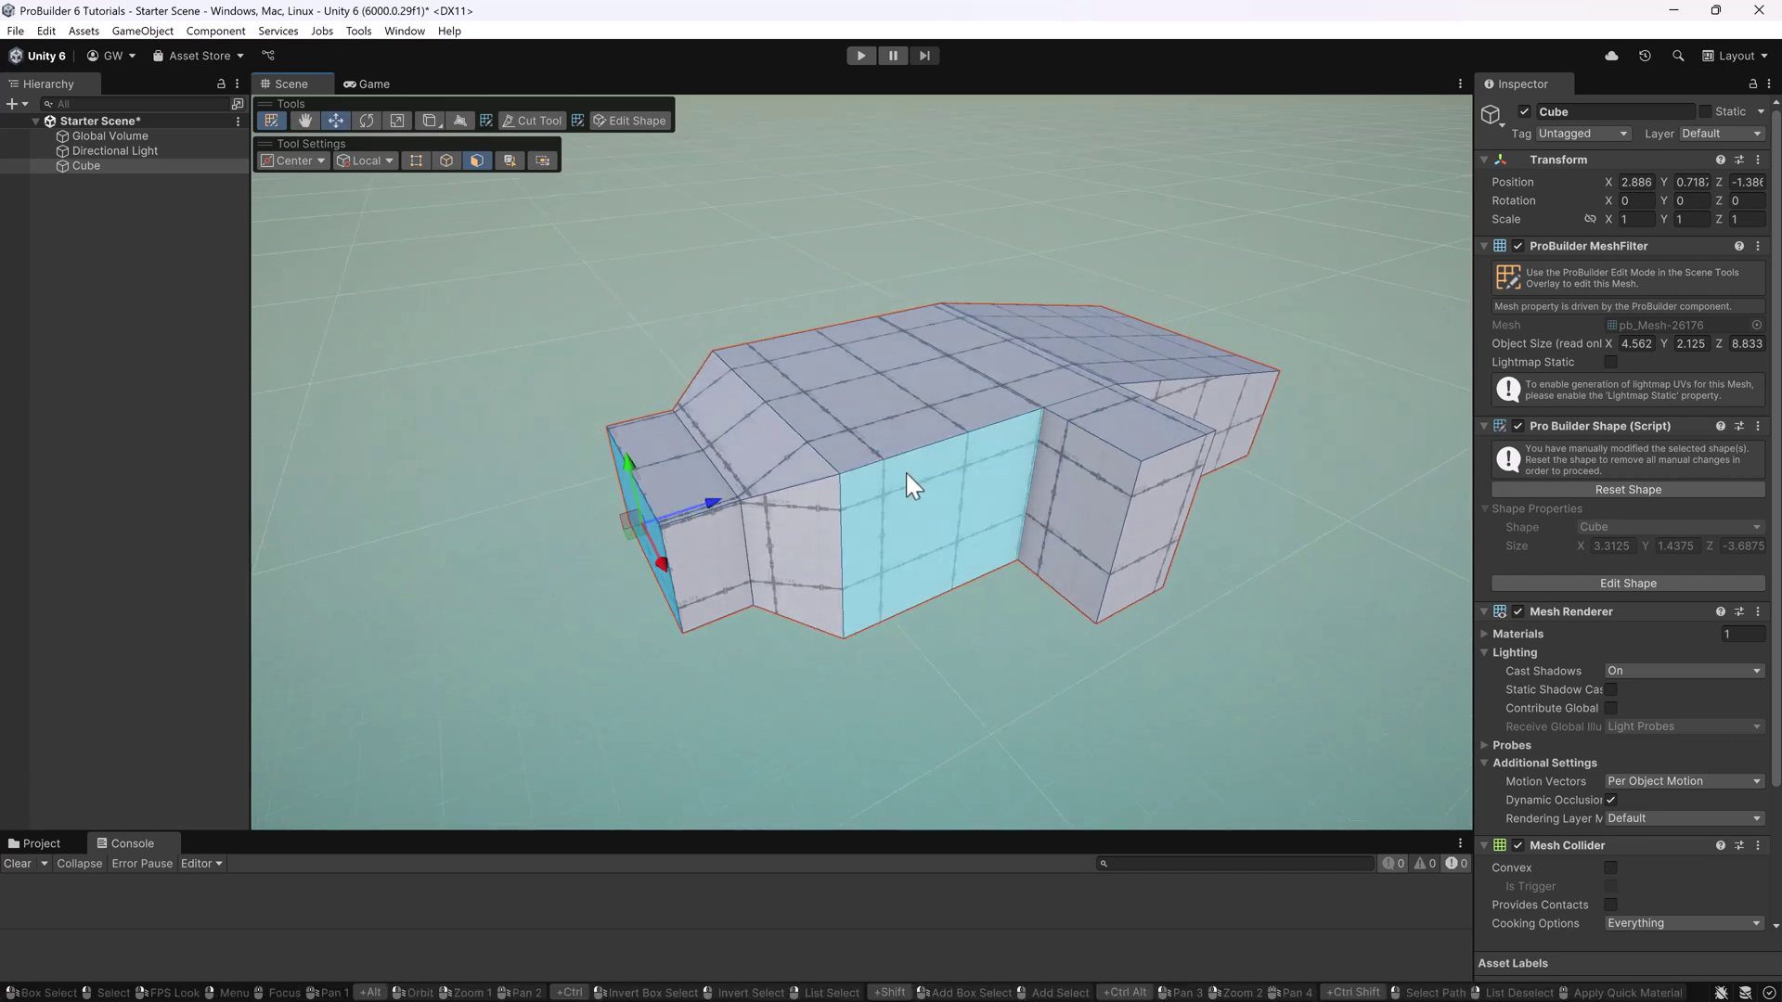
Step: Rotate the flat top face behind the nose about the vertical axis, and raise it to a mesh Y size of about 3.33
click(870, 416)
key(e)
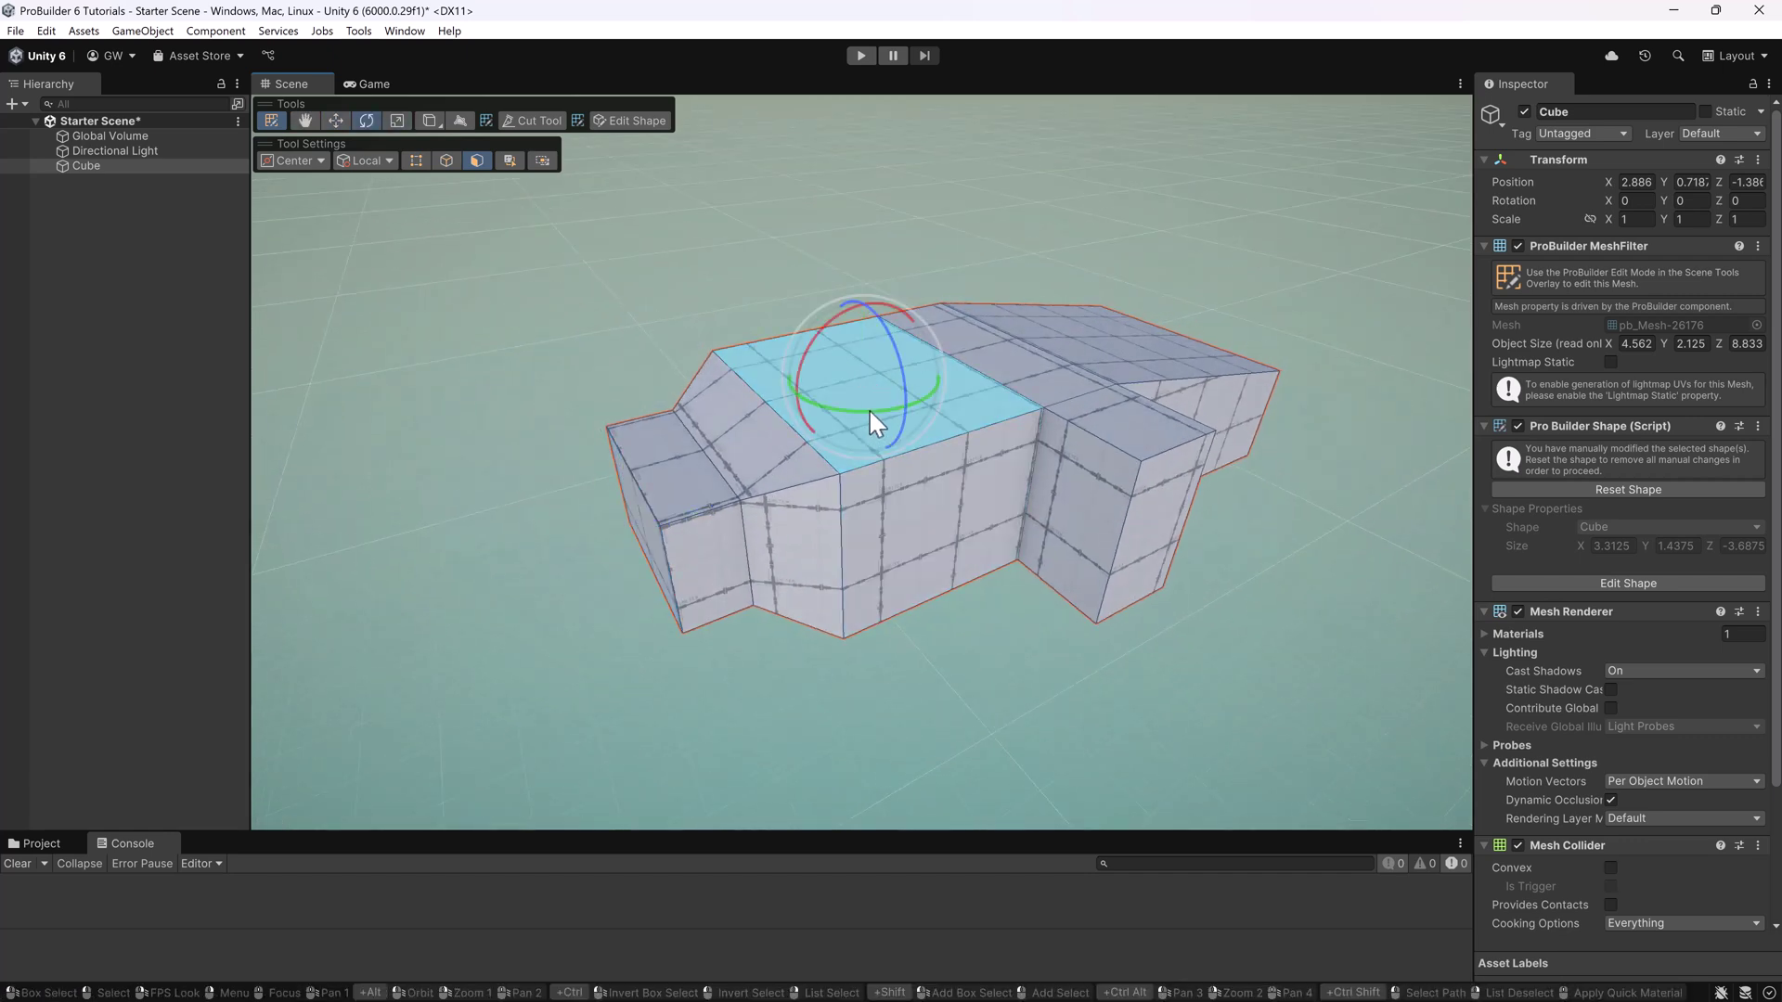
shift+click(983, 443)
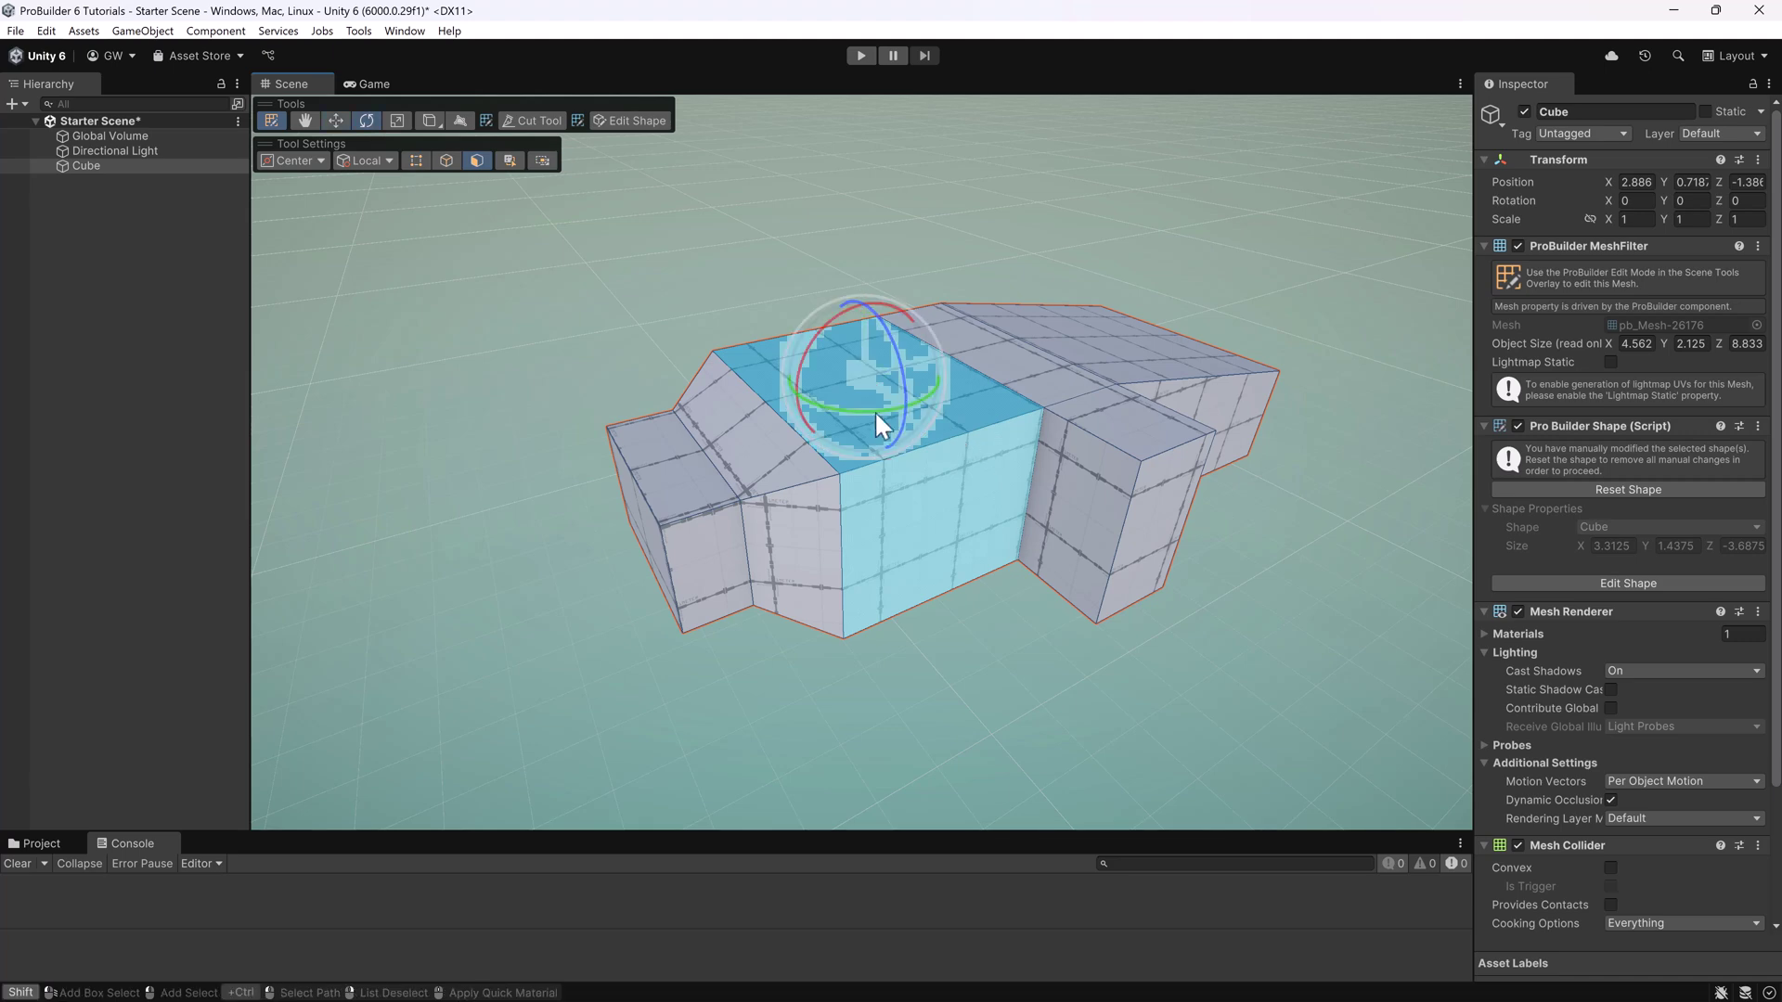
drag(861, 414, 978, 402)
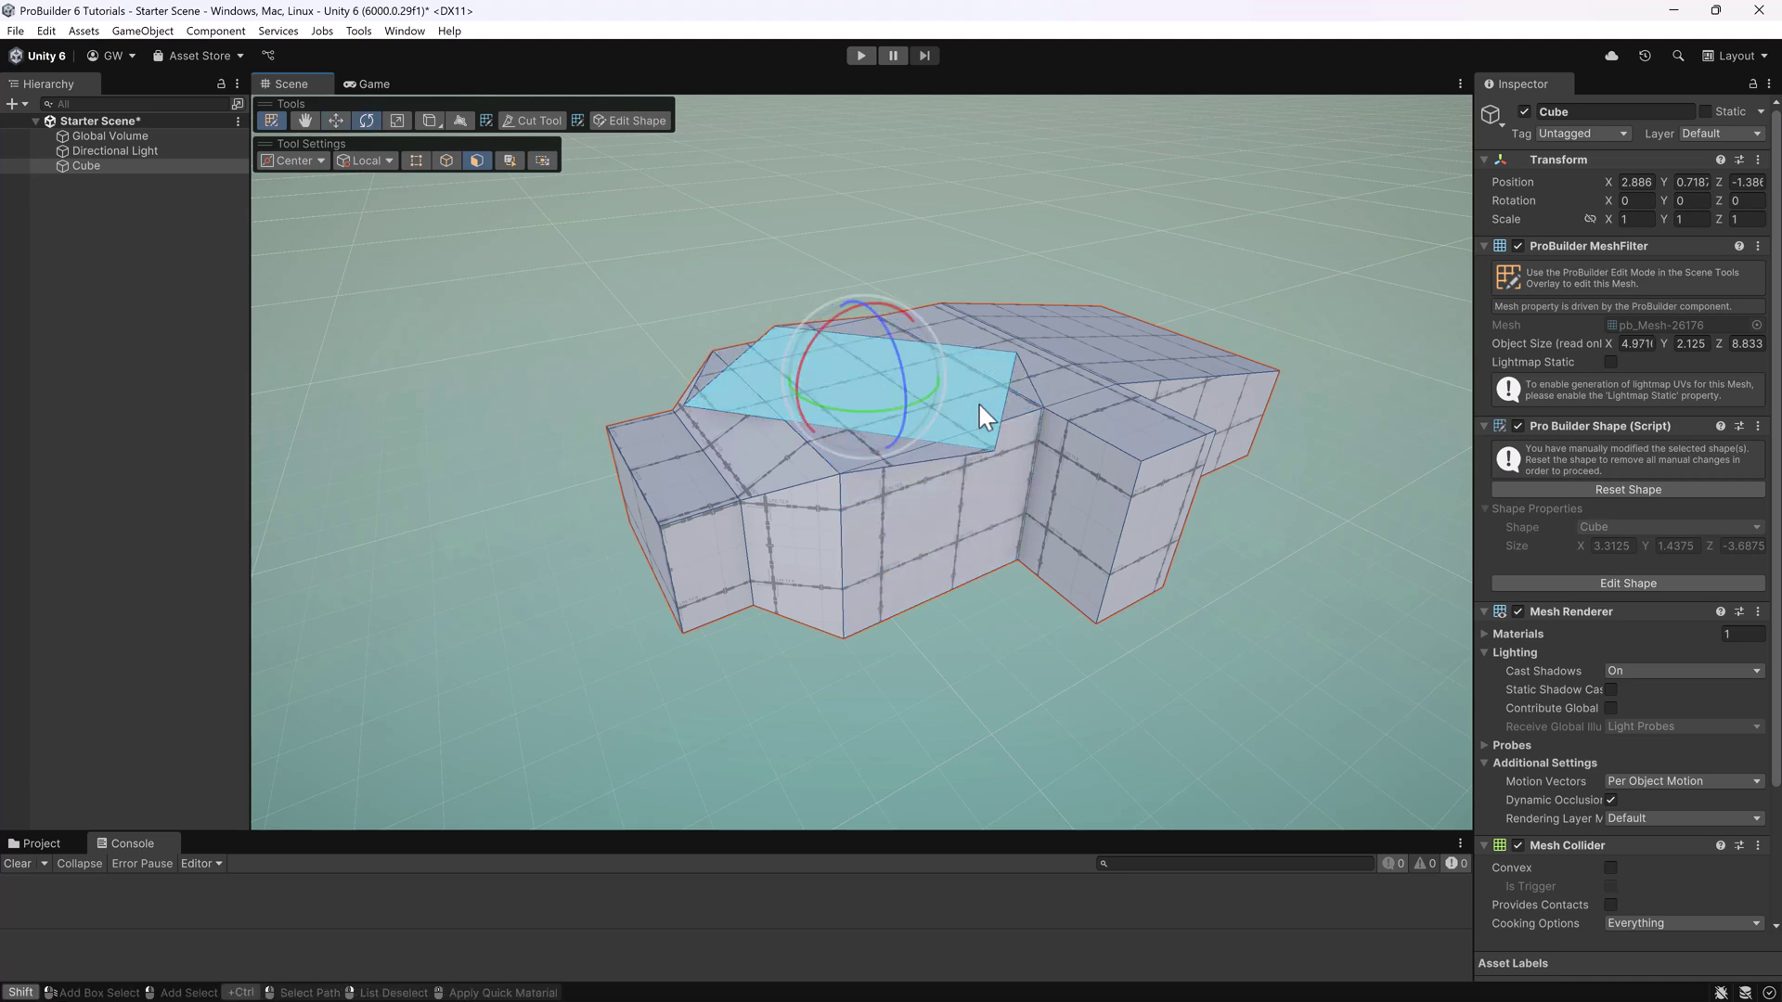
alt+drag(969, 577, 942, 504)
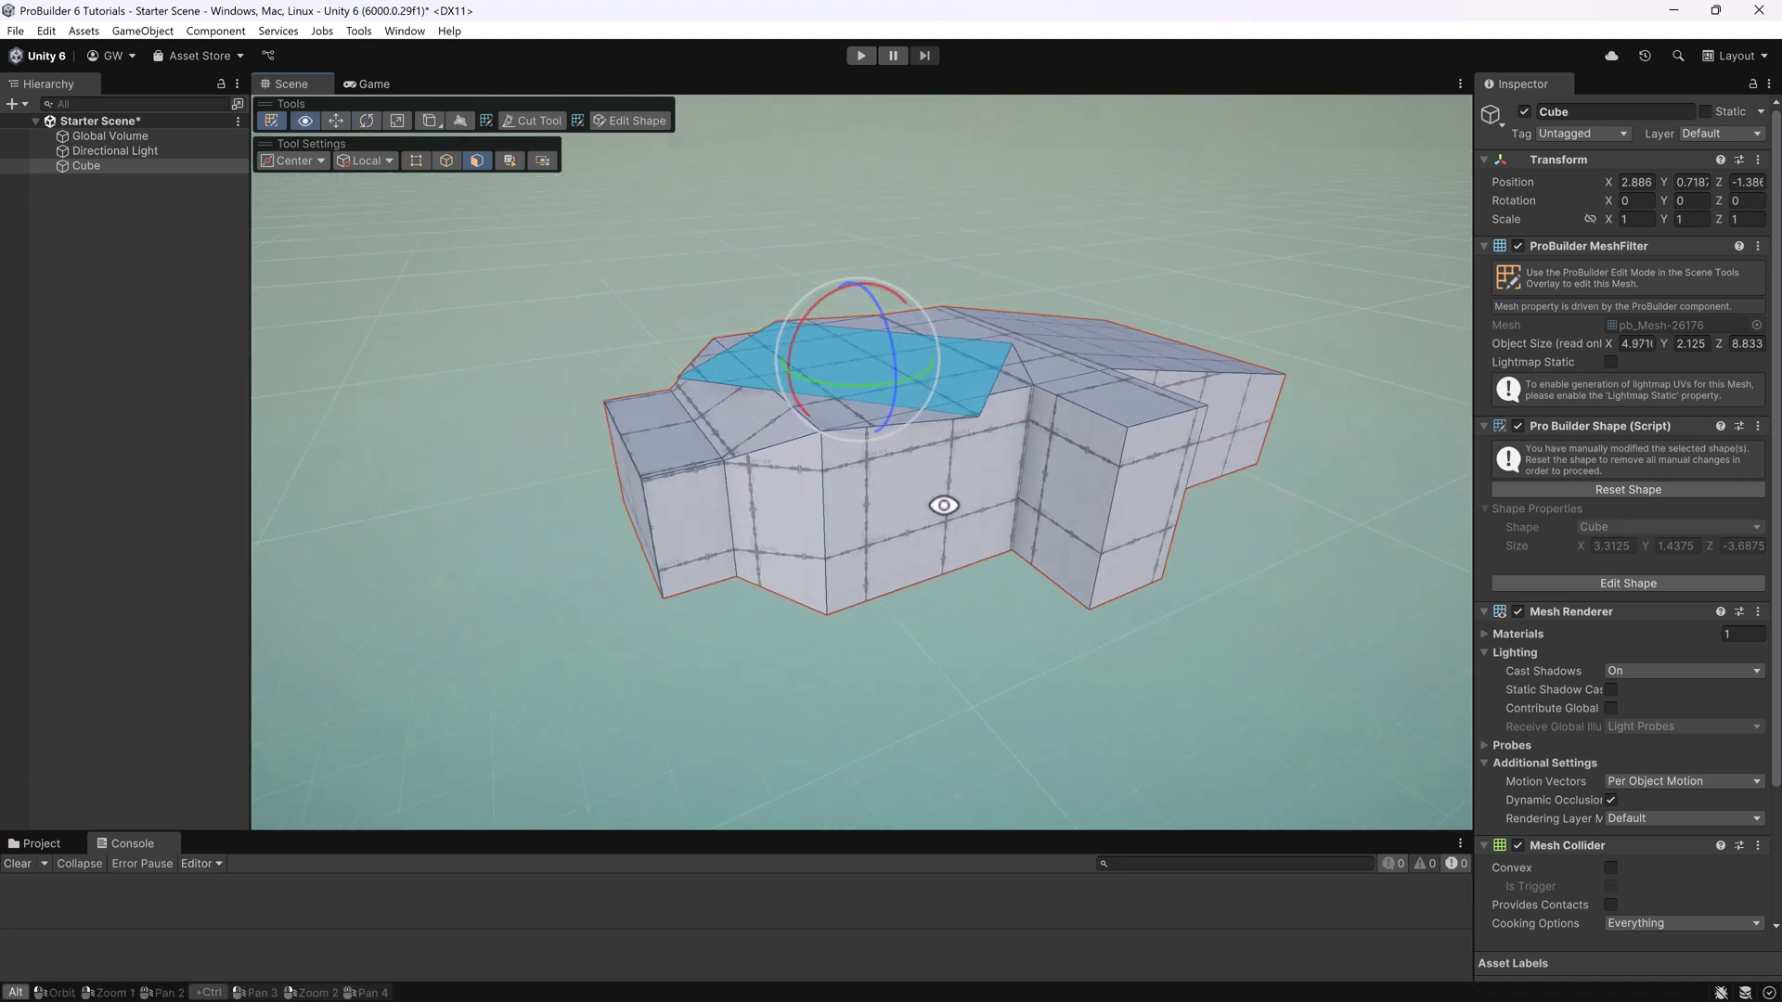
key(w)
drag(858, 288, 872, 169)
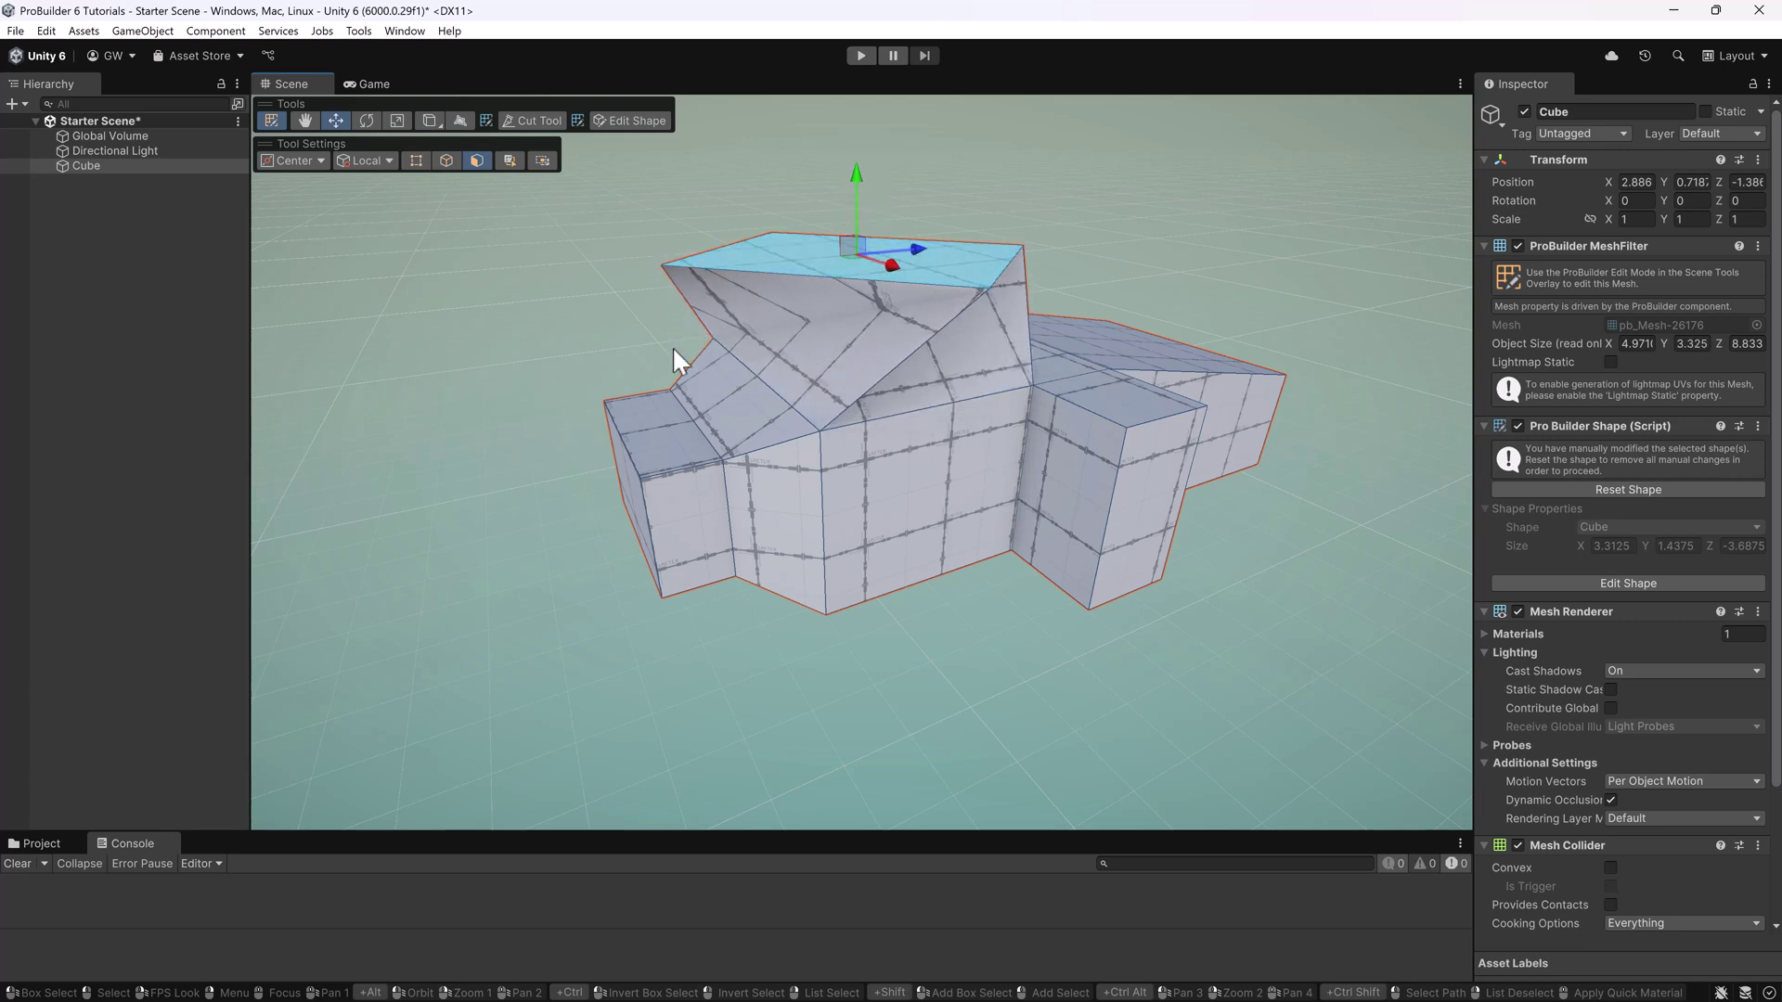
alt+drag(672, 347, 696, 401)
Step: Undo the last rotation and lift of the flat top face
ctrl+click(1011, 474)
key(ctrl+z)
key(ctrl+z)
key(ctrl+z)
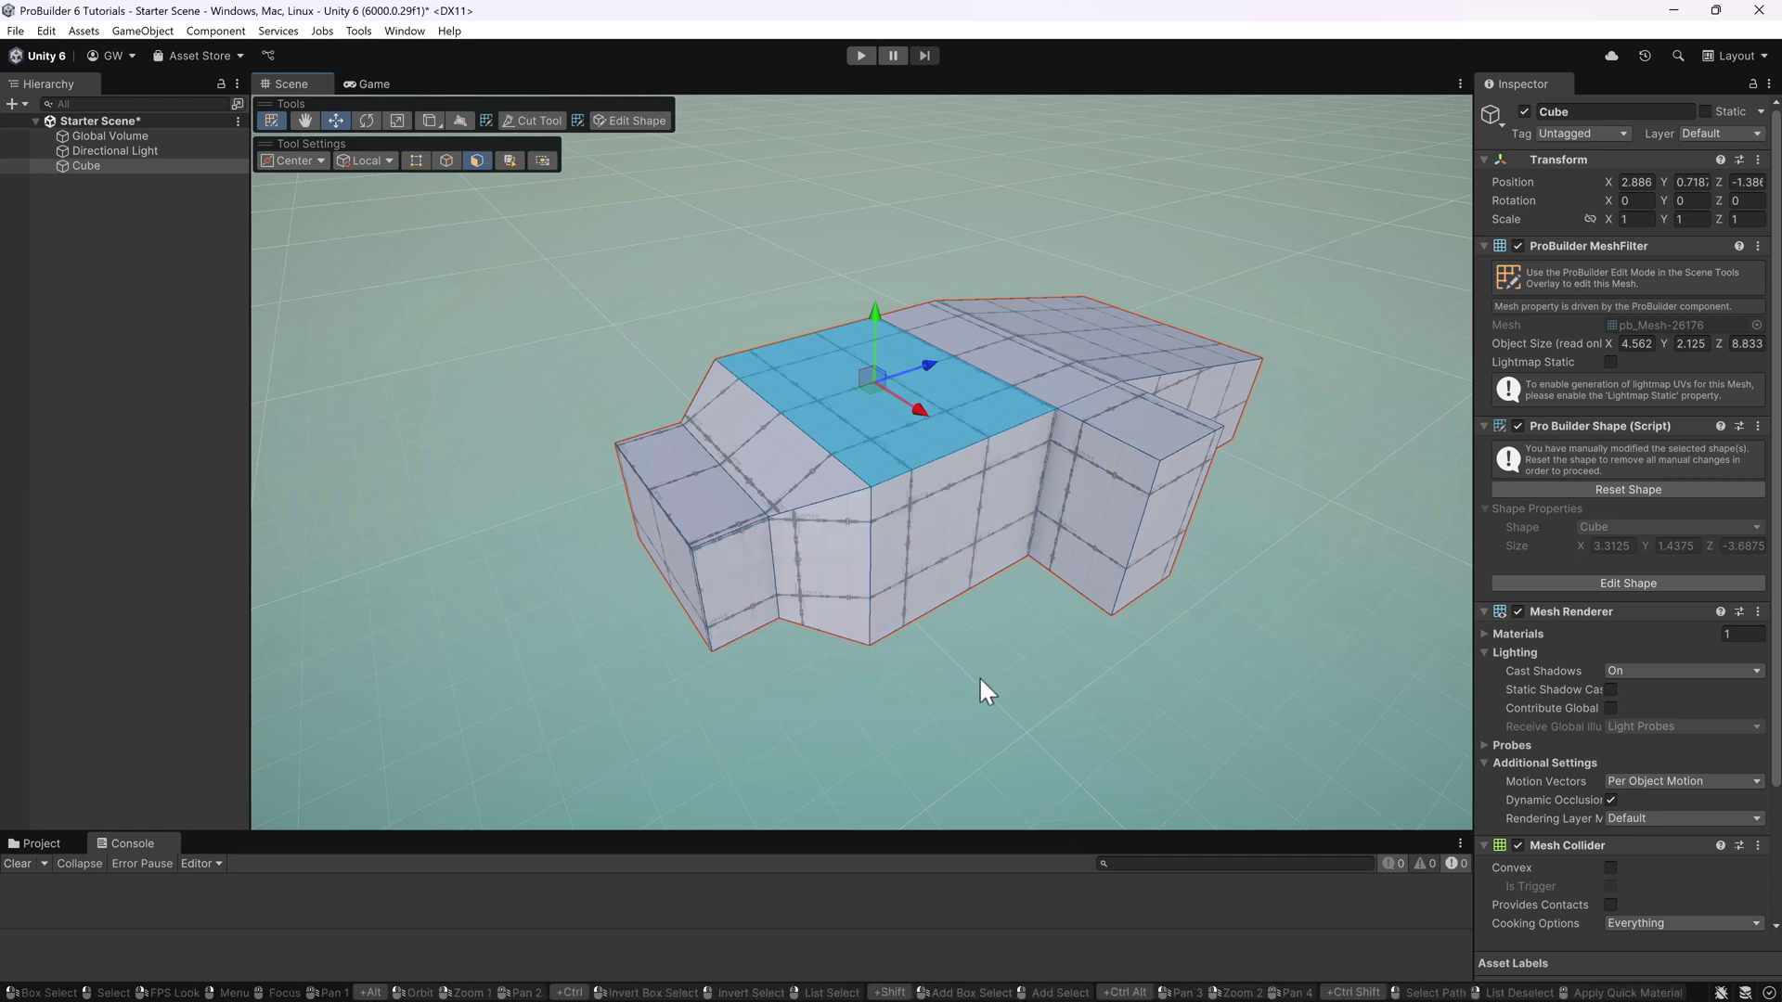
Step: Lower the flat top face behind the nose vertically so that it sinks below the surrounding upper edges
alt+drag(982, 683, 986, 653)
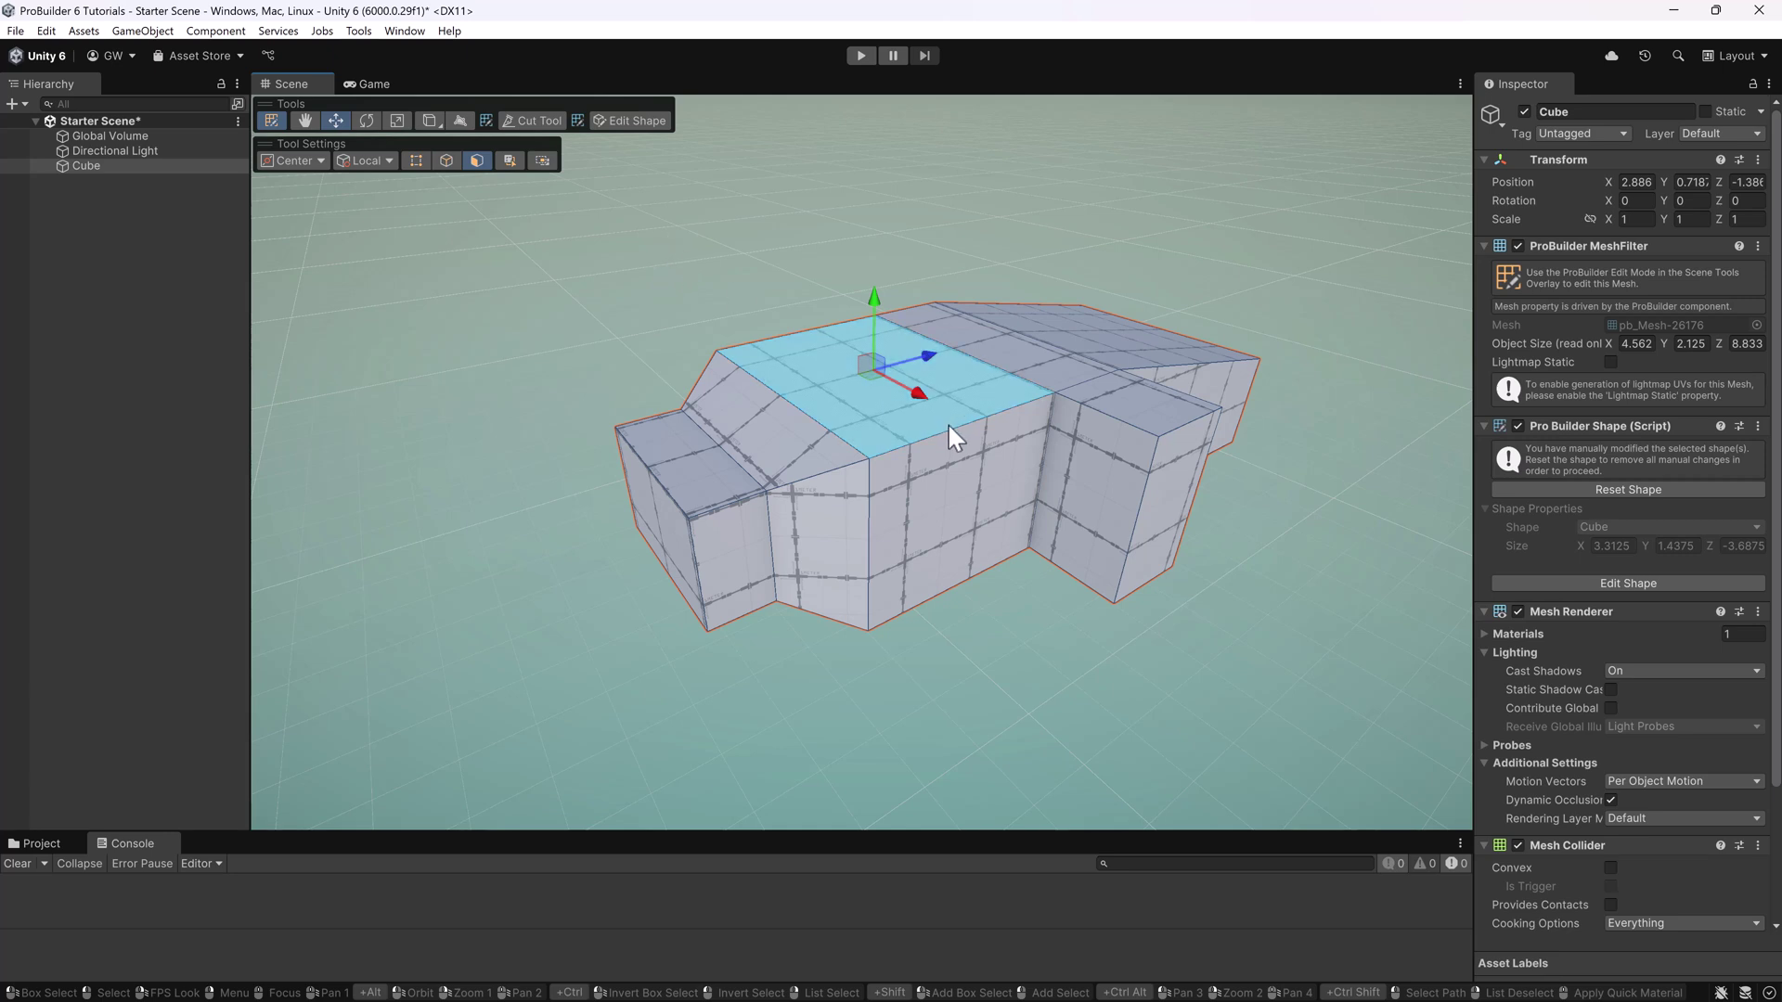
click(674, 537)
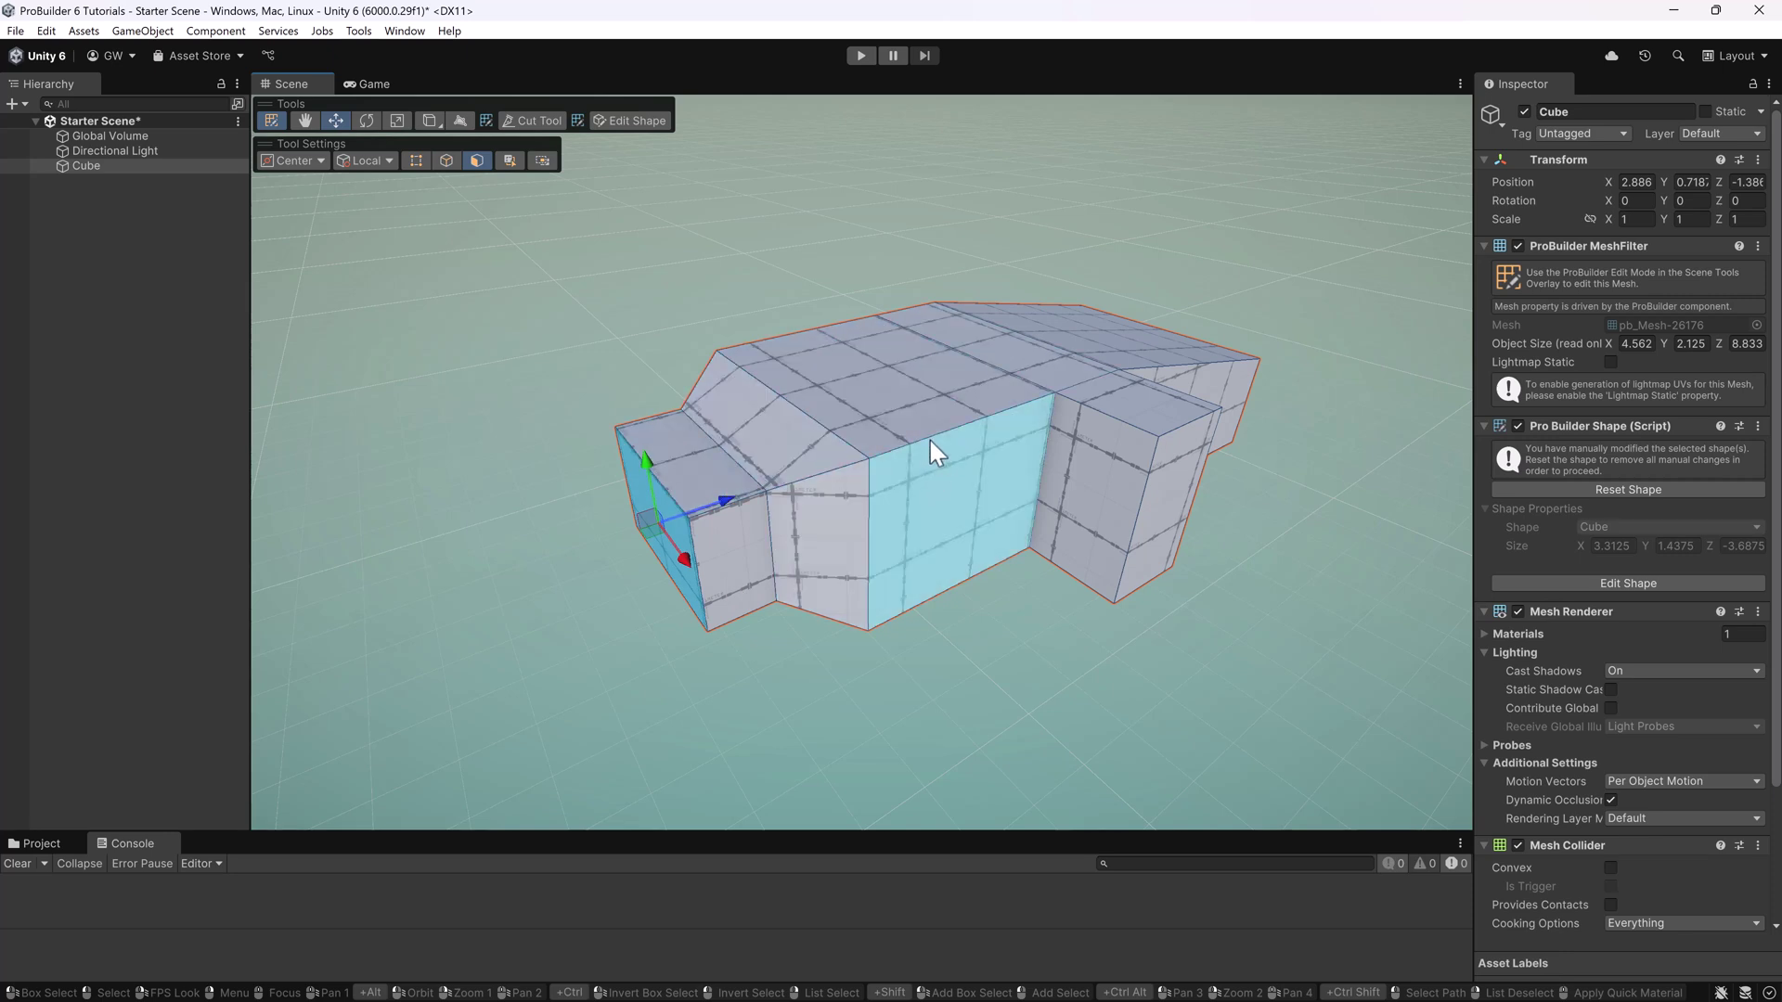
click(910, 382)
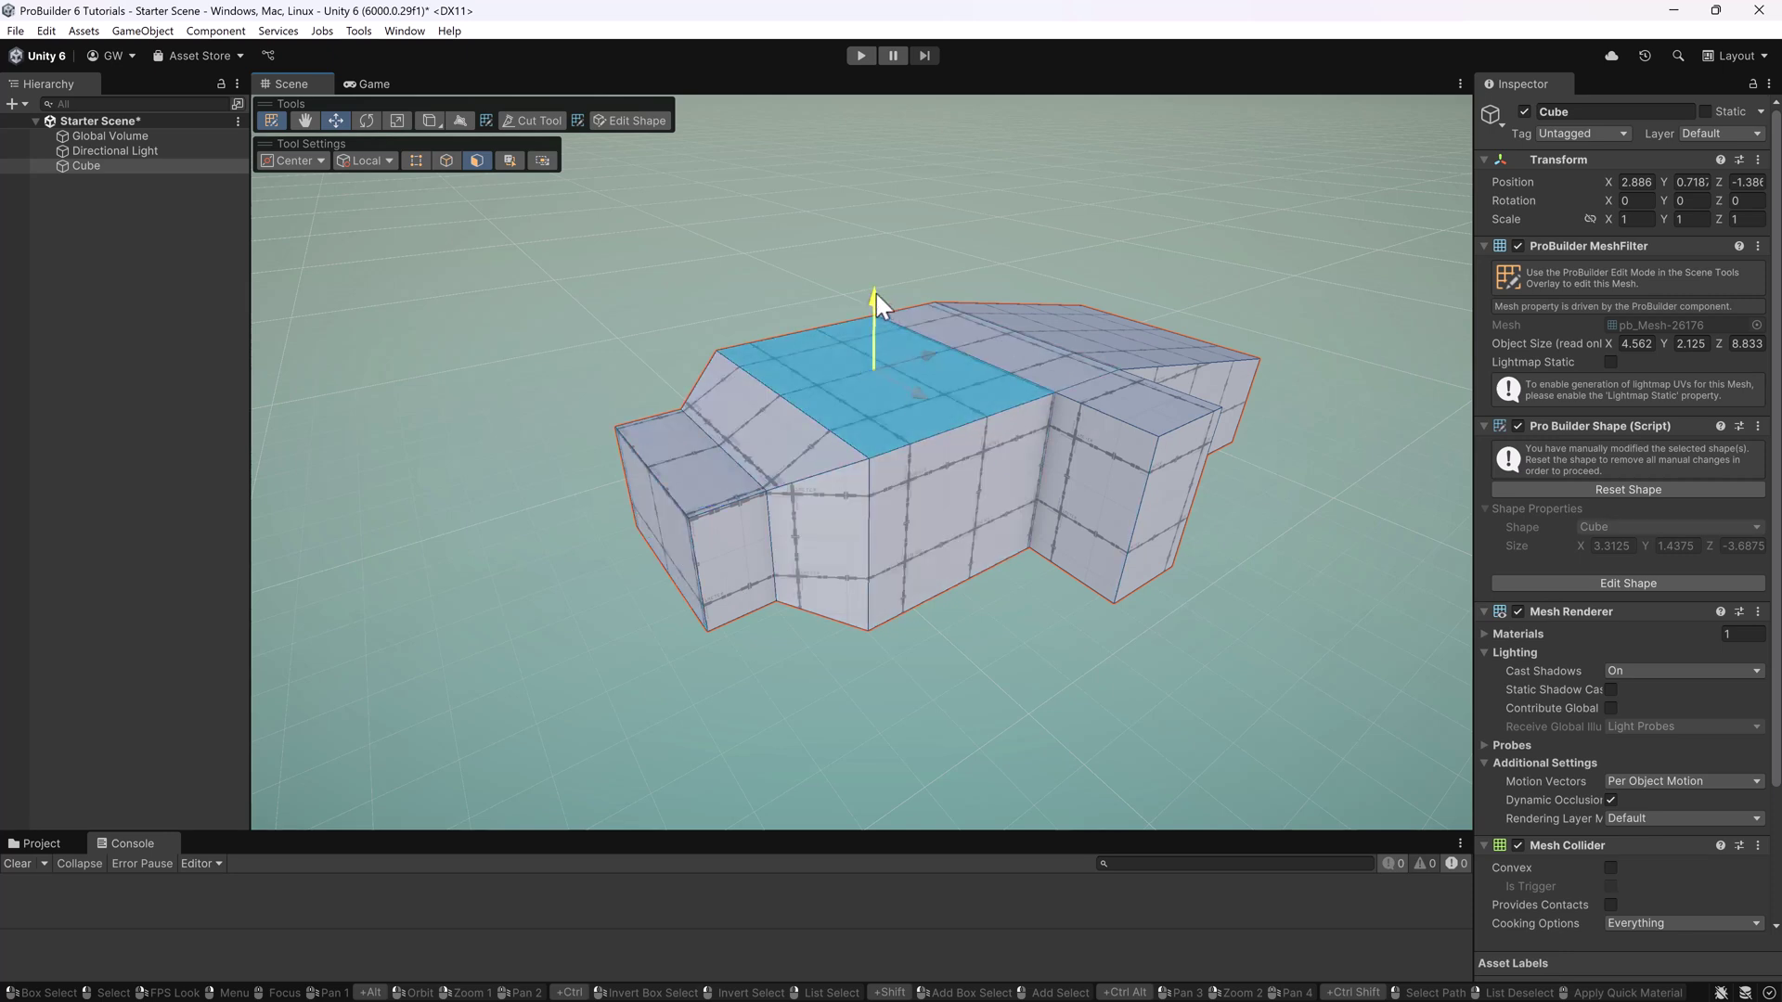
drag(876, 293, 895, 338)
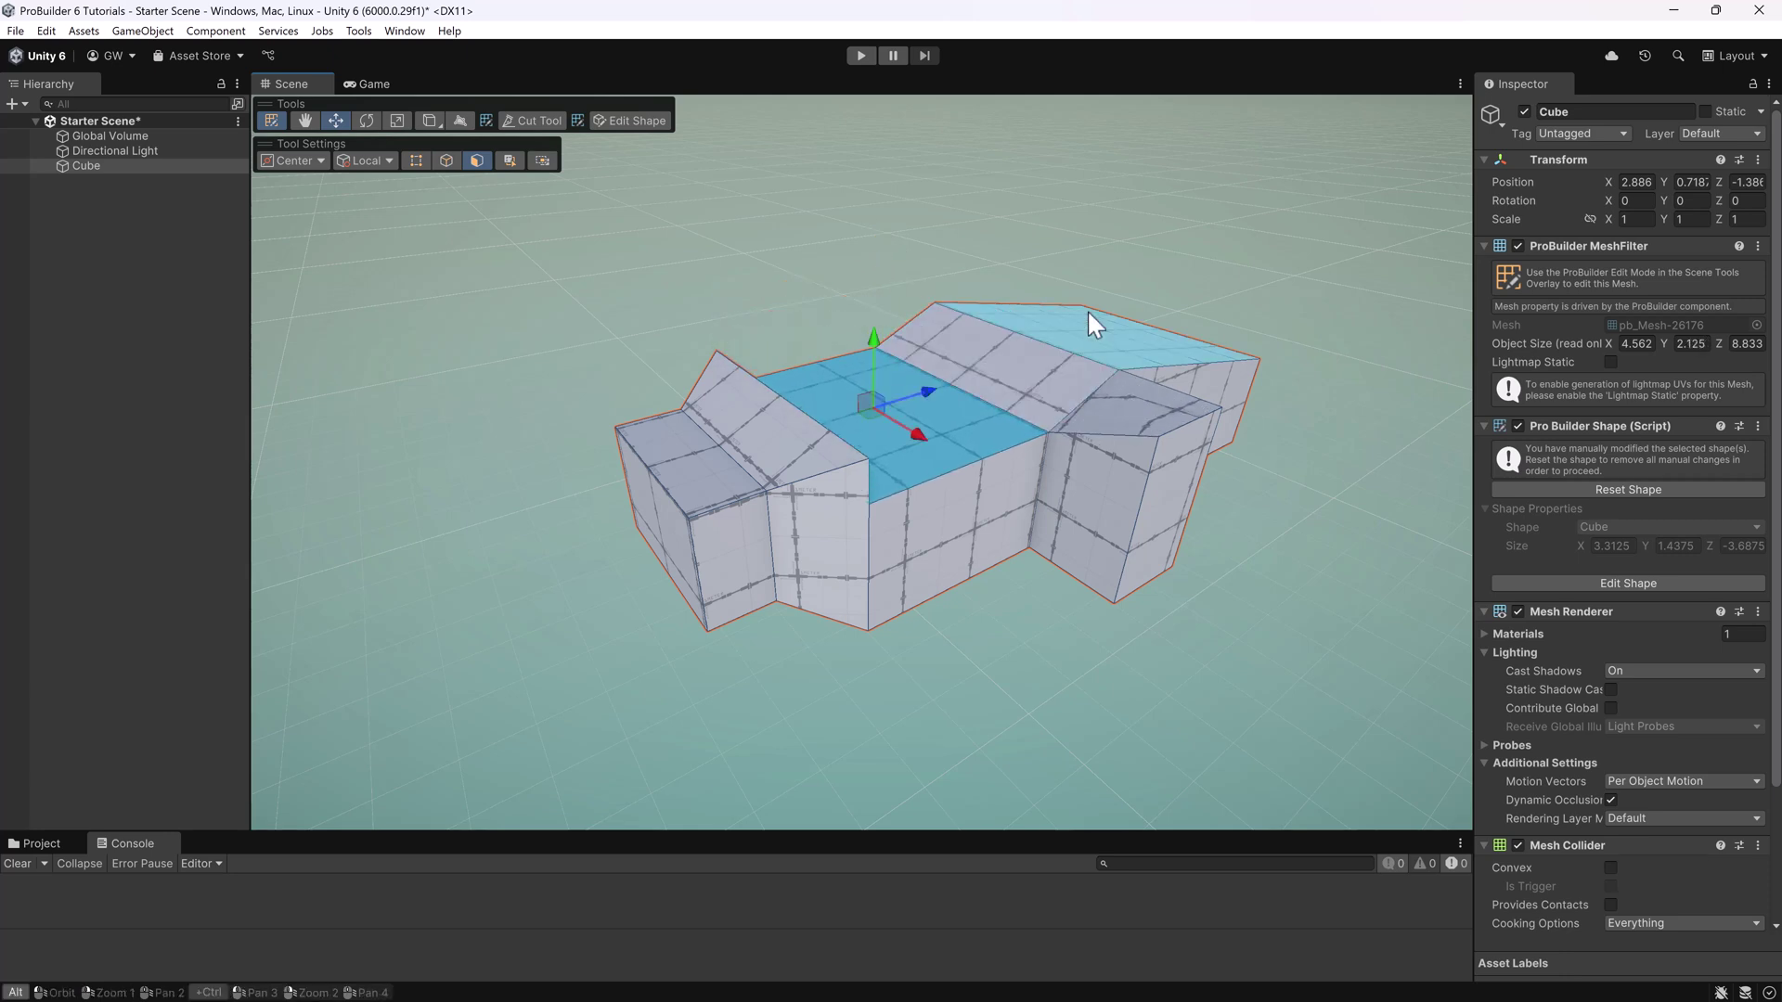
Step: Delete the end face of the mesh on the side opposite the nose
alt+drag(1087, 309, 809, 355)
alt+drag(636, 426, 878, 445)
click(880, 451)
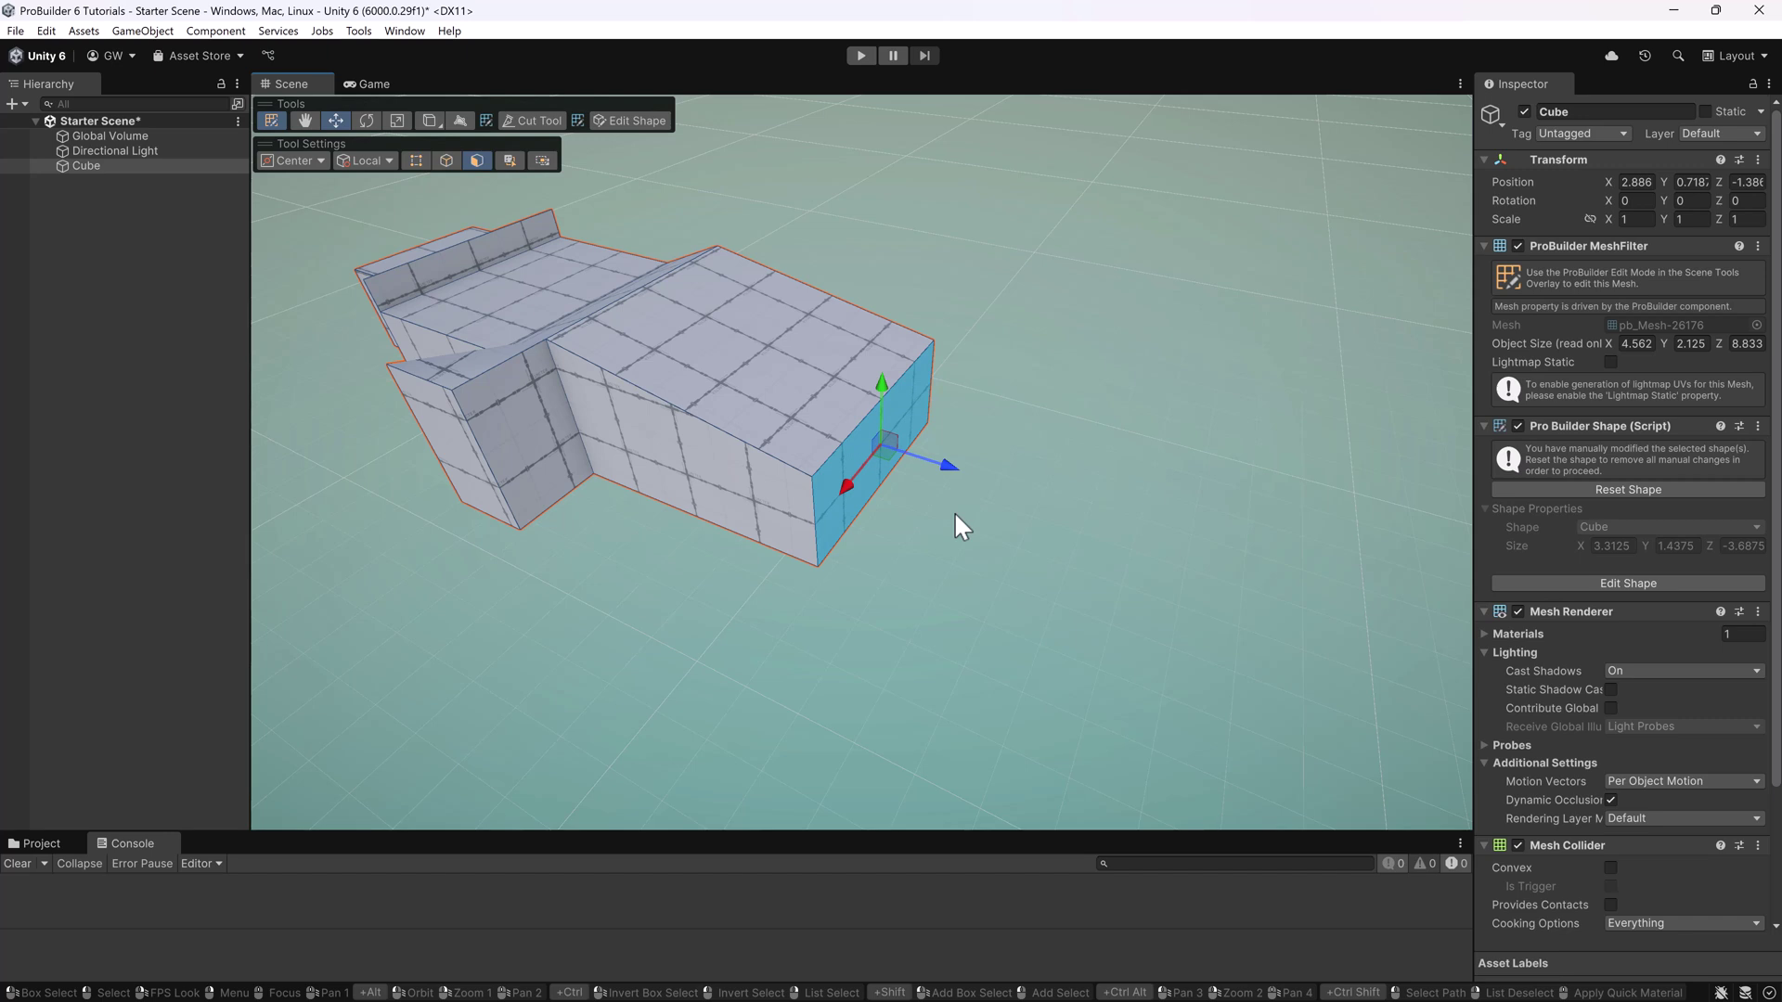
click(954, 510)
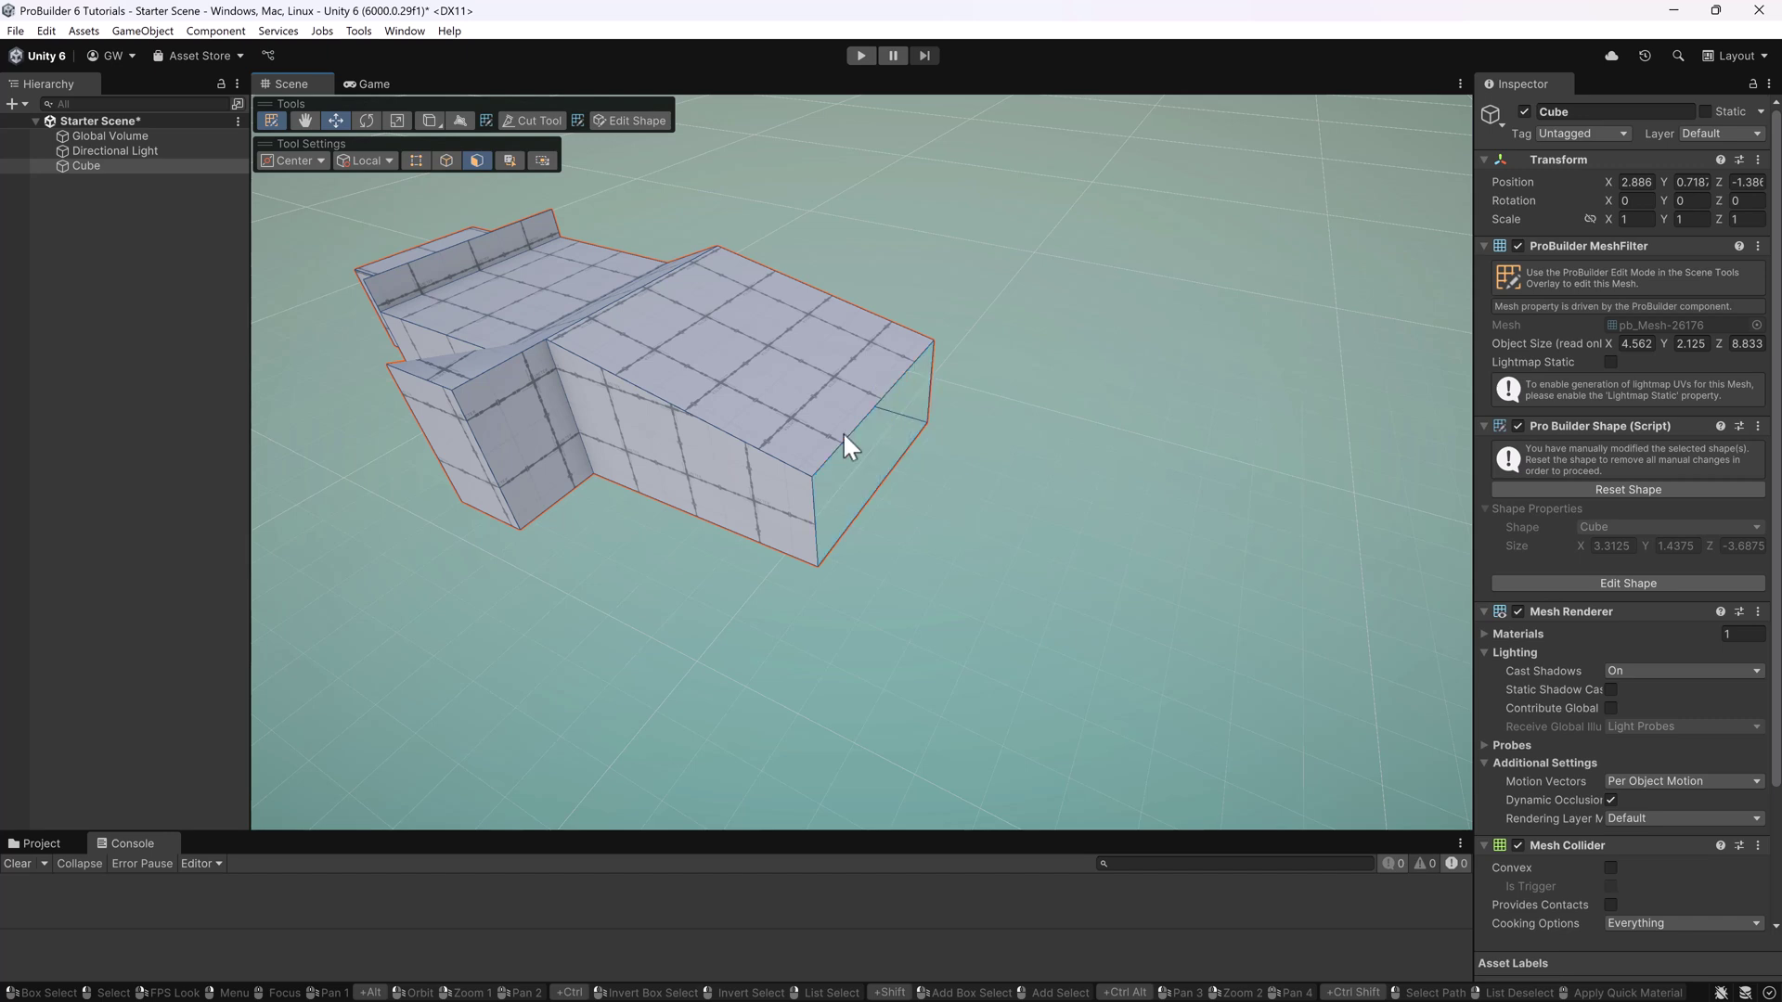
Step: Delete the whole Cube object while its sloped top face is selected, undo the deletion, and return to ProBuilder face editing
click(742, 375)
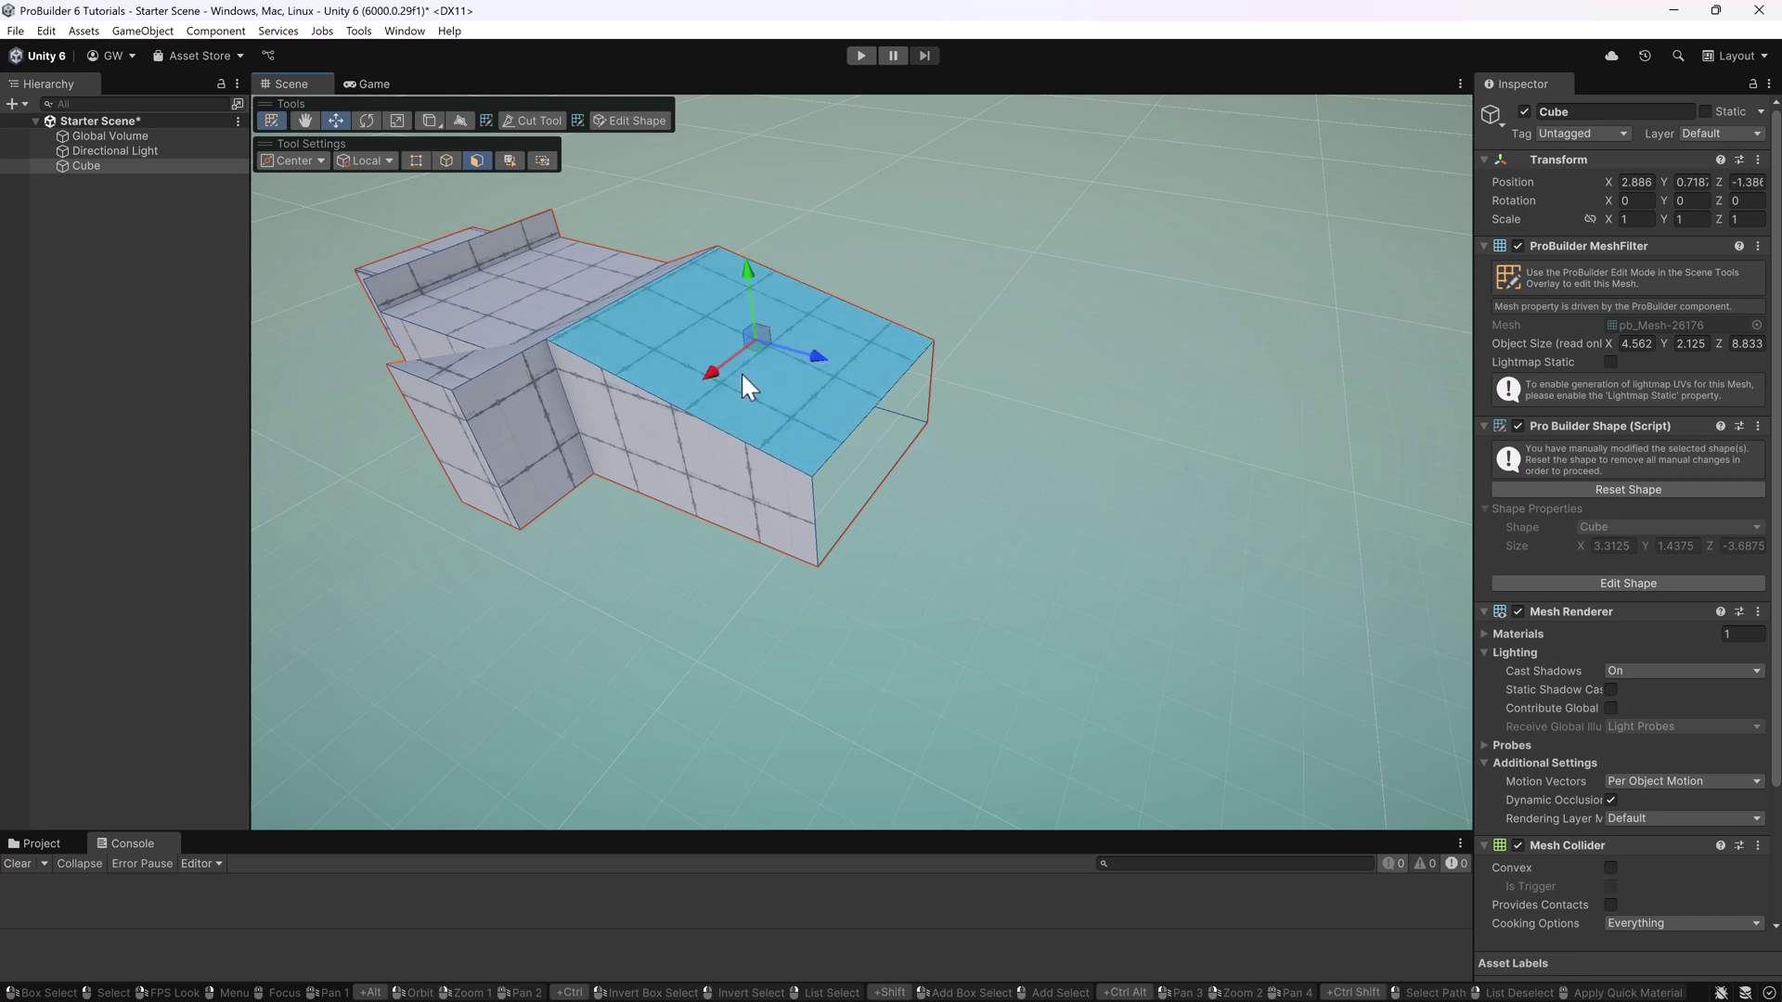
key(Delete)
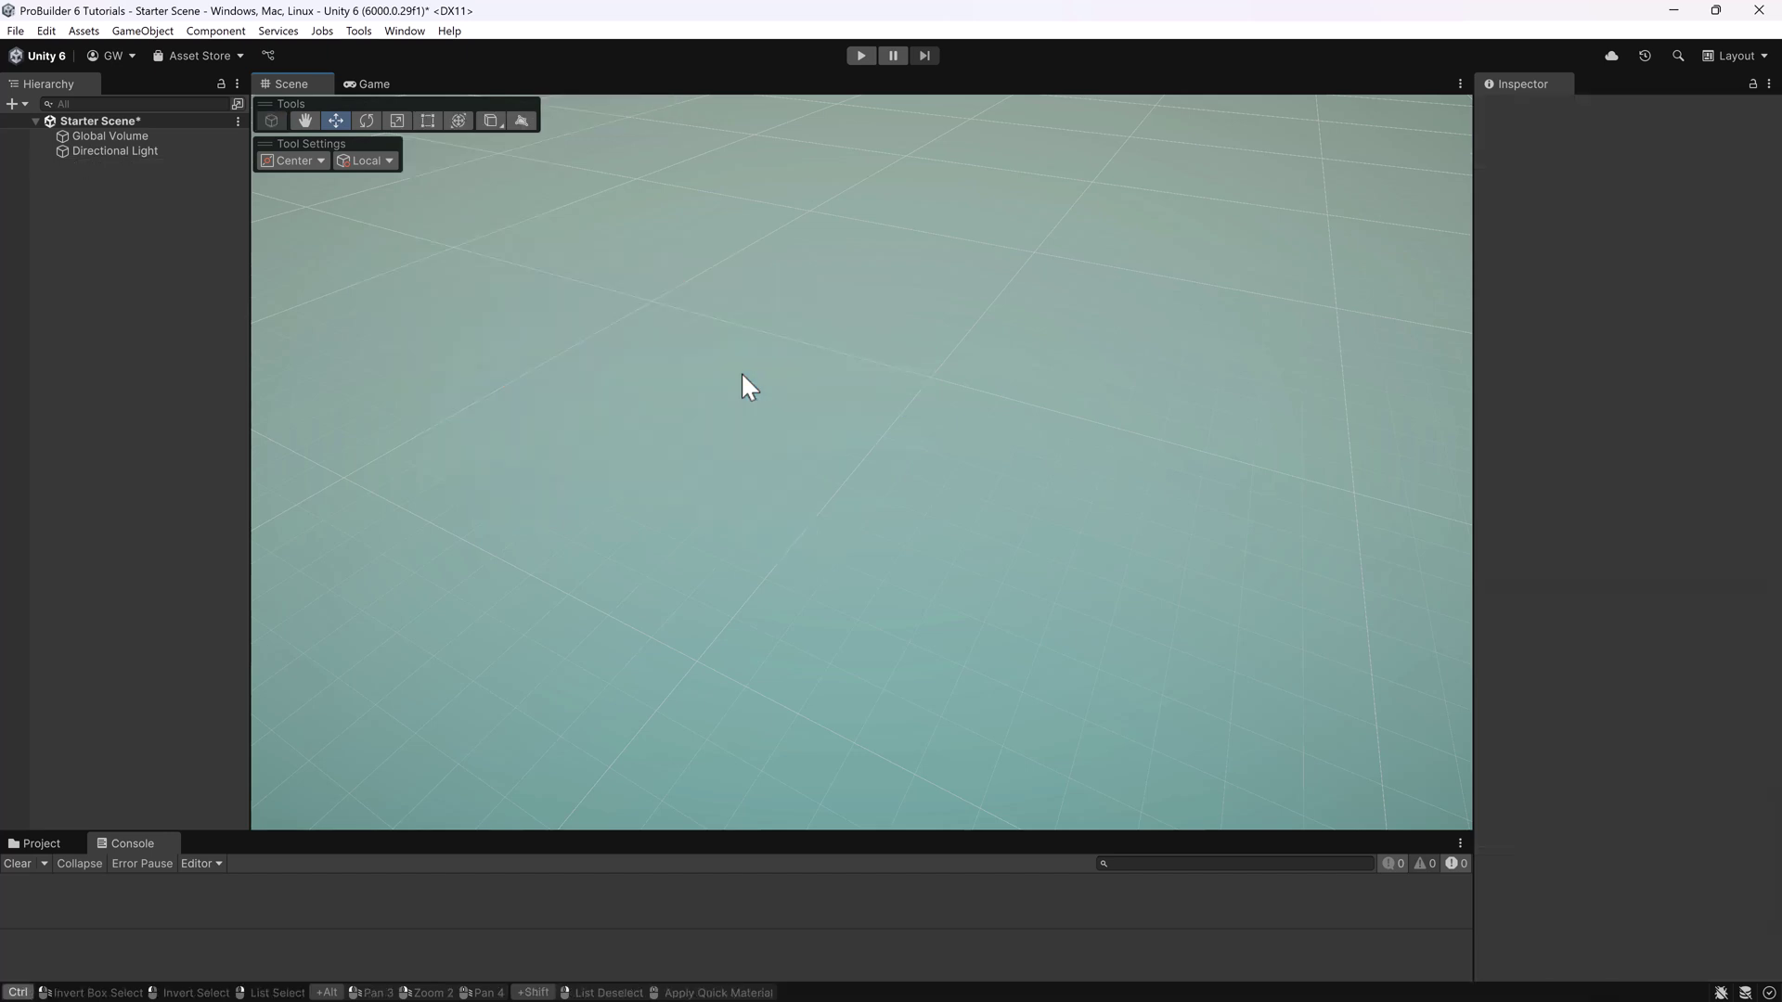
key(ctrl+z)
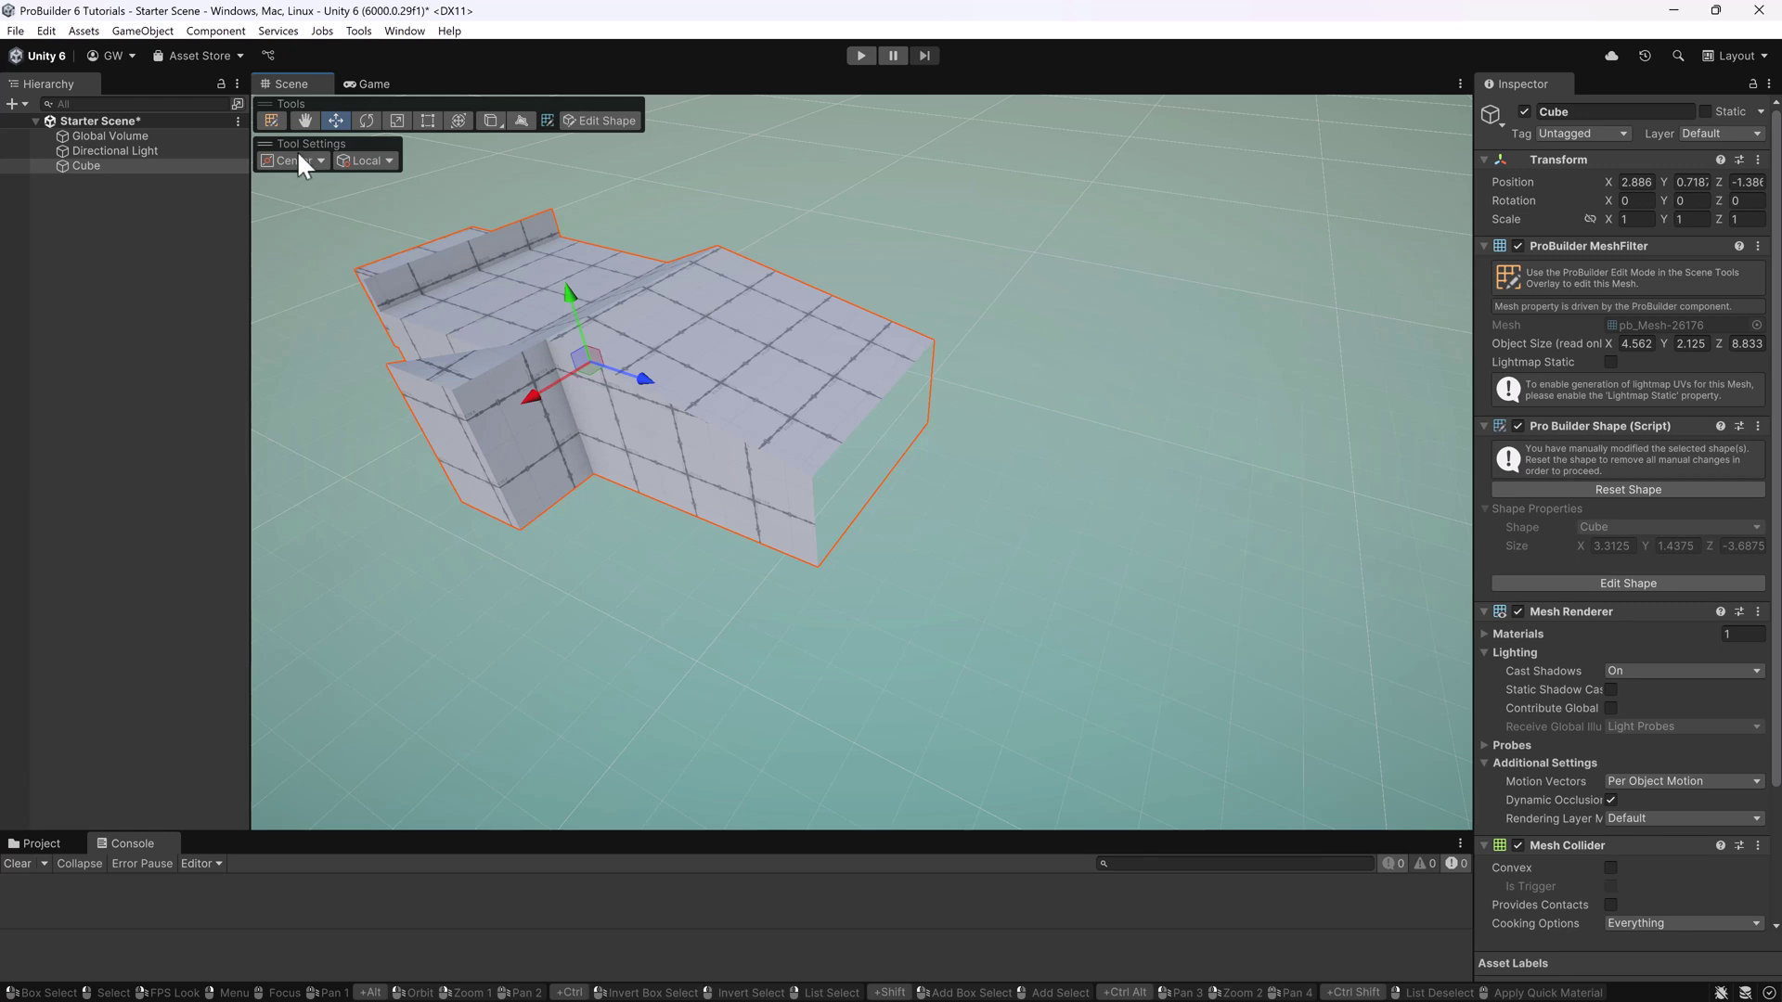
click(271, 121)
key(f)
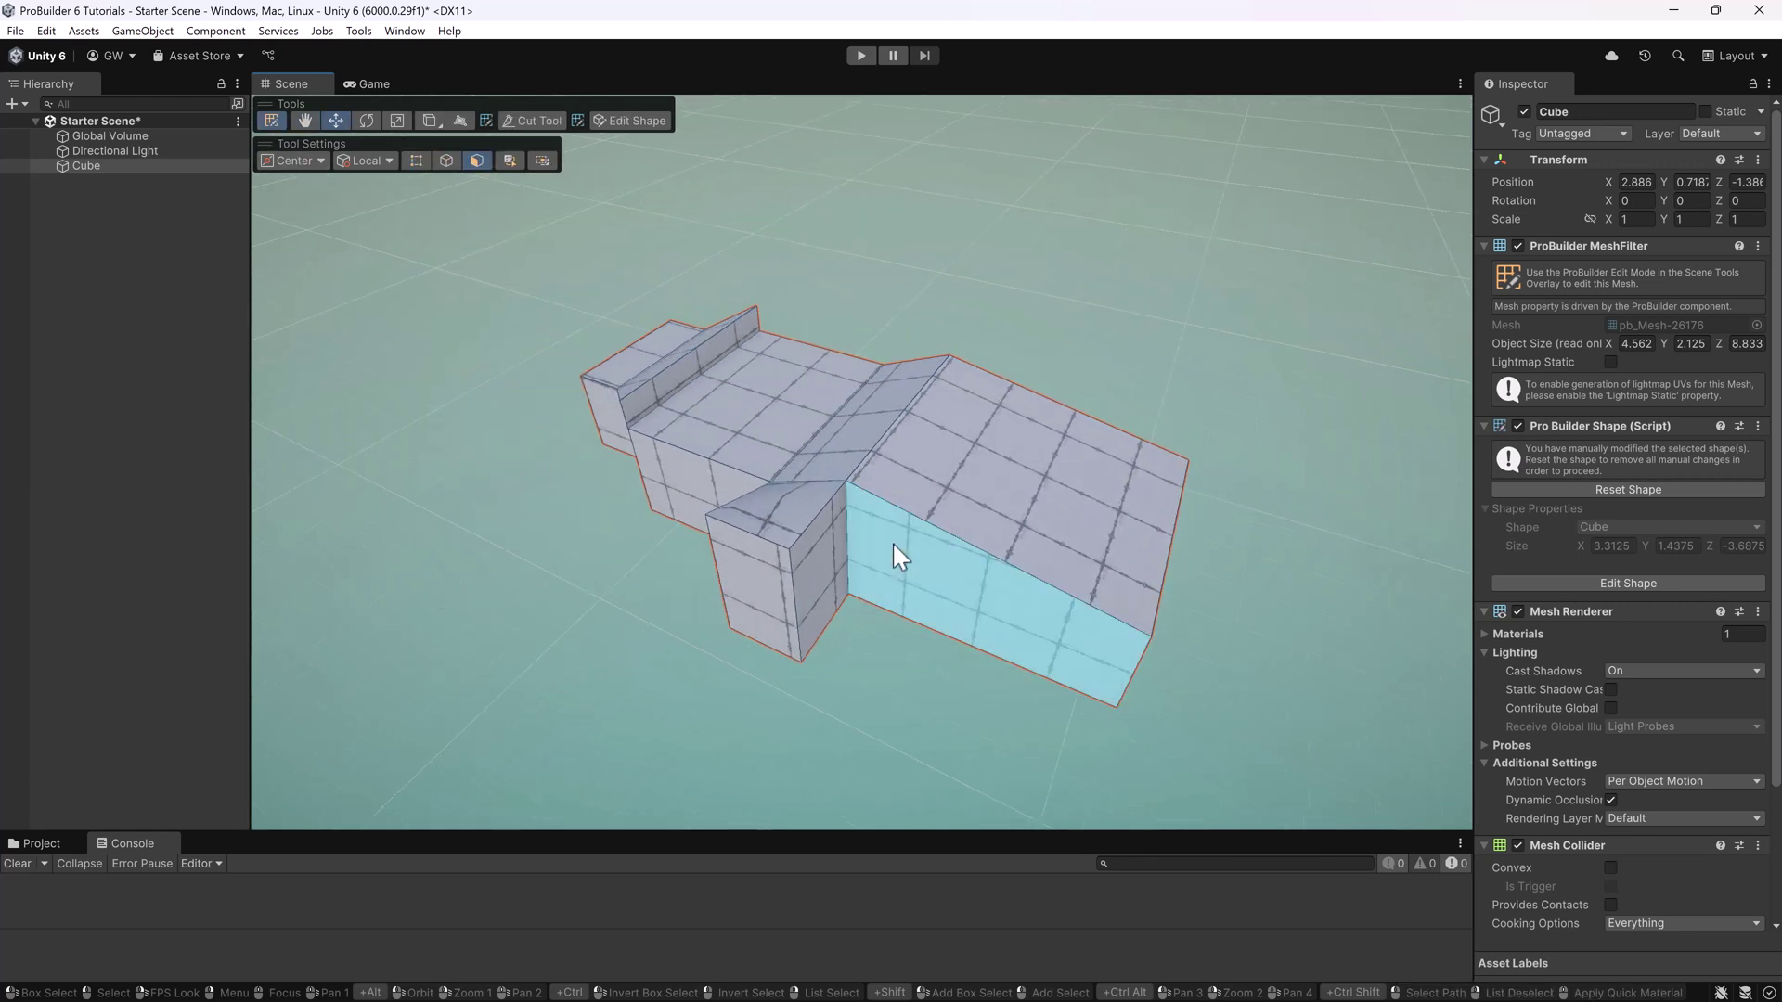
Step: Delete the sloped top face near the open end, and undo the deletion
alt+drag(894, 548, 1009, 501)
click(1009, 501)
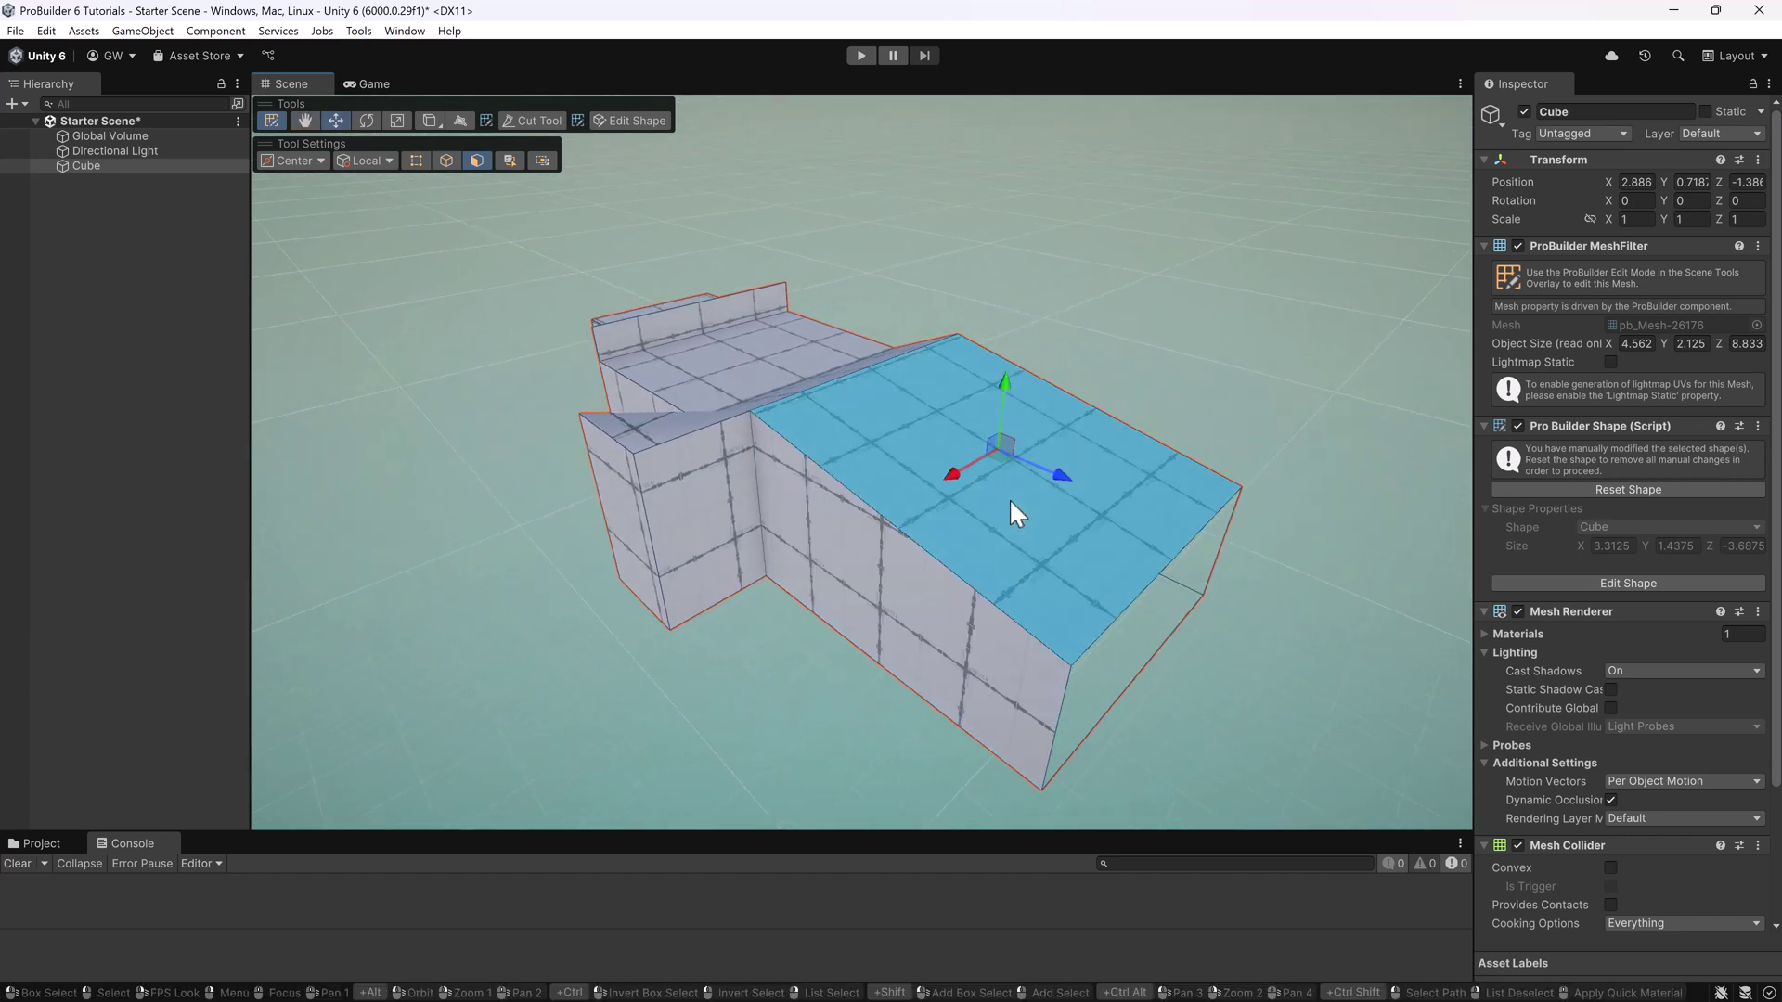
key(Delete)
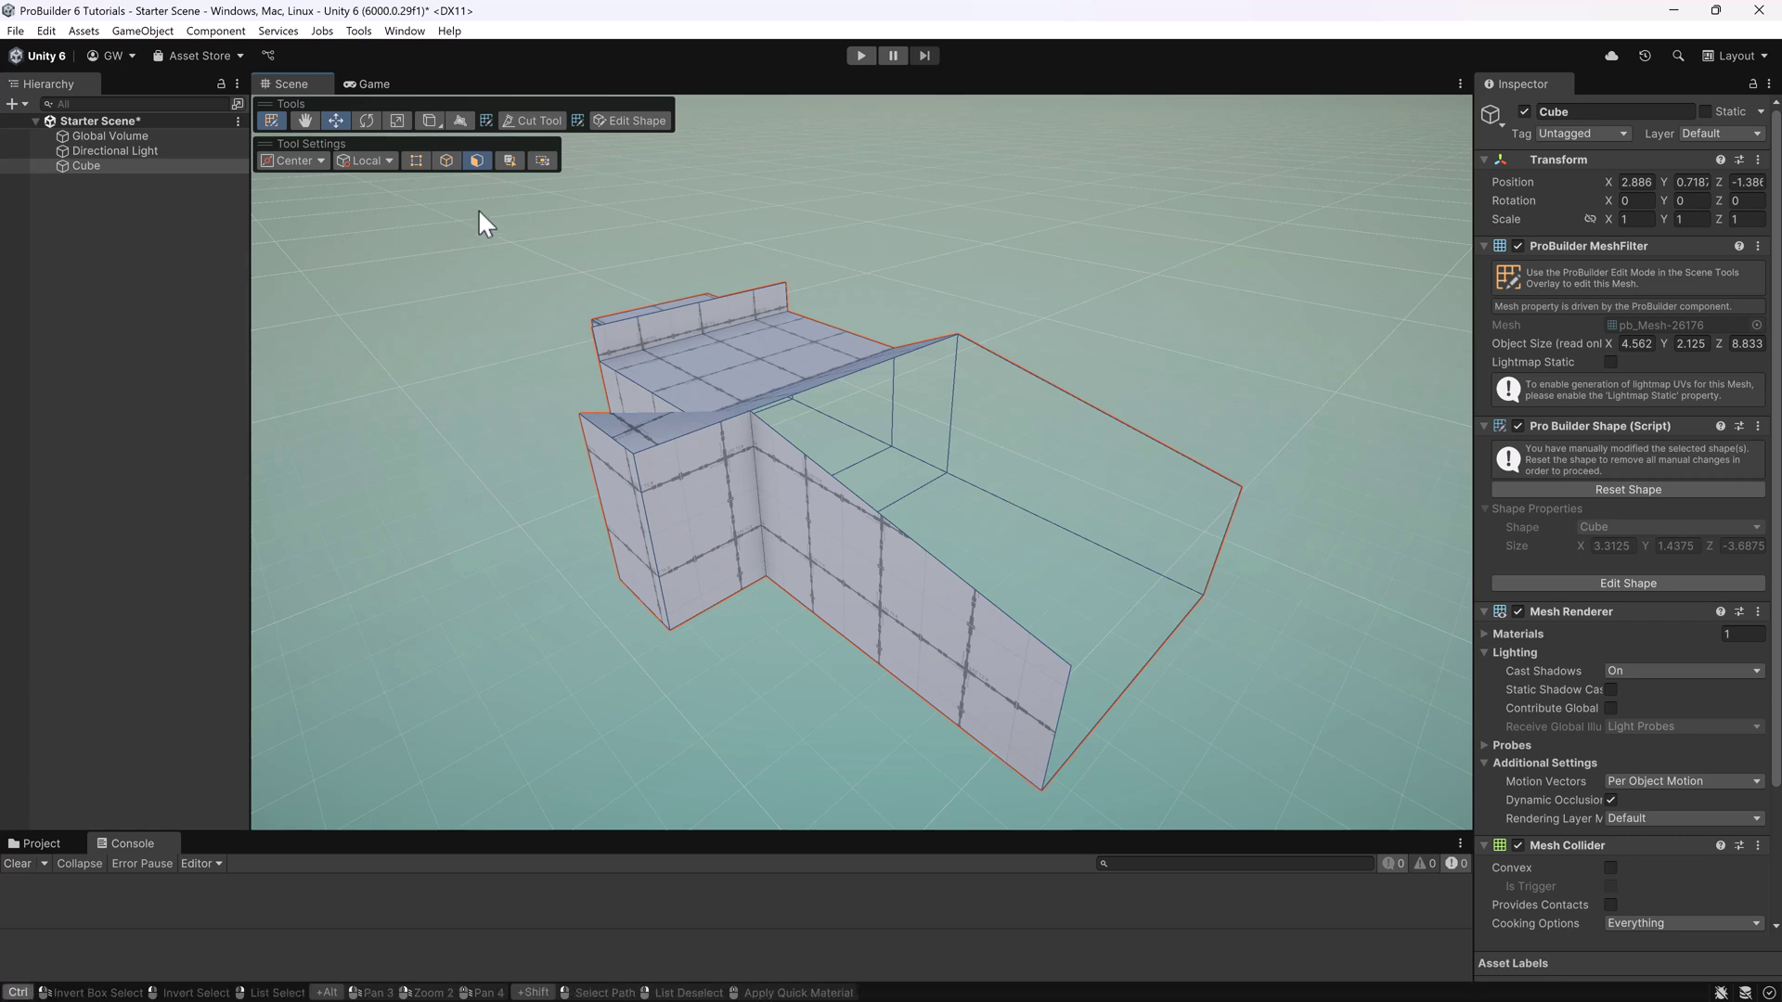
key(ctrl+z)
Step: Switch to edge selection and select the long side edge of the sloped top face
click(447, 160)
click(863, 522)
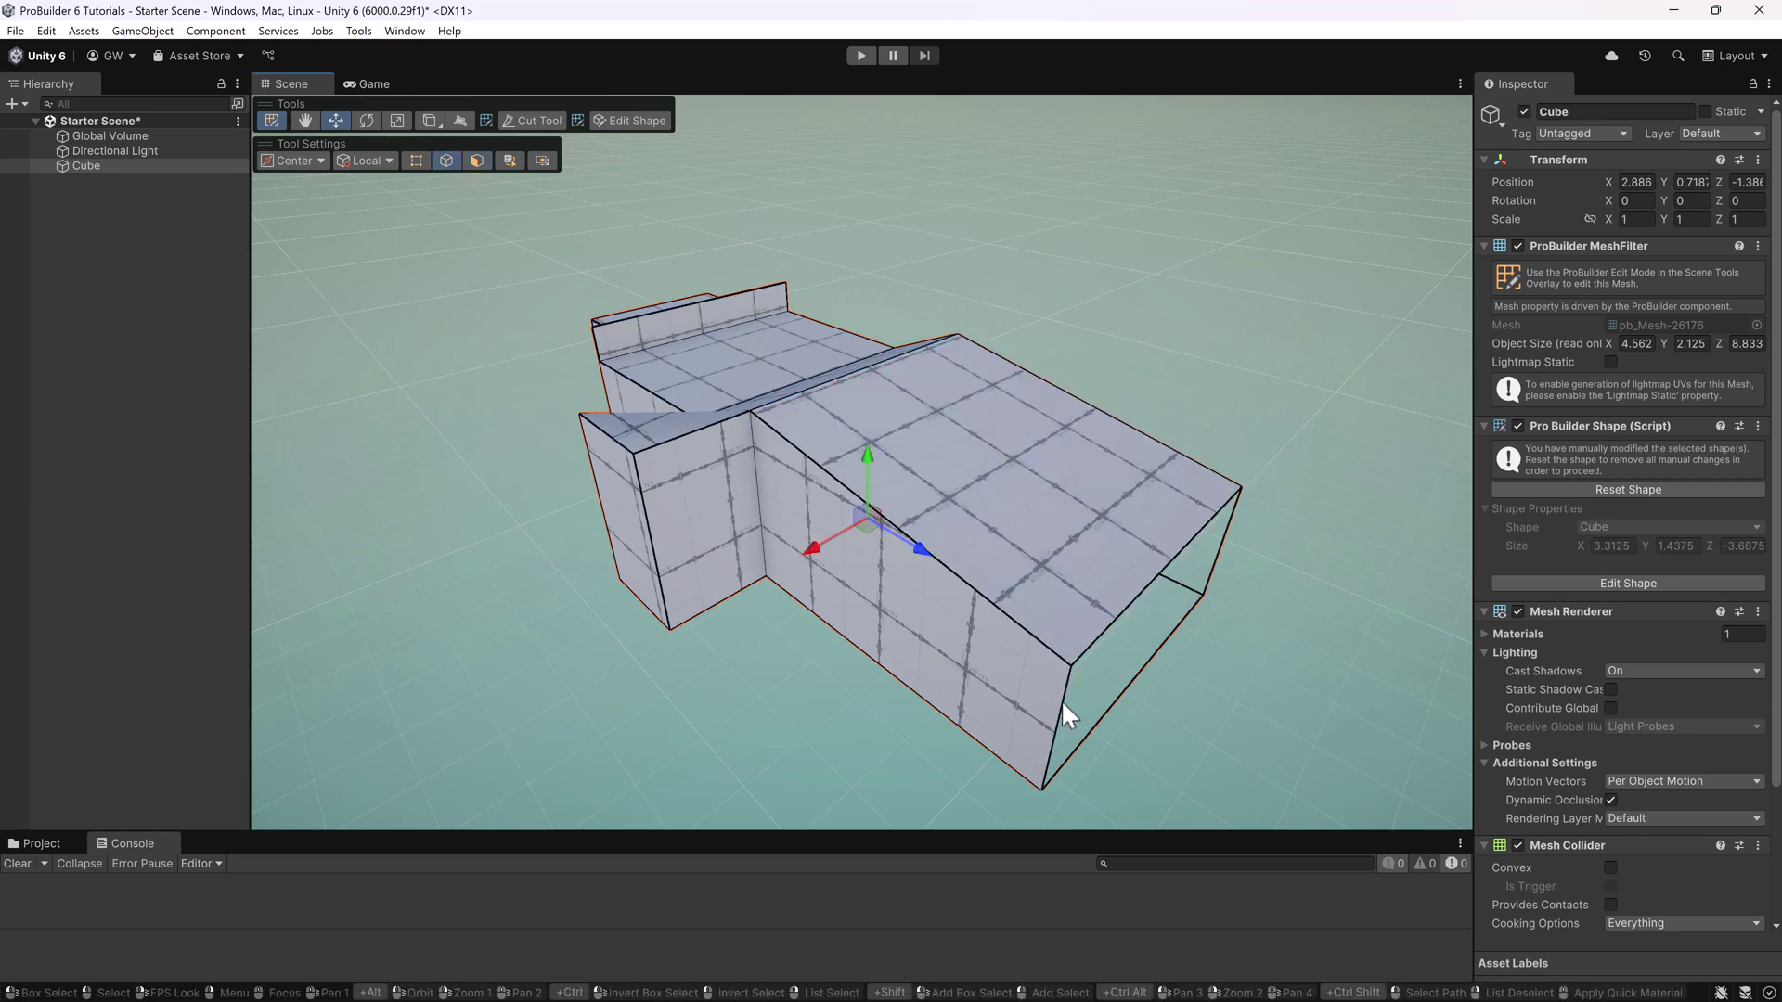
shift+click(1099, 638)
click(1010, 615)
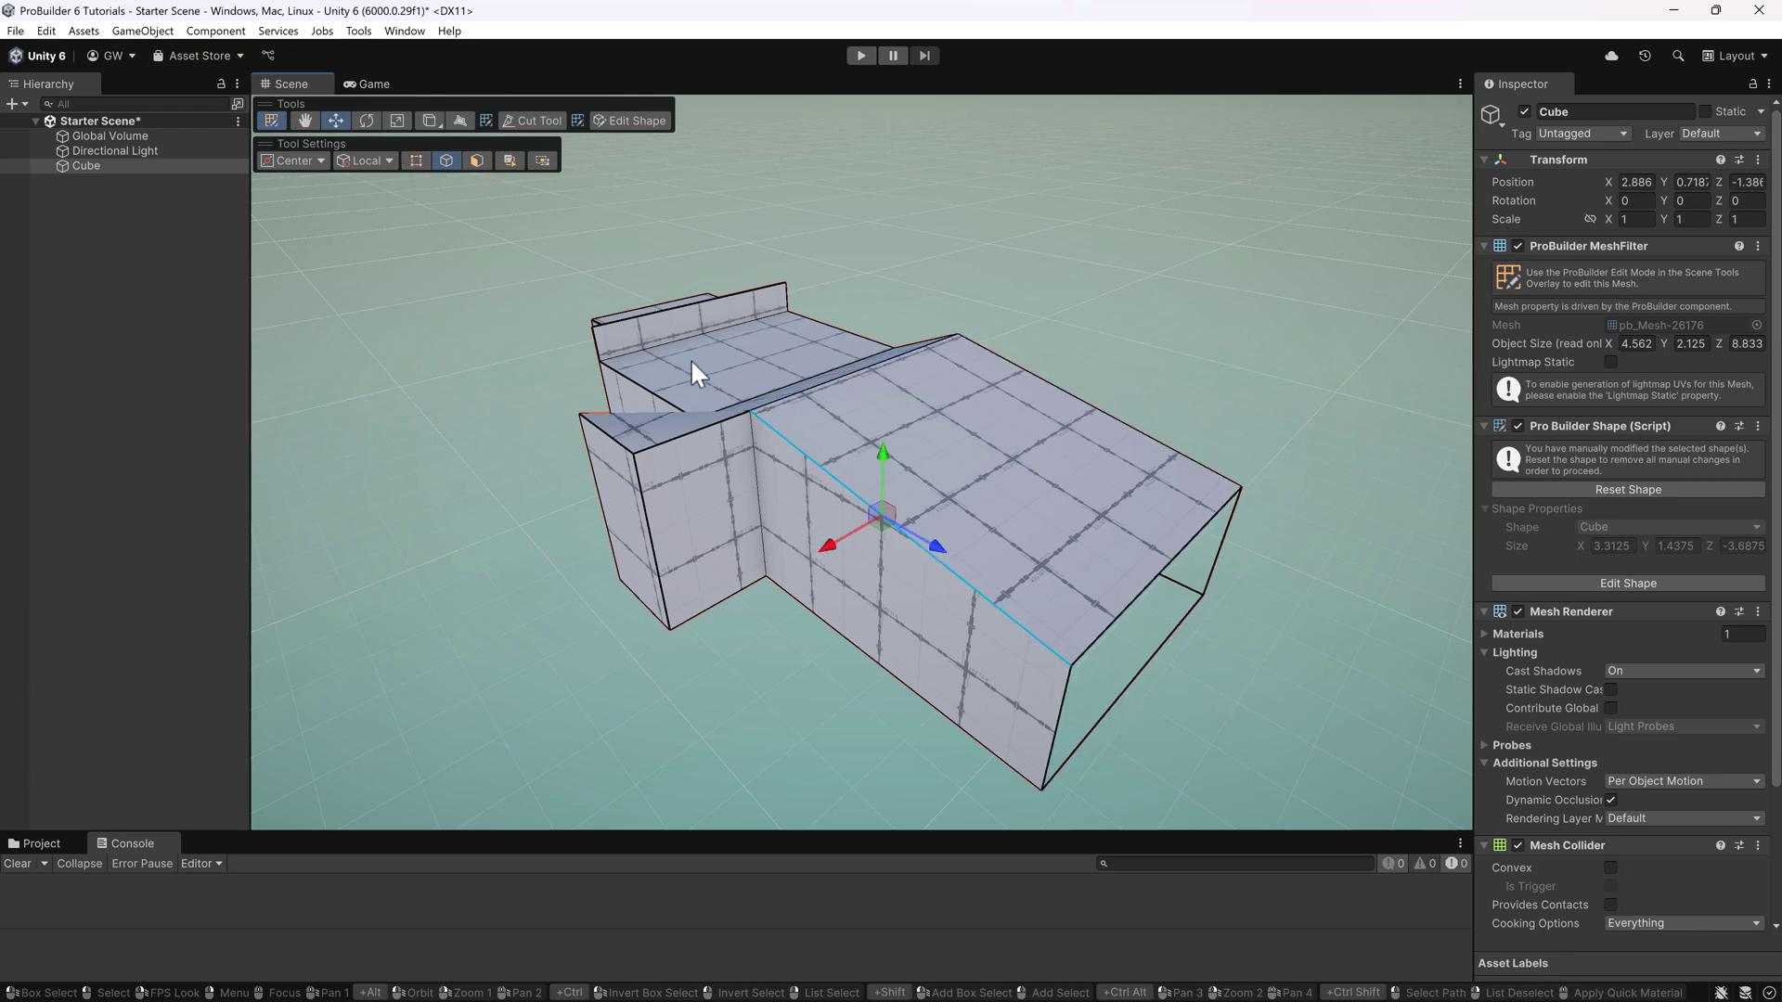
alt+drag(692, 365, 636, 304)
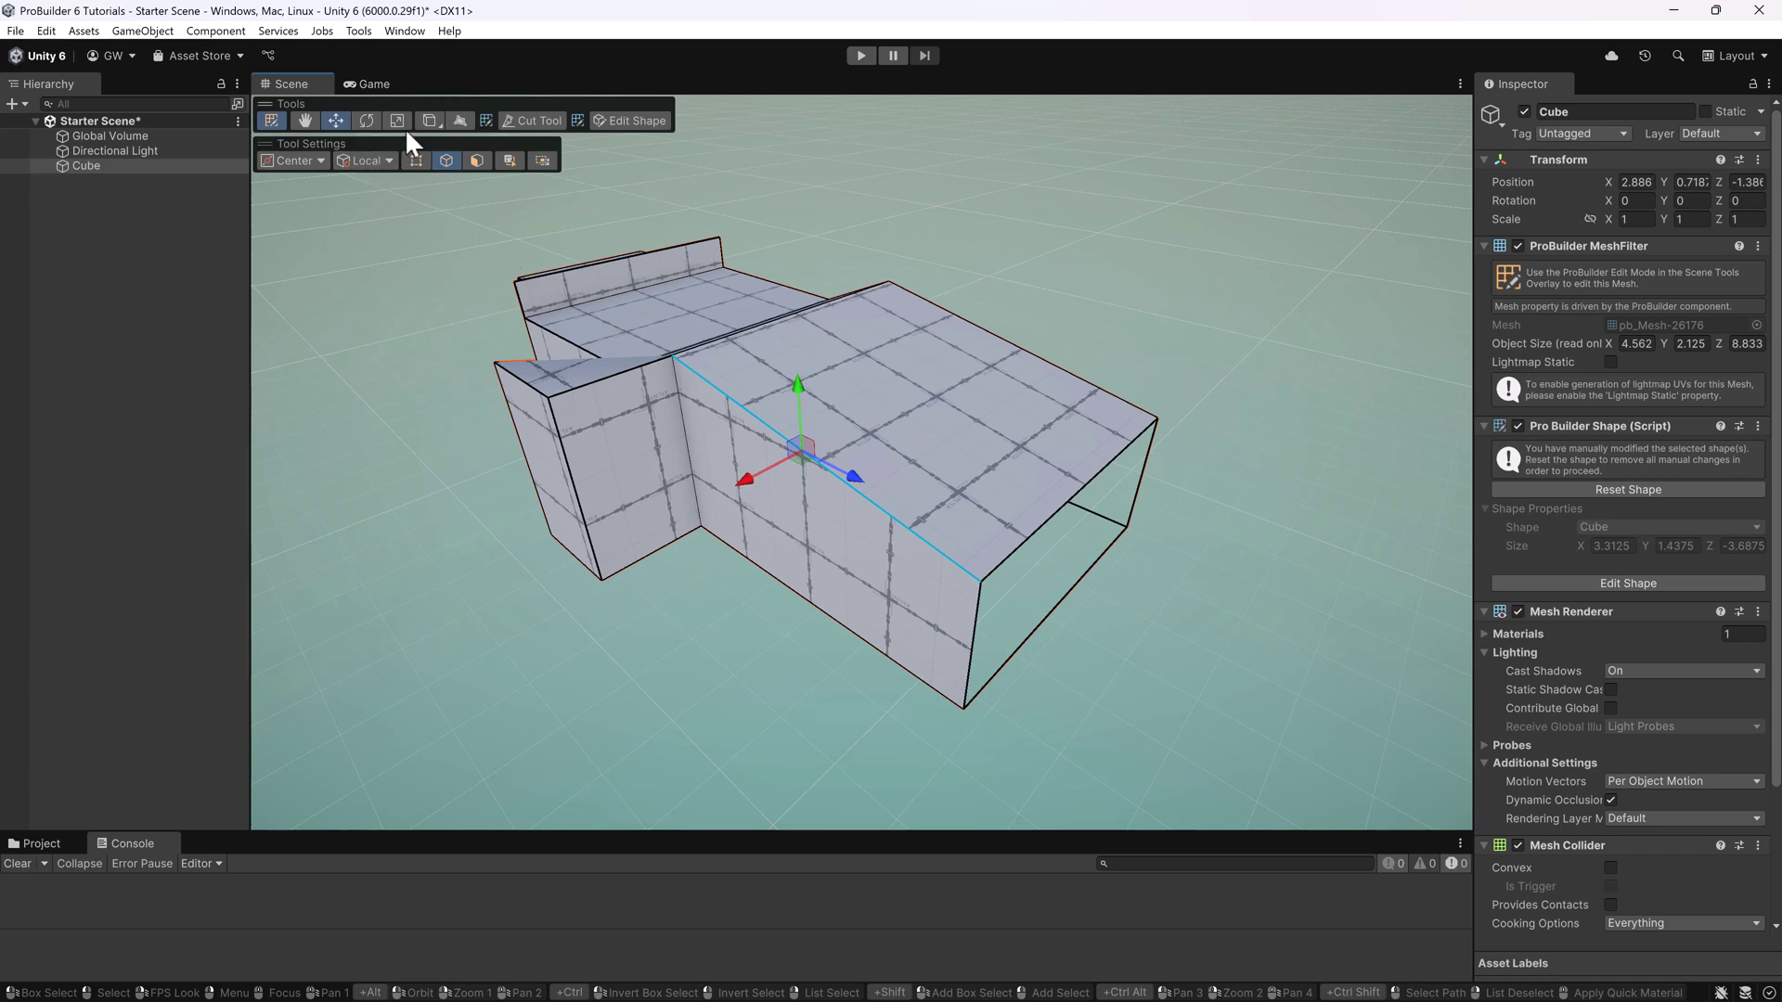
Step: Show the sloped face's selection as edges, and move its edge at the open end downwards for a steeper slope
click(476, 159)
click(867, 399)
alt+drag(867, 399, 1142, 376)
click(447, 160)
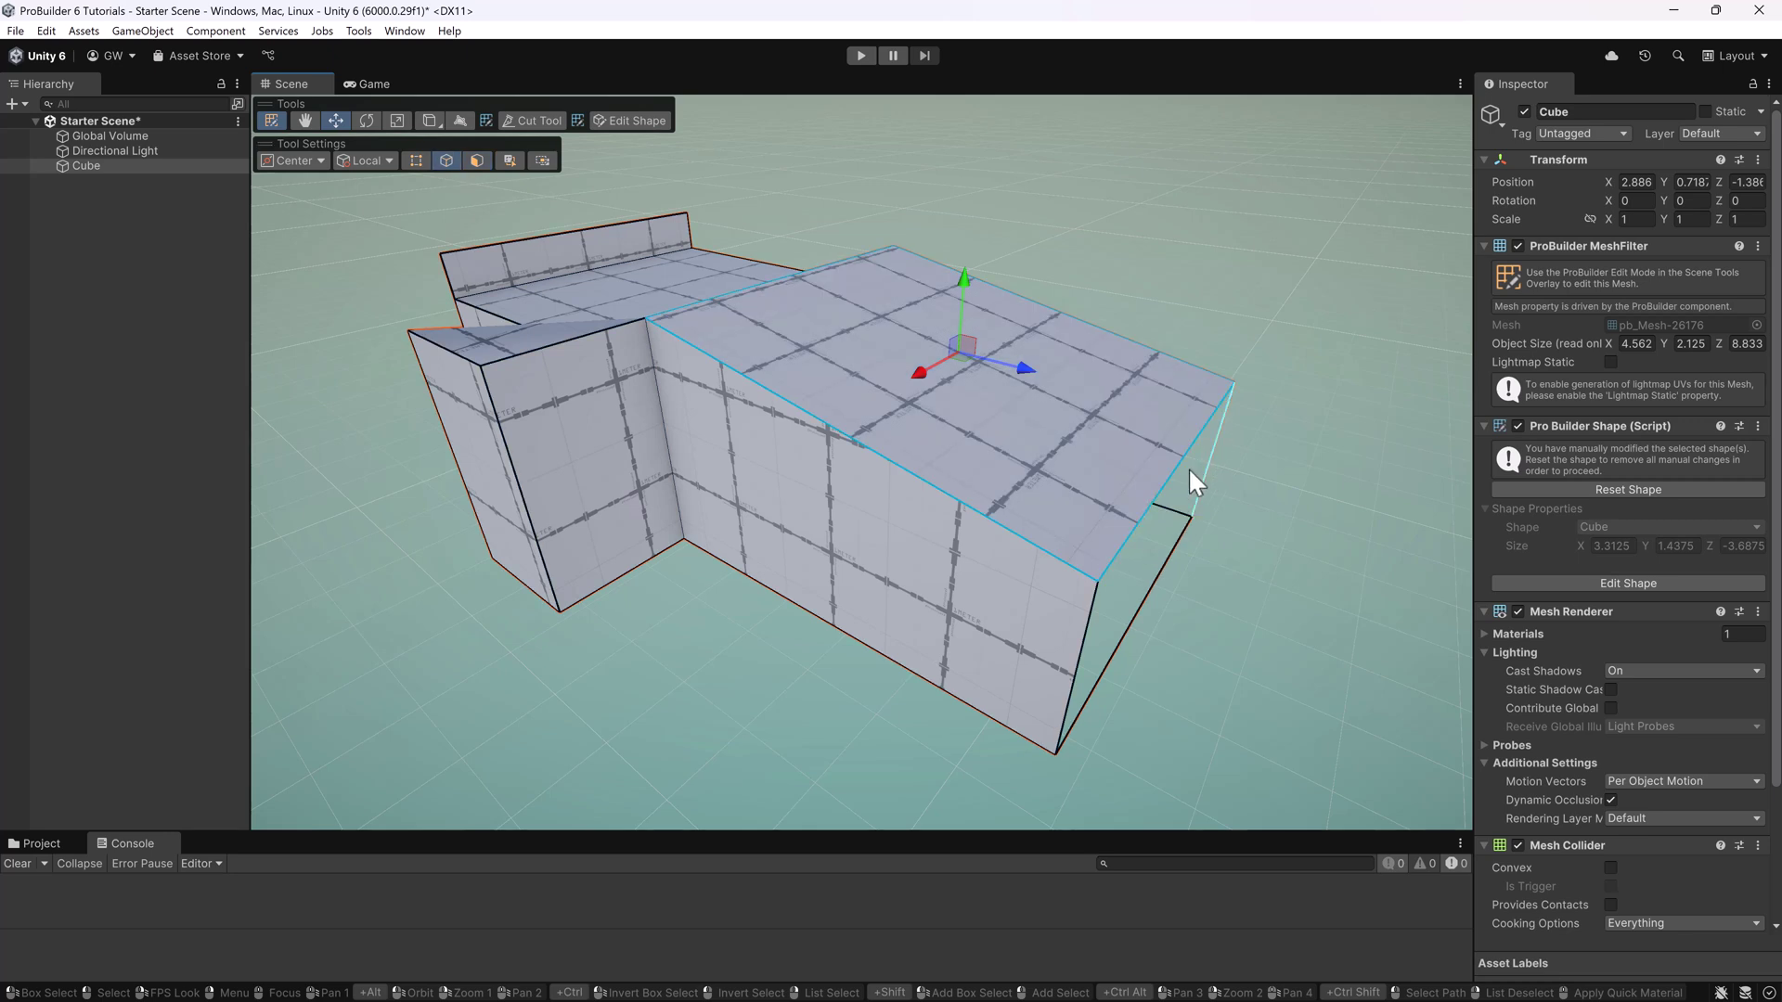
click(1185, 457)
drag(1185, 457, 1160, 585)
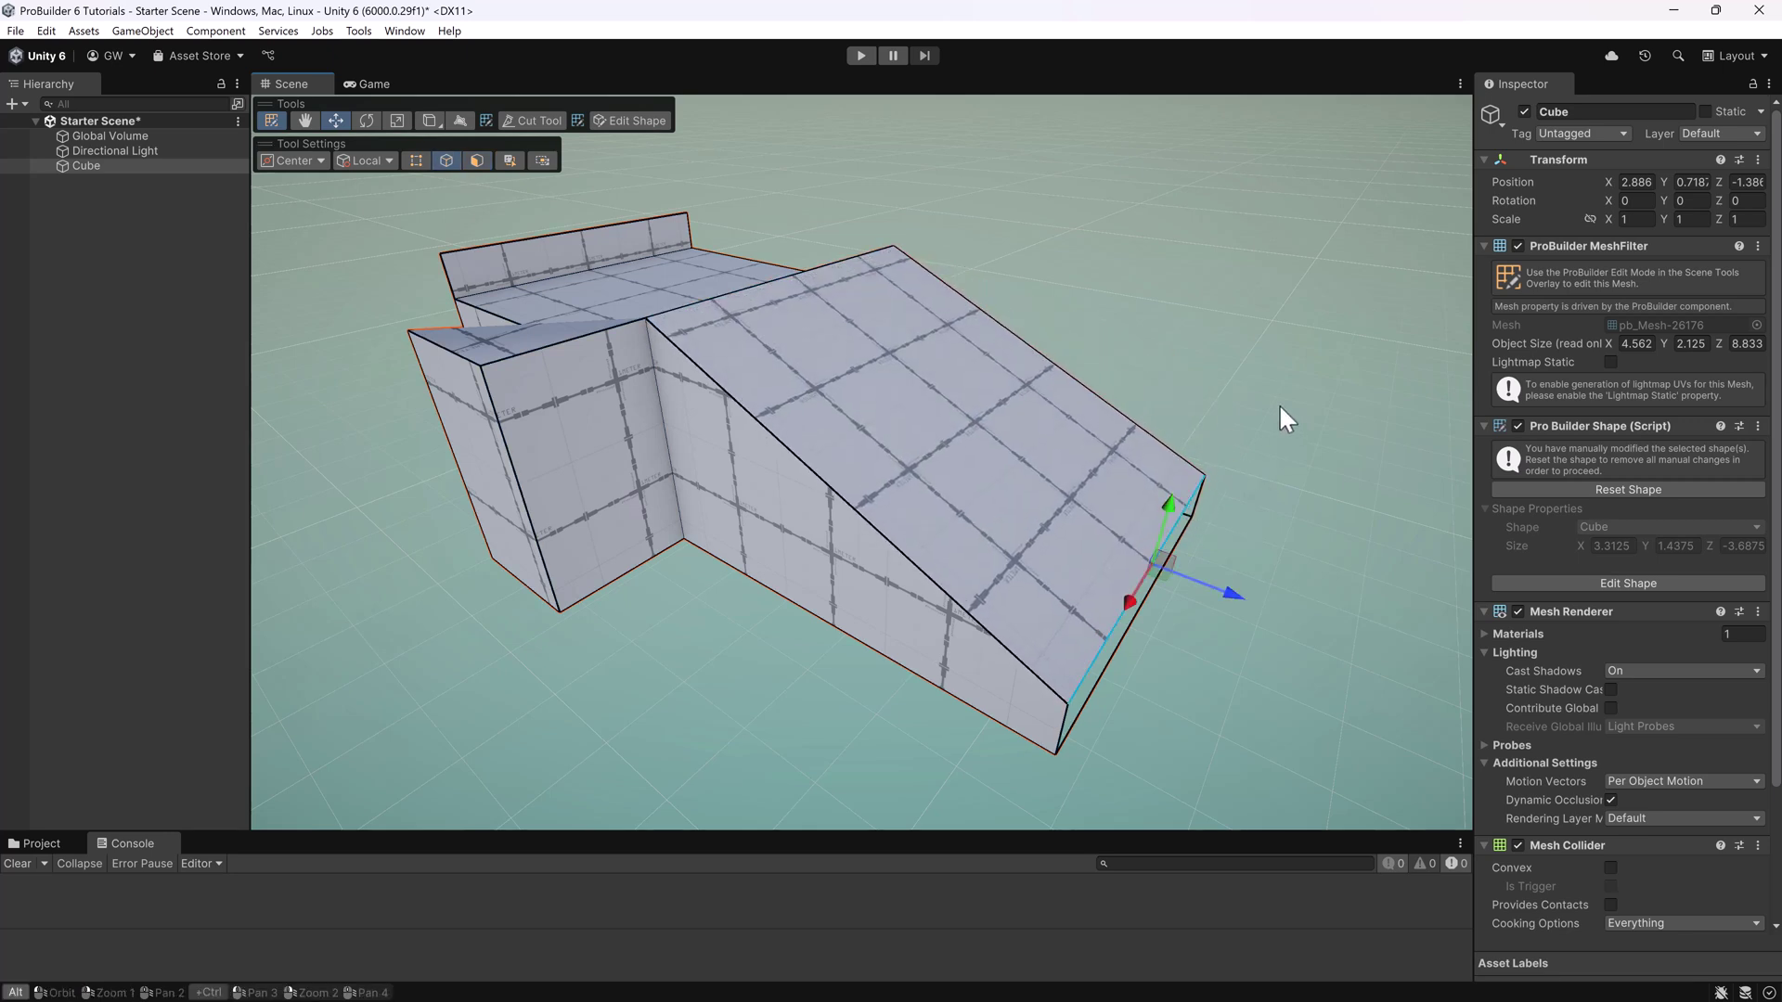
Step: Inset the sloped top face by scaling a new inner face uniformly within it
alt+drag(1279, 404, 1206, 372)
click(476, 159)
click(889, 336)
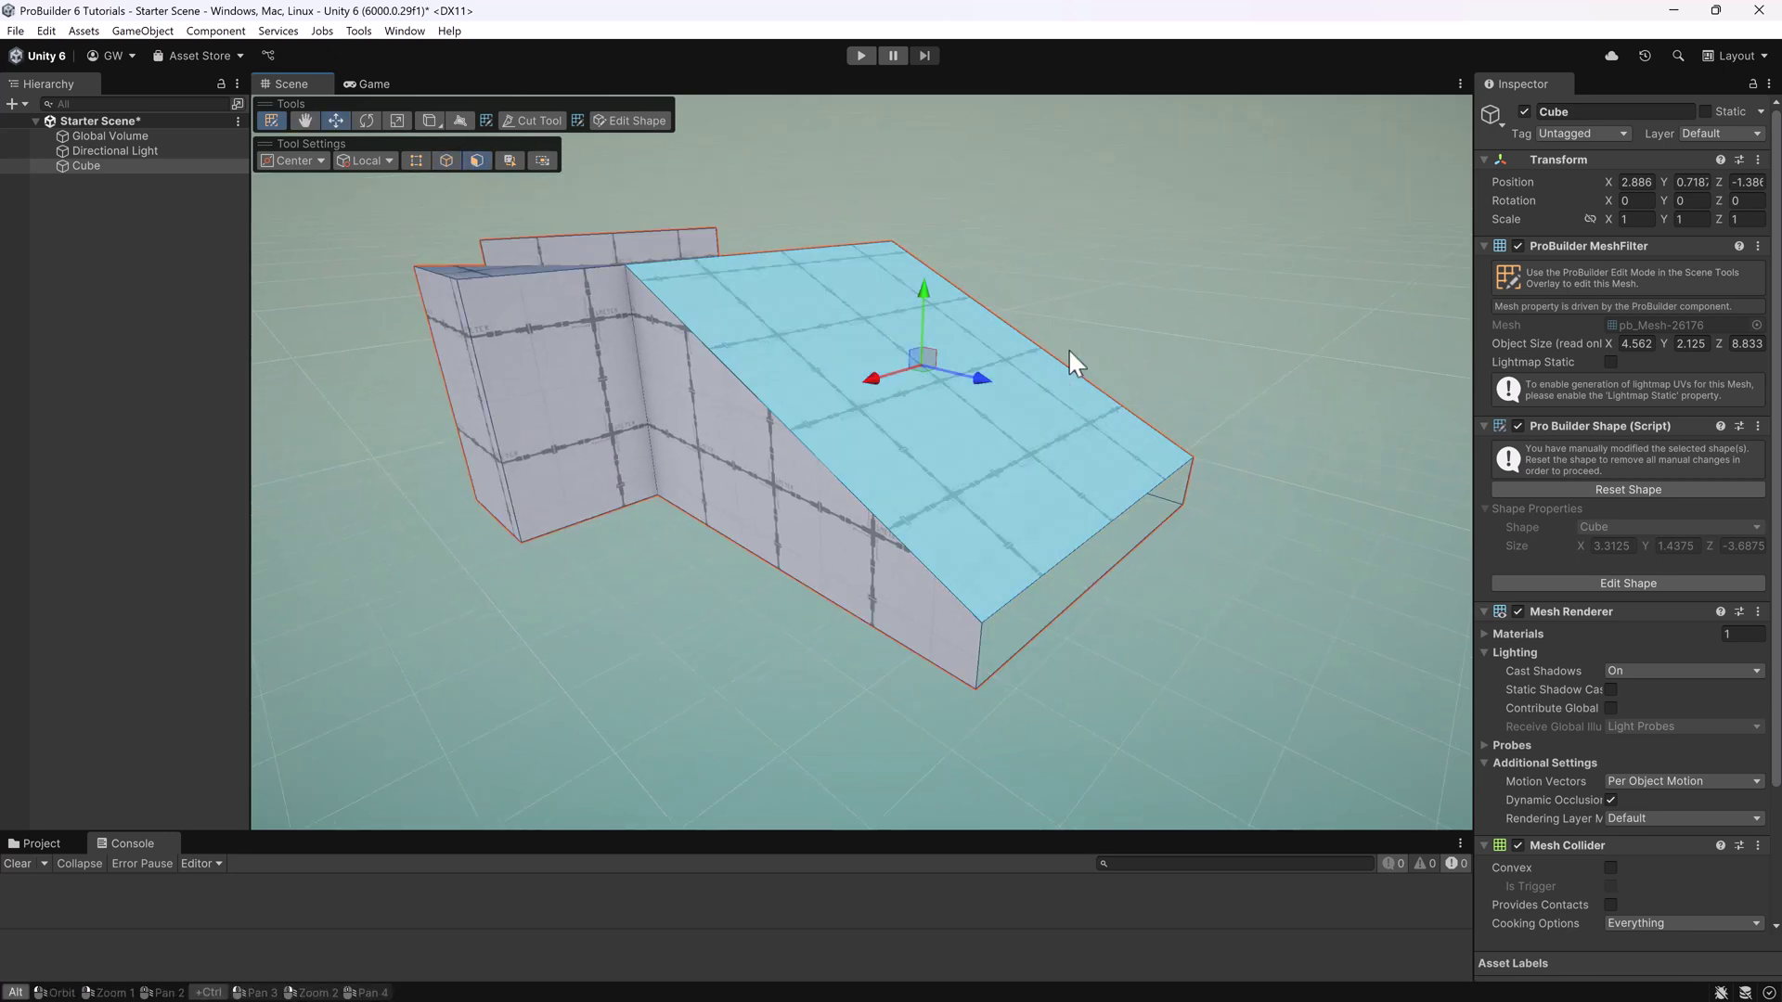
alt+drag(1067, 352, 870, 491)
shift+drag(914, 397, 905, 409)
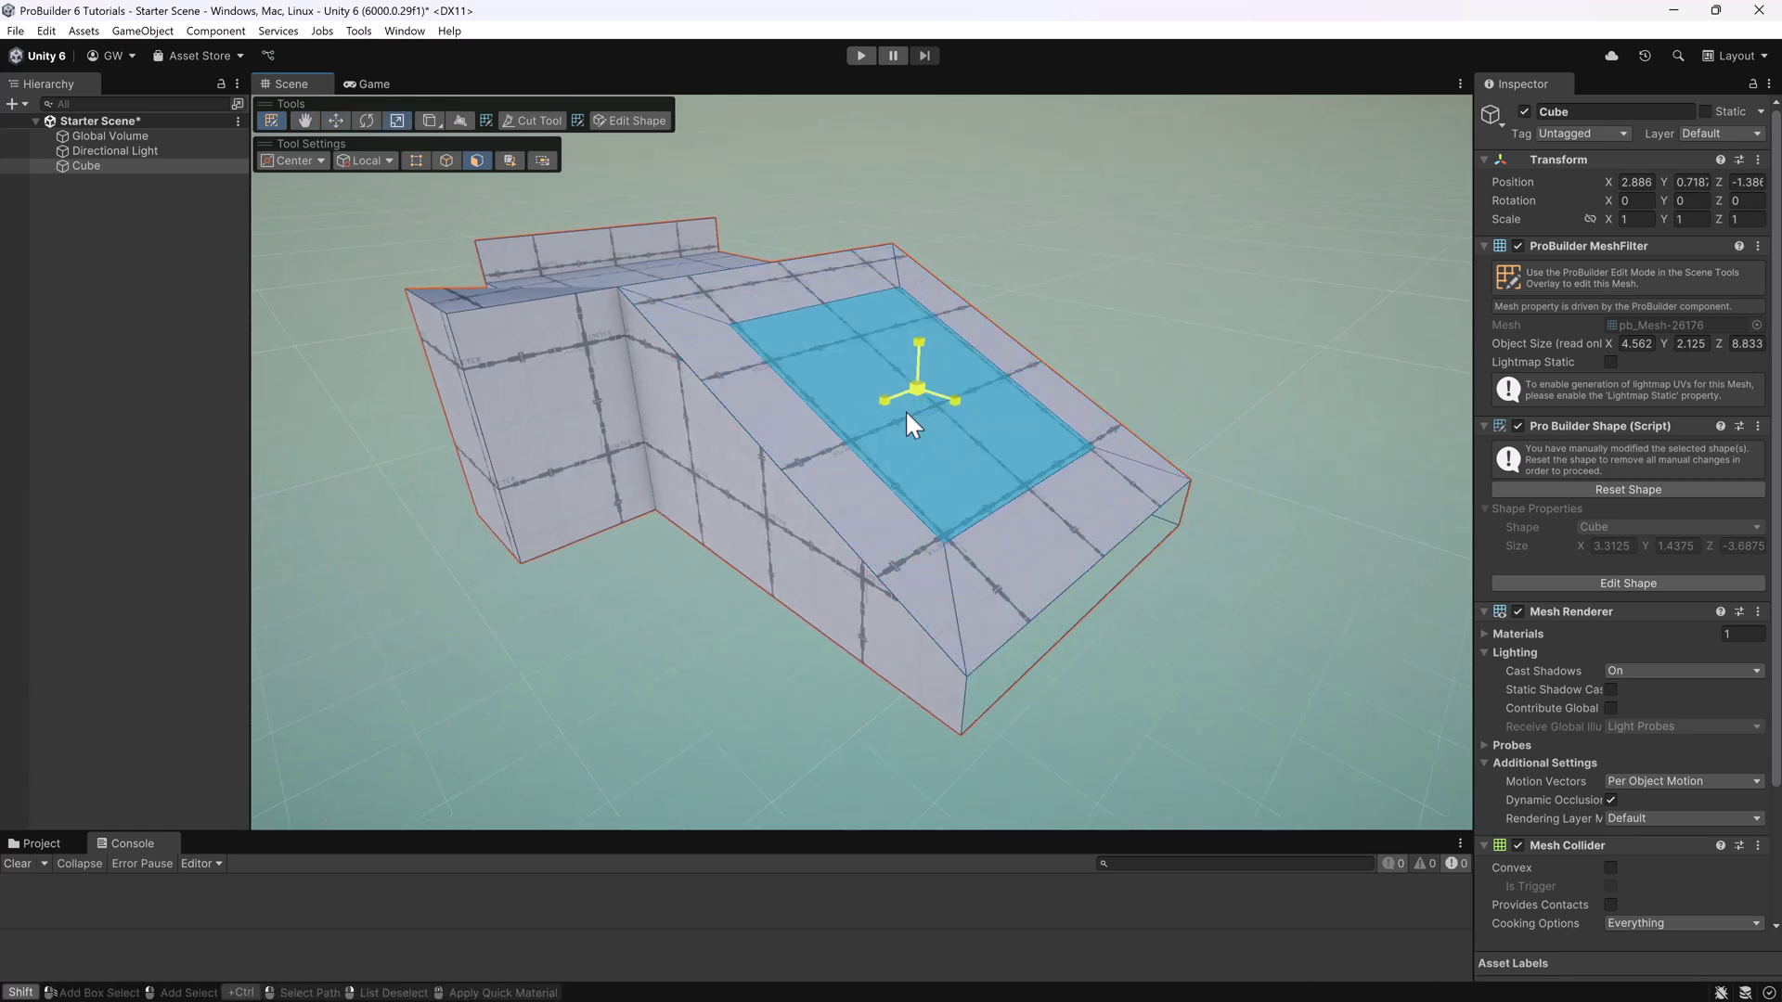
Step: Extrude the inset face upwards and shift it outwards to a mesh Y size of about 3.18, and undo both changes
alt+drag(991, 450, 945, 443)
shift+drag(961, 292, 965, 190)
drag(973, 254, 1076, 196)
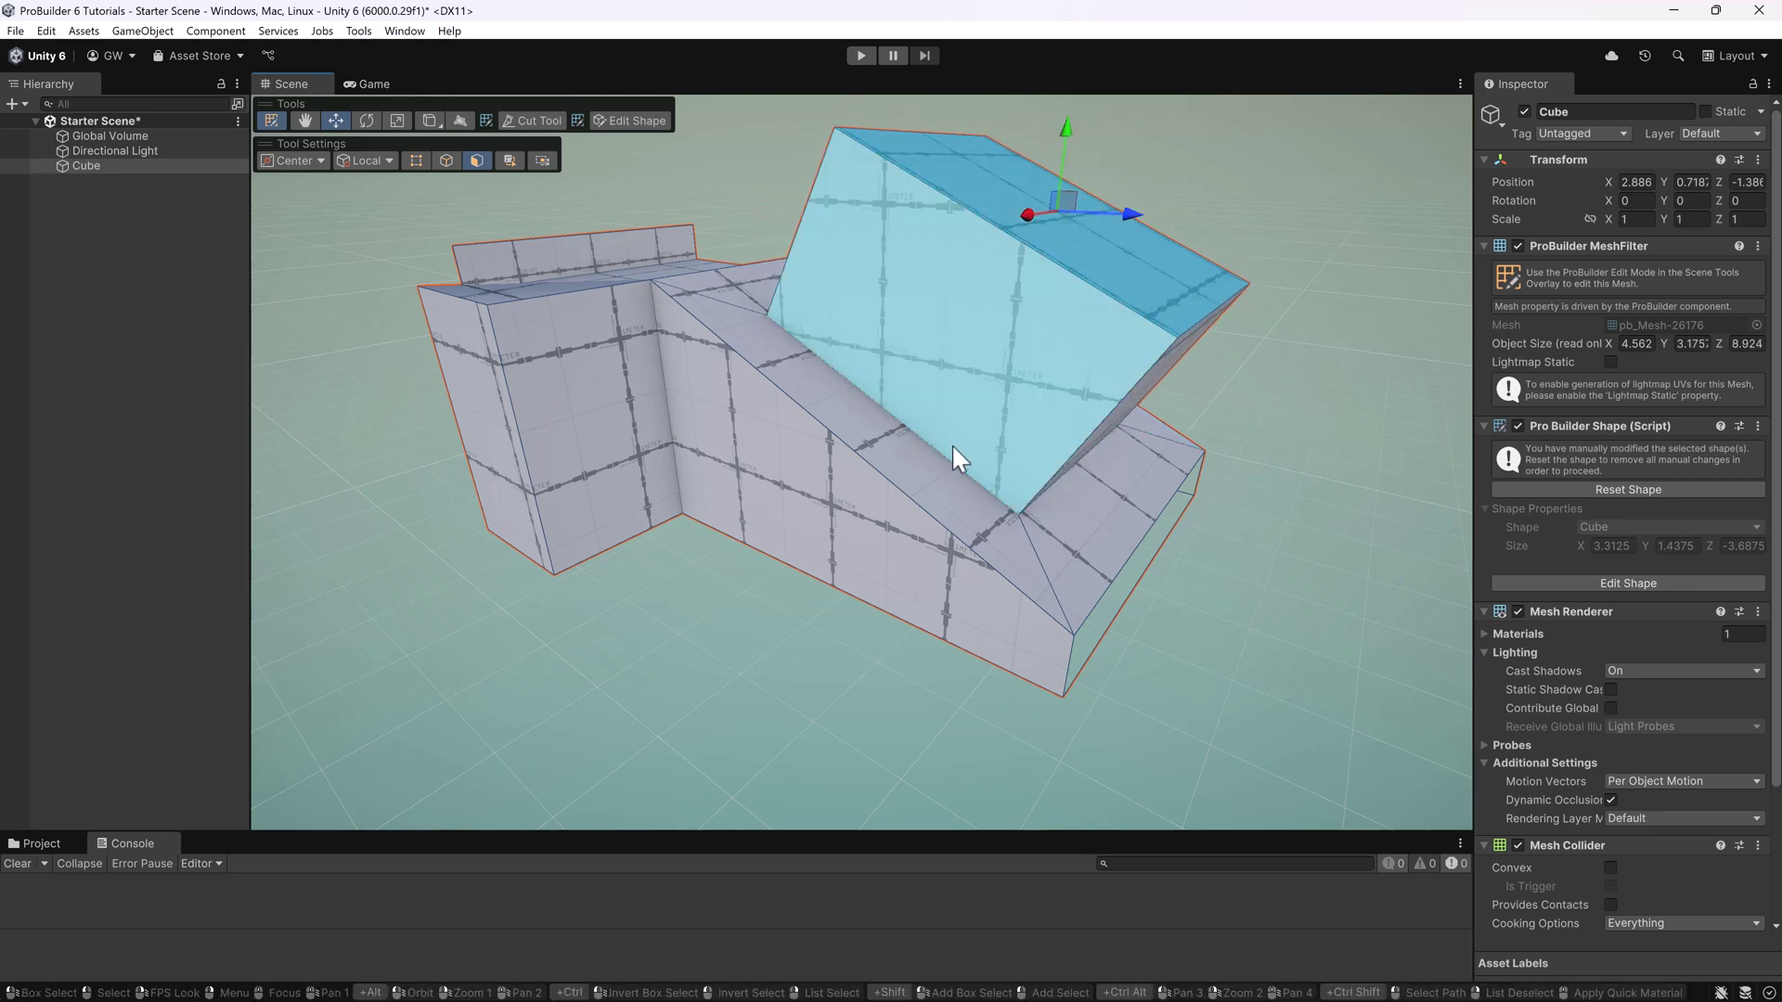
key(ctrl+z)
key(ctrl+z)
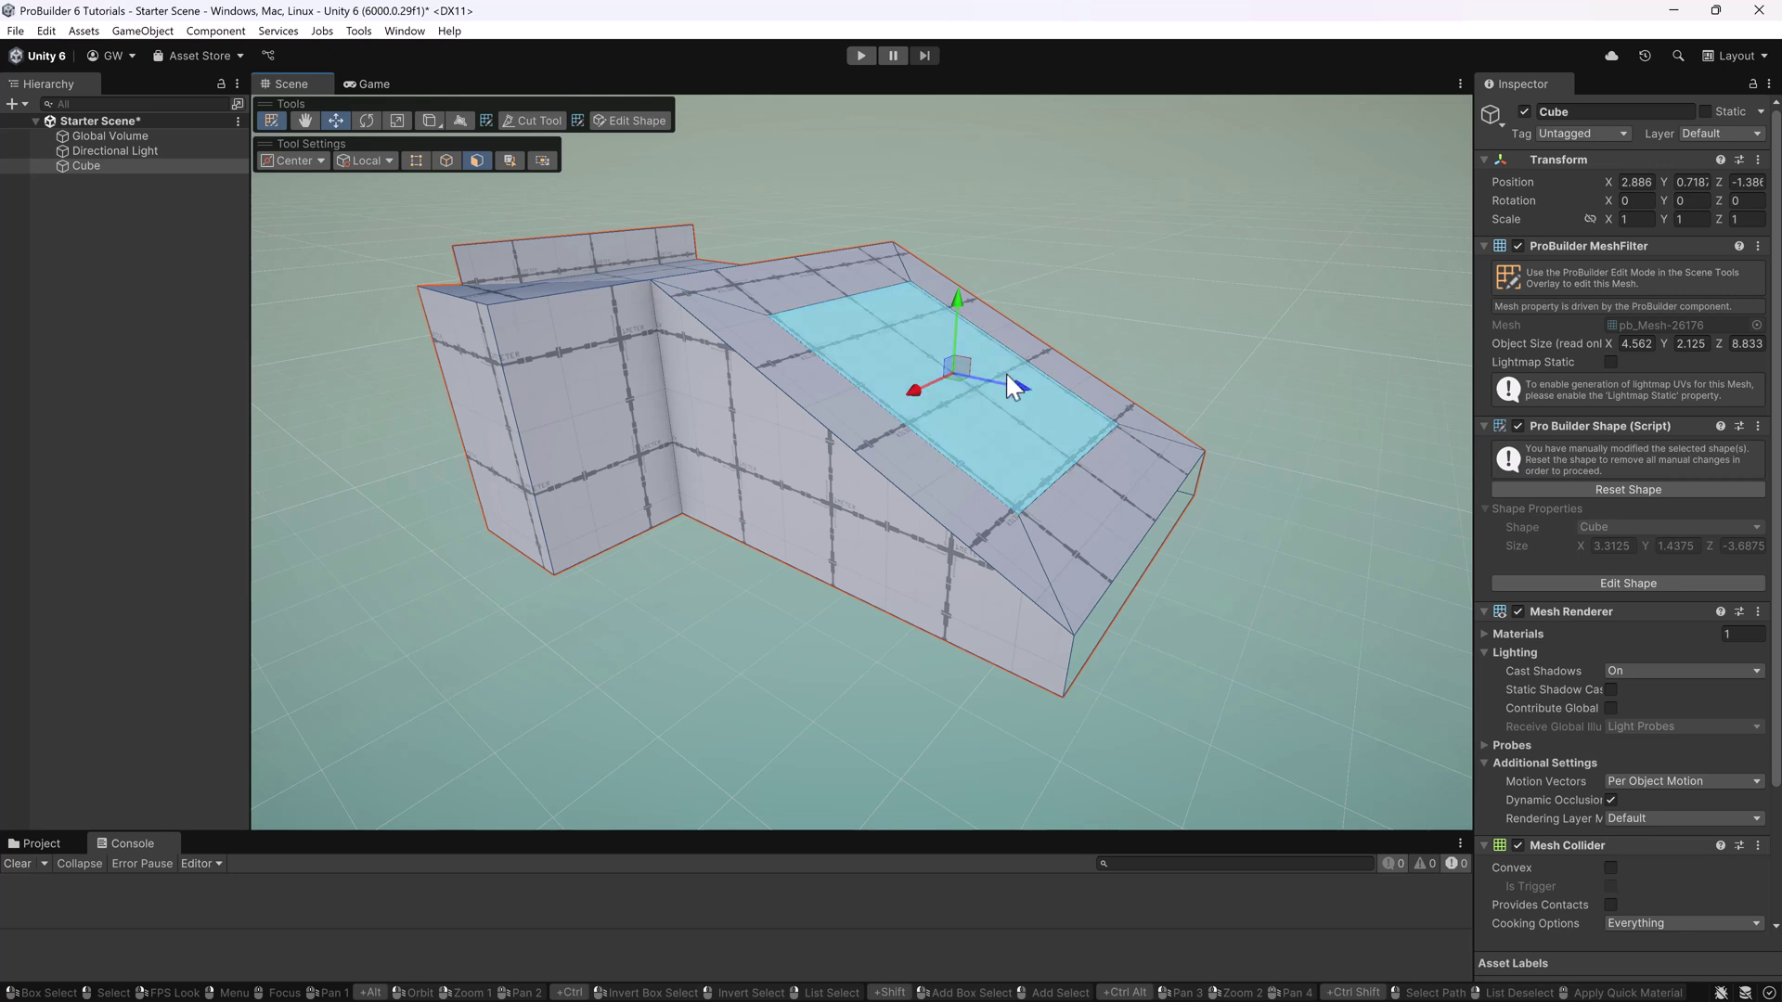
Step: Set the transform handle orientation to Element for the selected inset face
alt+drag(1028, 331, 1076, 336)
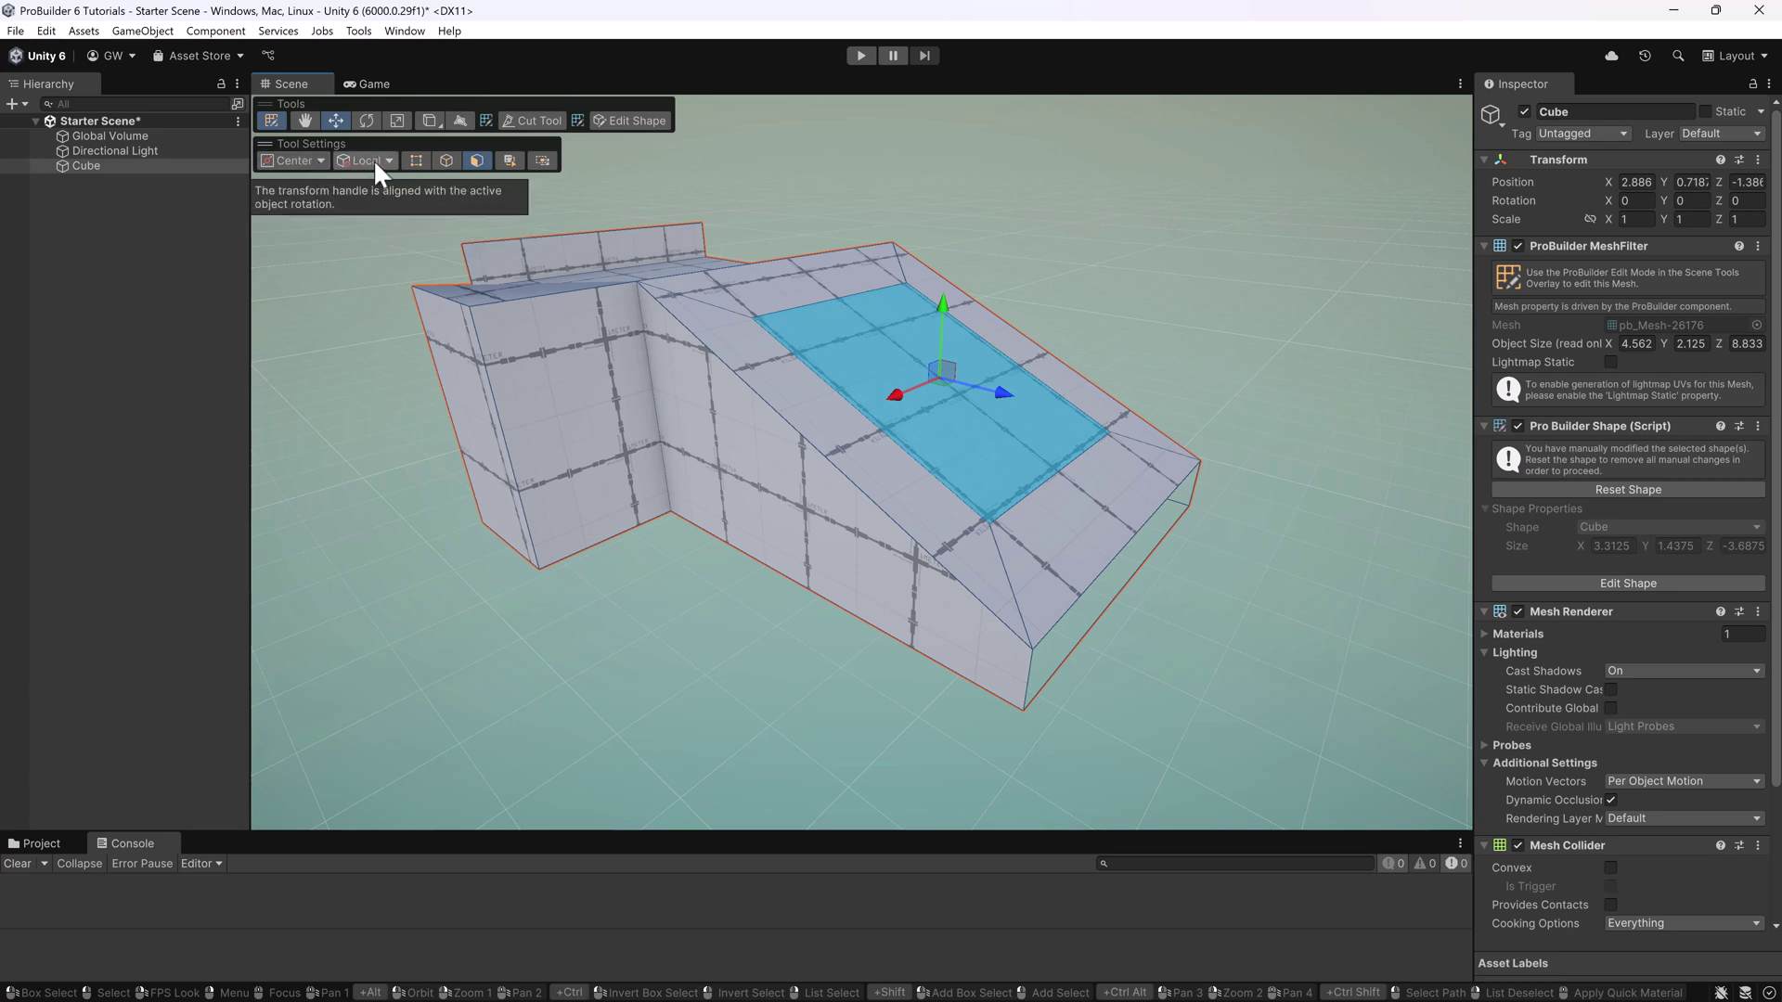
click(374, 160)
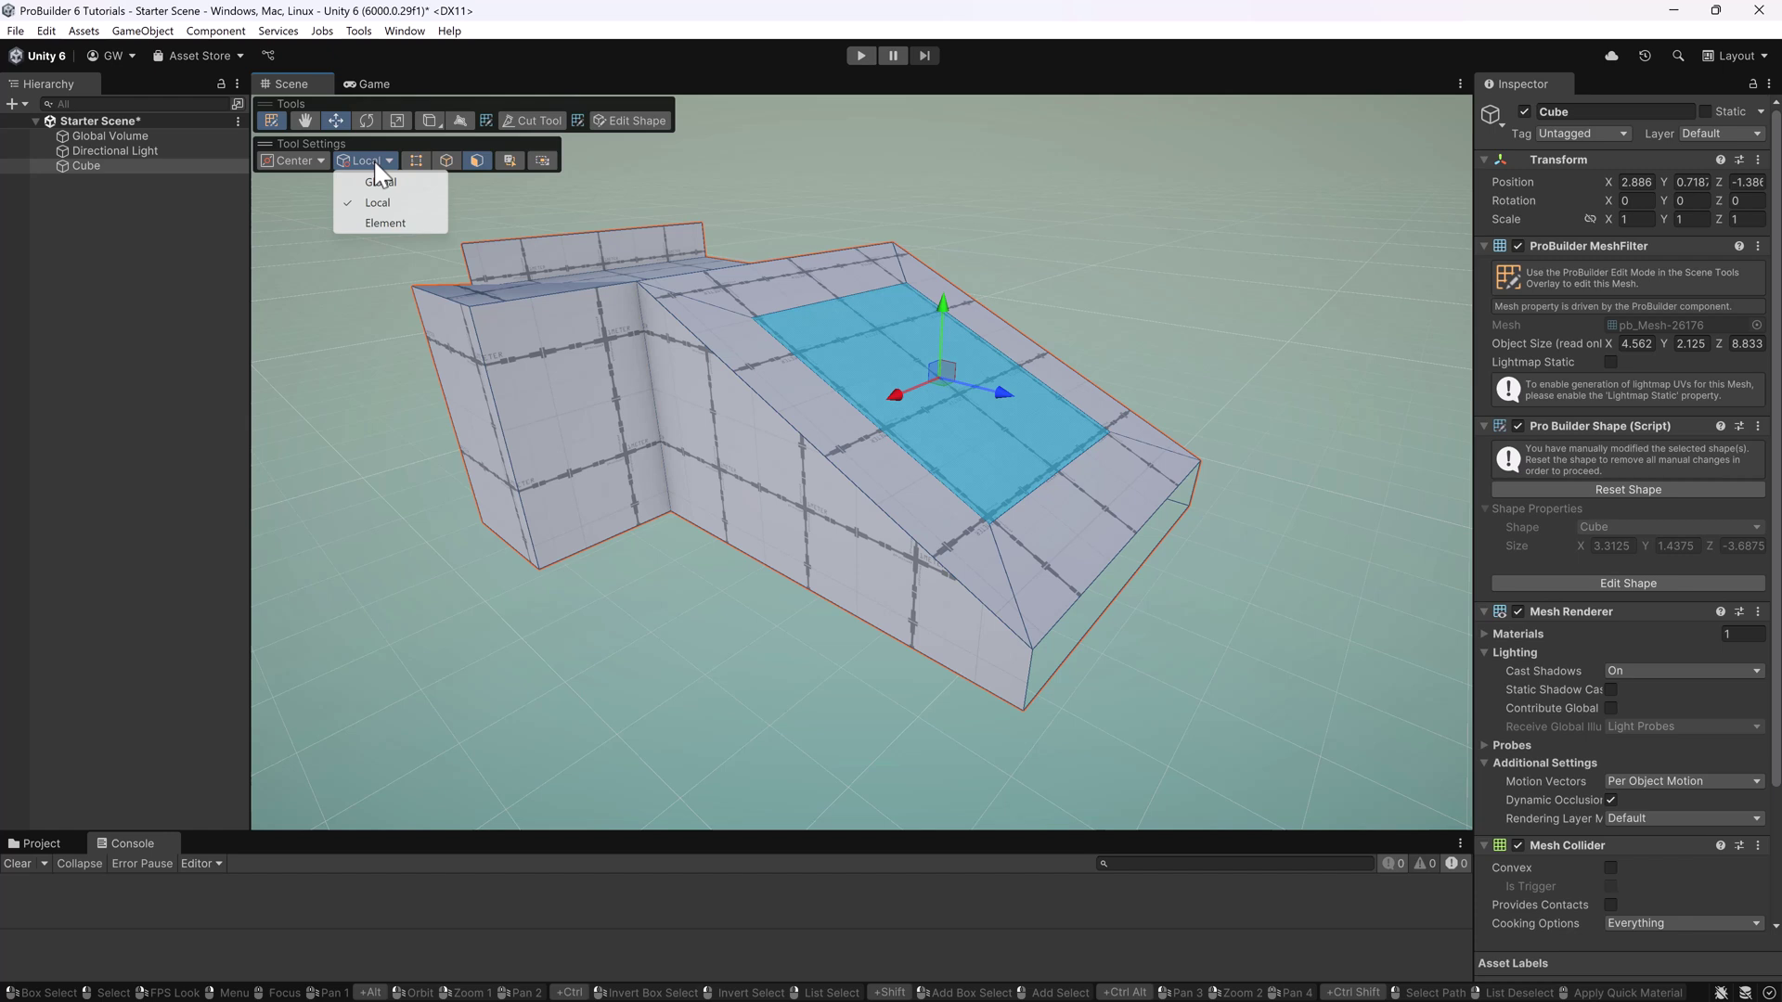
click(386, 224)
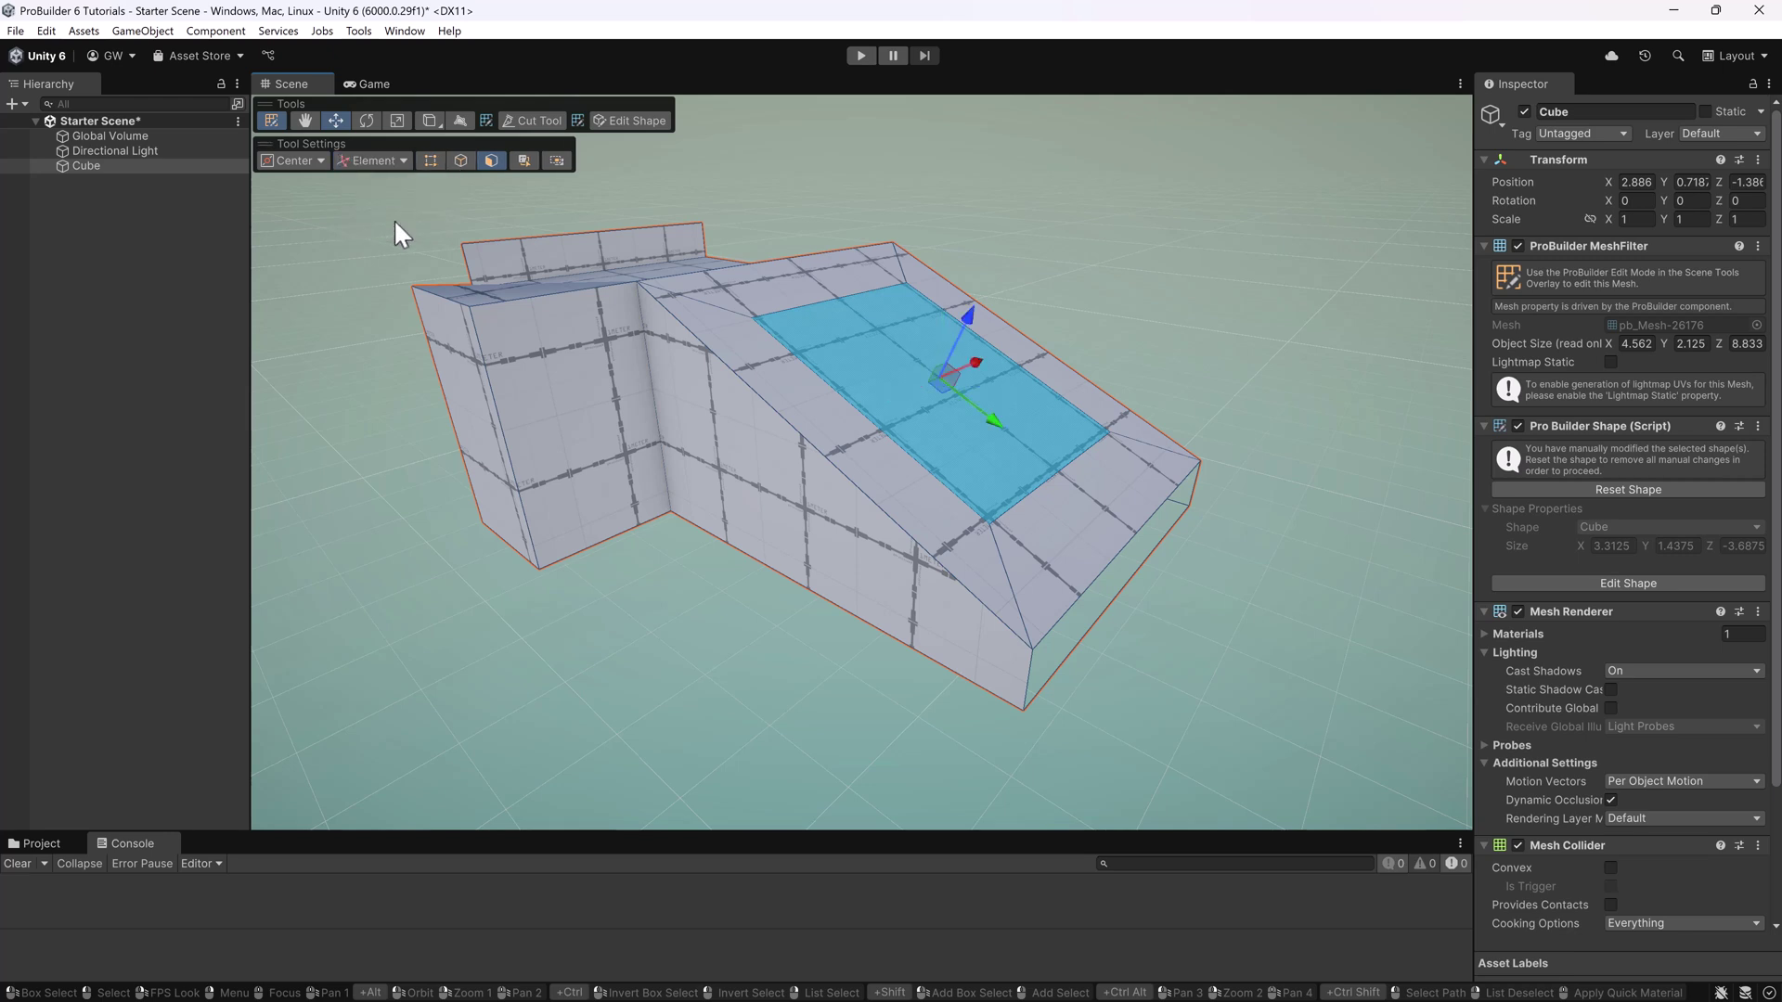
Step: Extrude the inset face along its own normal to a mesh Y size of about 2.52, and undo the extrusion
alt+drag(1190, 455, 1073, 215)
scroll(1171, 455, down, 4)
key(ctrl+z)
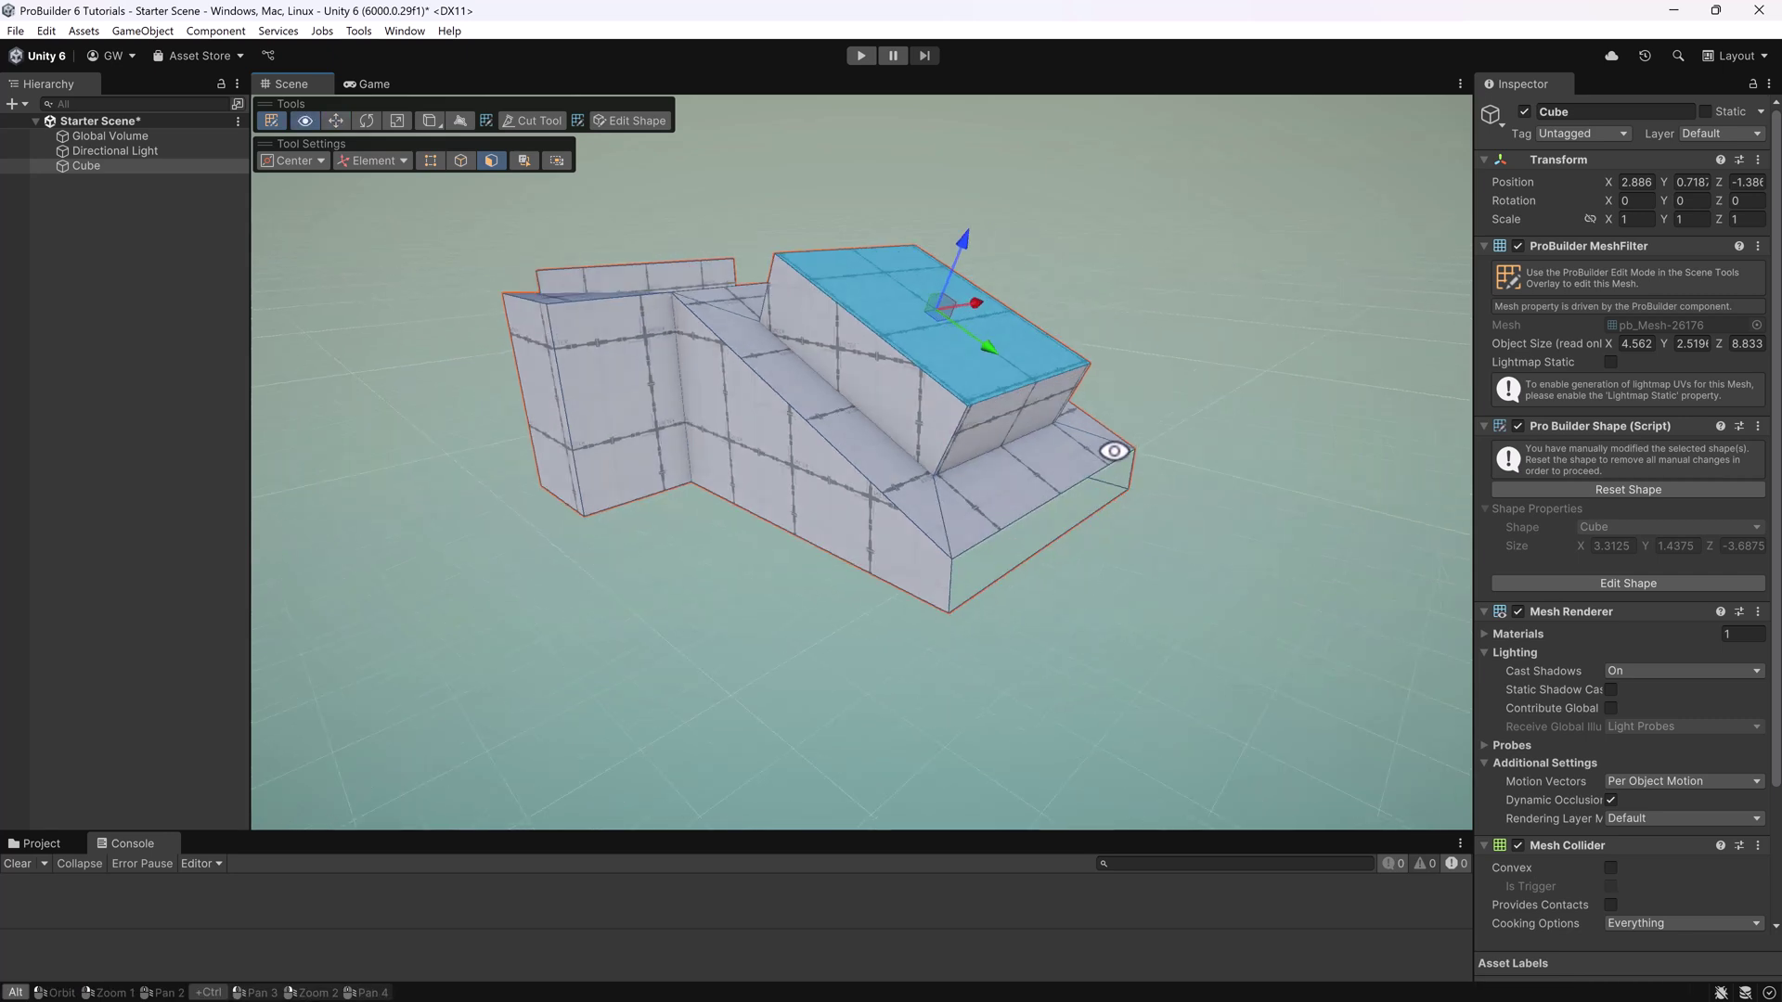
key(ctrl+z)
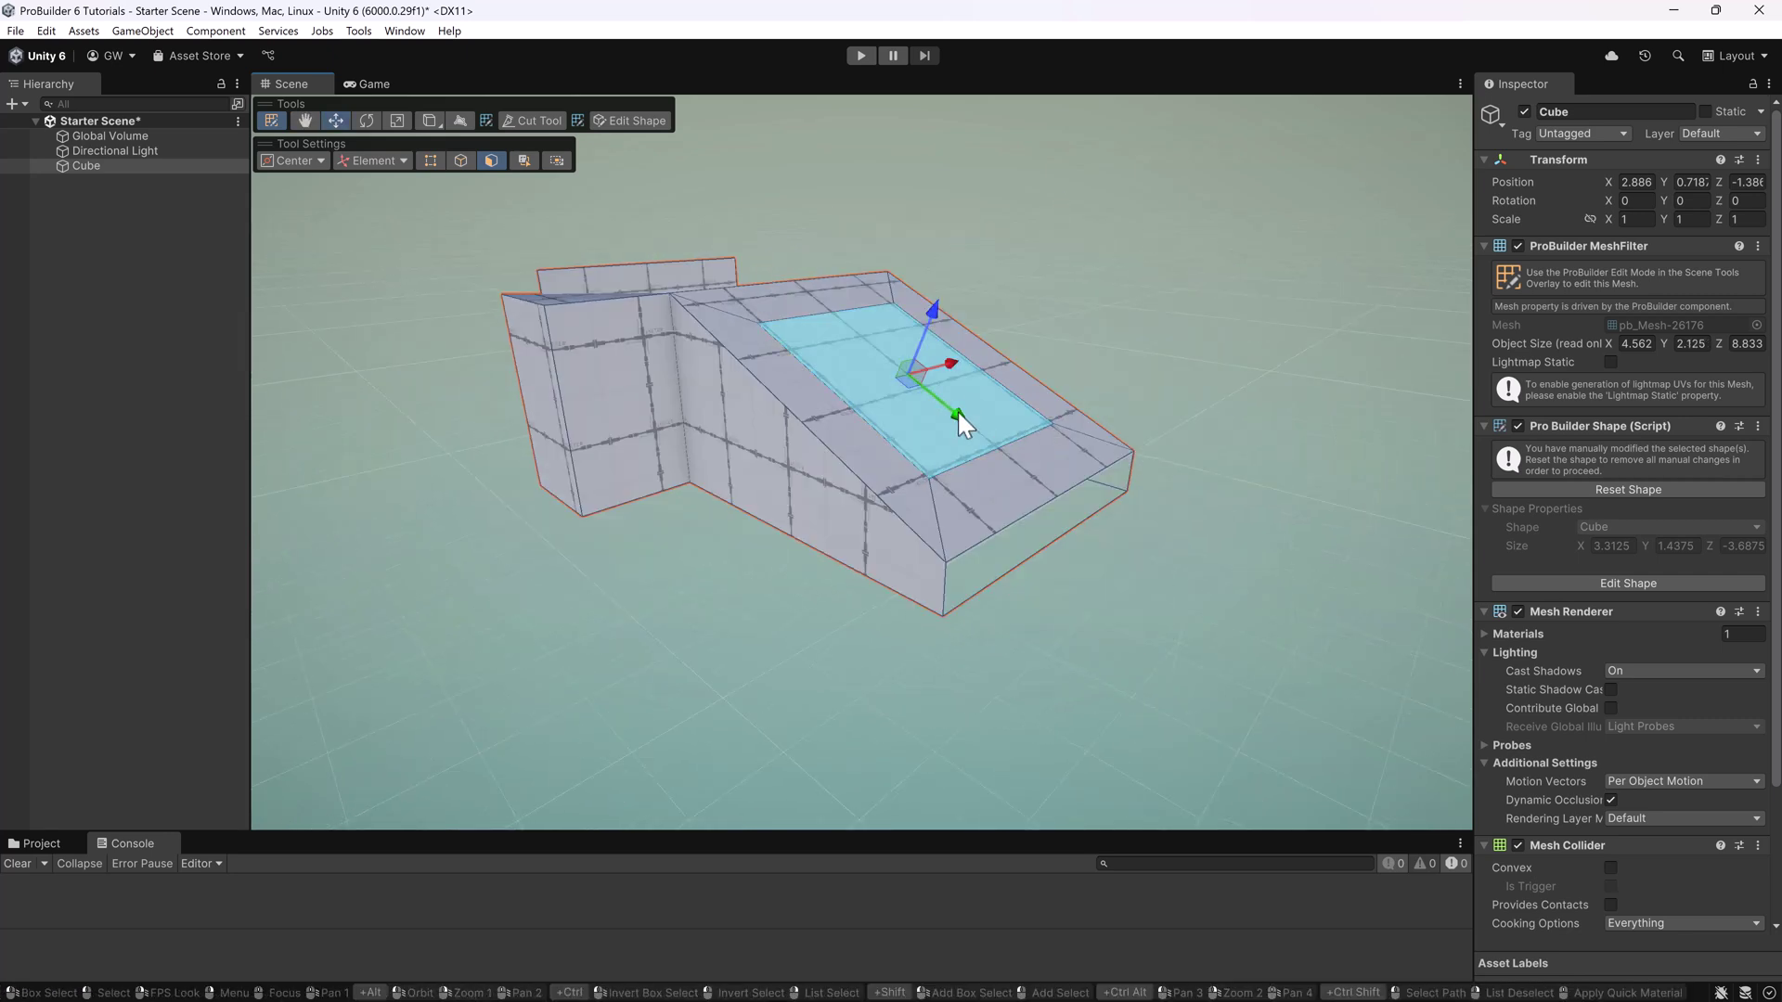
Step: Slide the inset face slightly down within the slope, and select its upper edge in edge selection mode
mouse_move(911, 385)
mouse_down()
mouse_move(928, 405)
mouse_move(927, 369)
mouse_move(863, 371)
mouse_move(910, 419)
mouse_move(922, 384)
mouse_up()
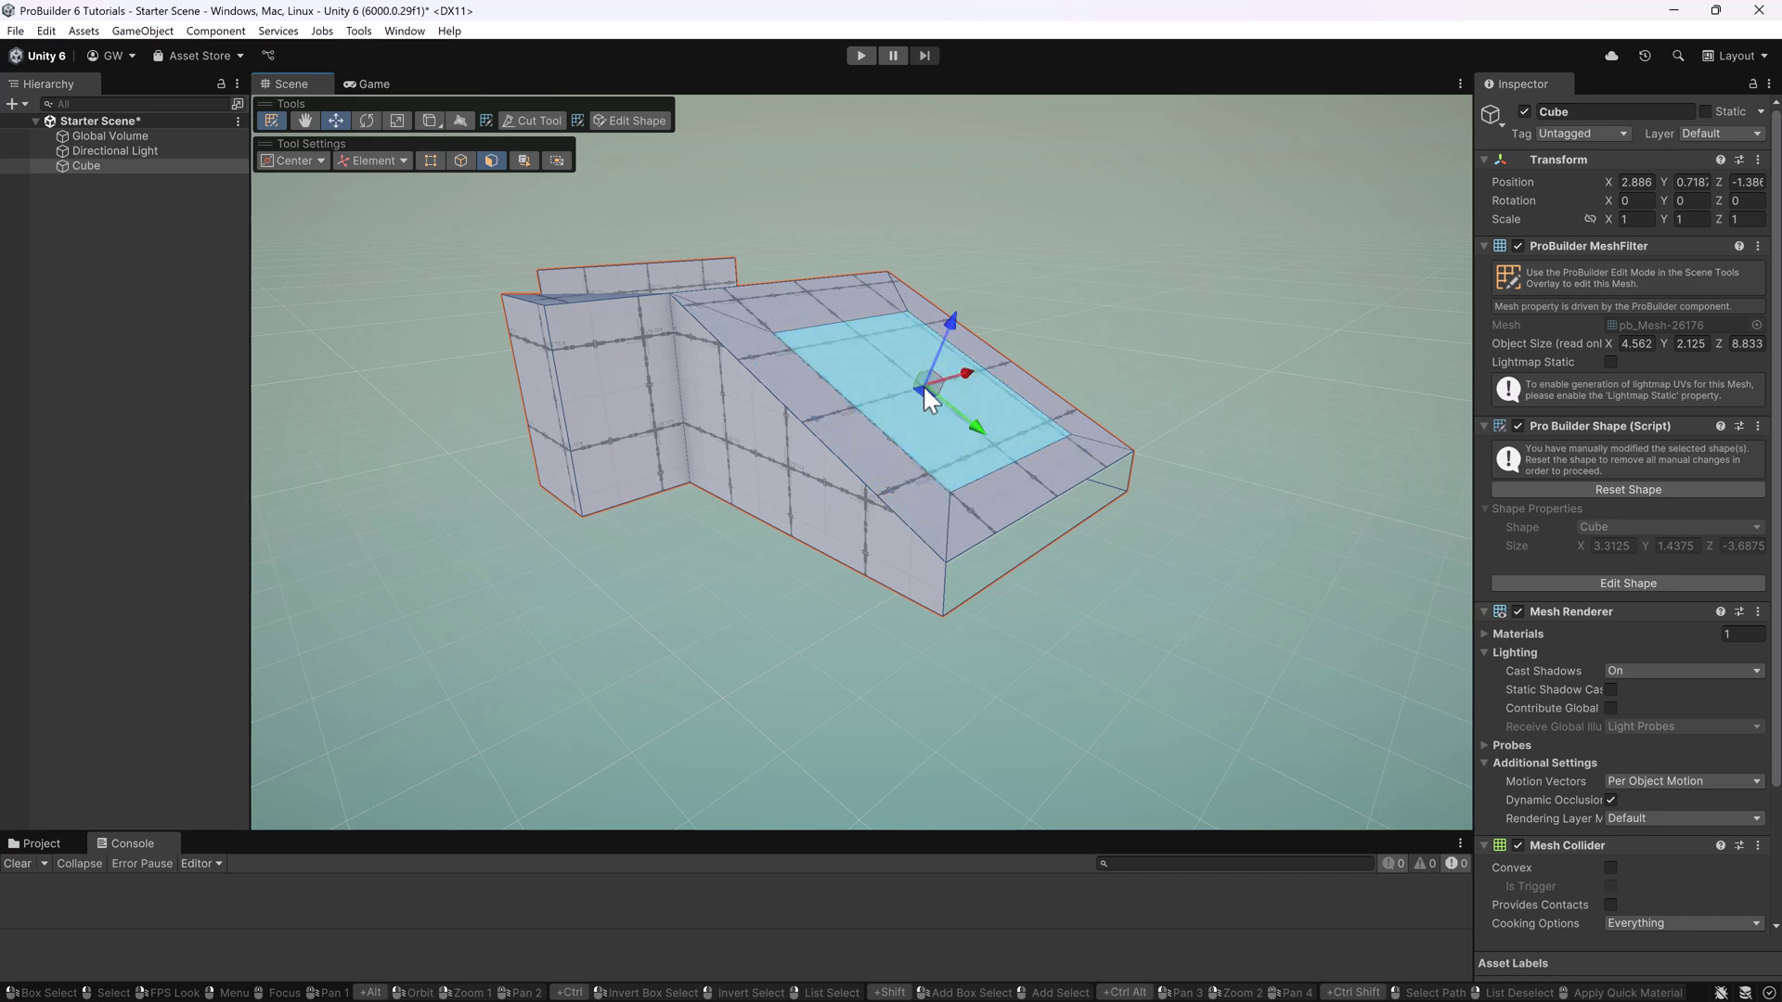
click(460, 160)
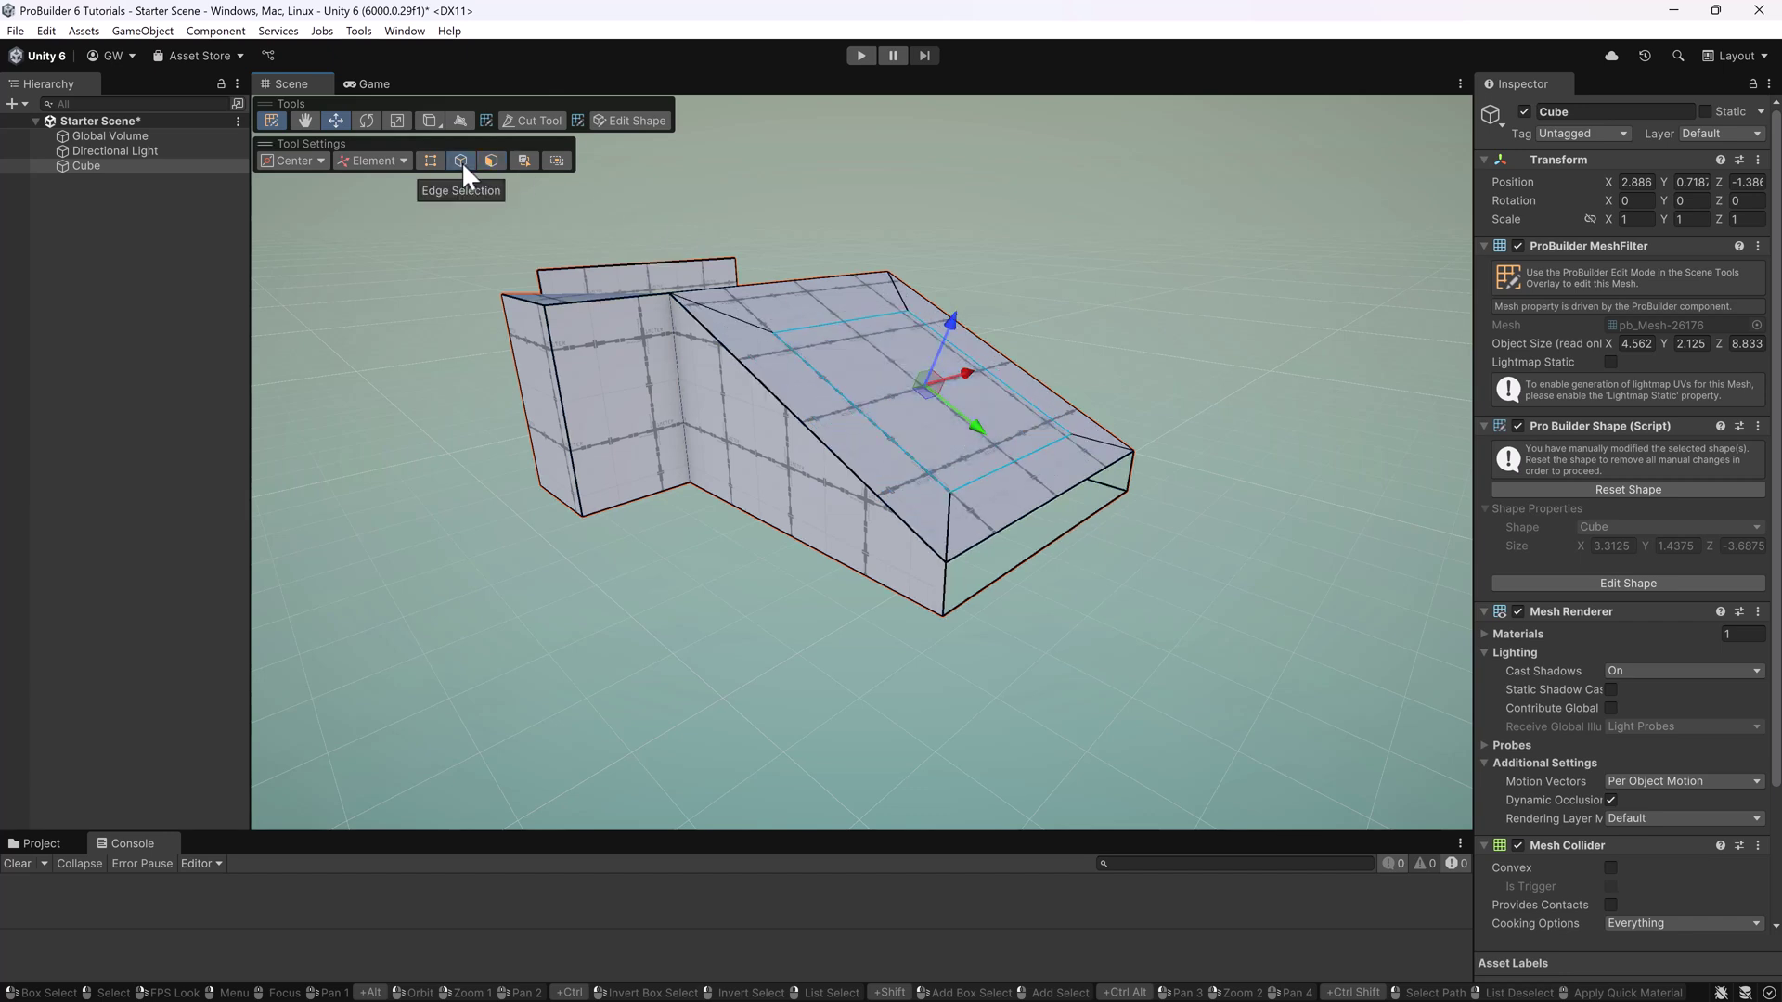
click(854, 323)
alt+drag(848, 429, 885, 362)
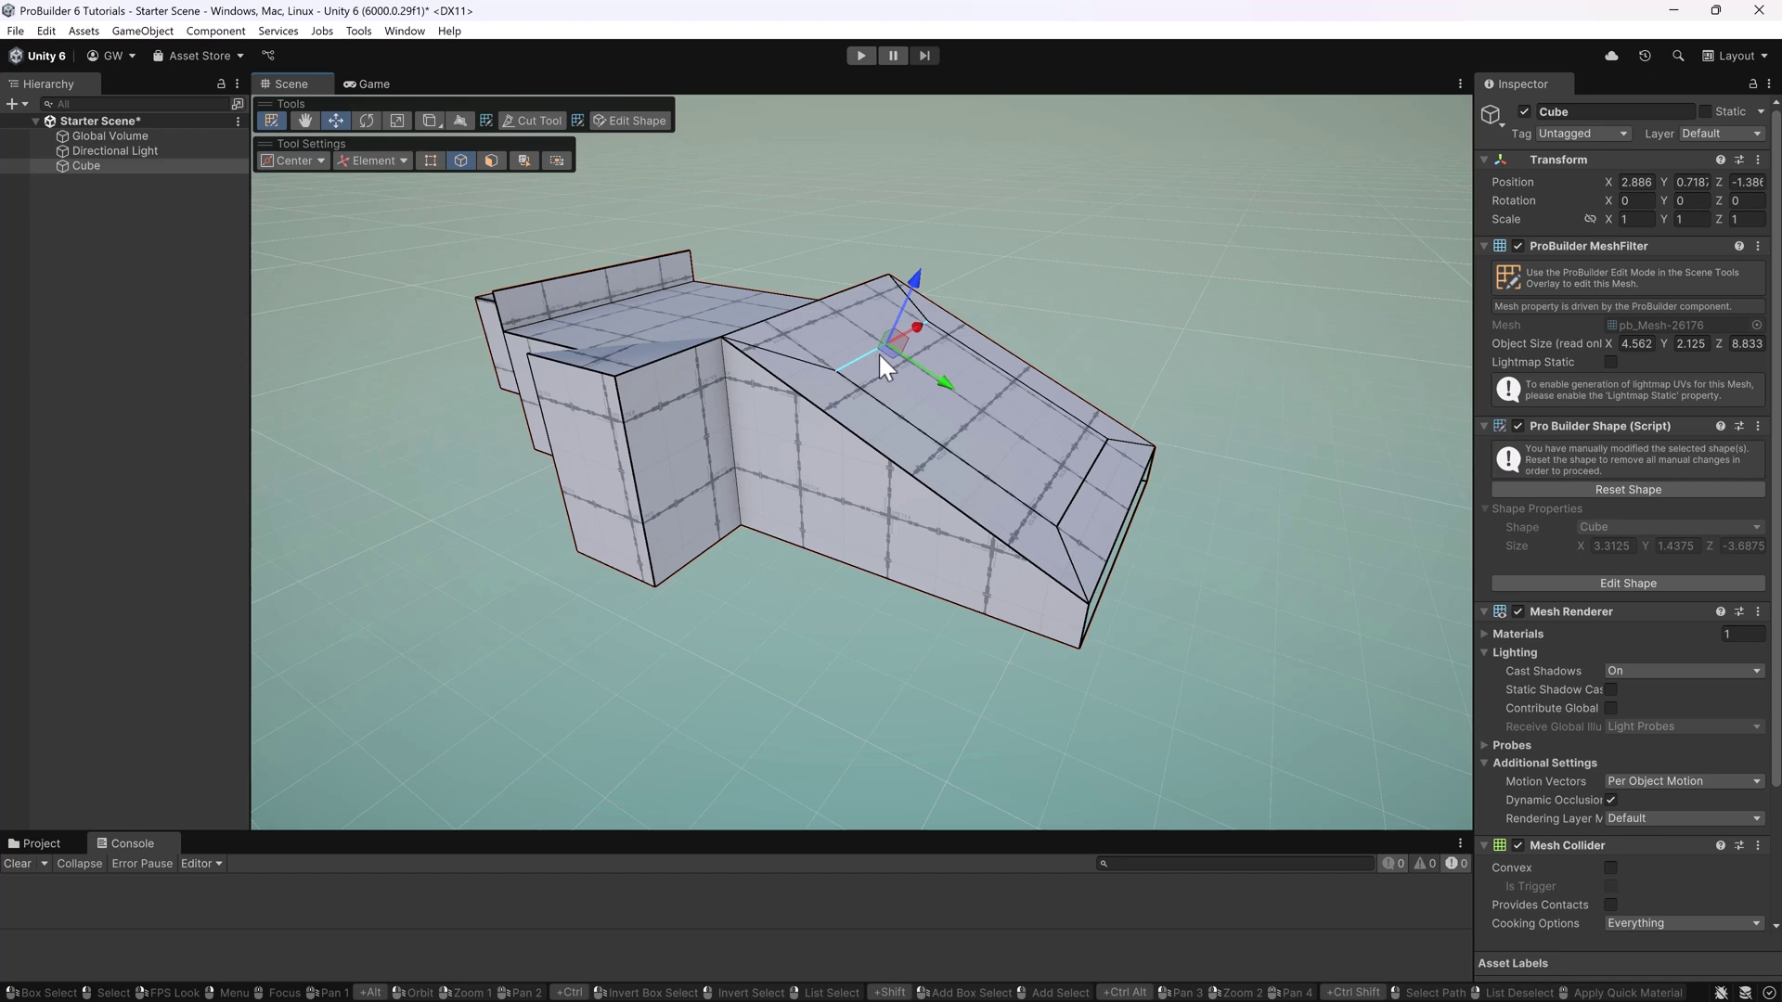
Step: Select the inset face's lower edge, and a corner vertex of the inset in vertex mode, to compare their Element handle orientations
scroll(843, 415, up, 4)
alt+drag(945, 434, 1040, 376)
click(1189, 451)
click(1246, 481)
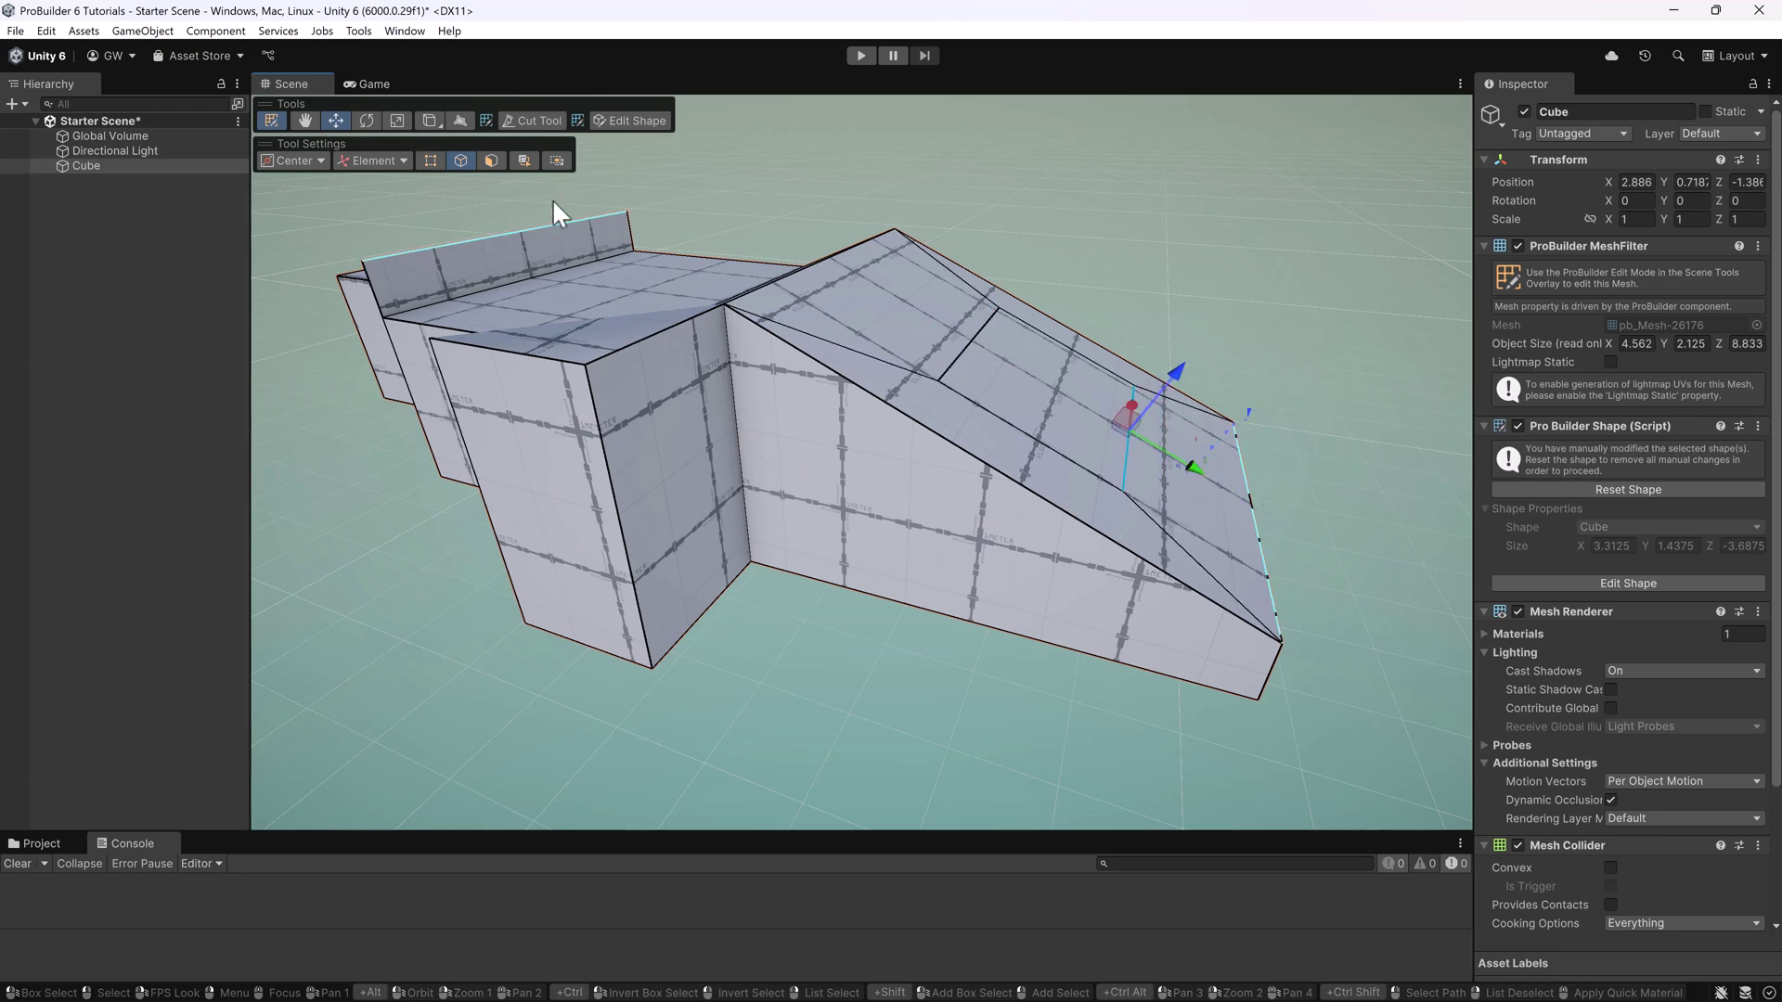
click(430, 161)
click(948, 376)
alt+drag(948, 375, 898, 369)
alt+drag(880, 462, 932, 535)
Step: Delete the modified cube and create a new ProBuilder cube about 4.94 x 2.2 x 4.36 in size
key(Escape)
scroll(932, 527, up, 3)
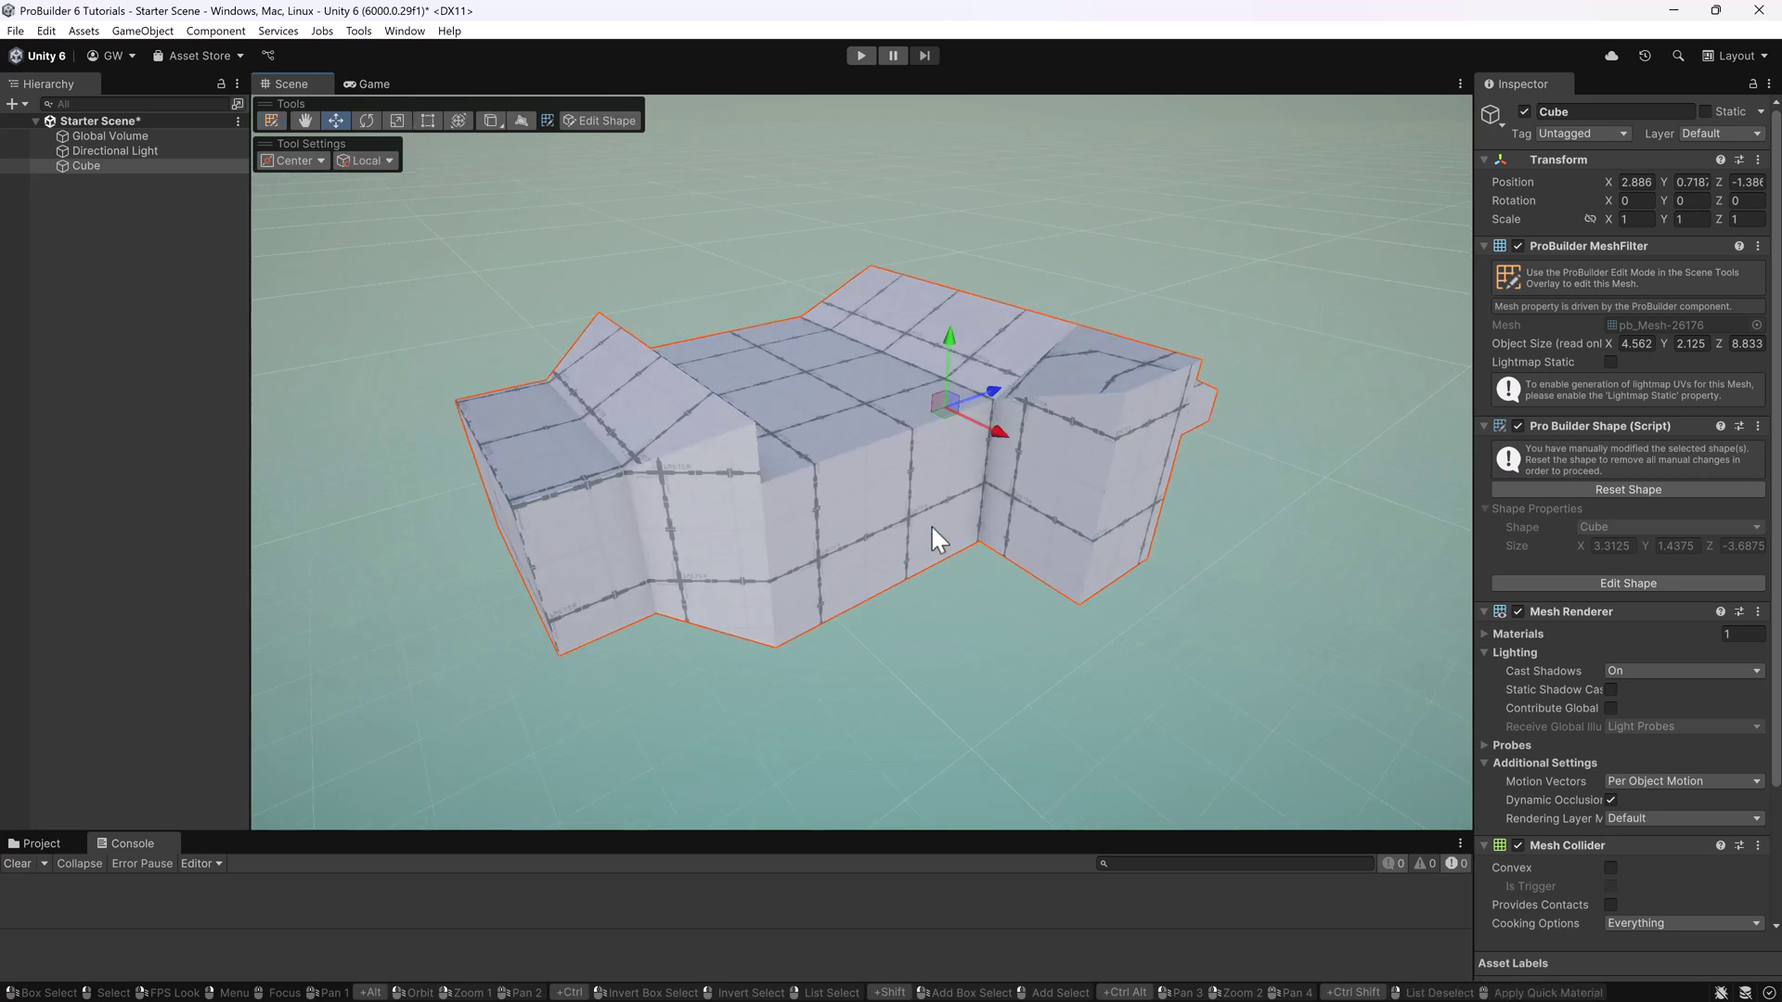
key(Delete)
click(491, 120)
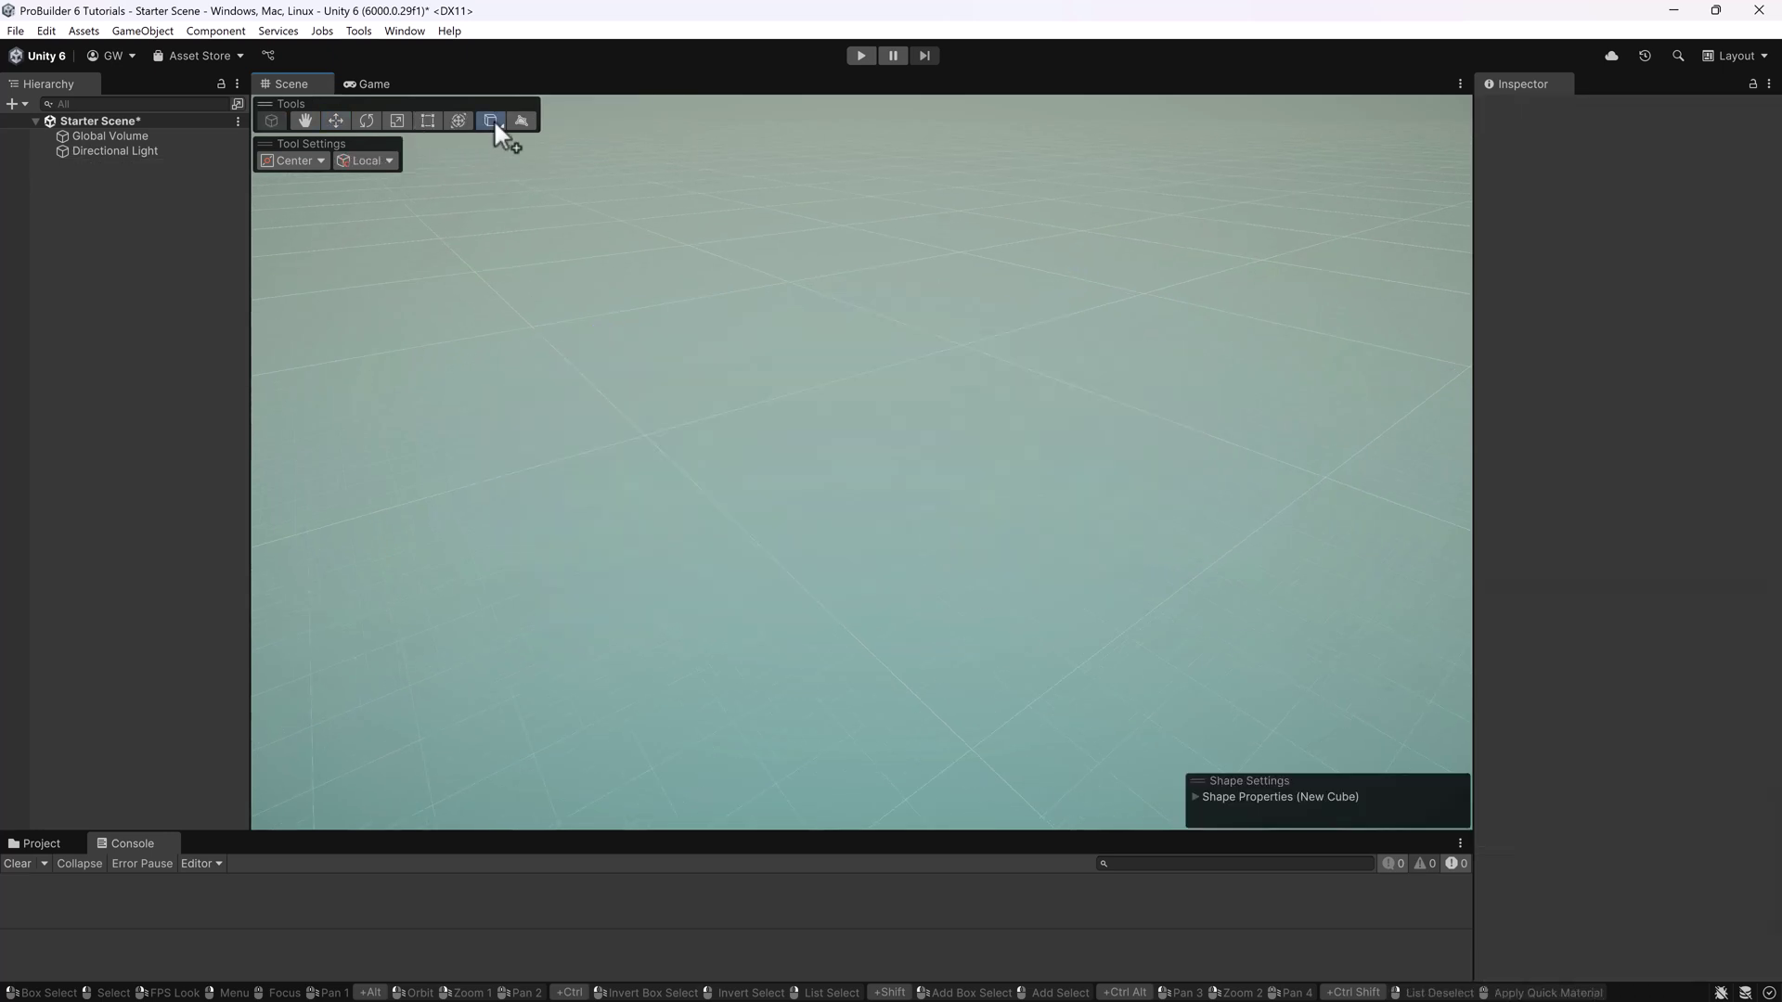
drag(878, 387, 872, 624)
click(882, 576)
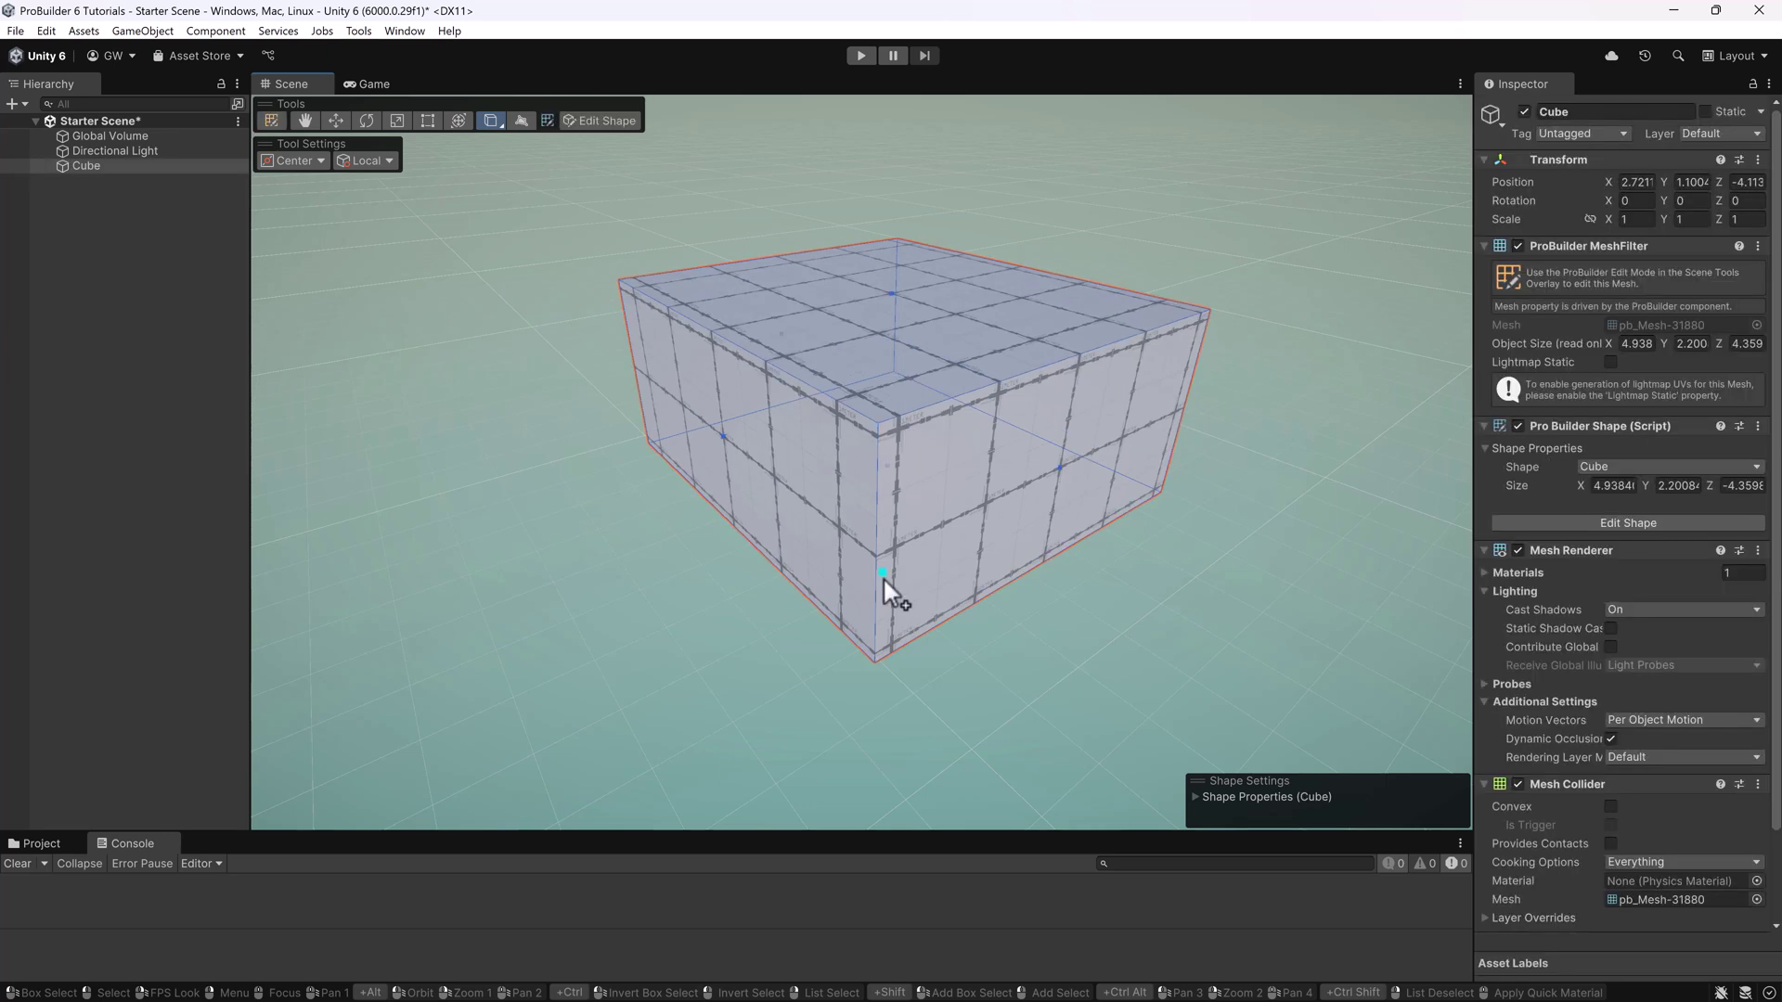
Step: Edit the new cube's edges and move one top edge inward across the top to form a sloped face
click(271, 121)
click(461, 160)
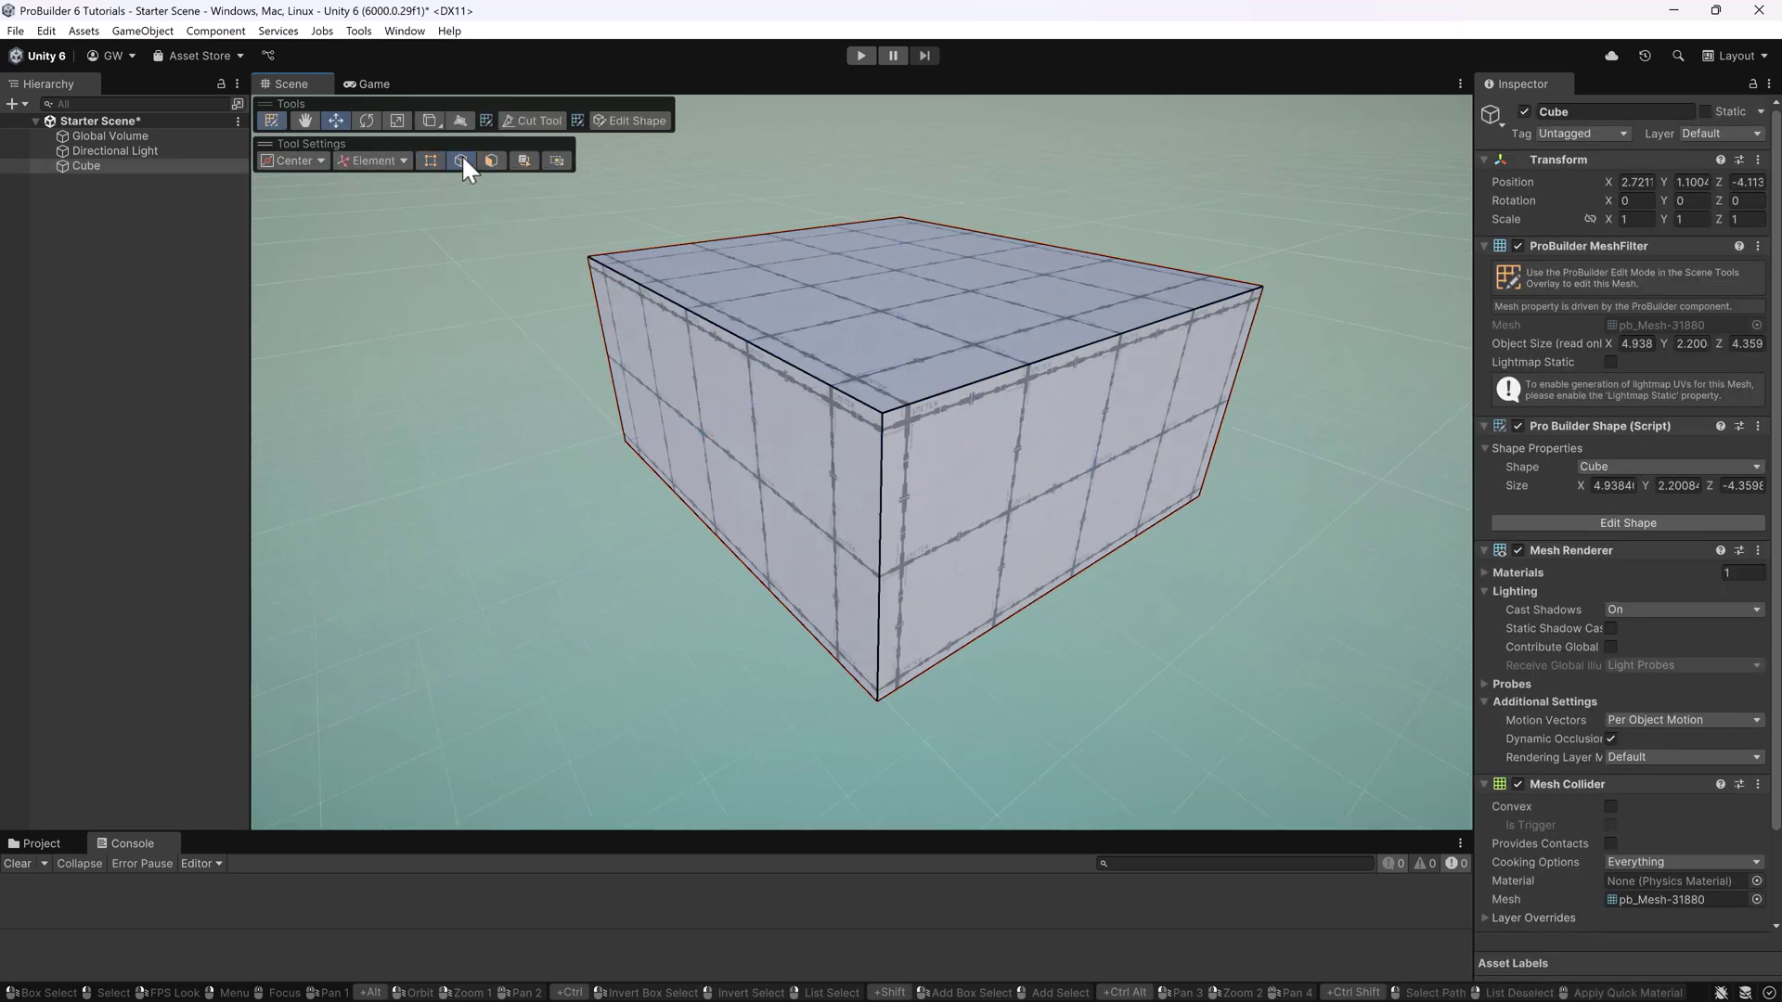
click(1037, 366)
alt+drag(1116, 522, 1253, 502)
drag(1128, 316, 827, 270)
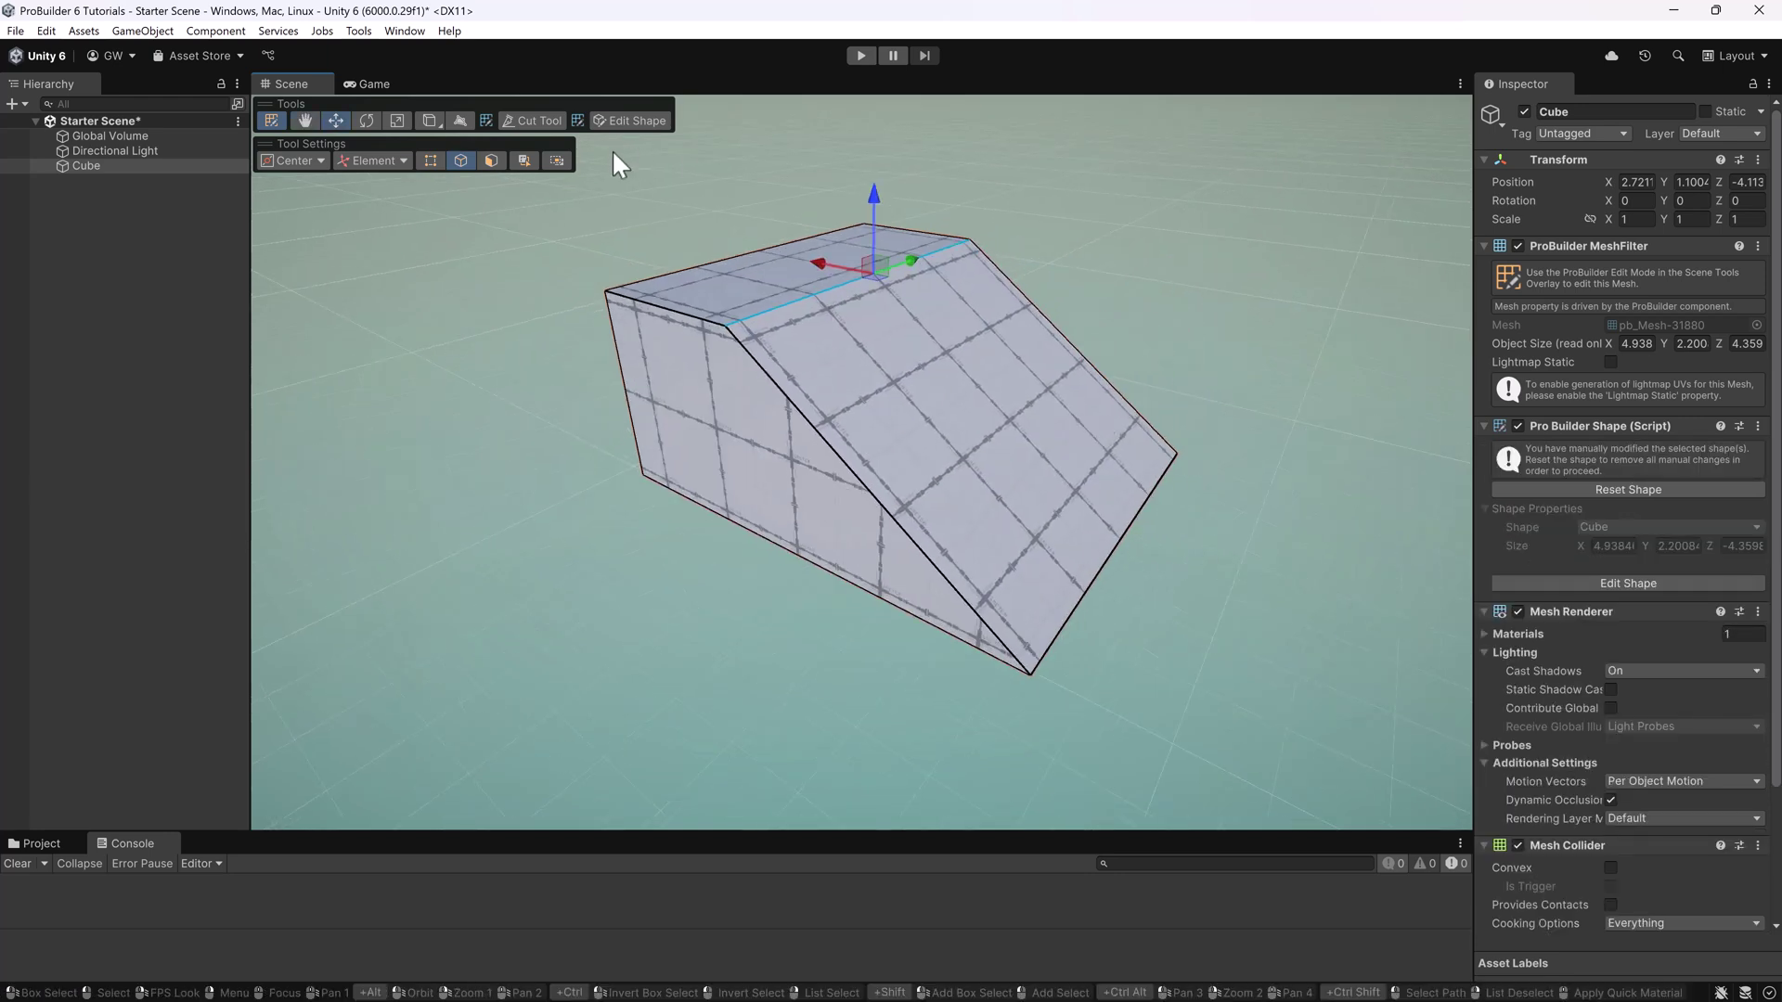
Step: Check the handle orientation options and examine the Element handle on the slope's upper edge from several angles
click(375, 160)
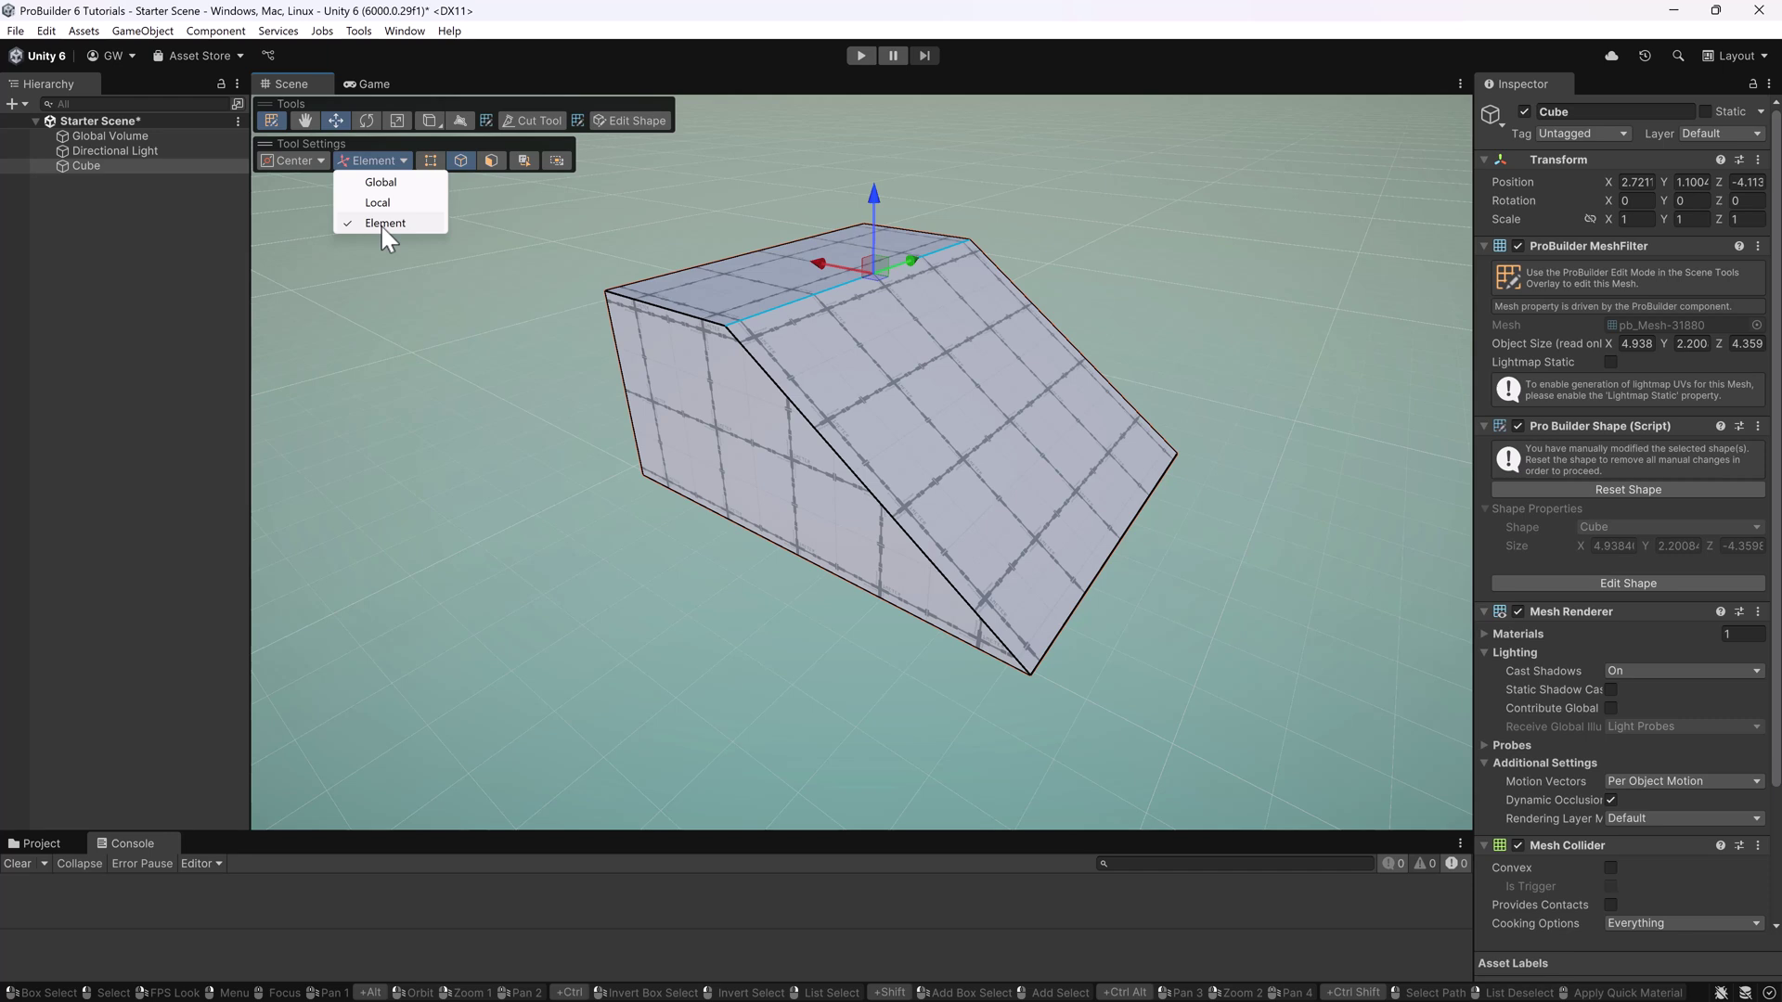
click(1061, 58)
alt+drag(1076, 223, 1133, 239)
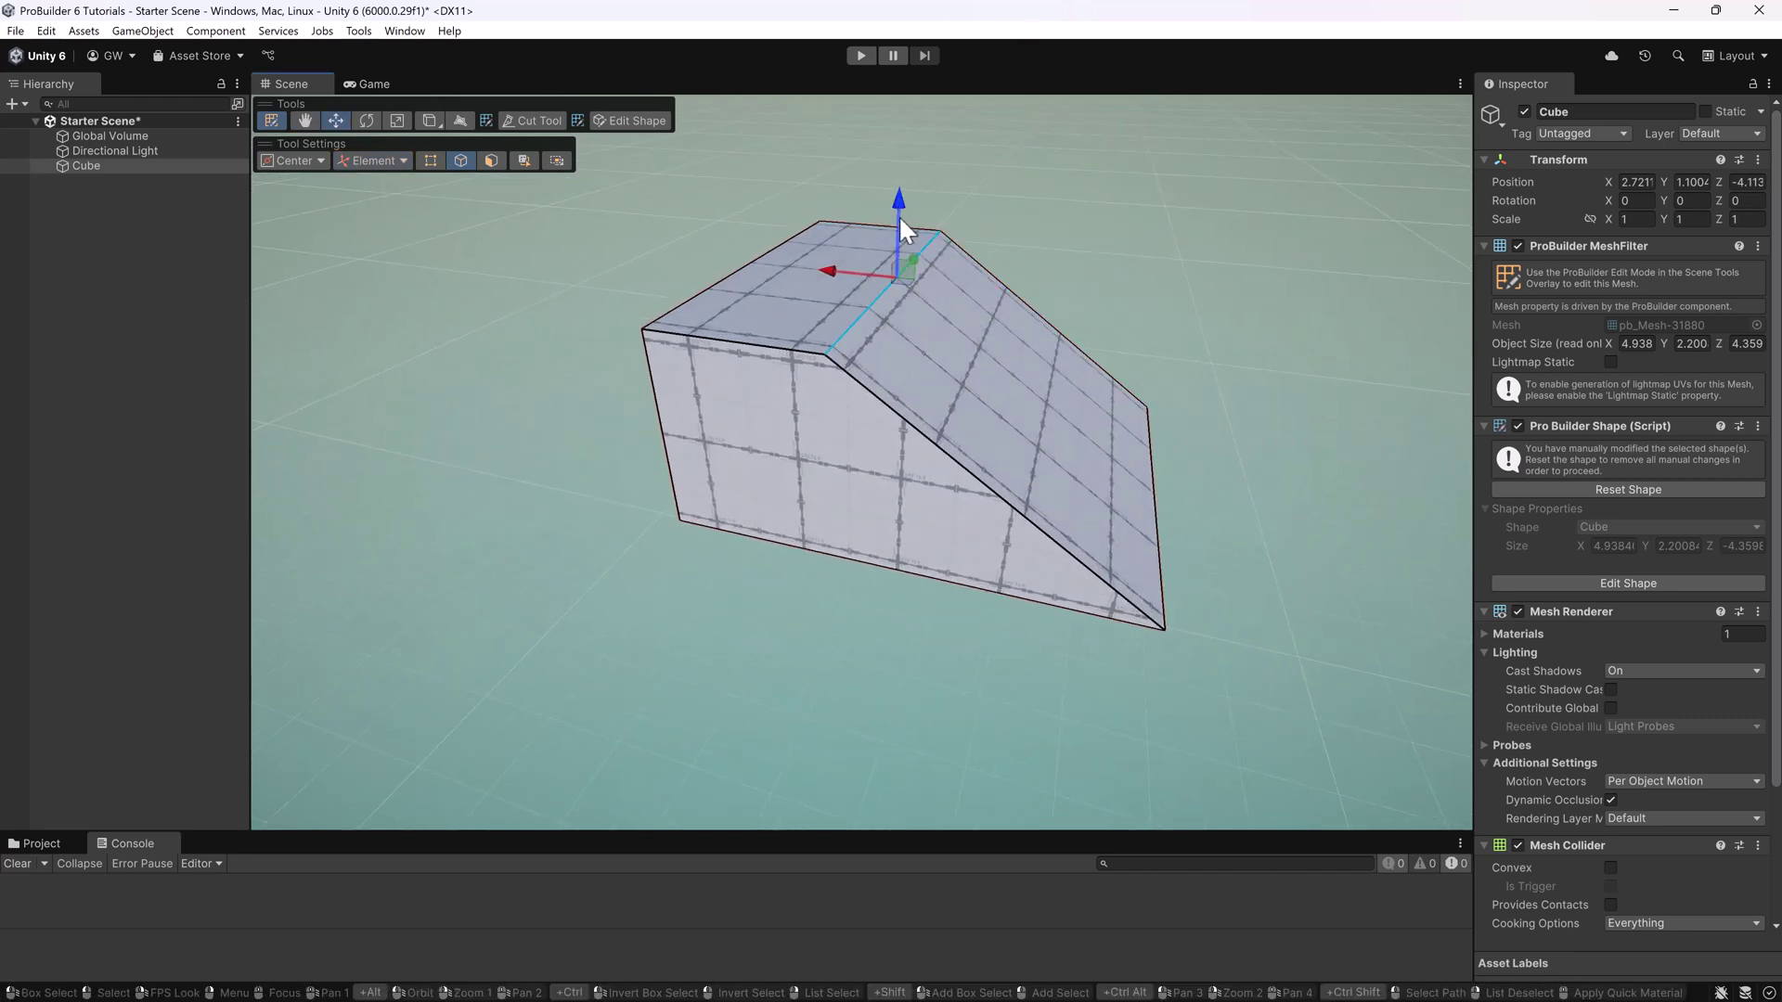
alt+drag(1089, 464, 883, 332)
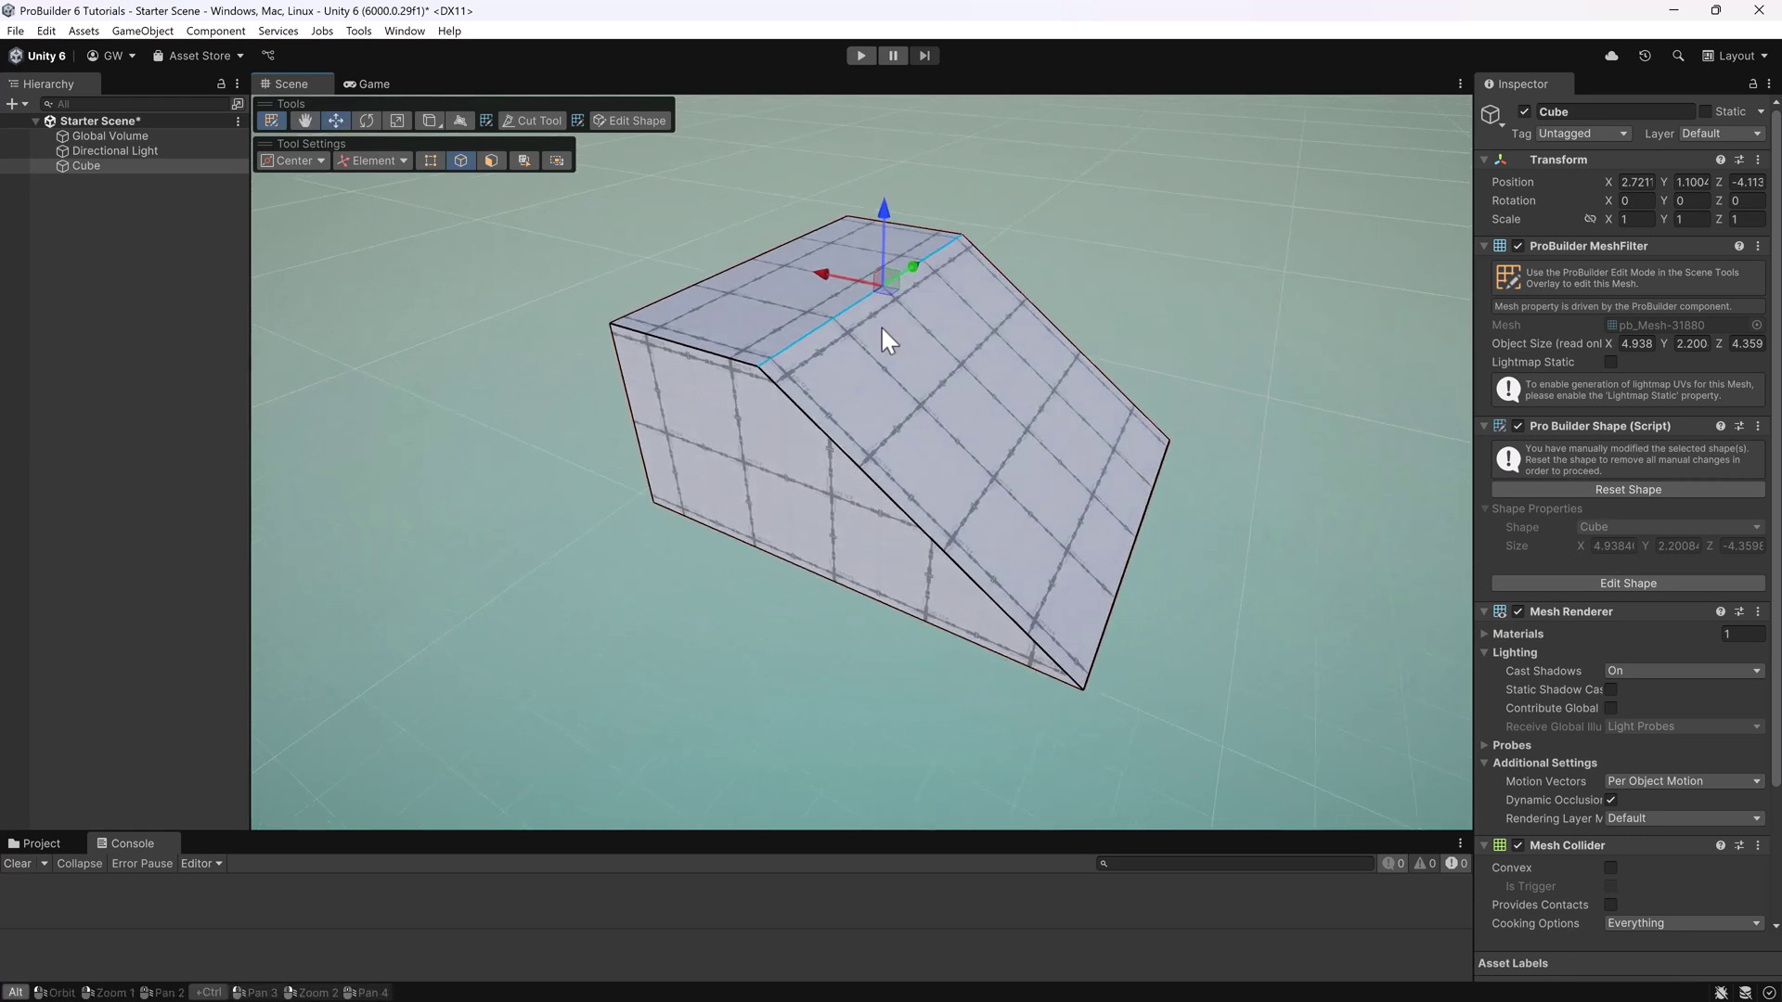
scroll(833, 273, up, 2)
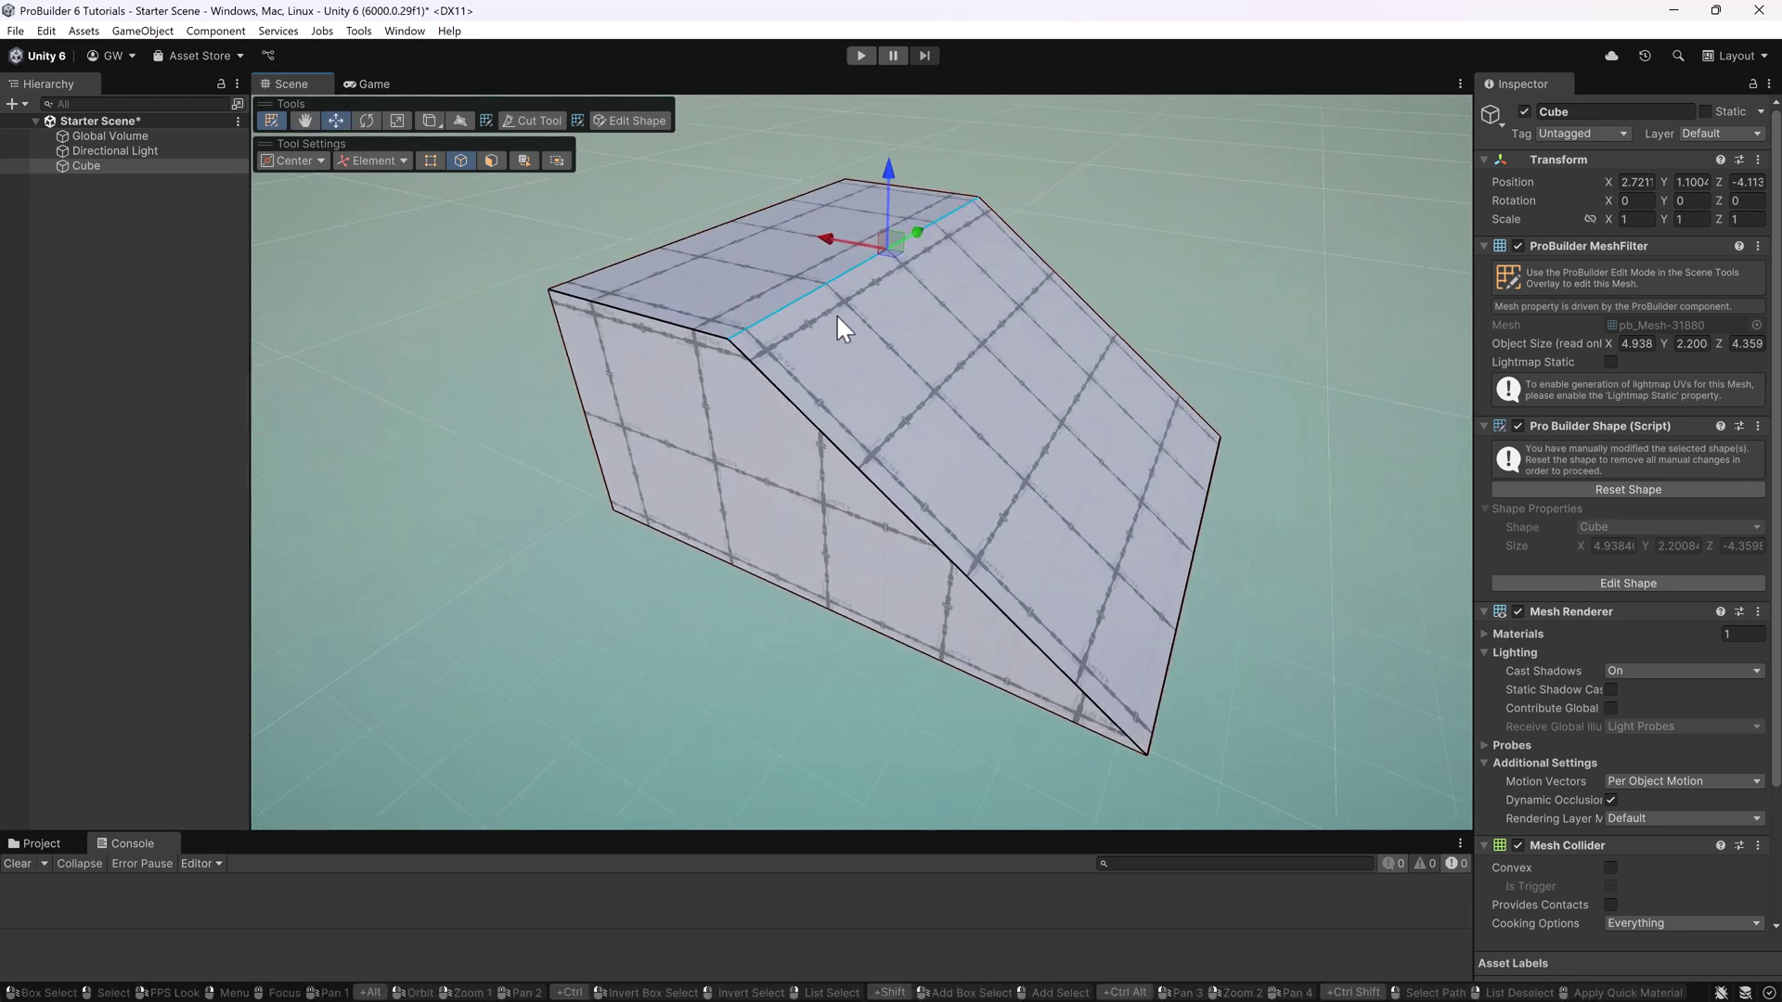
Step: Deselect the slope's upper edge, reselect it from the sloped face's side, and examine how the Element handle aligns
click(500, 393)
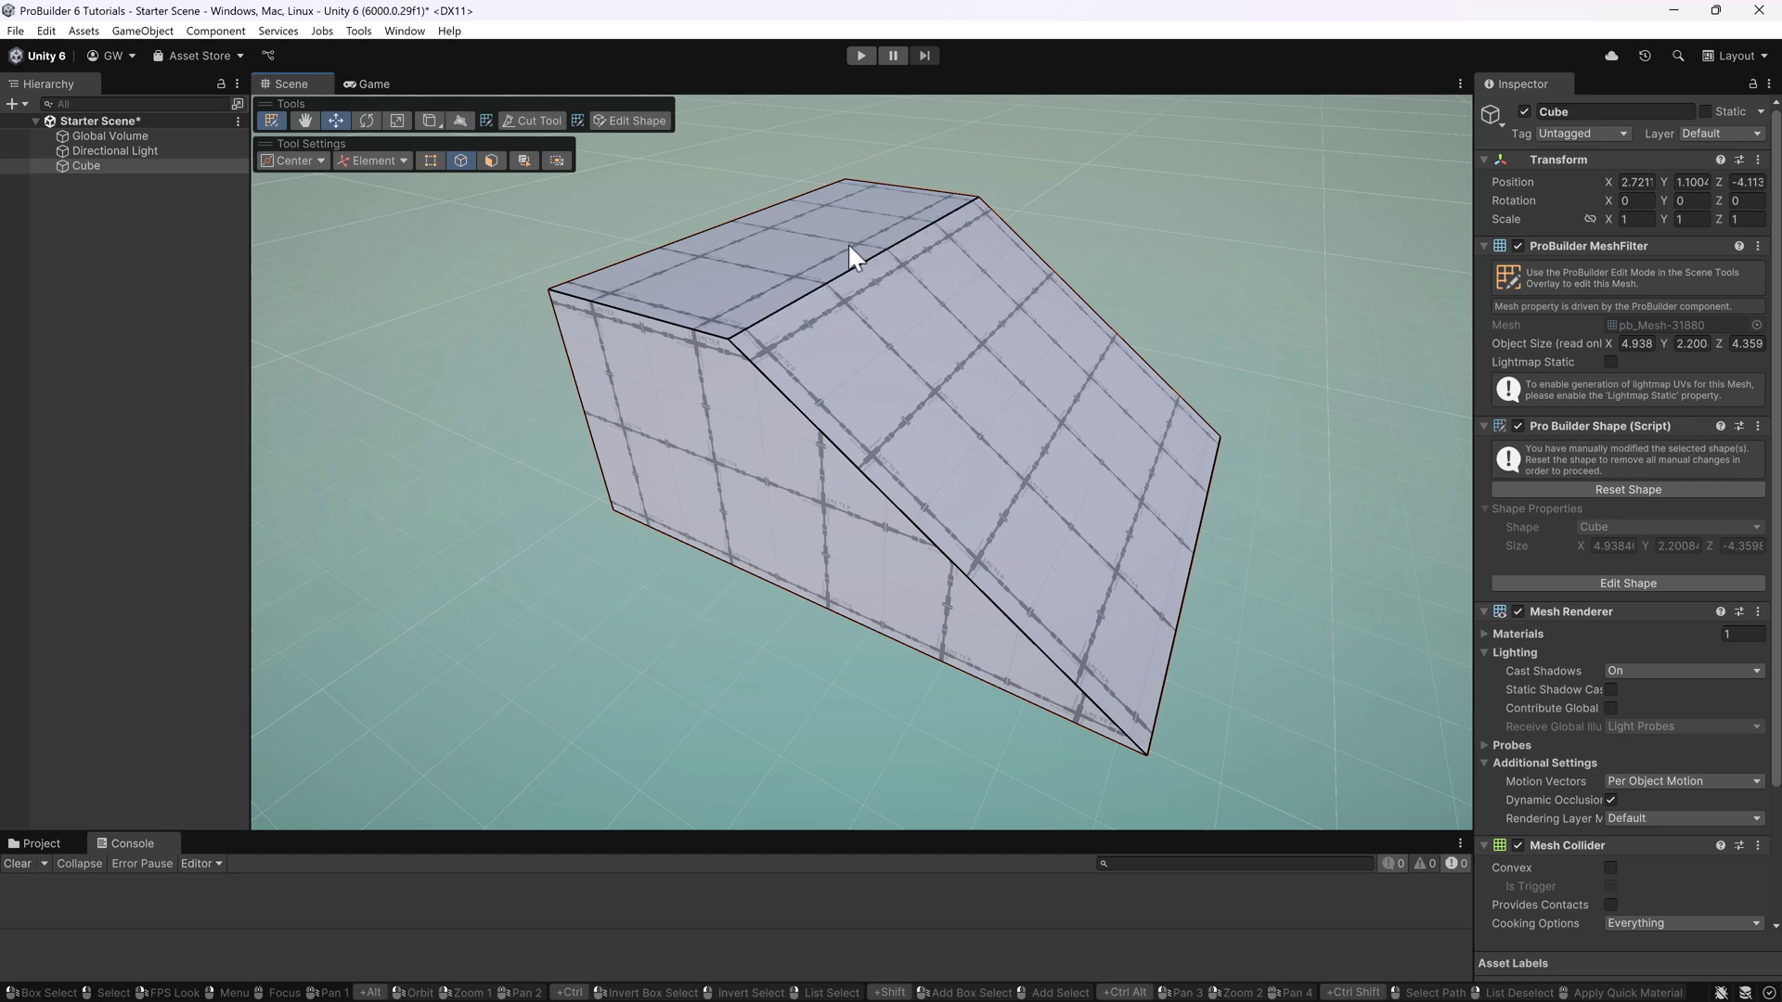
alt+drag(843, 241, 890, 349)
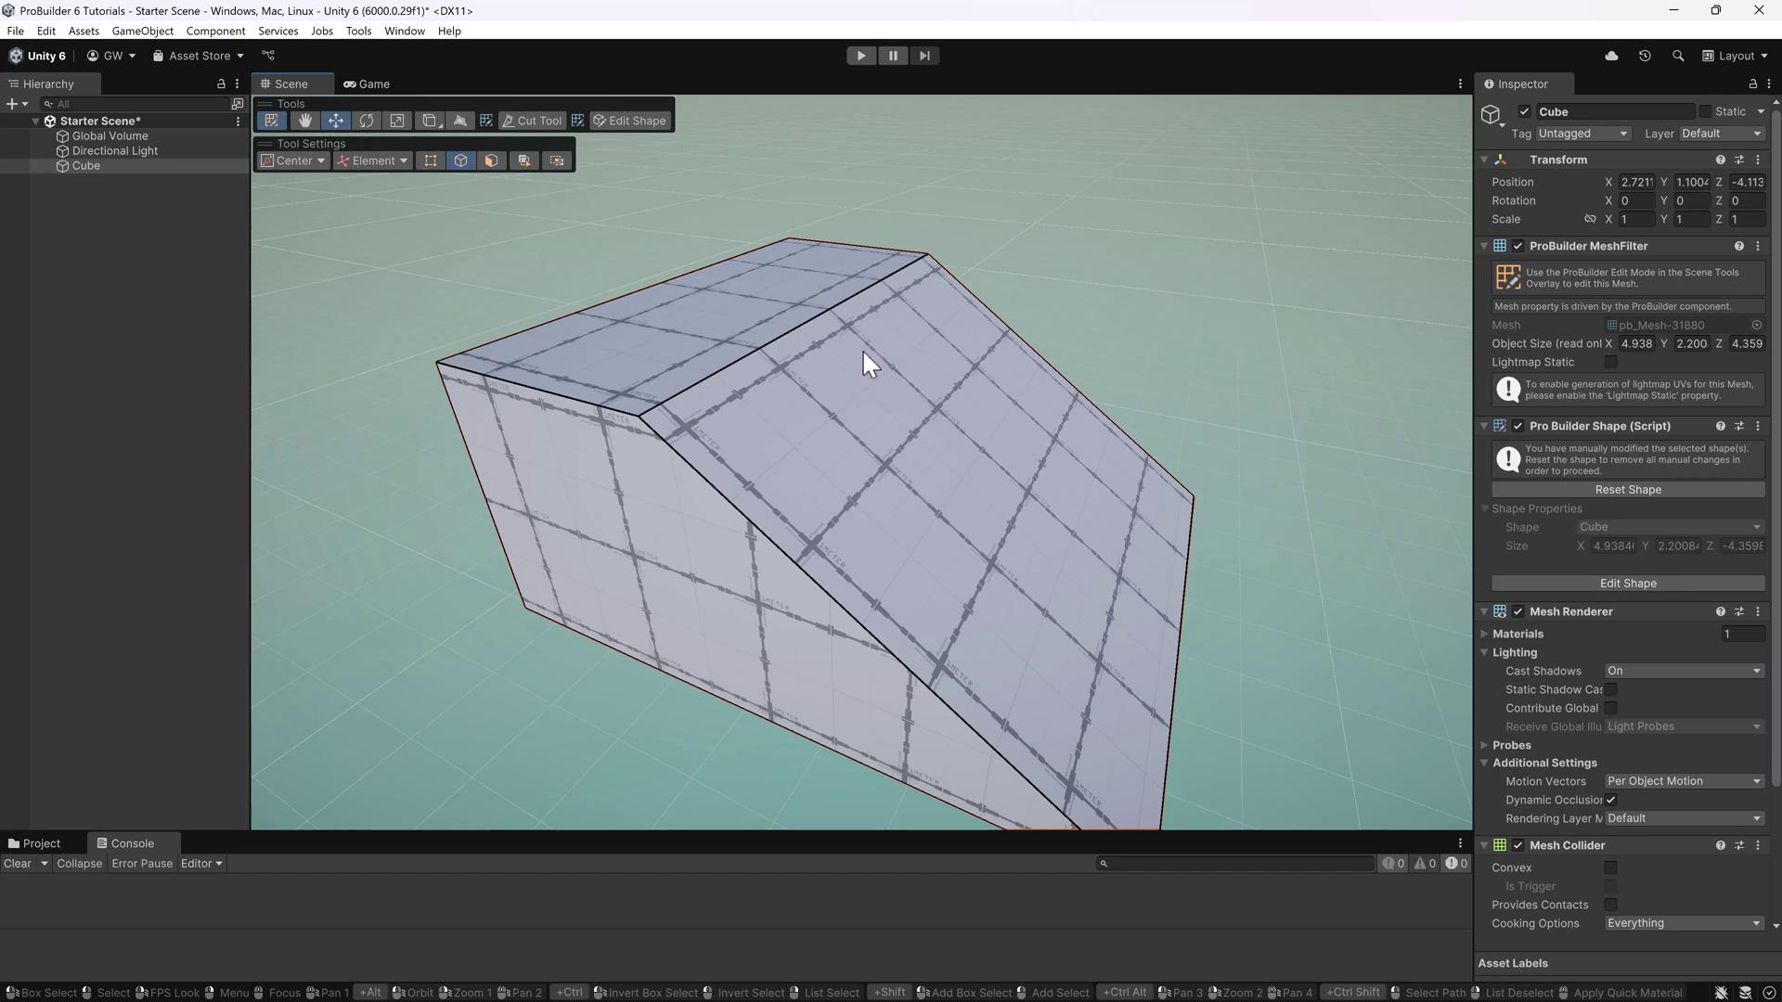
click(798, 342)
alt+drag(804, 380, 835, 414)
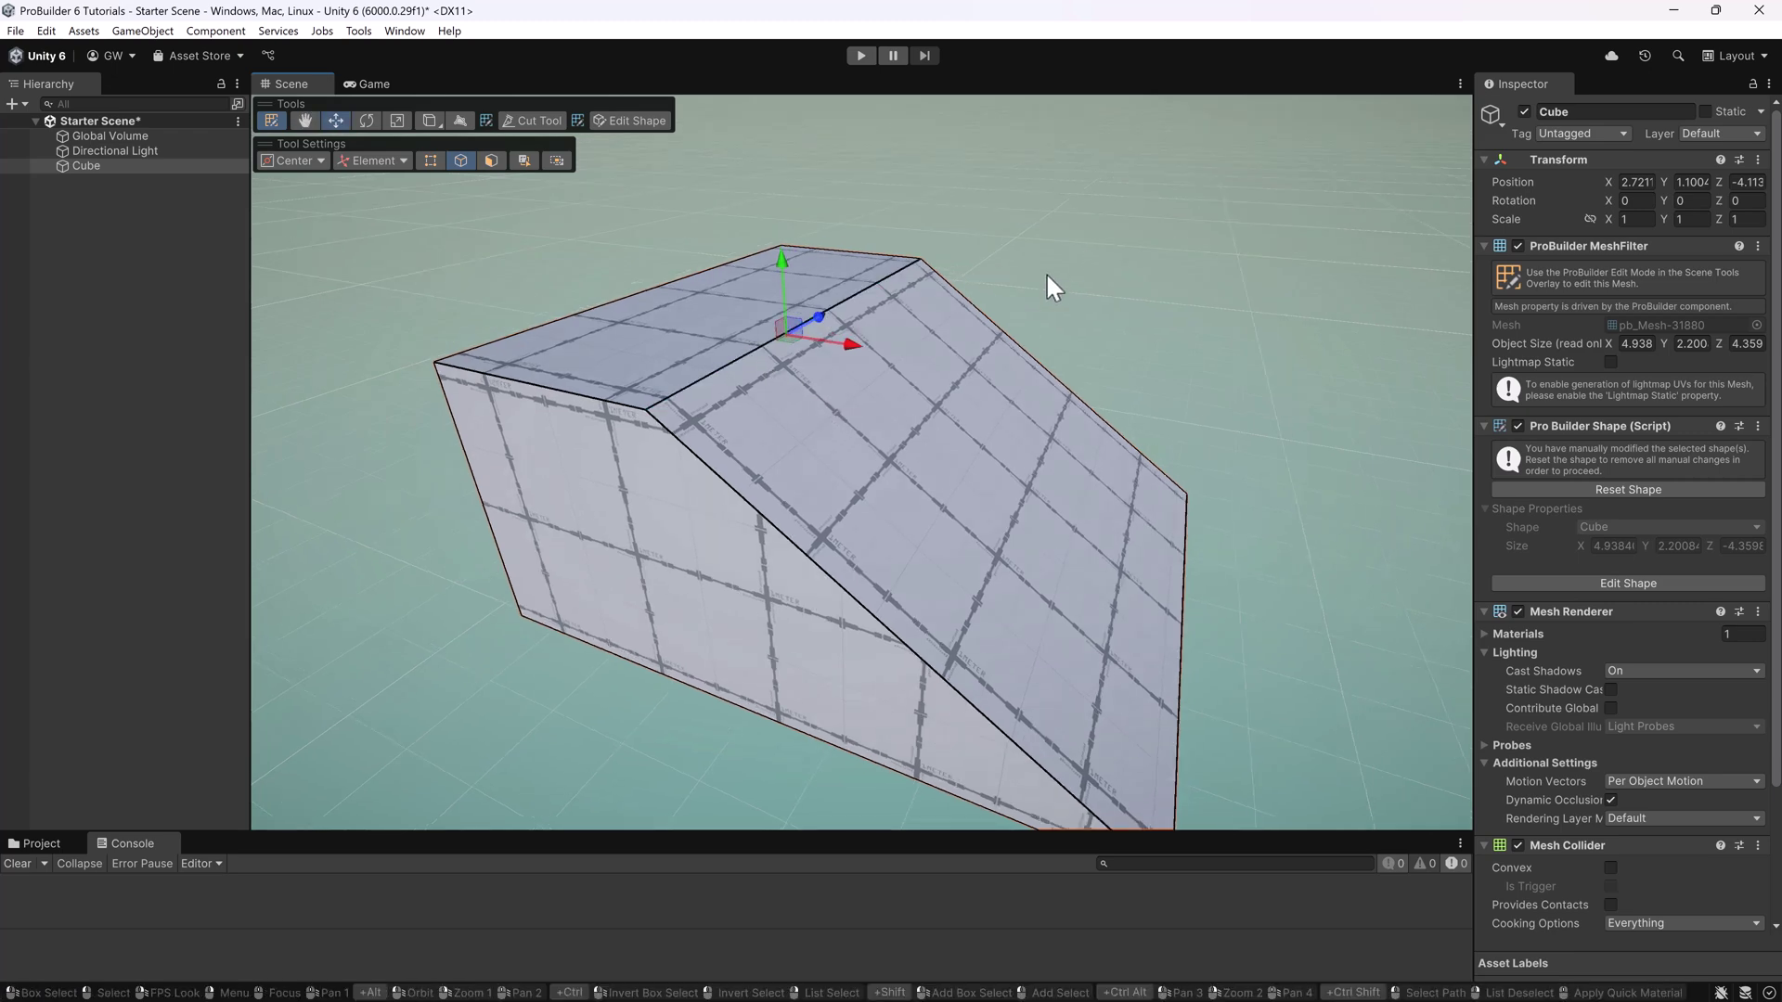
alt+drag(1047, 276, 929, 427)
click(785, 345)
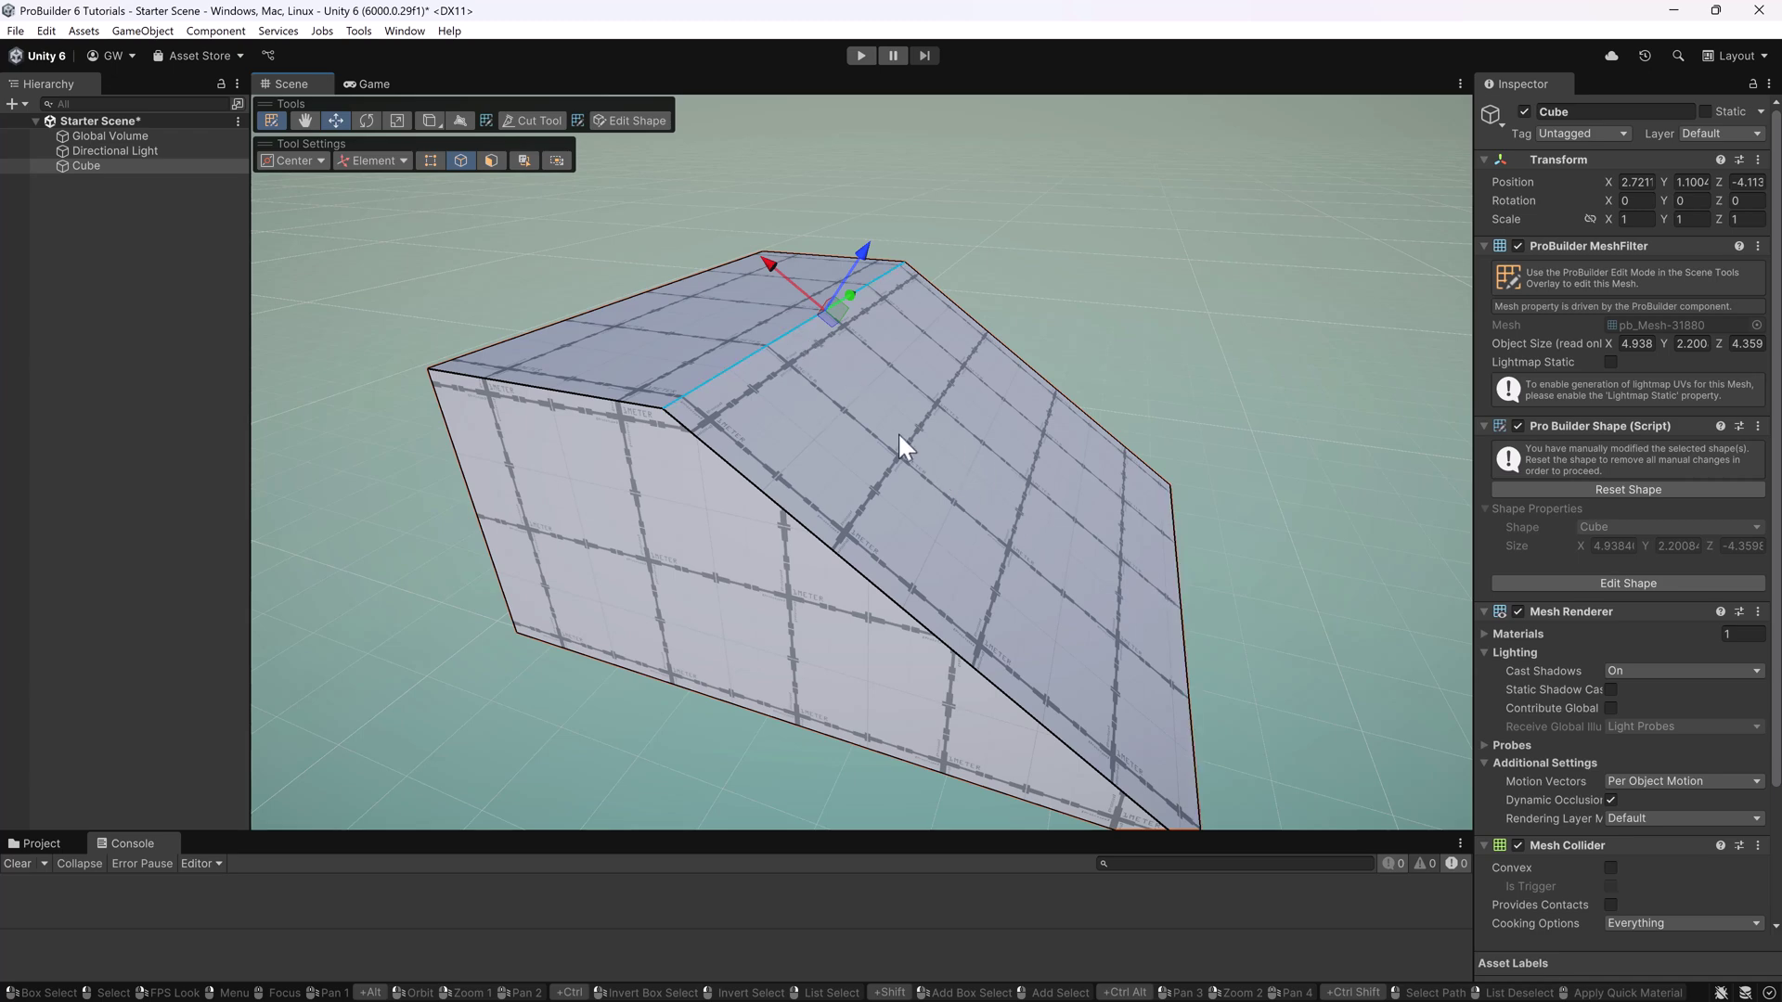
alt+drag(826, 388, 817, 325)
alt+drag(771, 265, 926, 471)
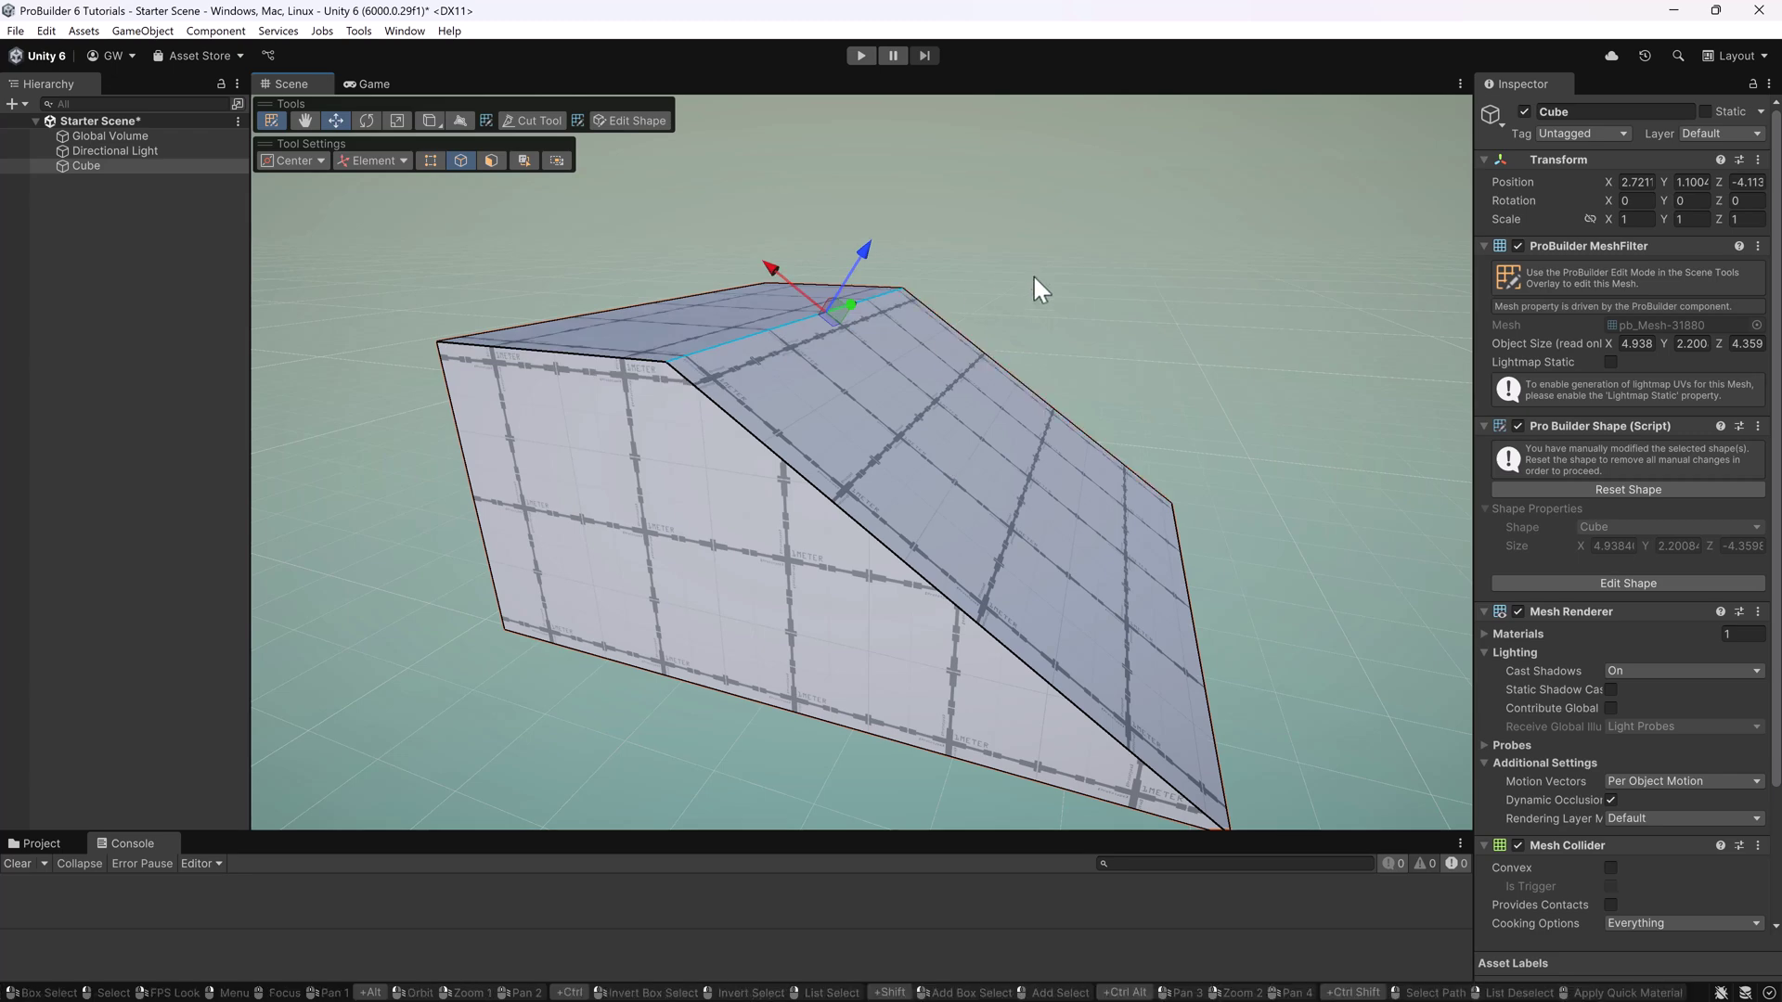
alt+drag(1033, 275, 994, 332)
Step: Reselect the slope's upper edge from the top face's side and examine the Element handle's alignment from several angles
click(949, 208)
alt+drag(755, 271, 941, 249)
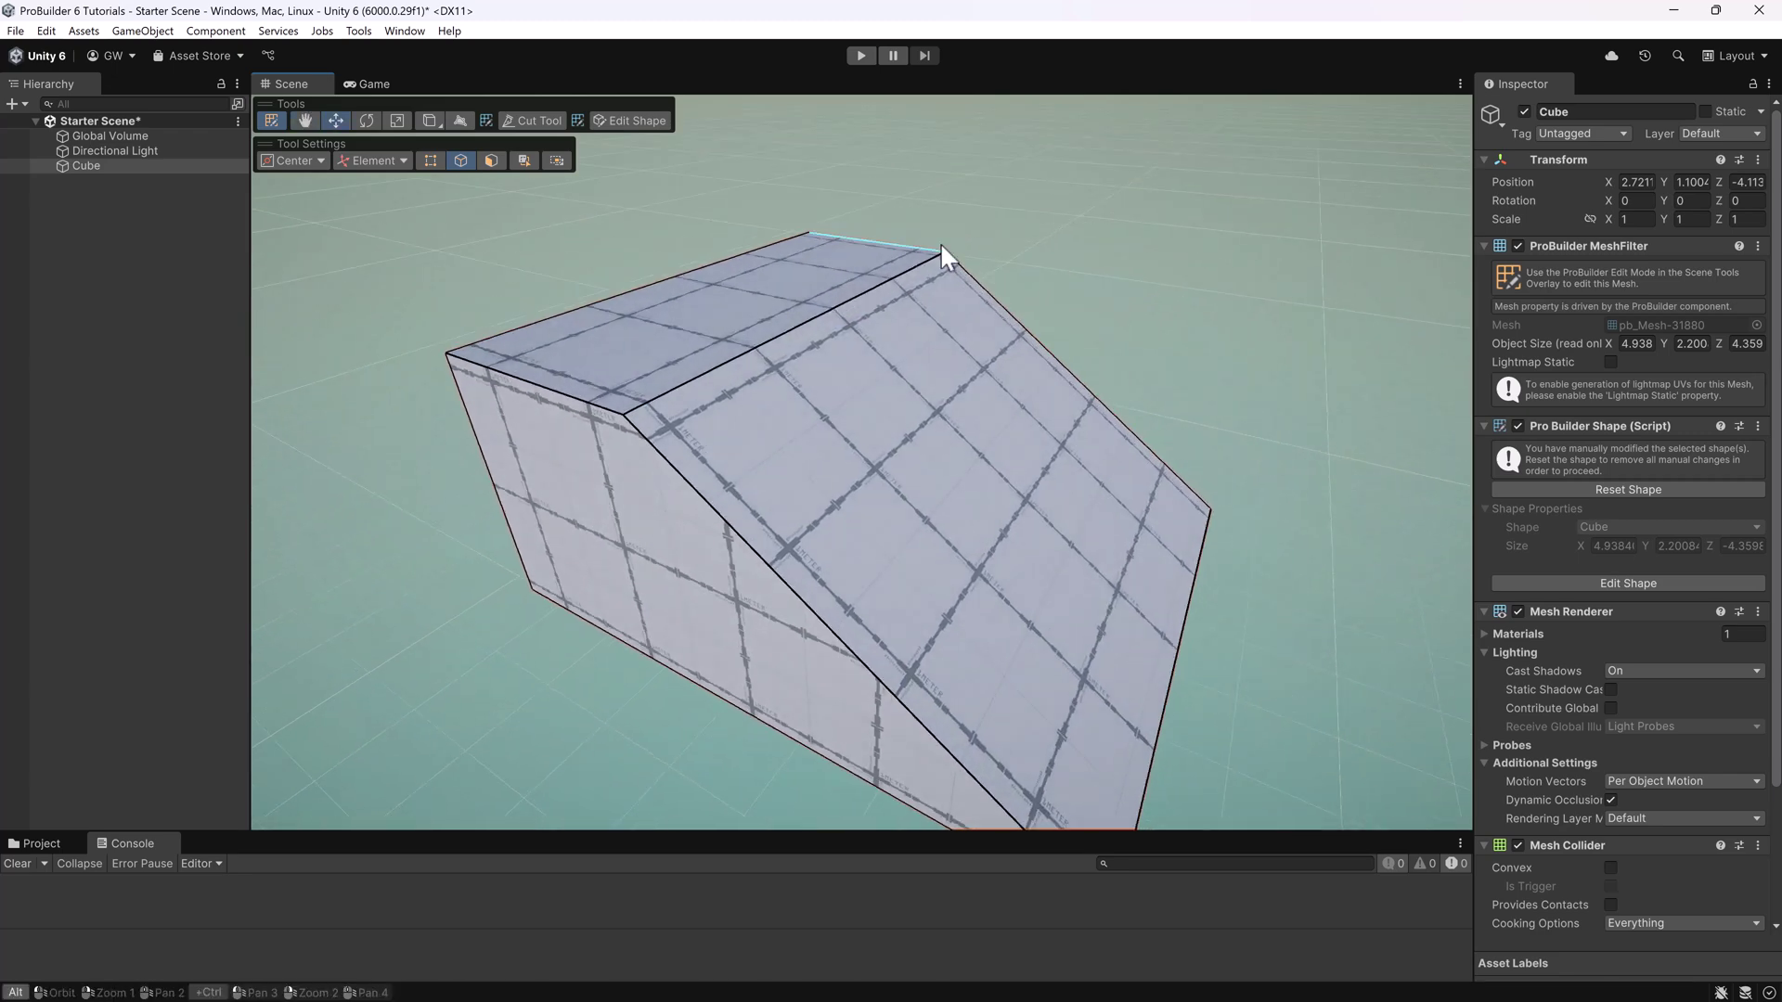
click(688, 366)
alt+drag(697, 369, 965, 402)
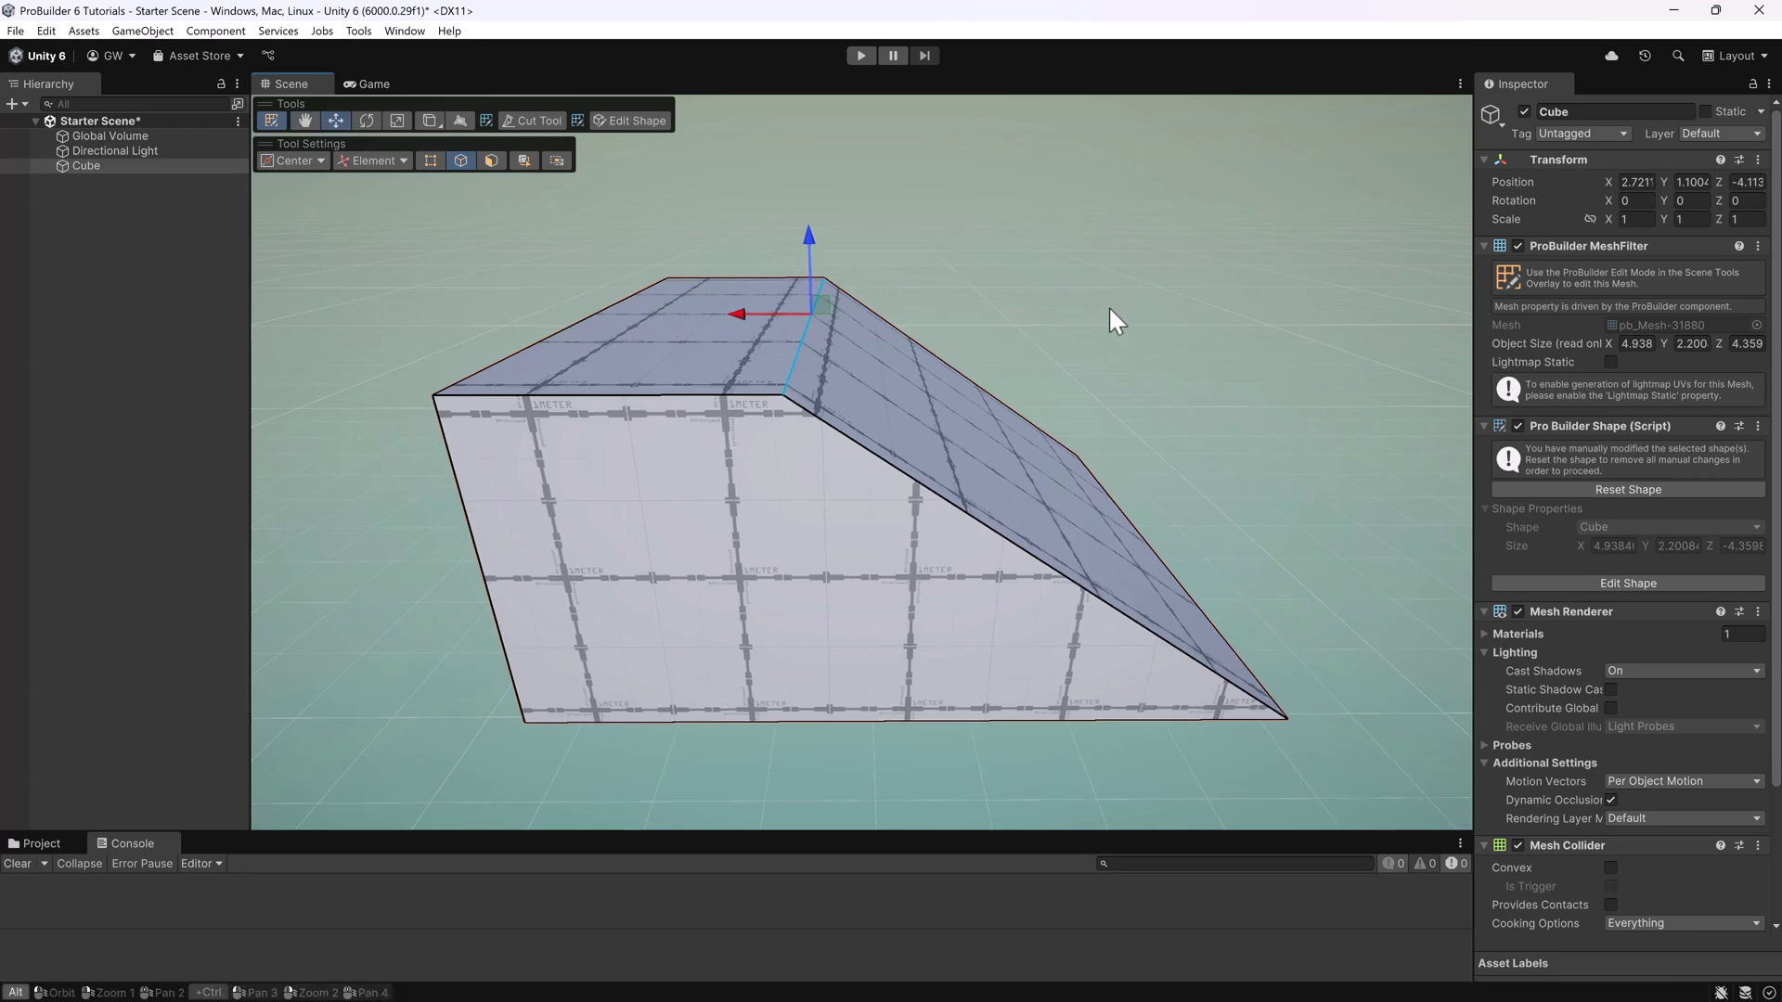
alt+drag(1108, 305, 742, 265)
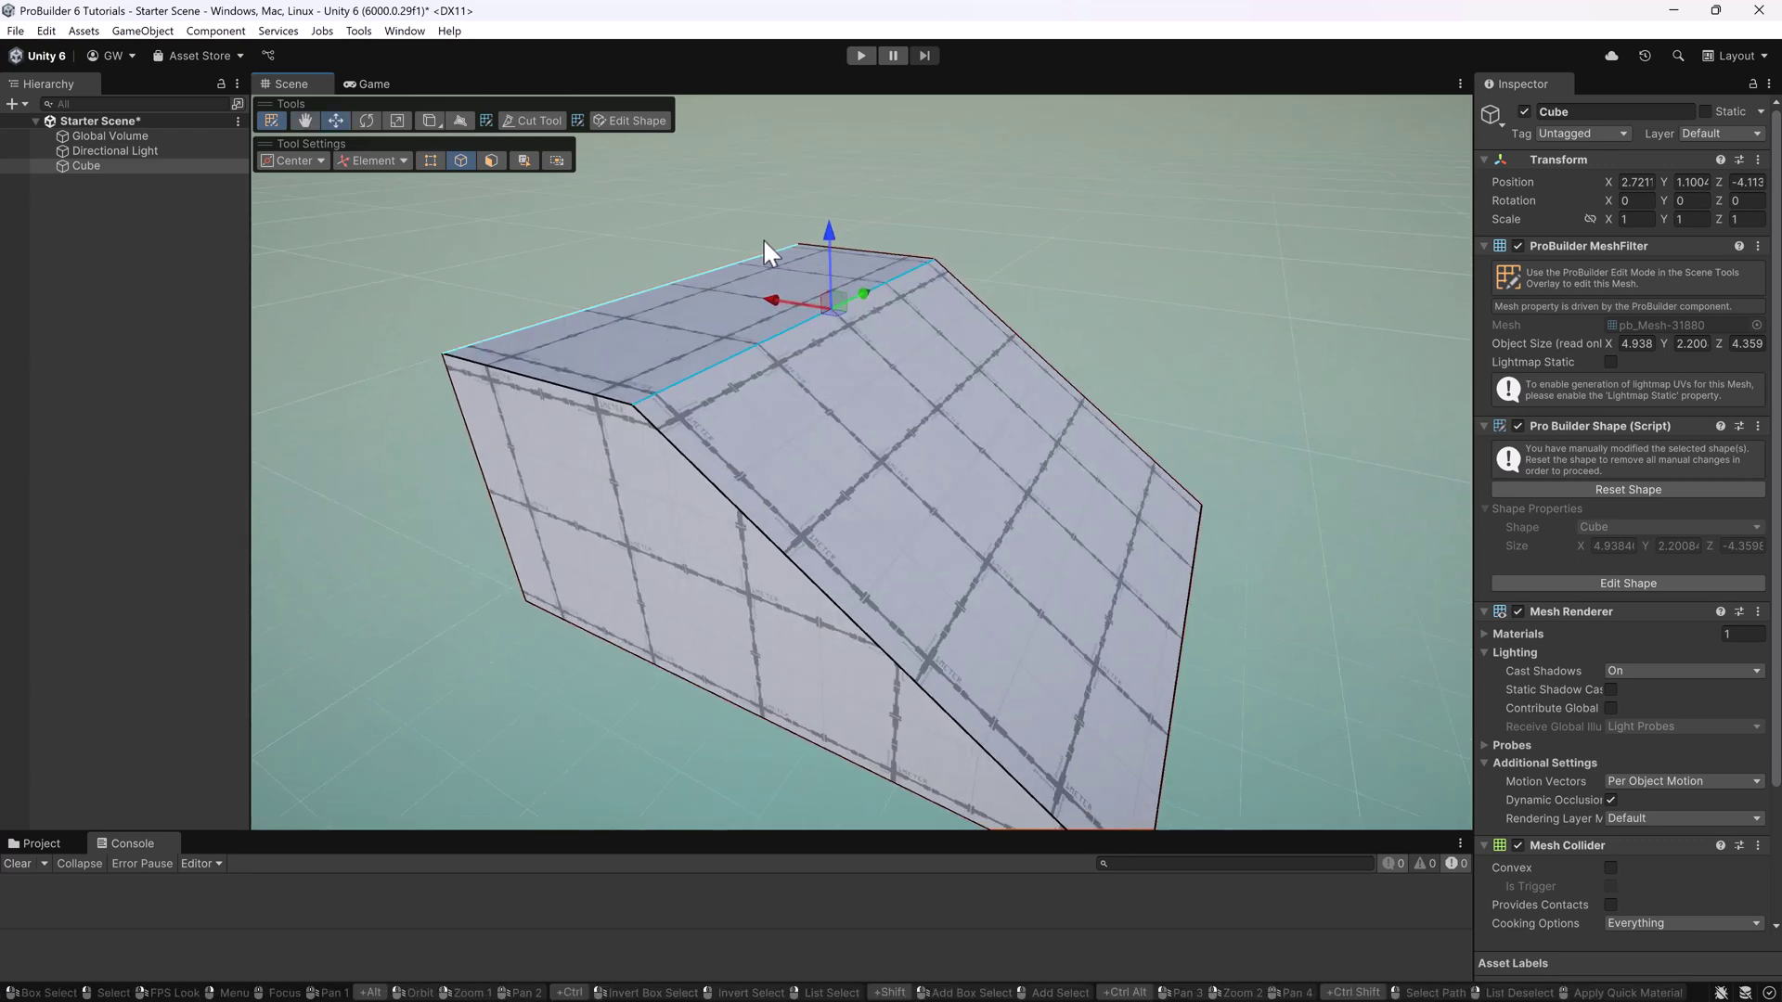
alt+drag(921, 420, 991, 401)
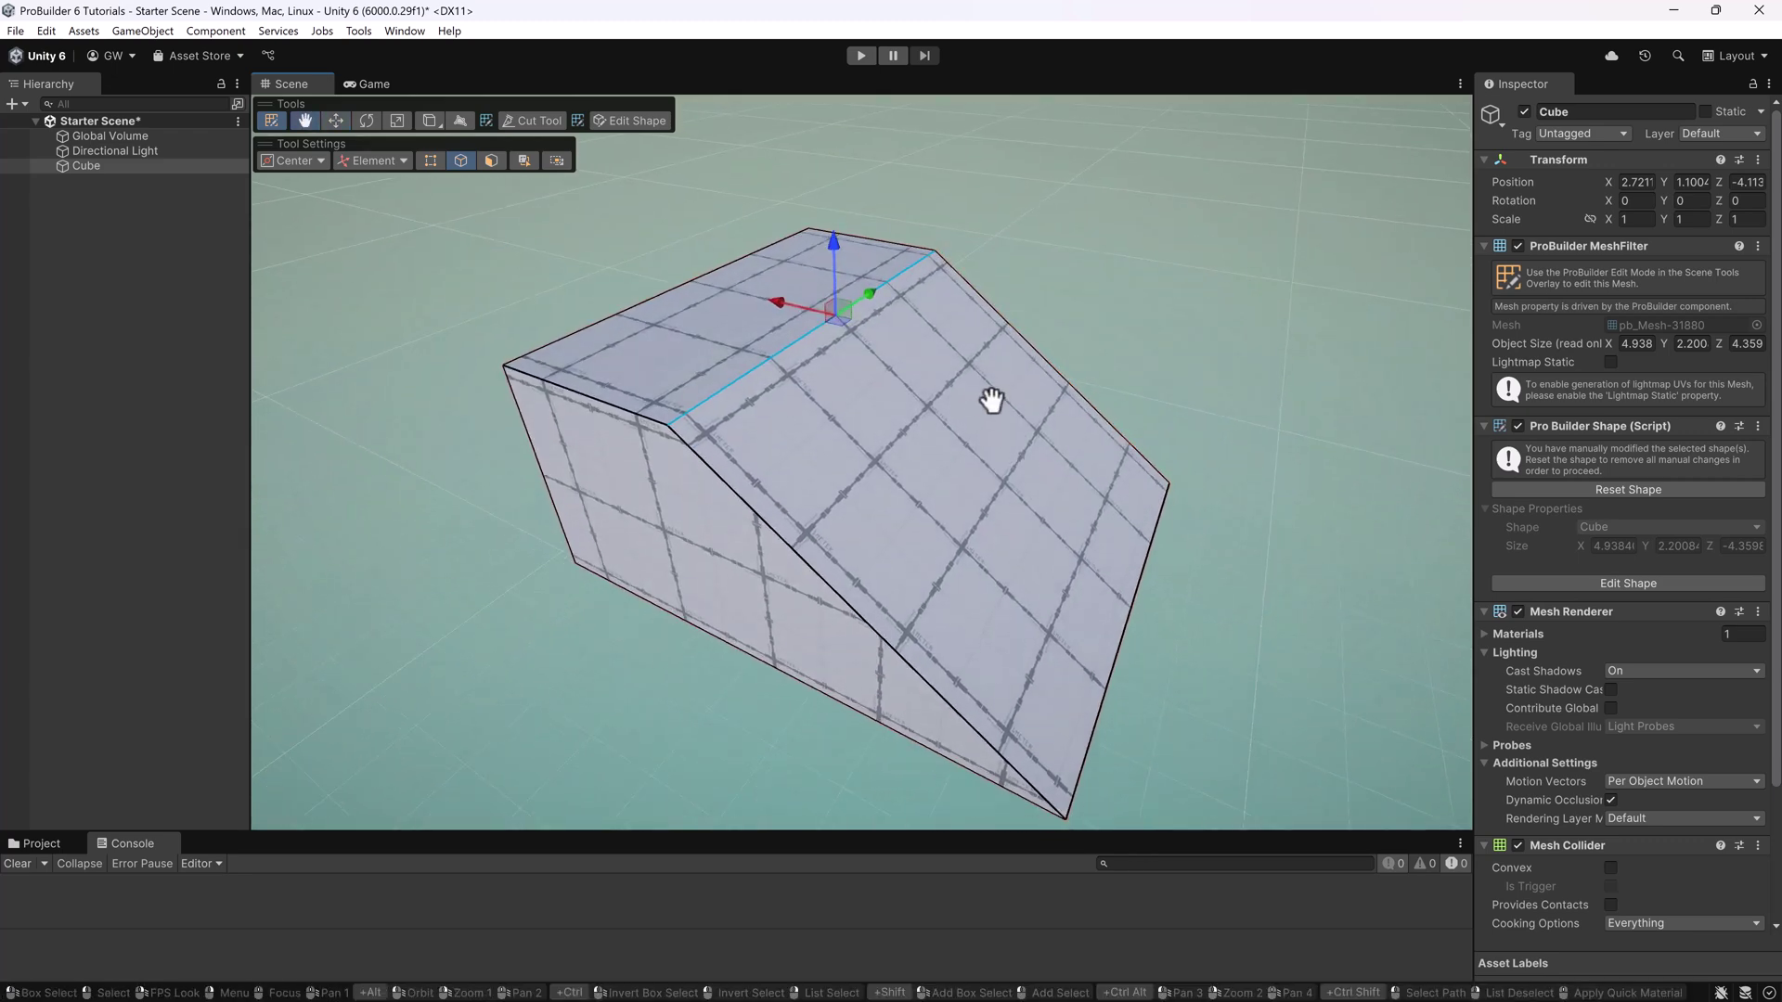
scroll(989, 389, up, 3)
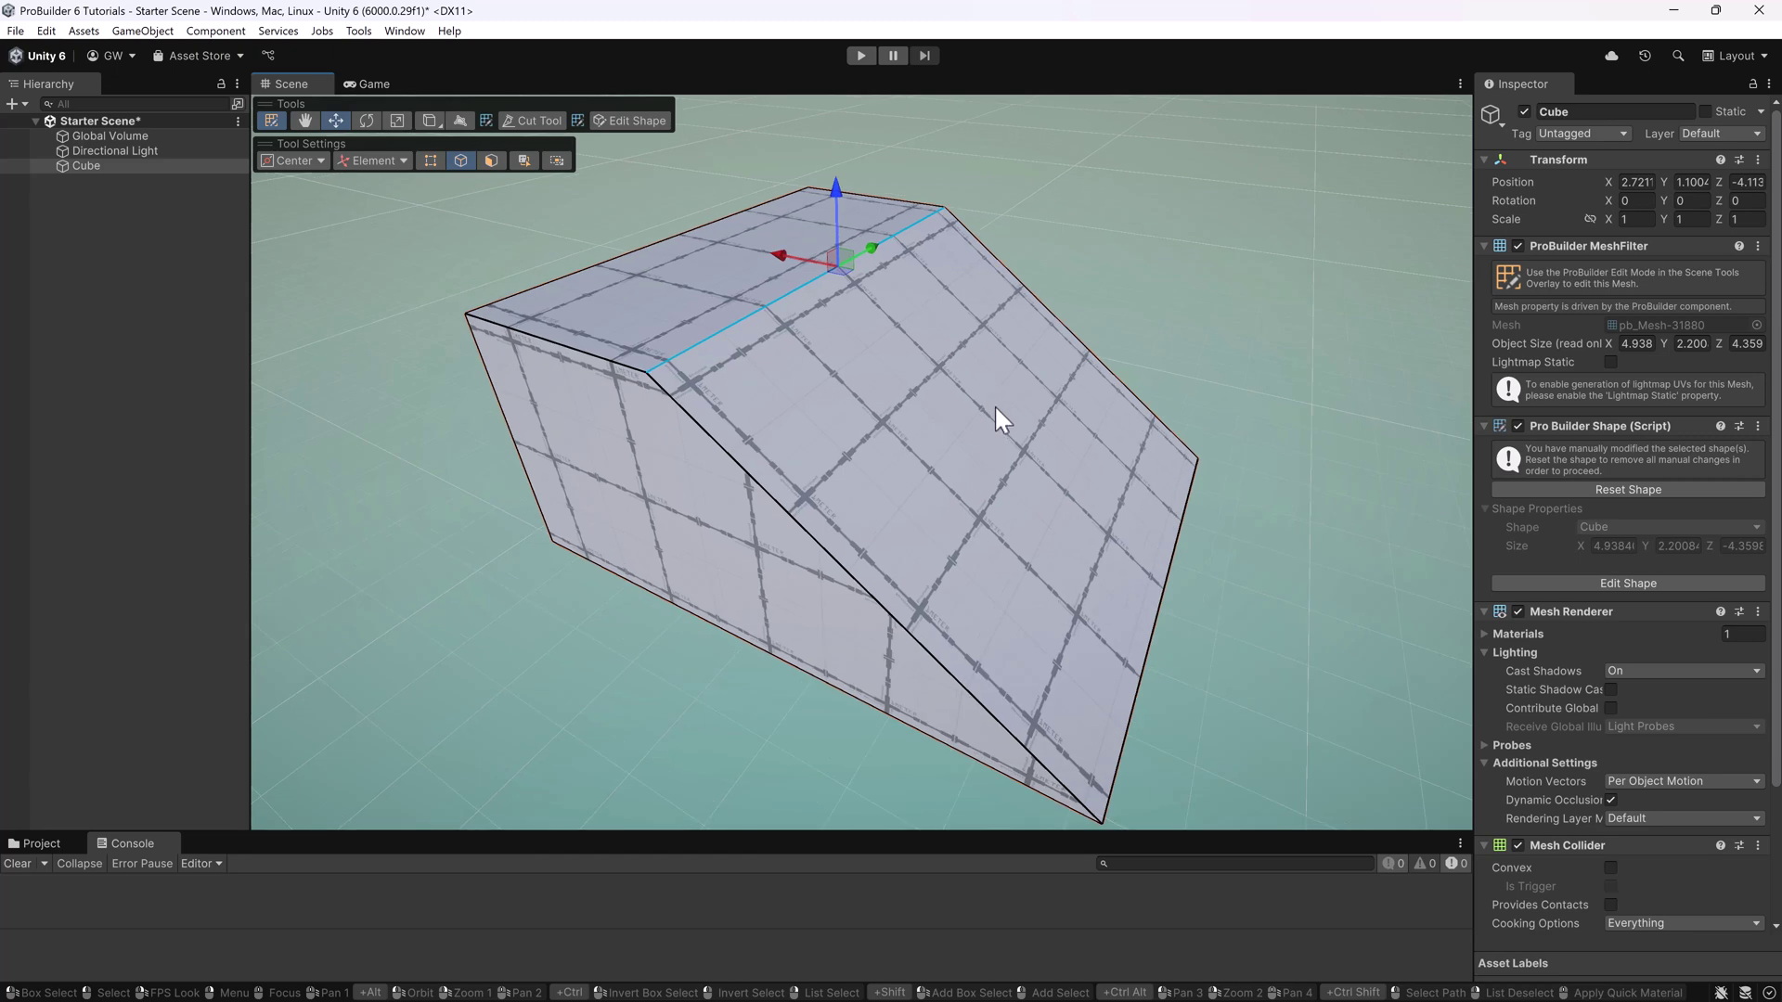
Step: Compare the Element handle on the slope's near upper corner vertex with the one on its upper edge
click(429, 159)
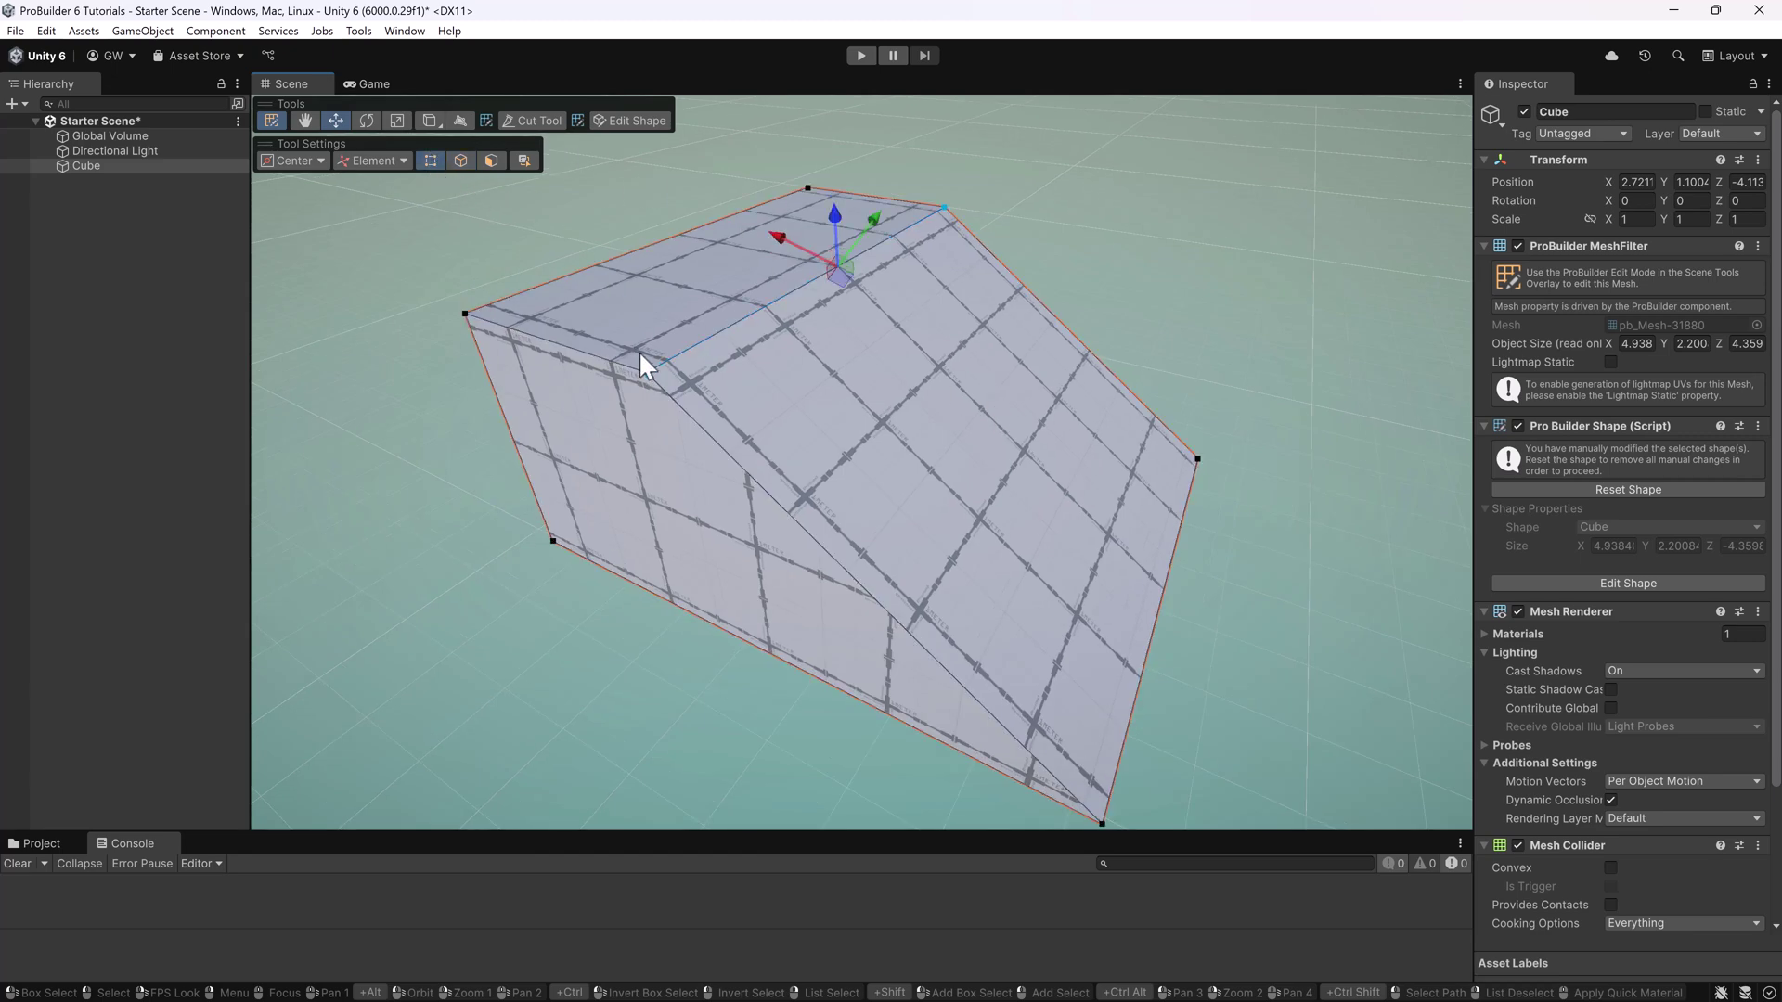
alt+drag(668, 505, 727, 485)
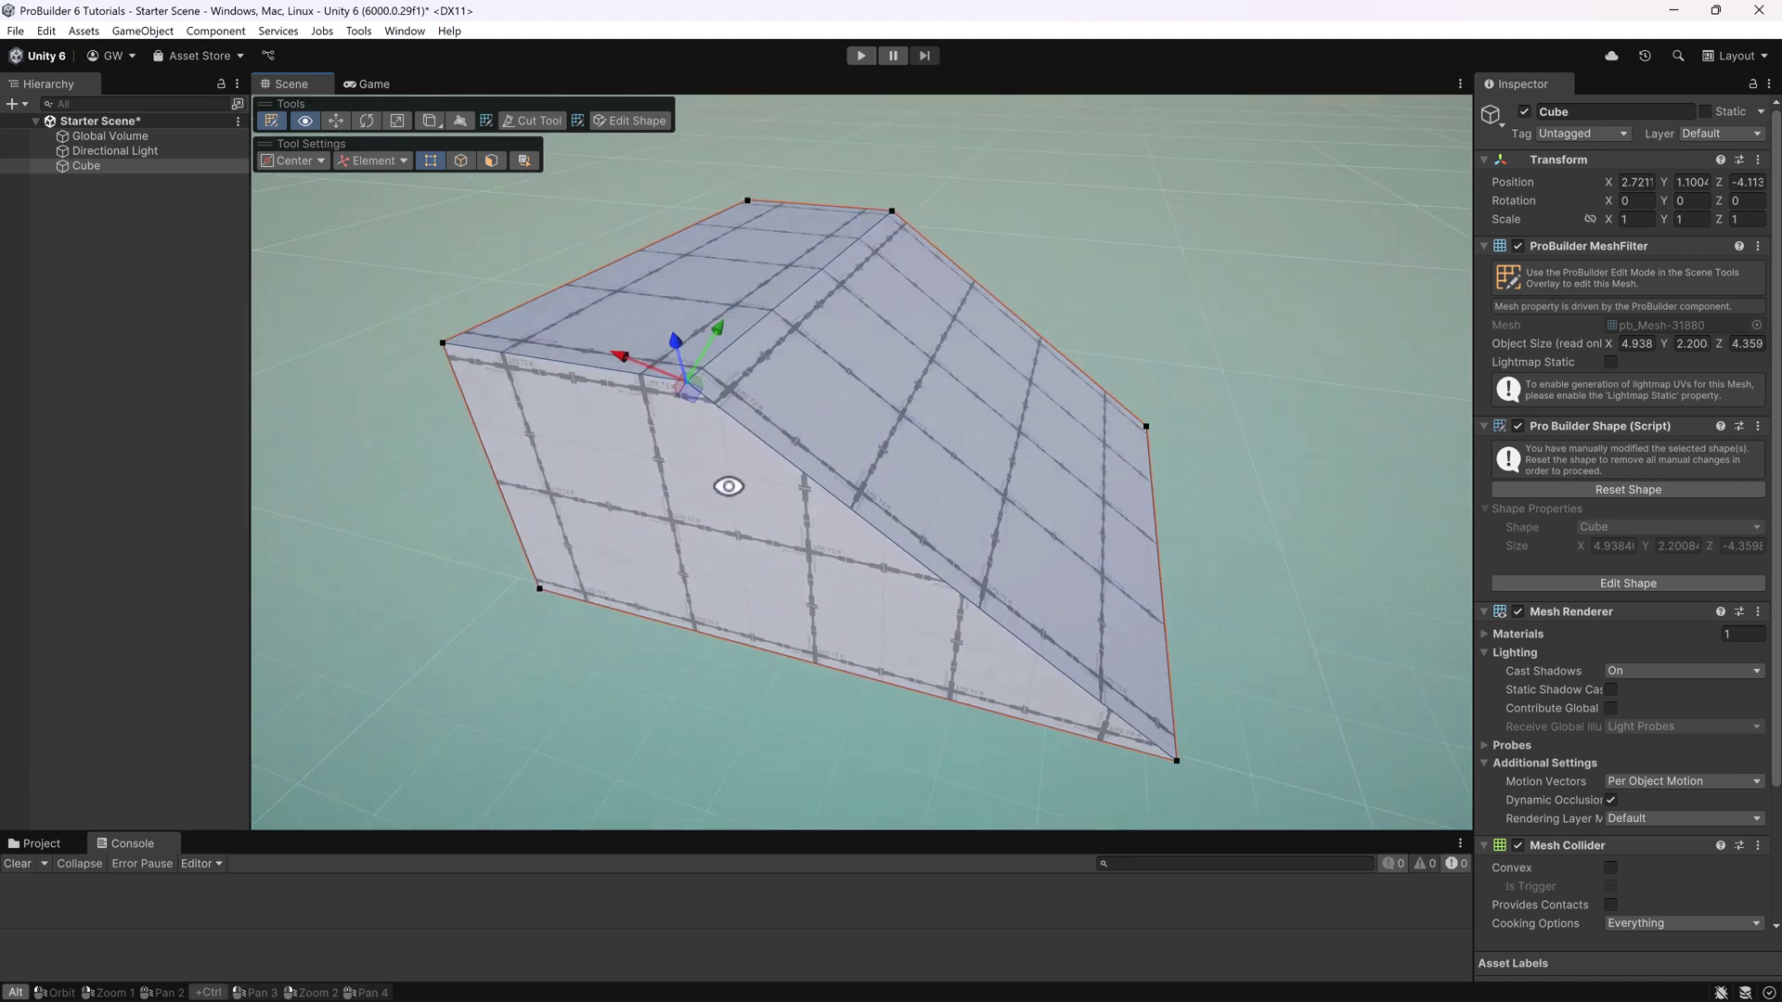
click(467, 160)
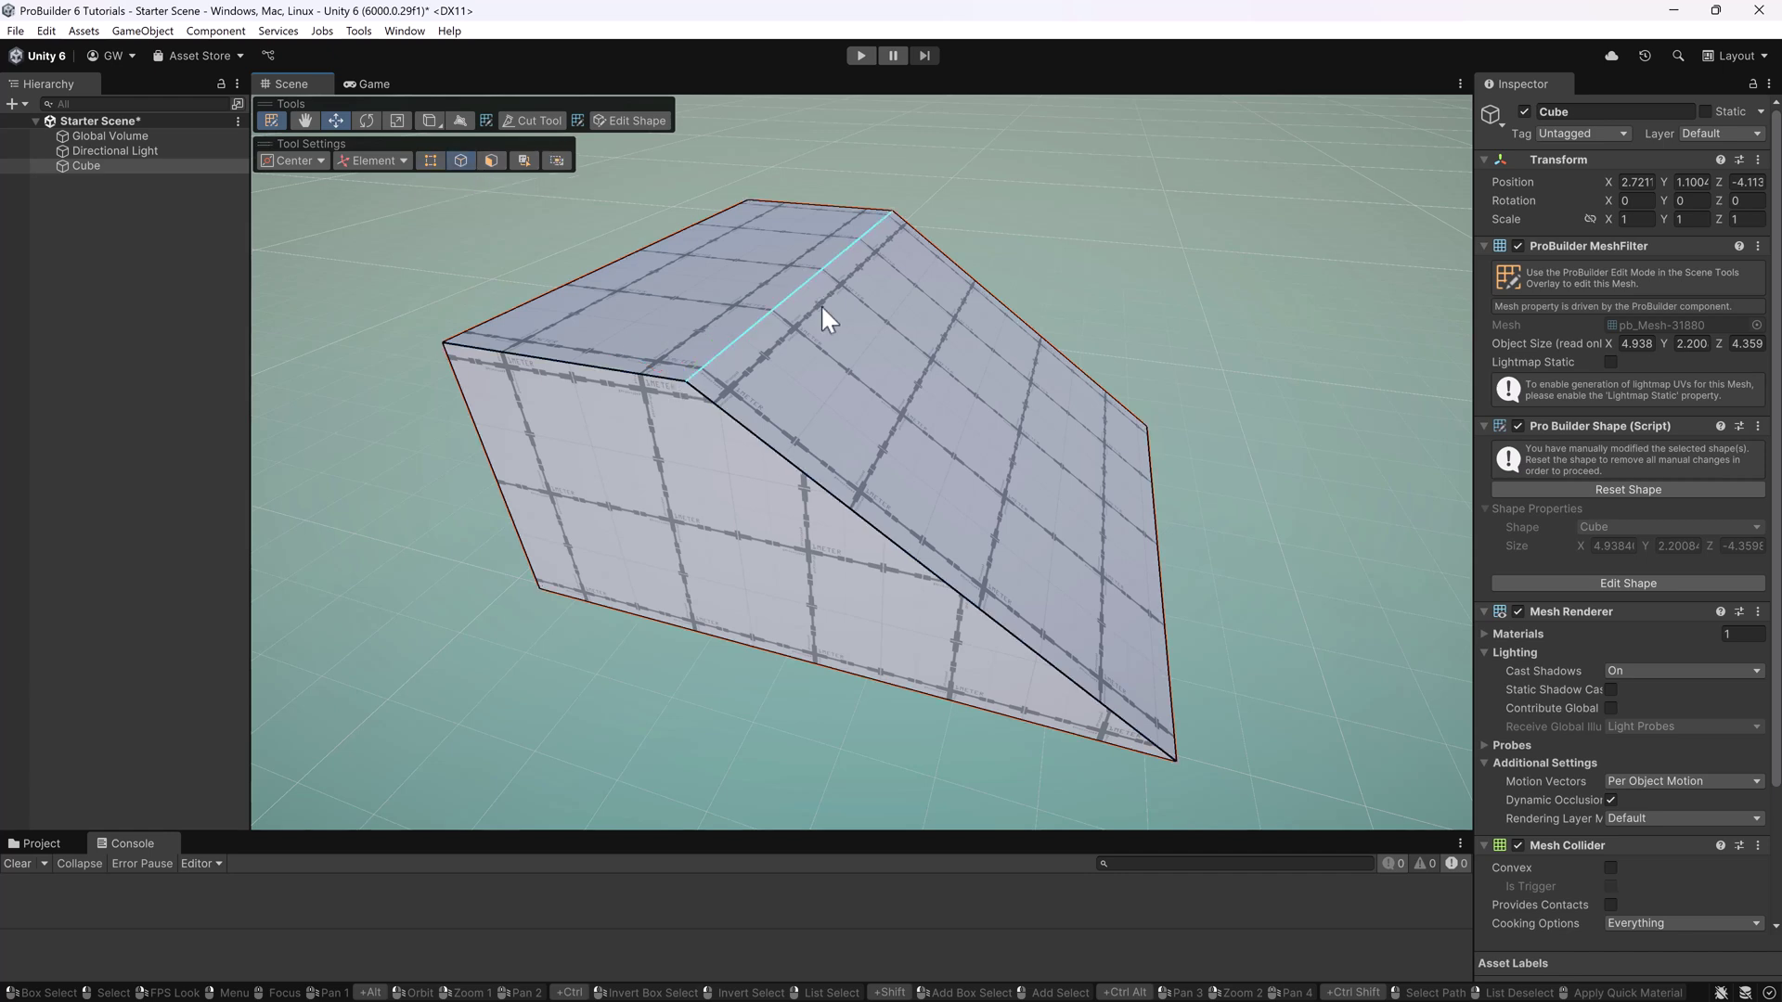
click(776, 292)
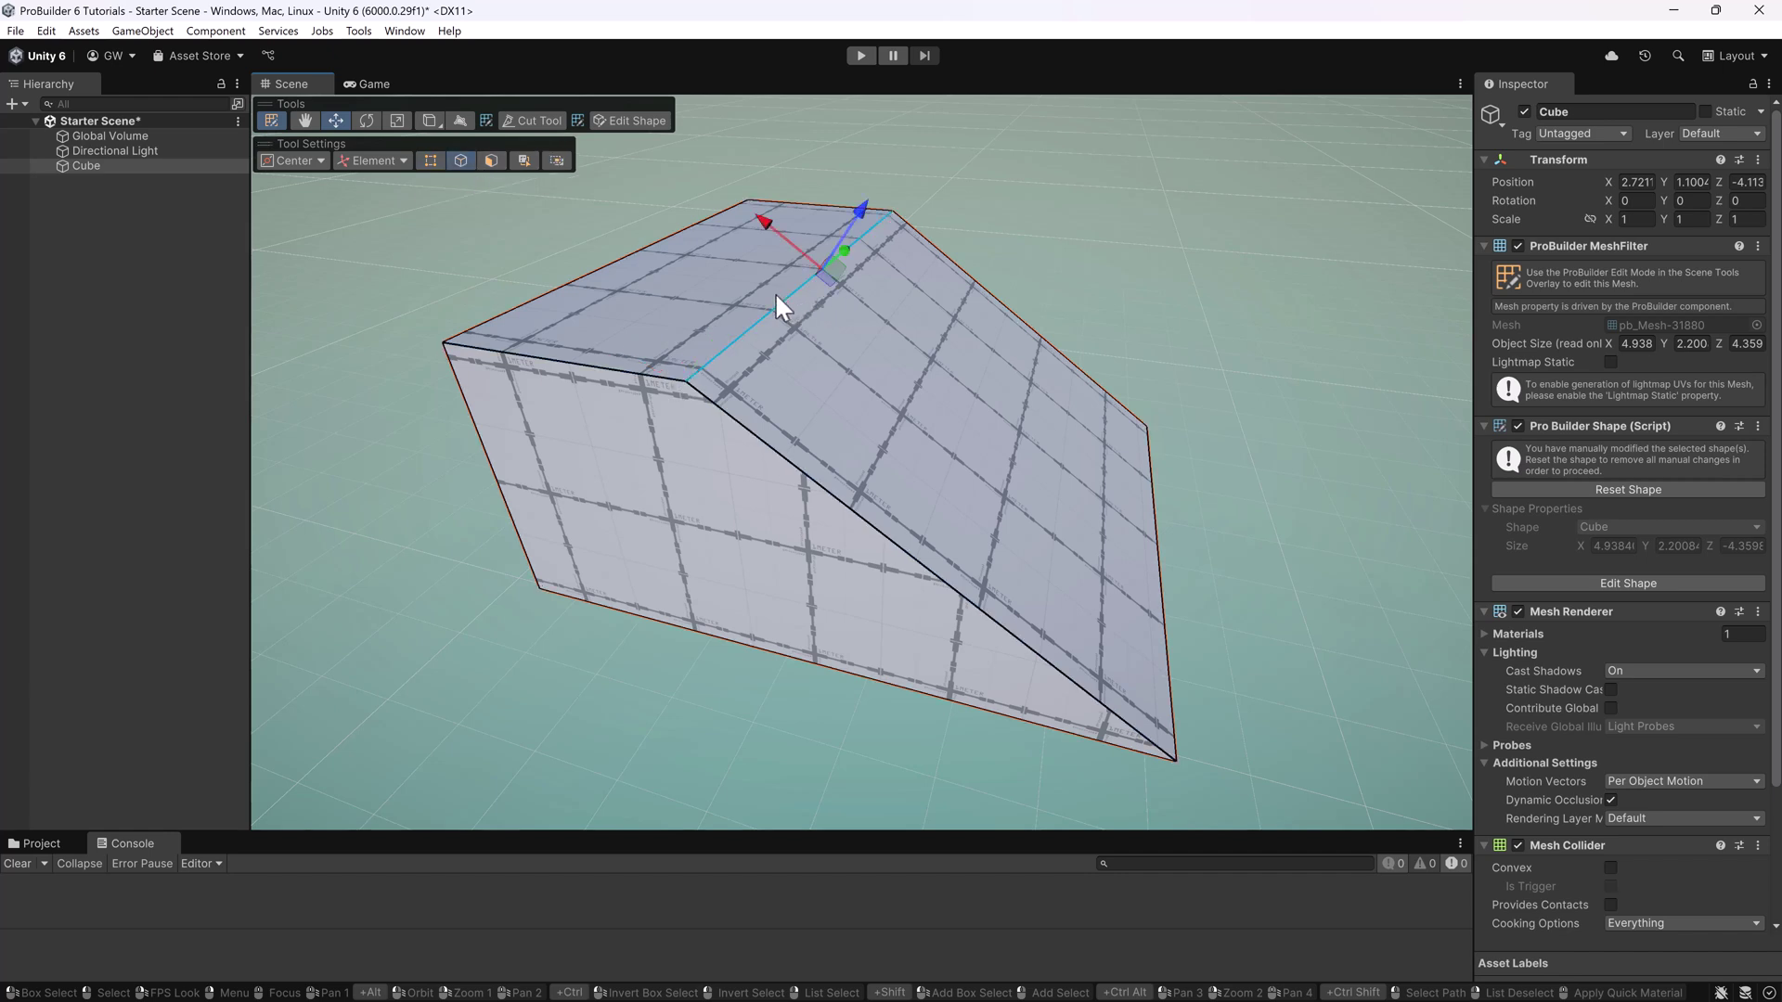
click(807, 331)
alt+drag(1094, 290, 1076, 286)
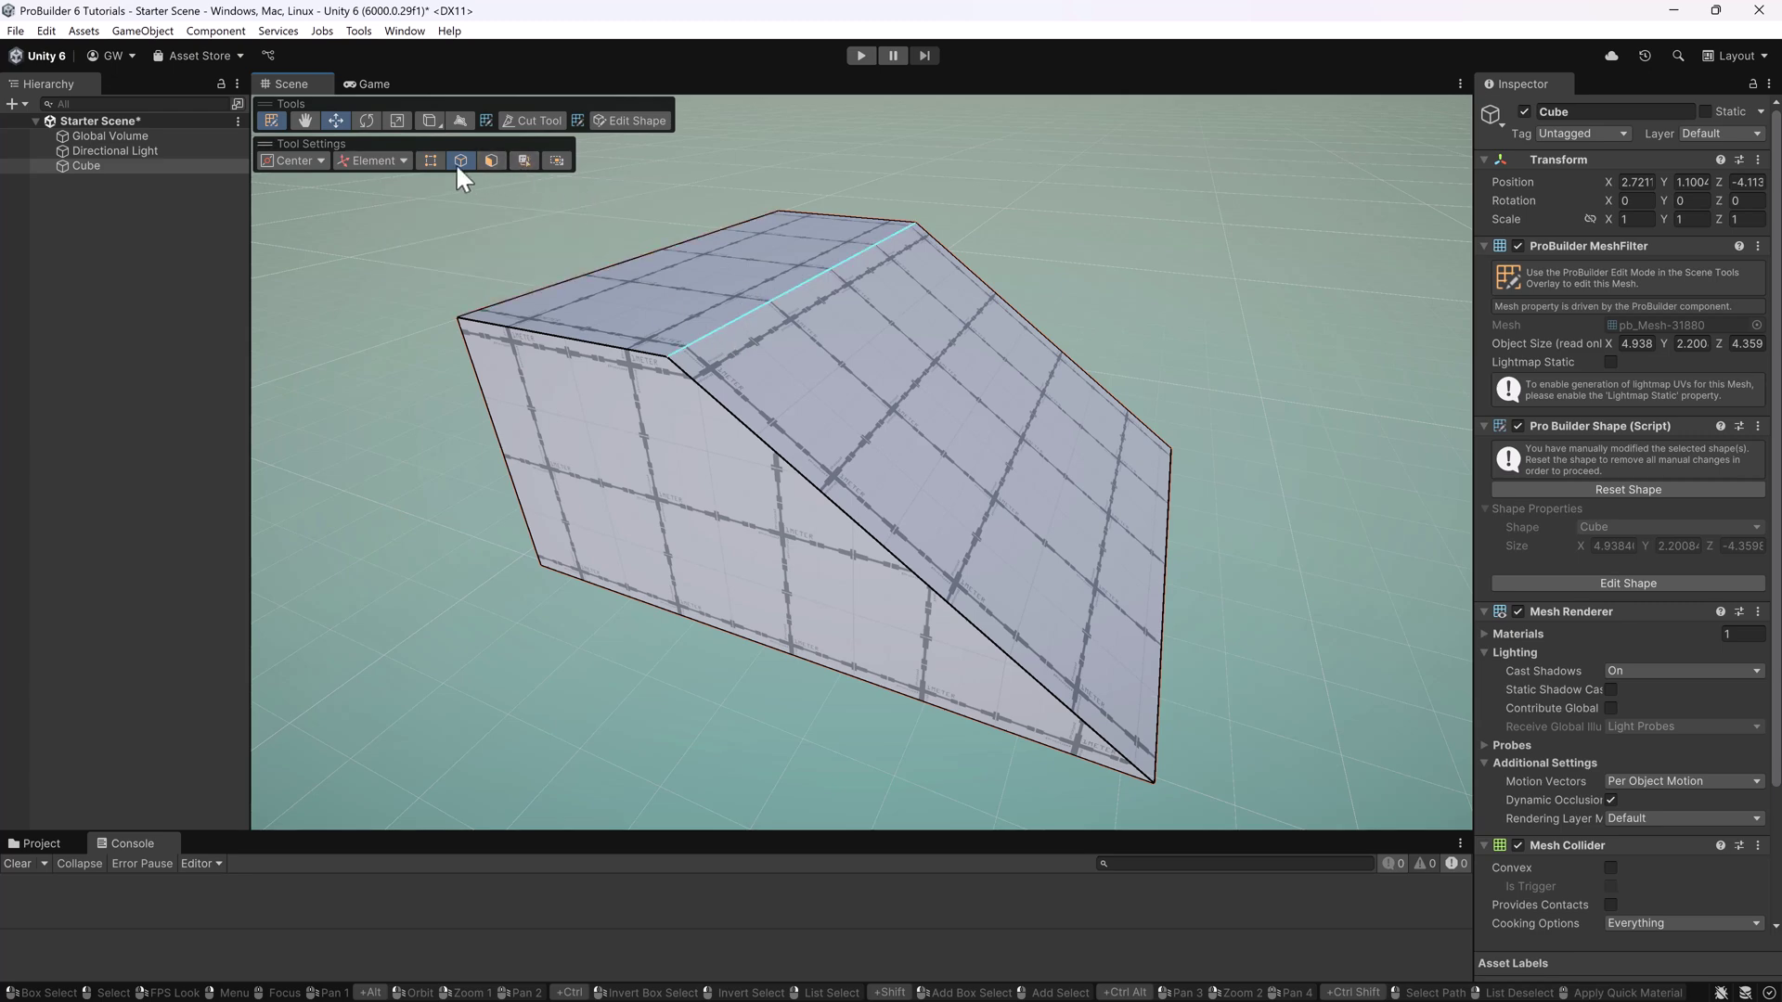
Step: Box-select the four top vertices in vertex mode and set the handle orientation to Local
click(432, 160)
alt+drag(891, 297, 970, 350)
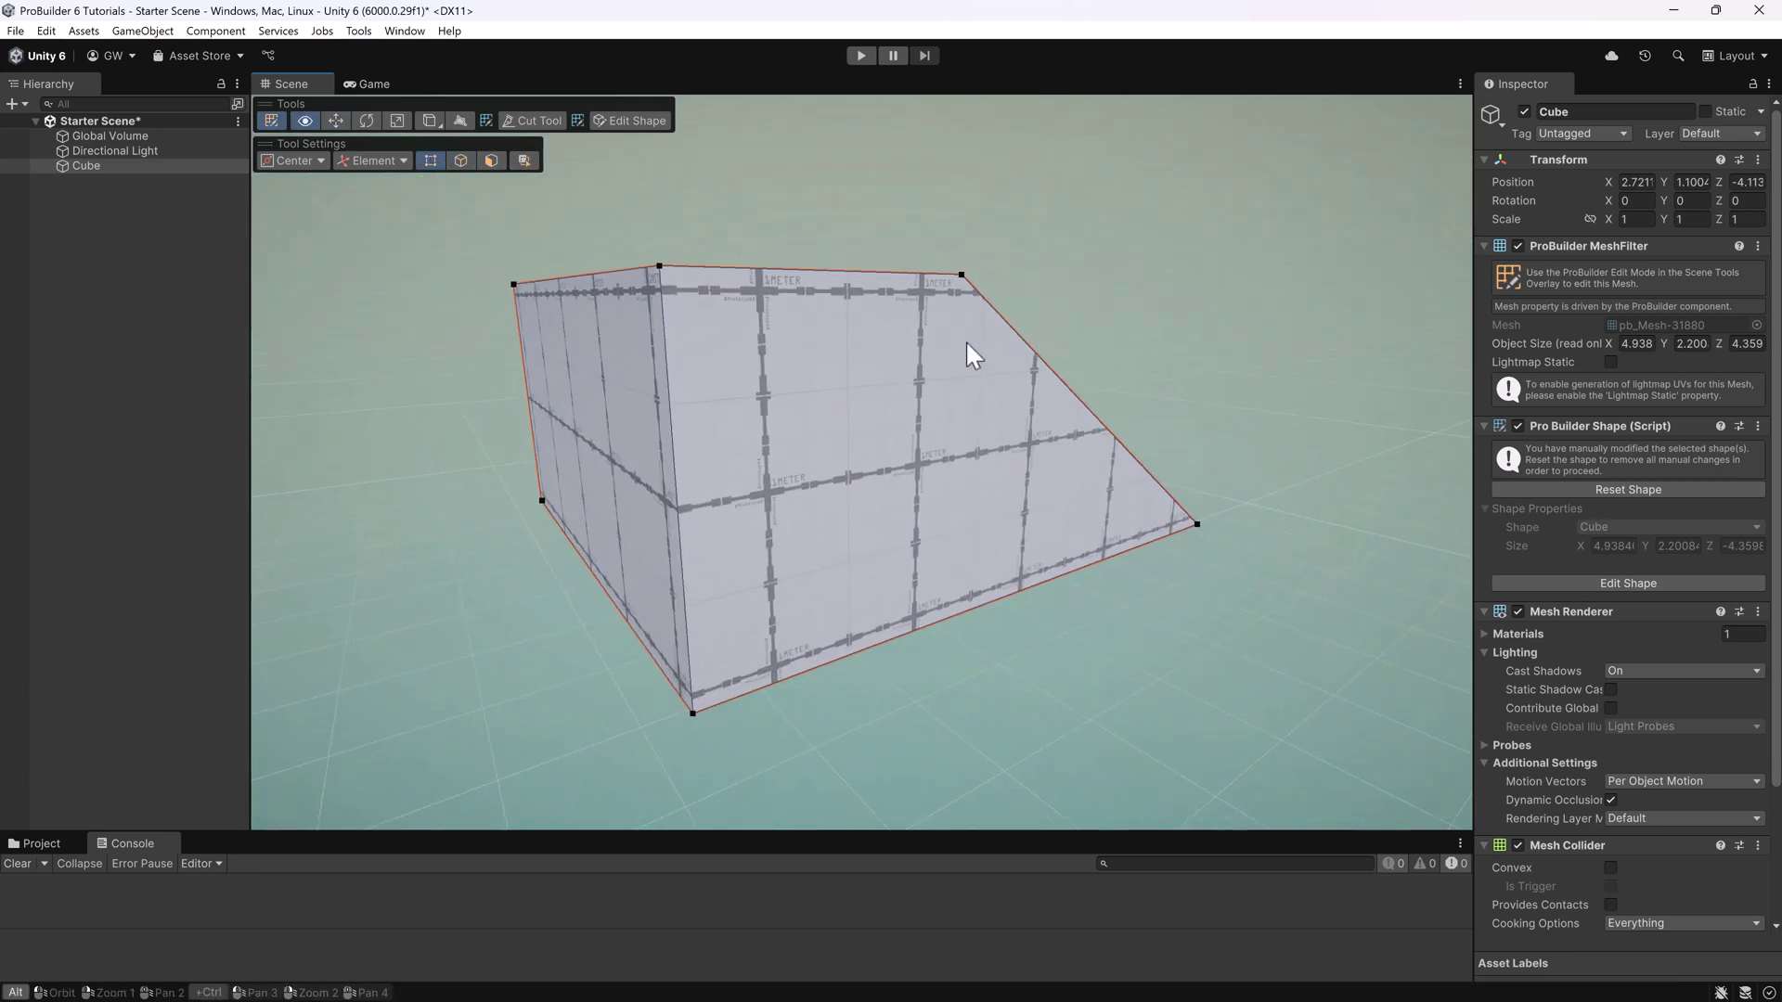
alt+drag(1185, 366, 410, 231)
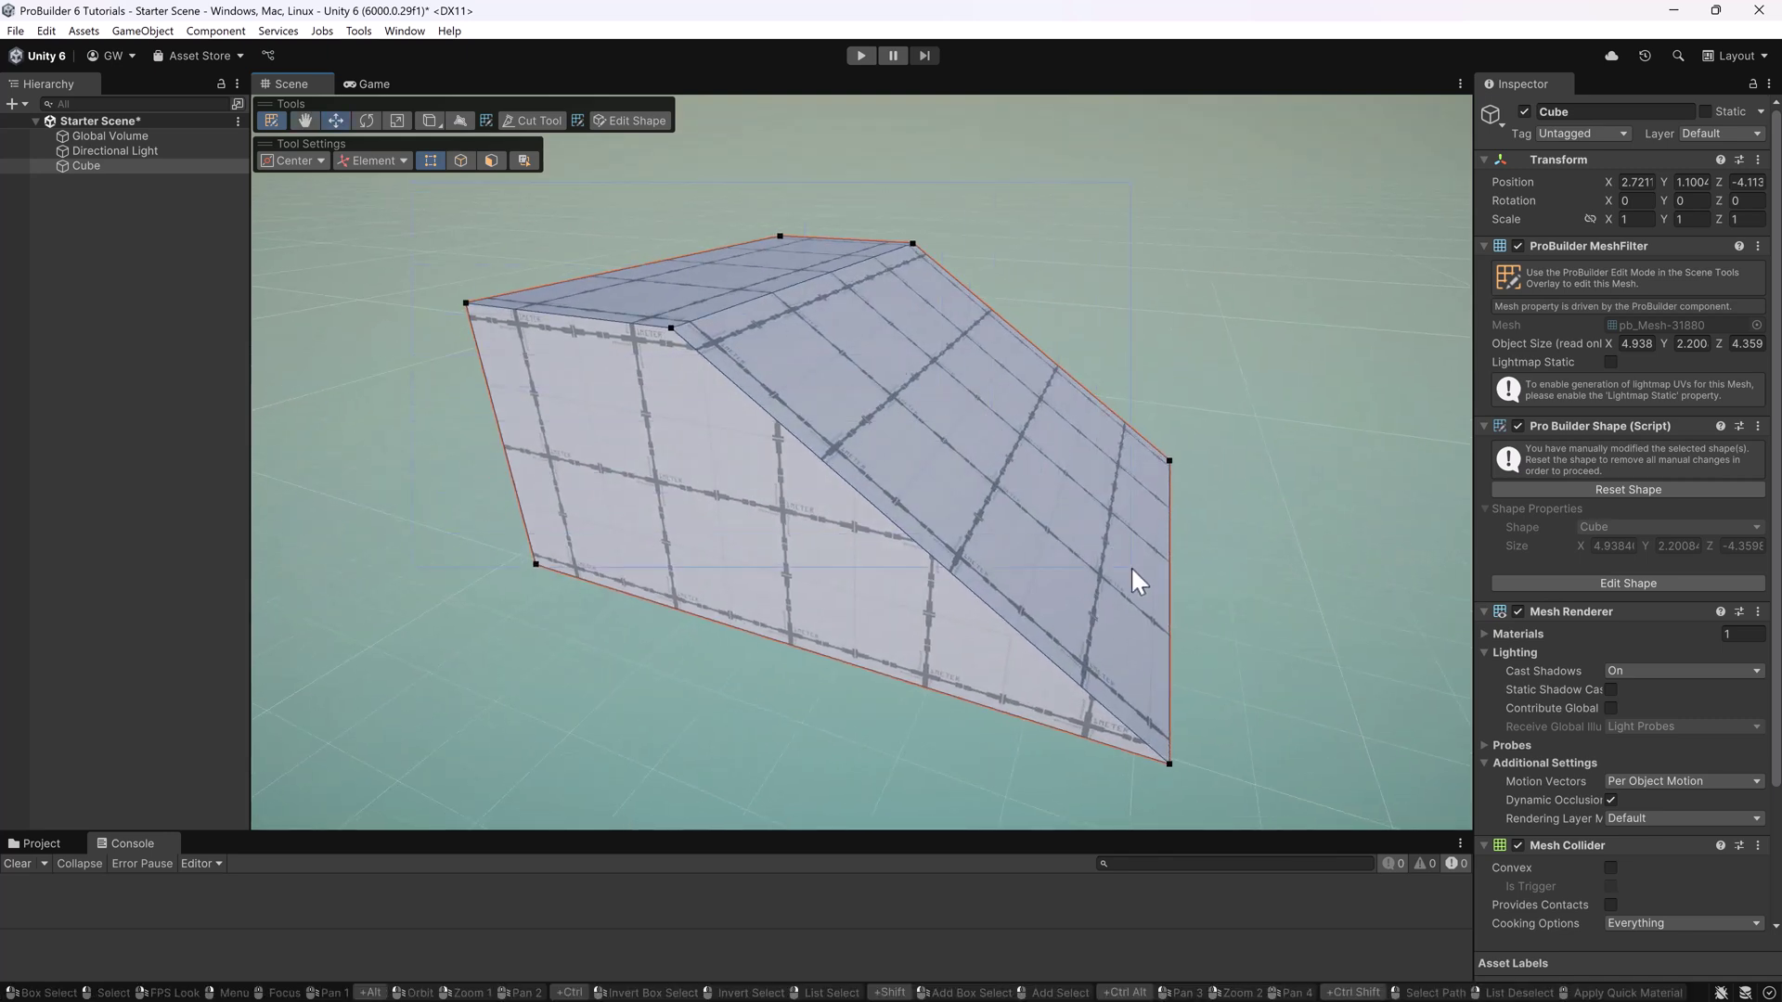
click(1078, 531)
alt+drag(987, 523, 917, 422)
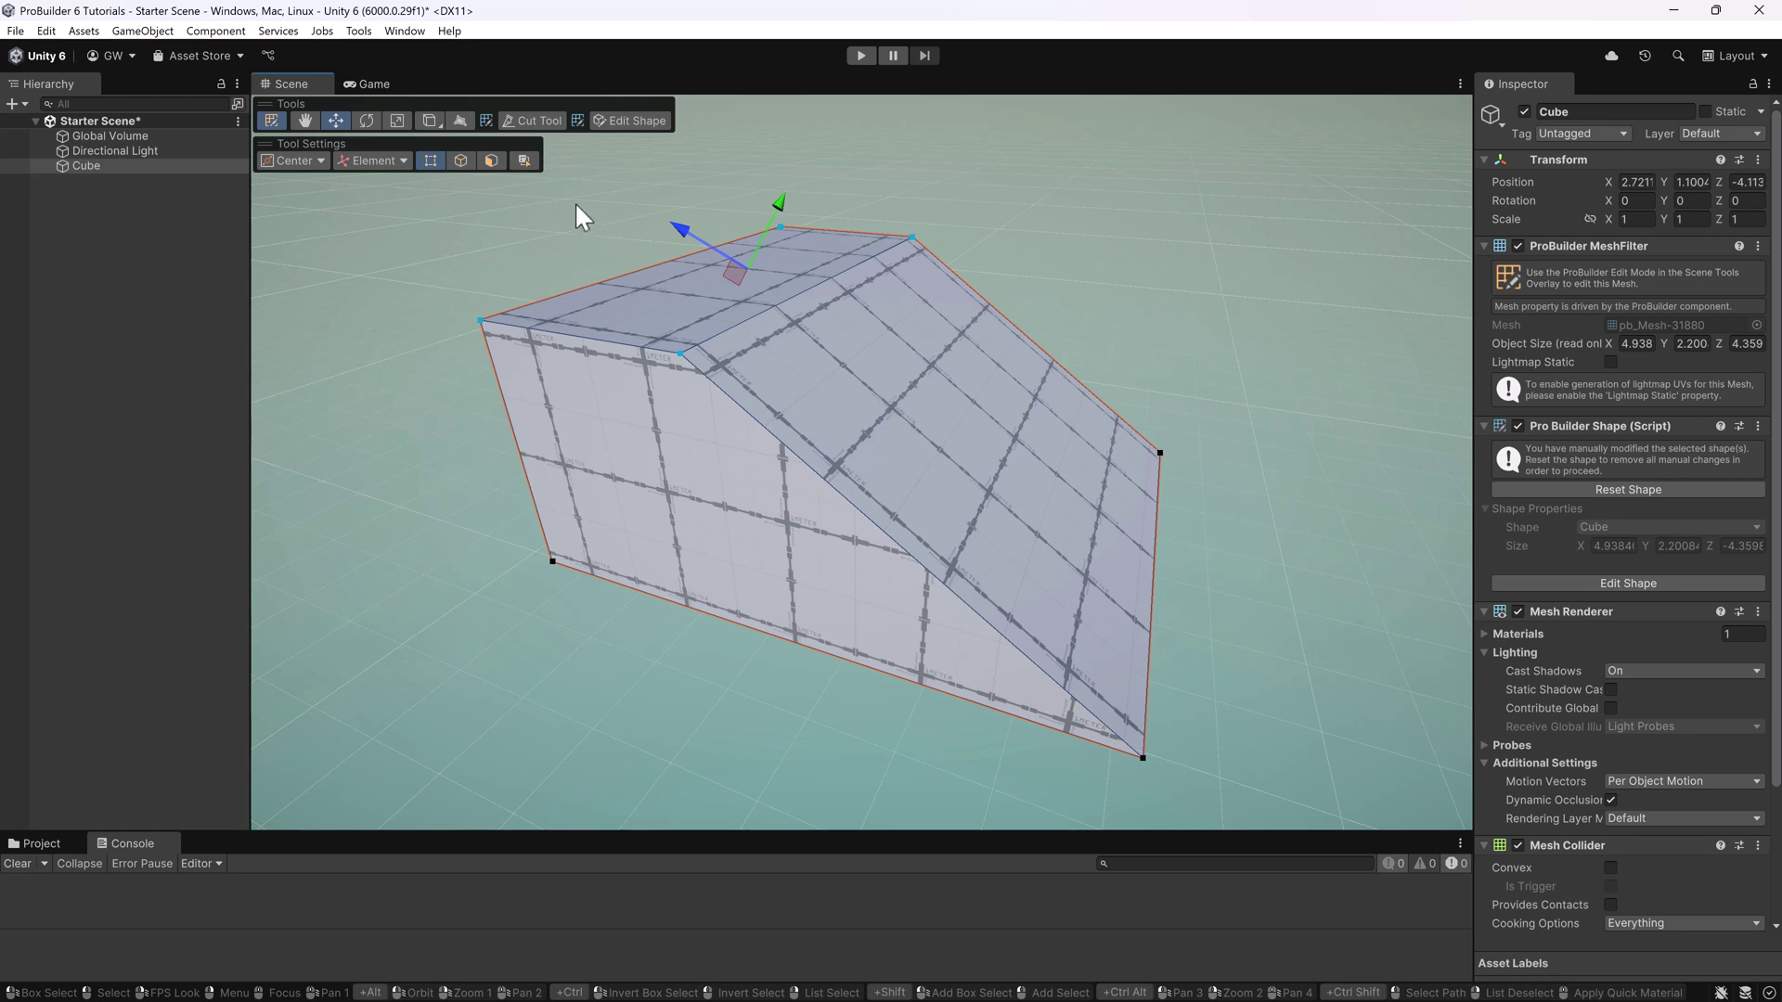
click(371, 160)
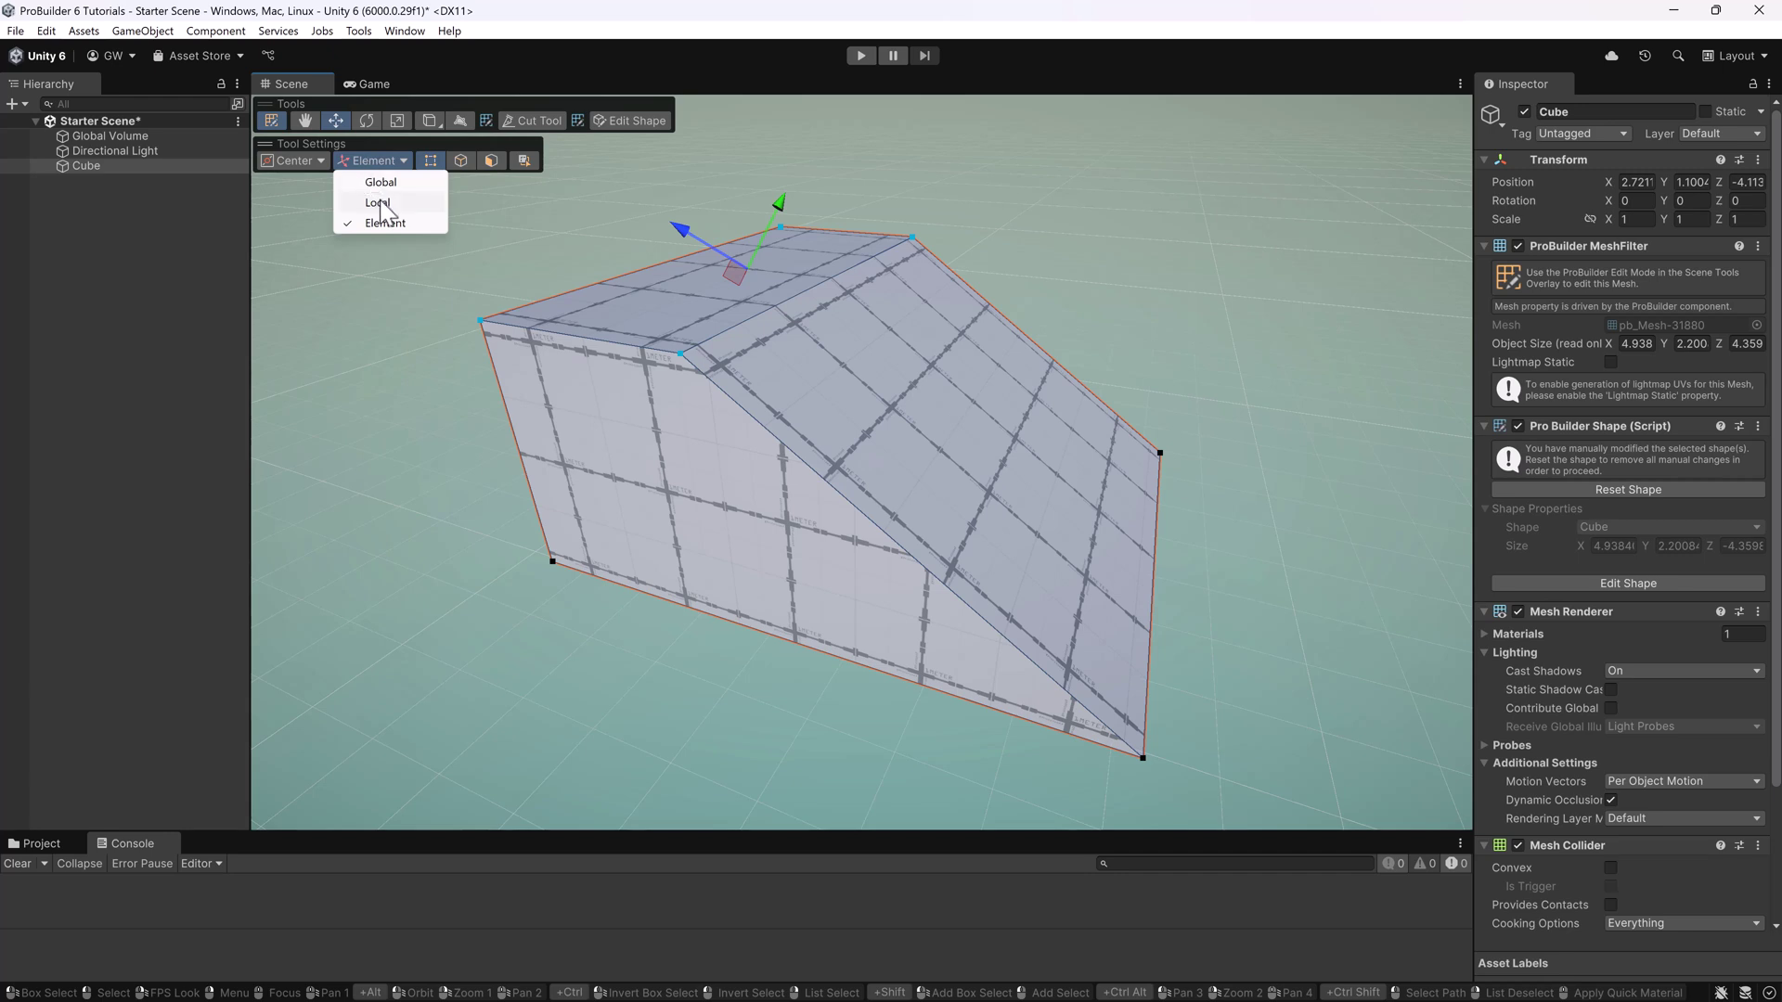
click(378, 203)
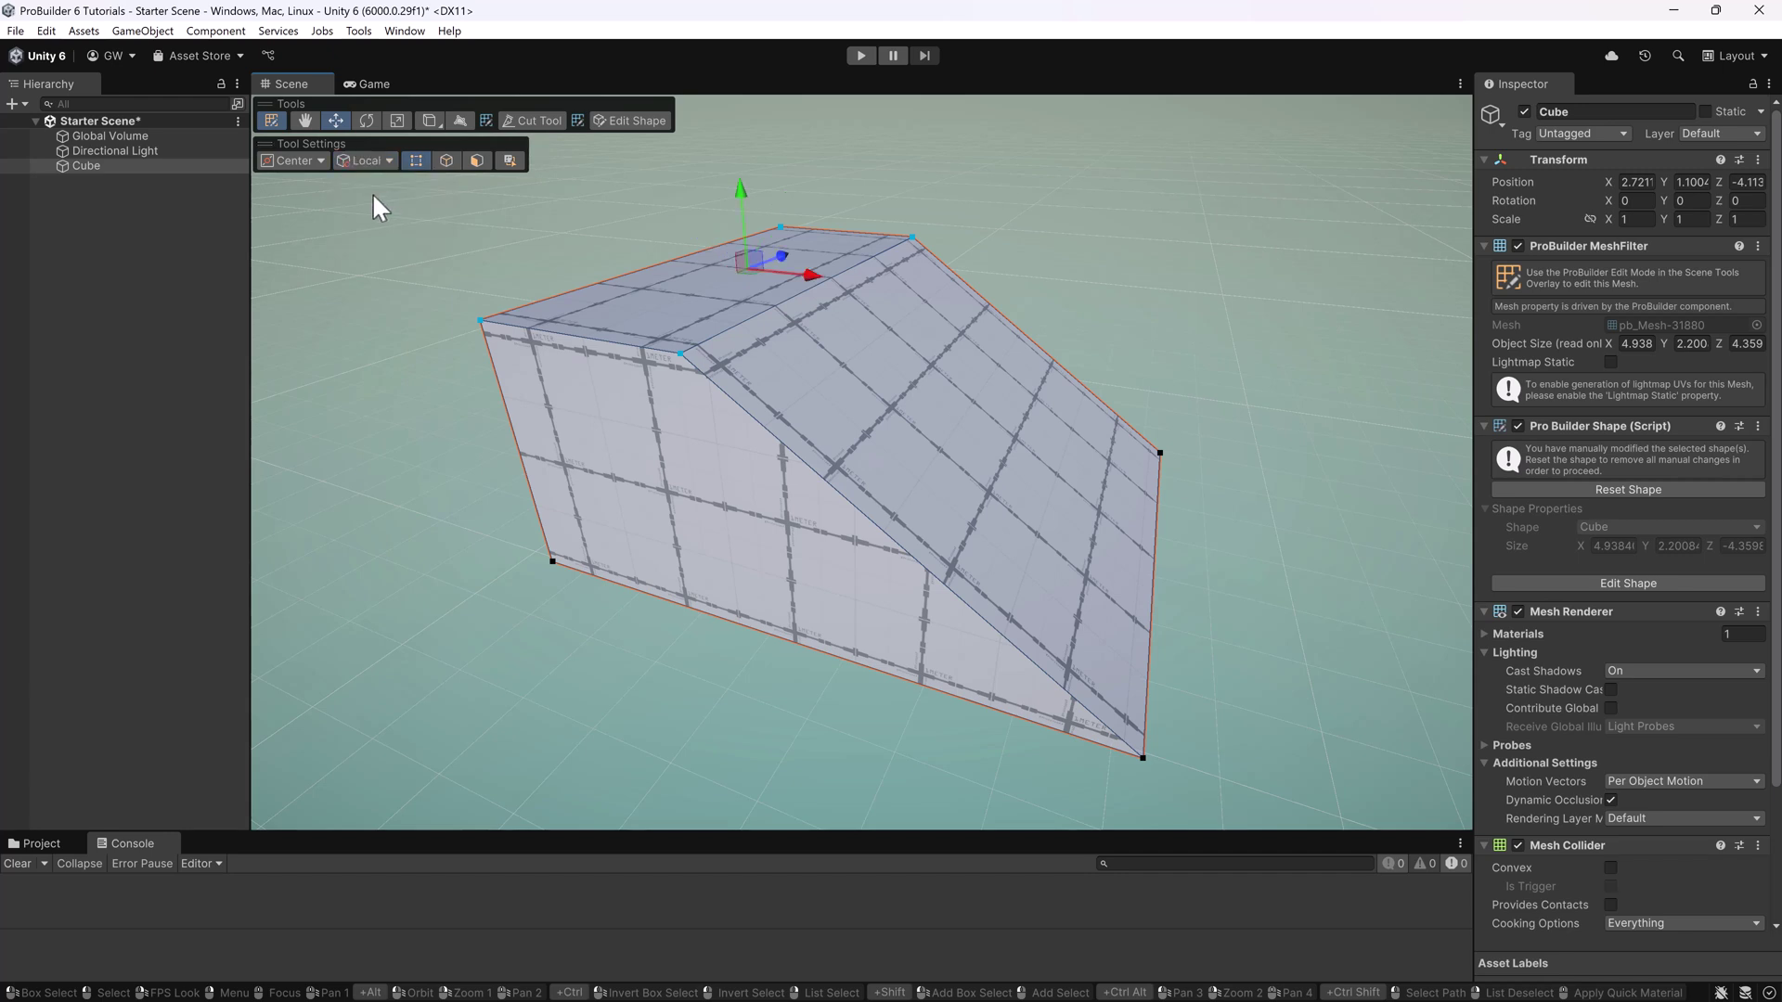
Step: Turn on selection of hidden elements and box-select vertices on the raised end of the mesh
click(514, 160)
click(1062, 177)
drag(932, 211, 683, 408)
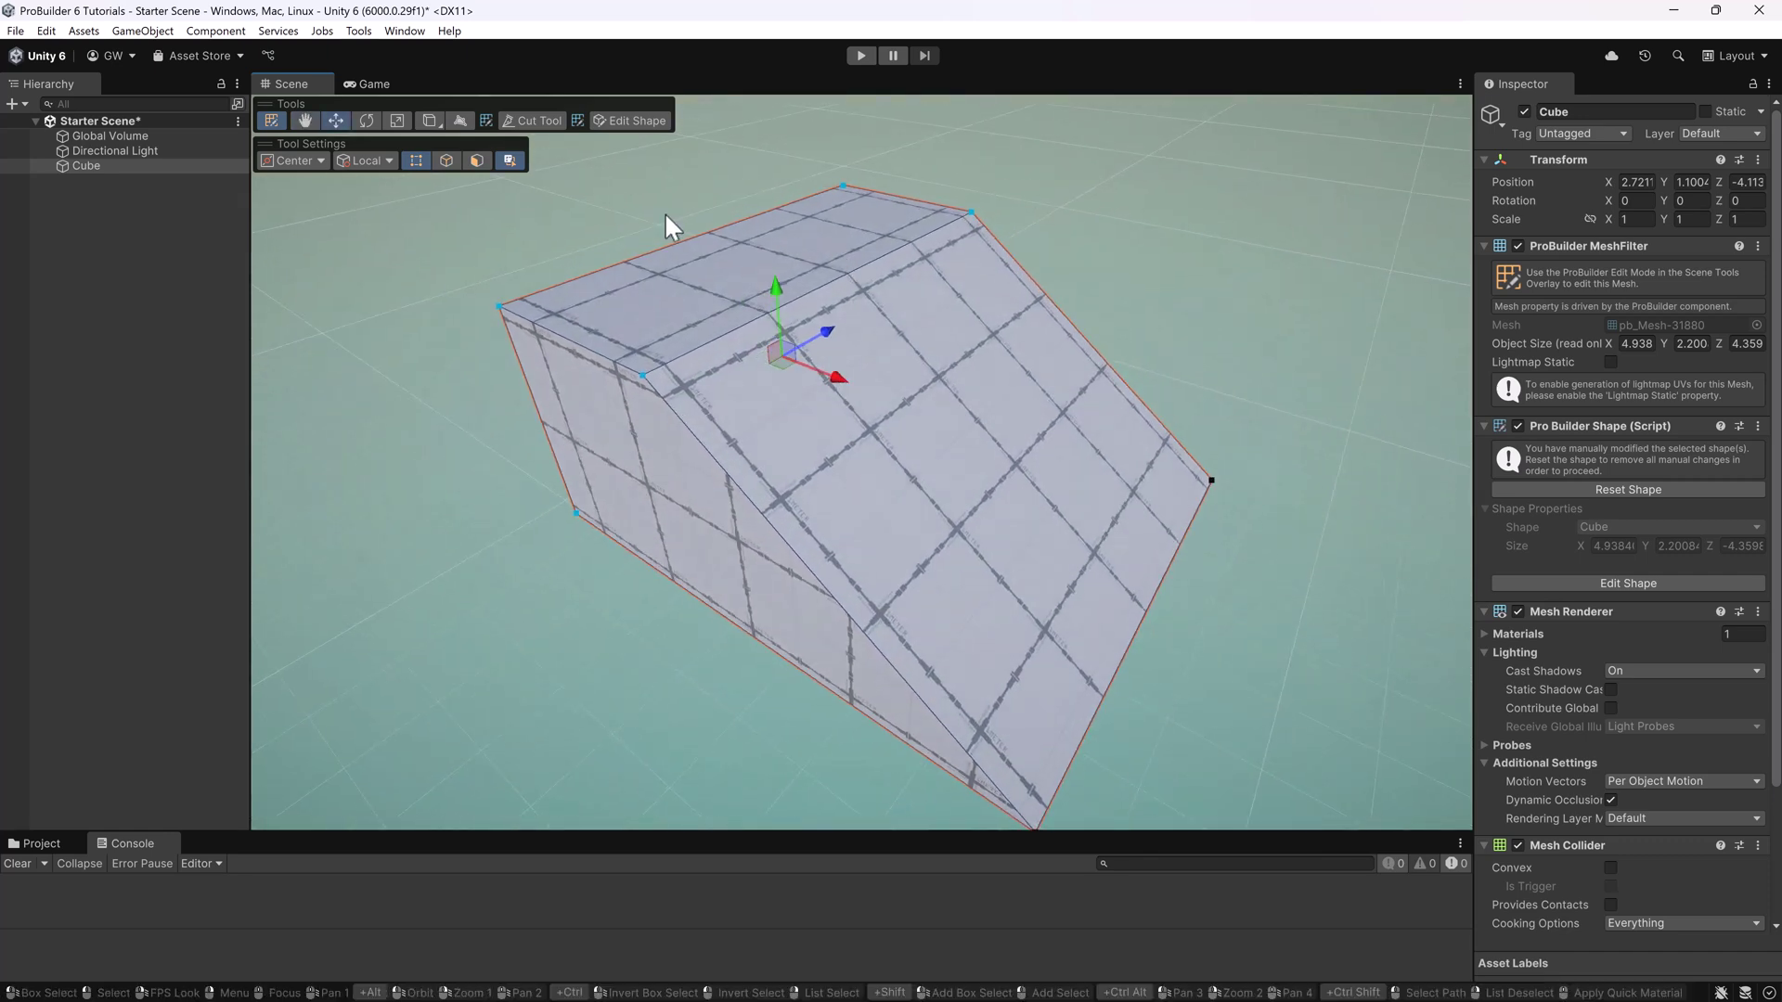
Step: Show the View Options overlay, undock it to float in the Scene view, and reopen the overlay menu
key(grave)
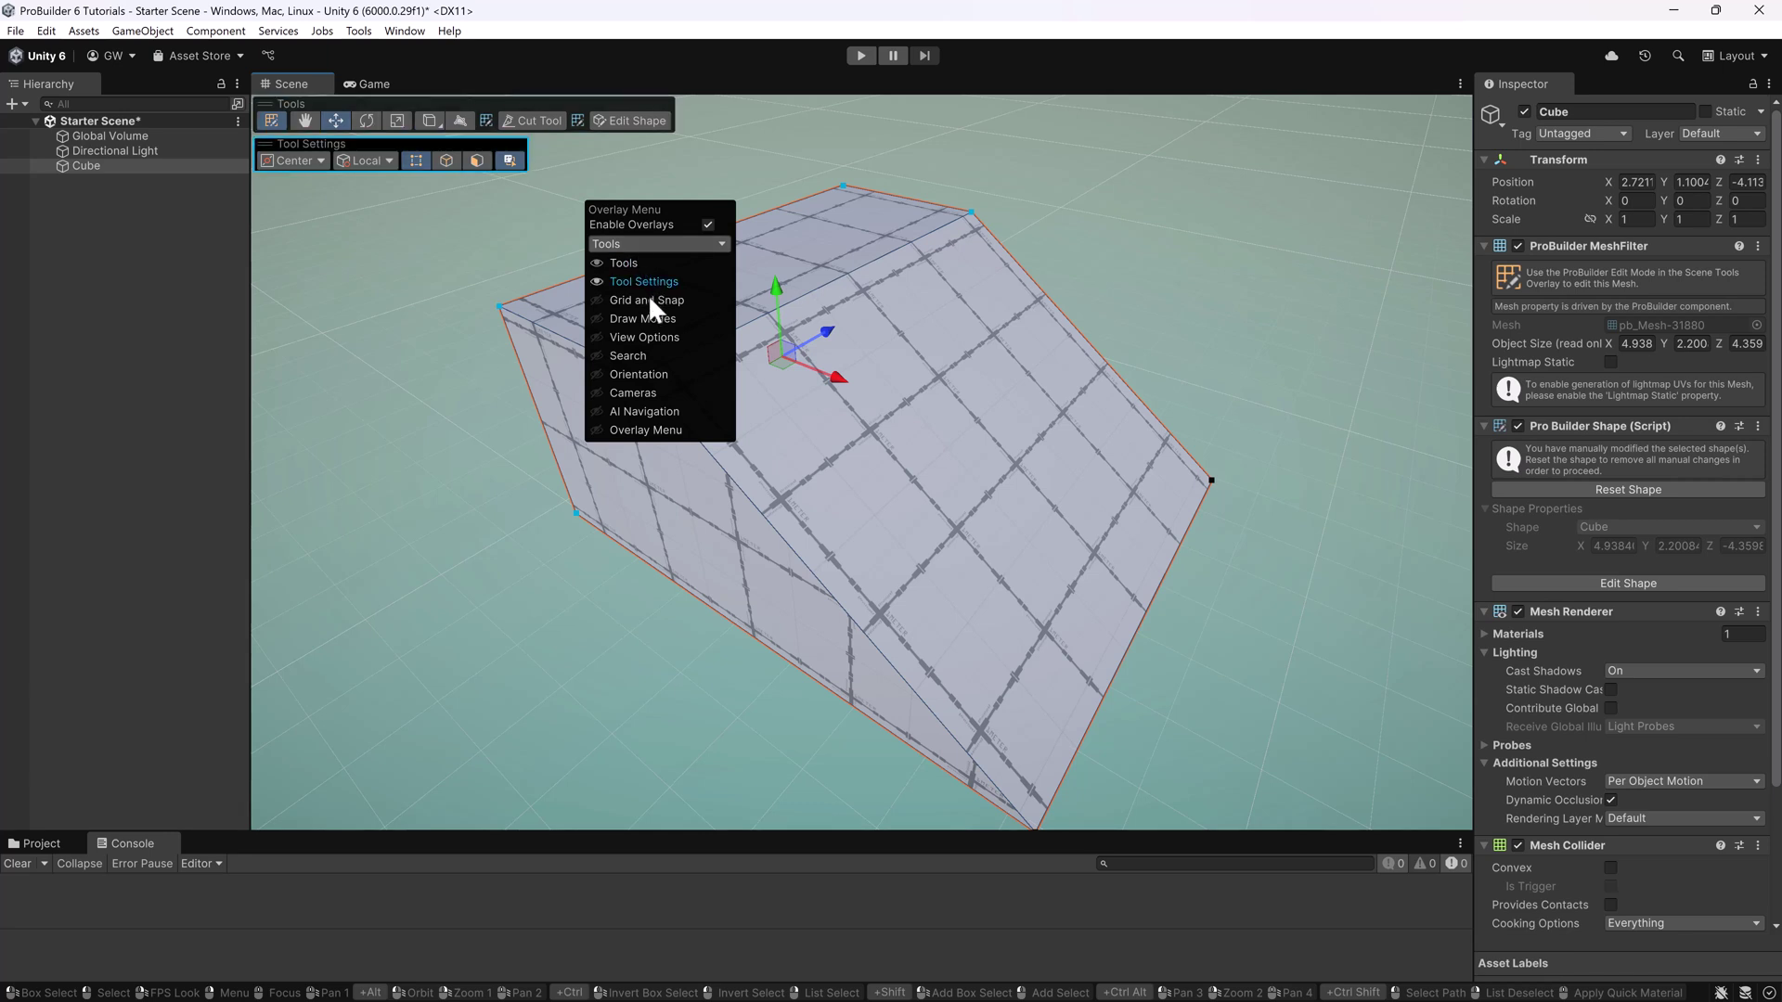
click(651, 336)
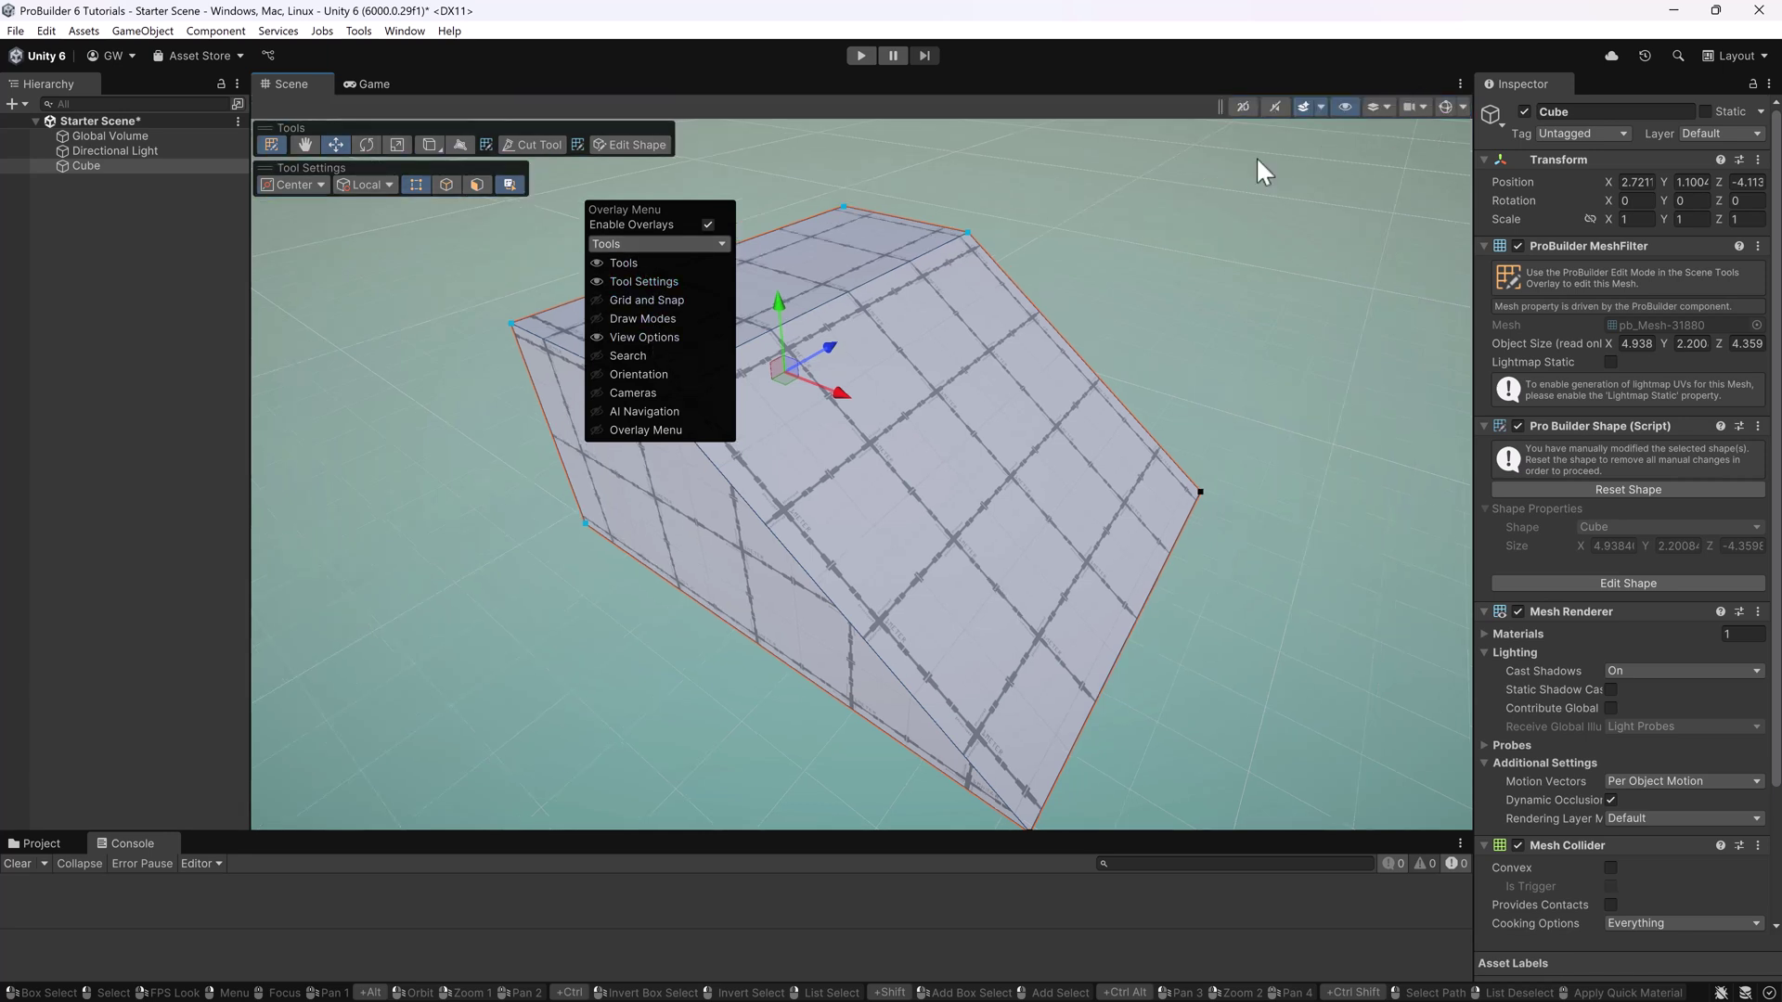
drag(1230, 108, 1439, 110)
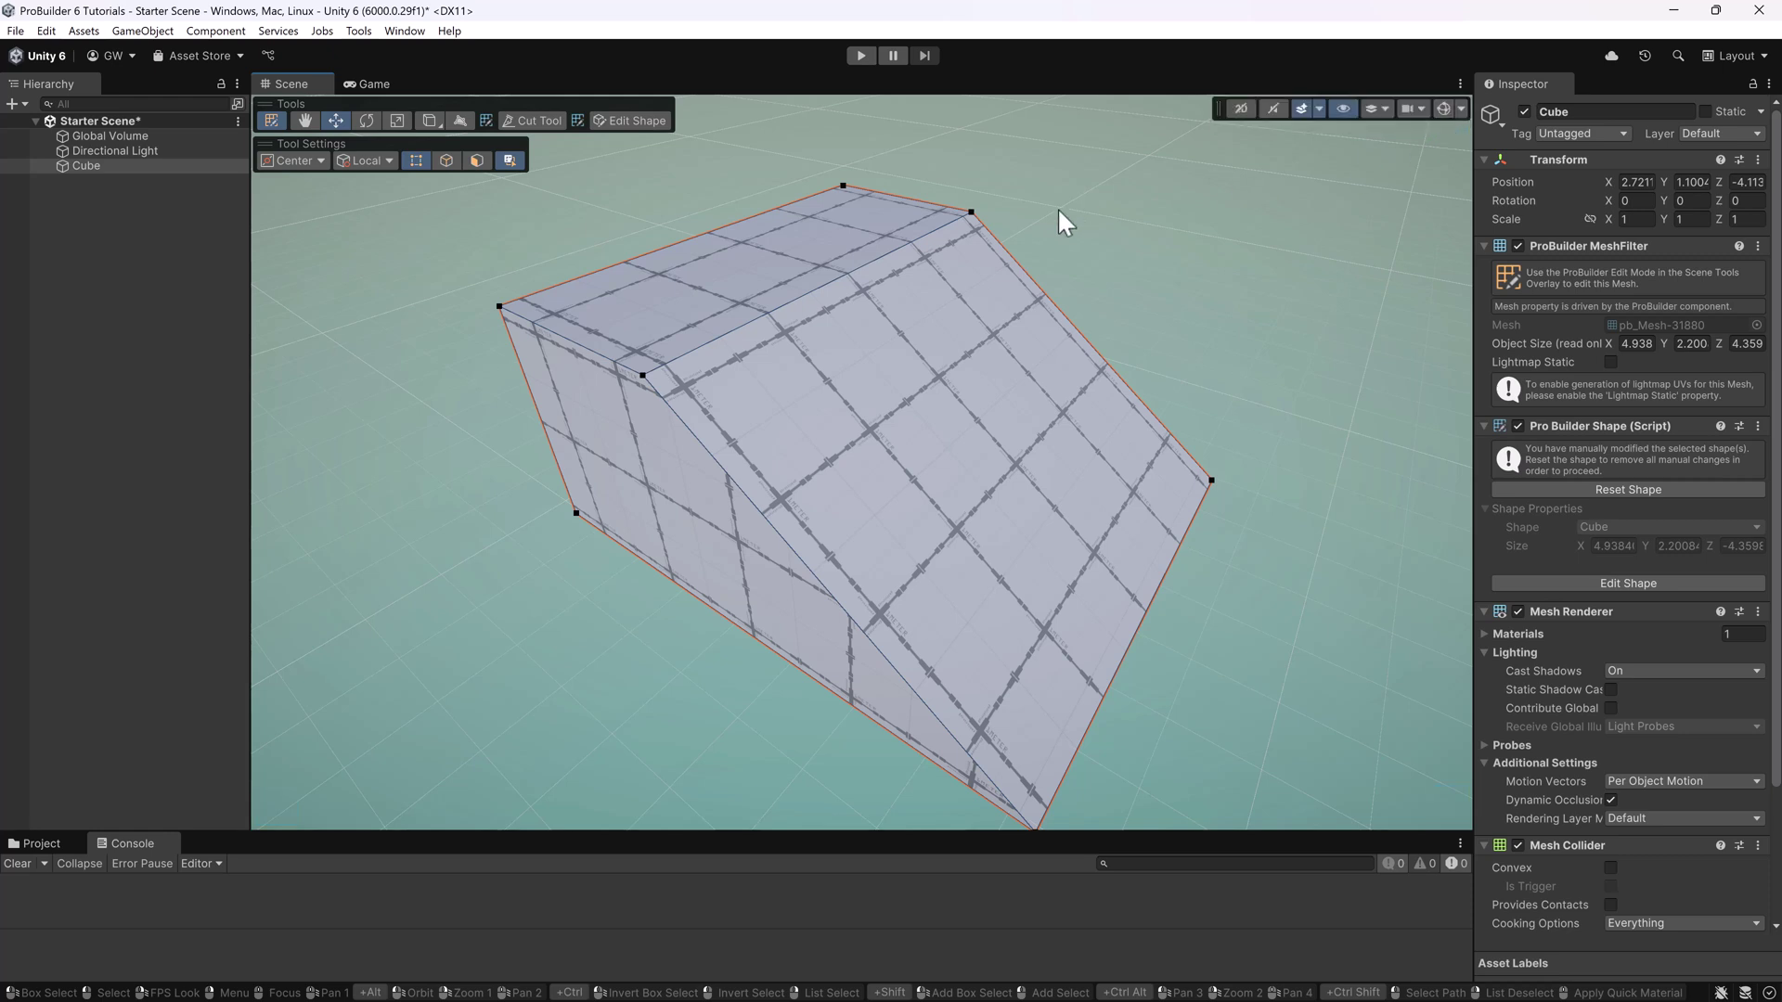
key(grave)
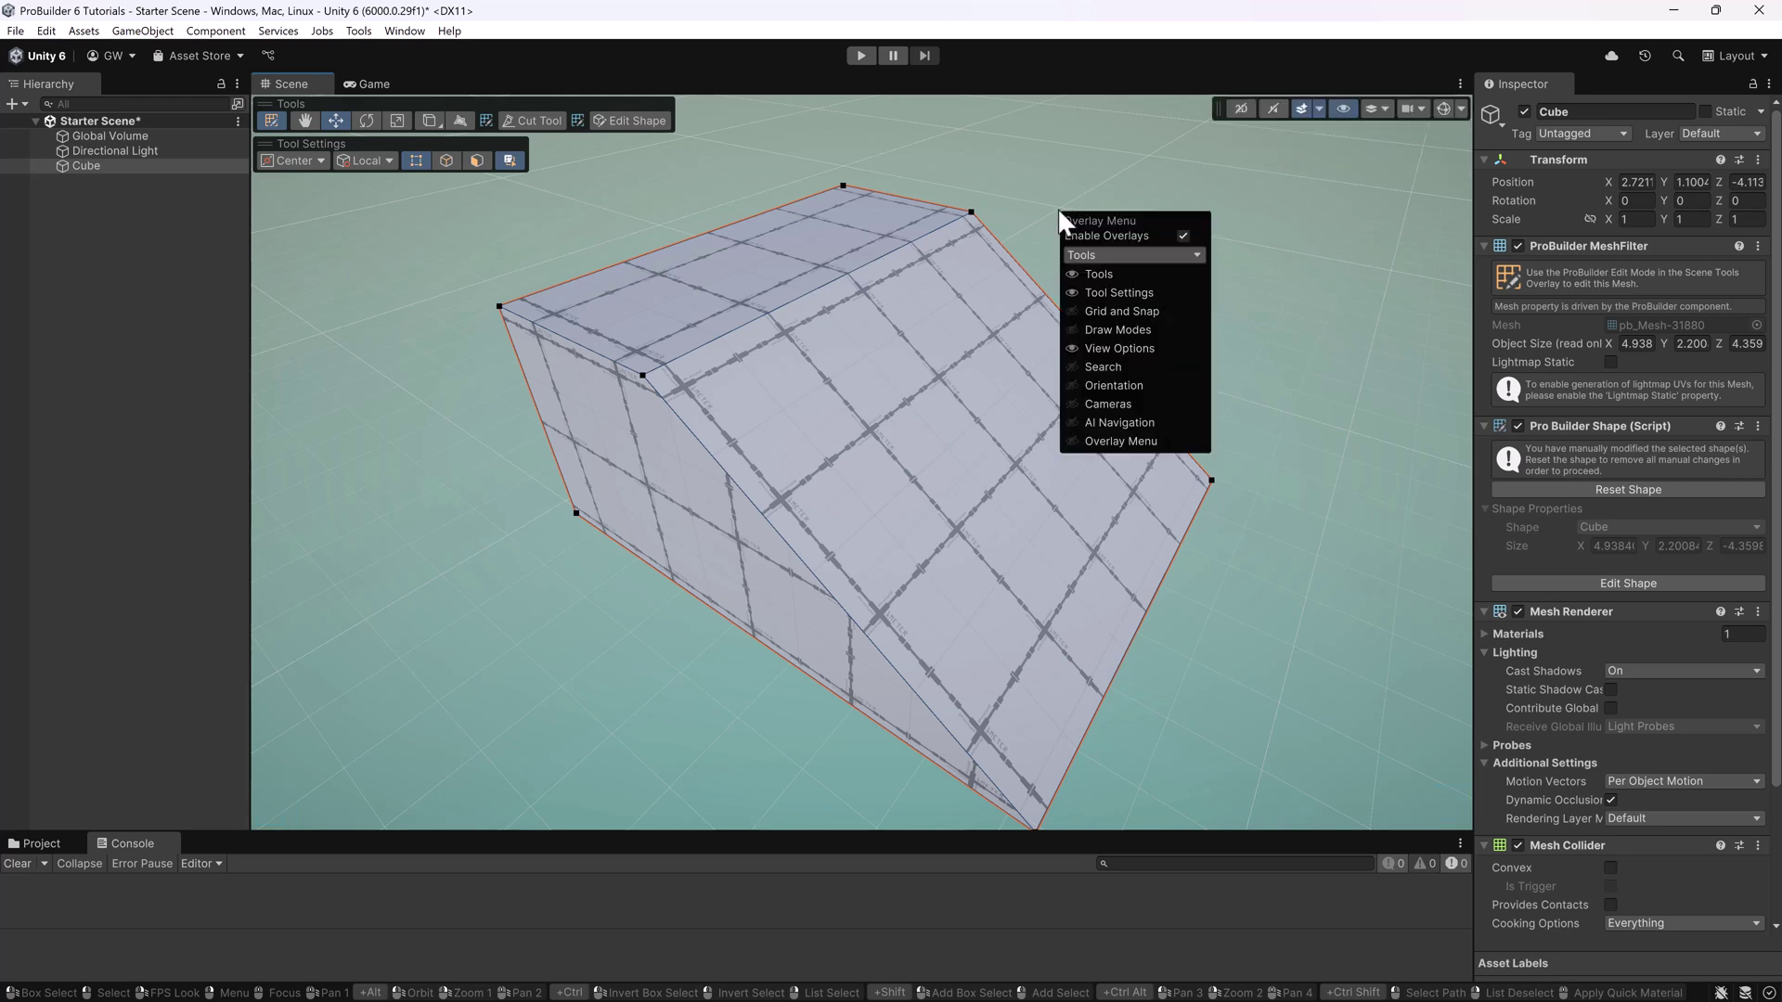
Step: Show the Draw Modes overlay, hide View Options, and dock Draw Modes in its place in the Scene view
click(1131, 331)
drag(1312, 96, 1133, 160)
right_click(1221, 109)
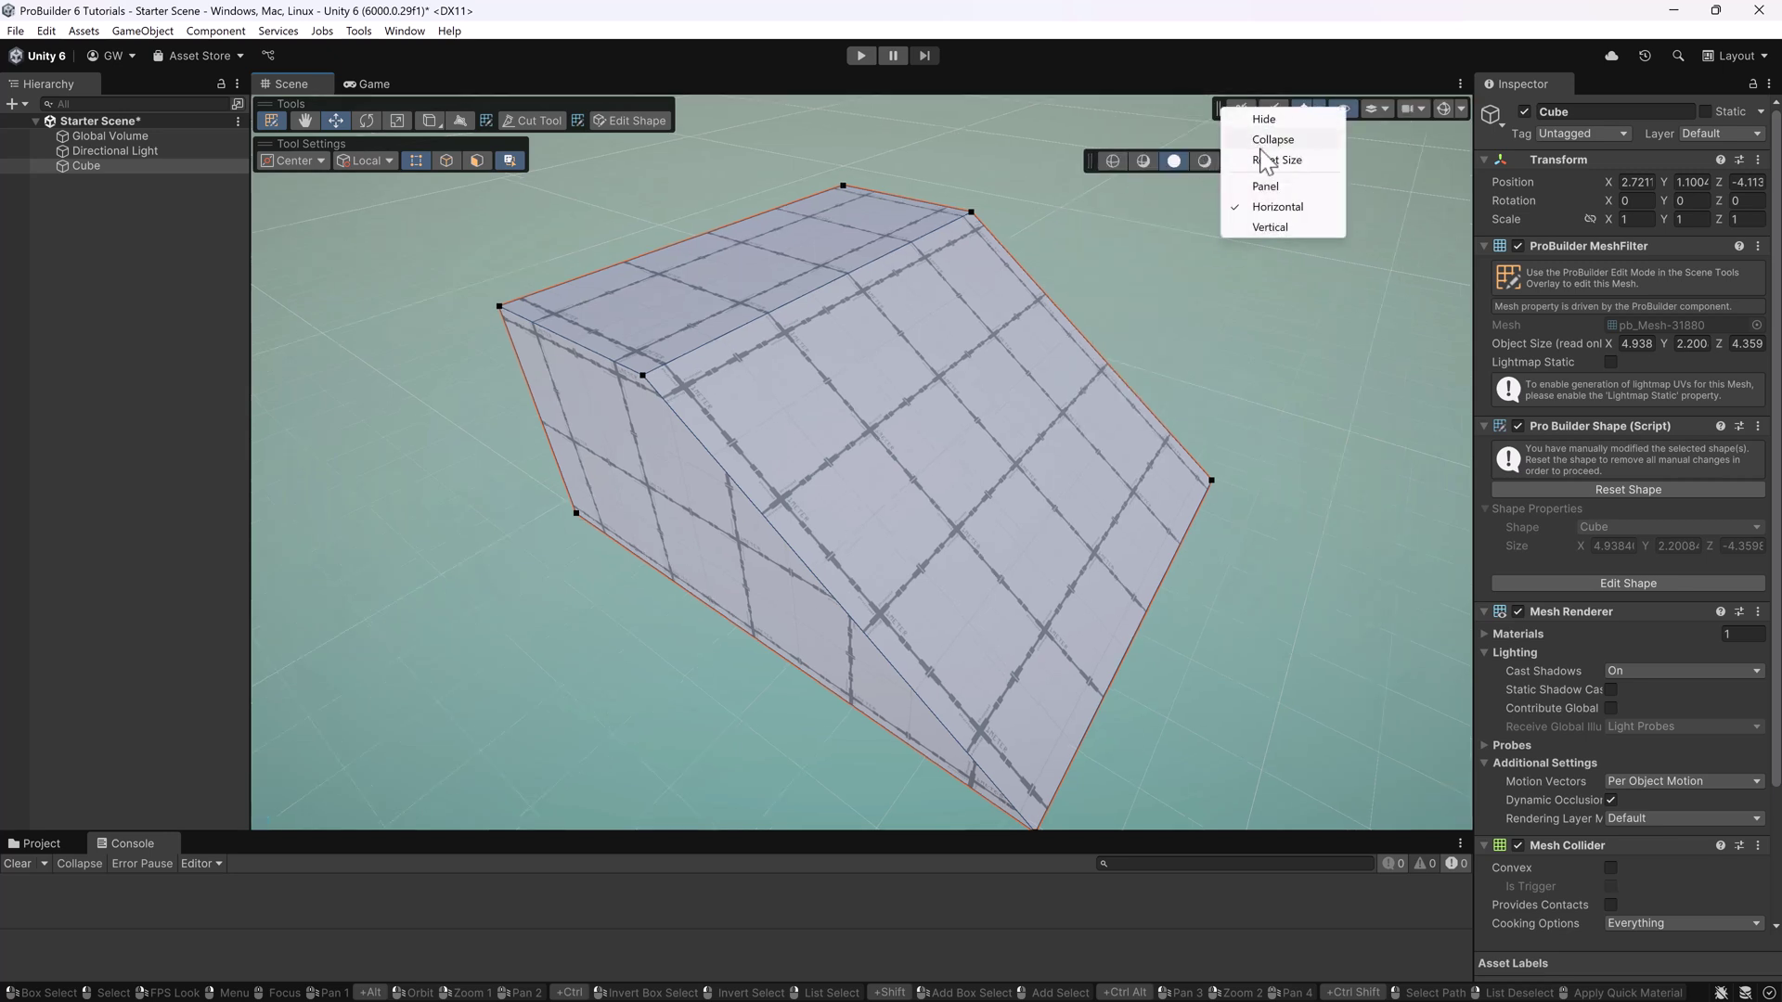
click(1300, 208)
drag(1093, 159, 1444, 111)
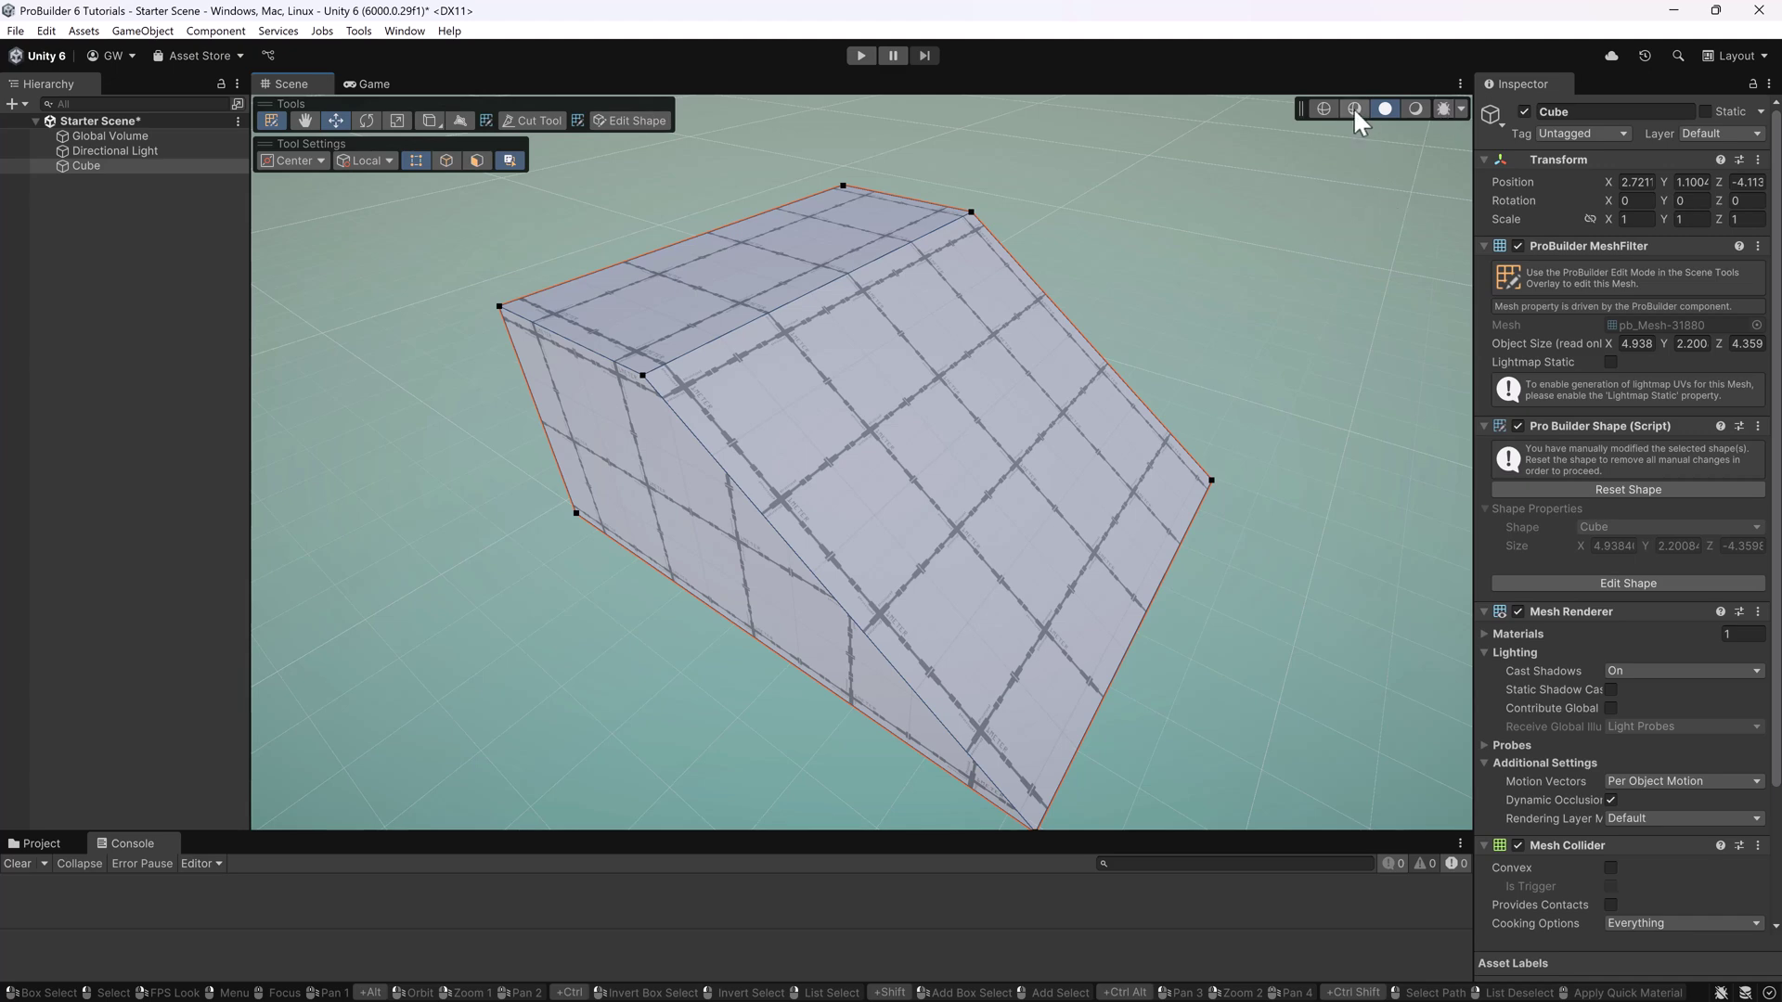
Step: Set the draw mode to wireframe and box-select the raised end's vertices with hidden-element selection on
click(1324, 109)
mouse_move(1294, 121)
alt+mouse_down()
mouse_move(1034, 386)
mouse_move(1045, 297)
mouse_move(1045, 347)
mouse_move(633, 231)
alt+mouse_up()
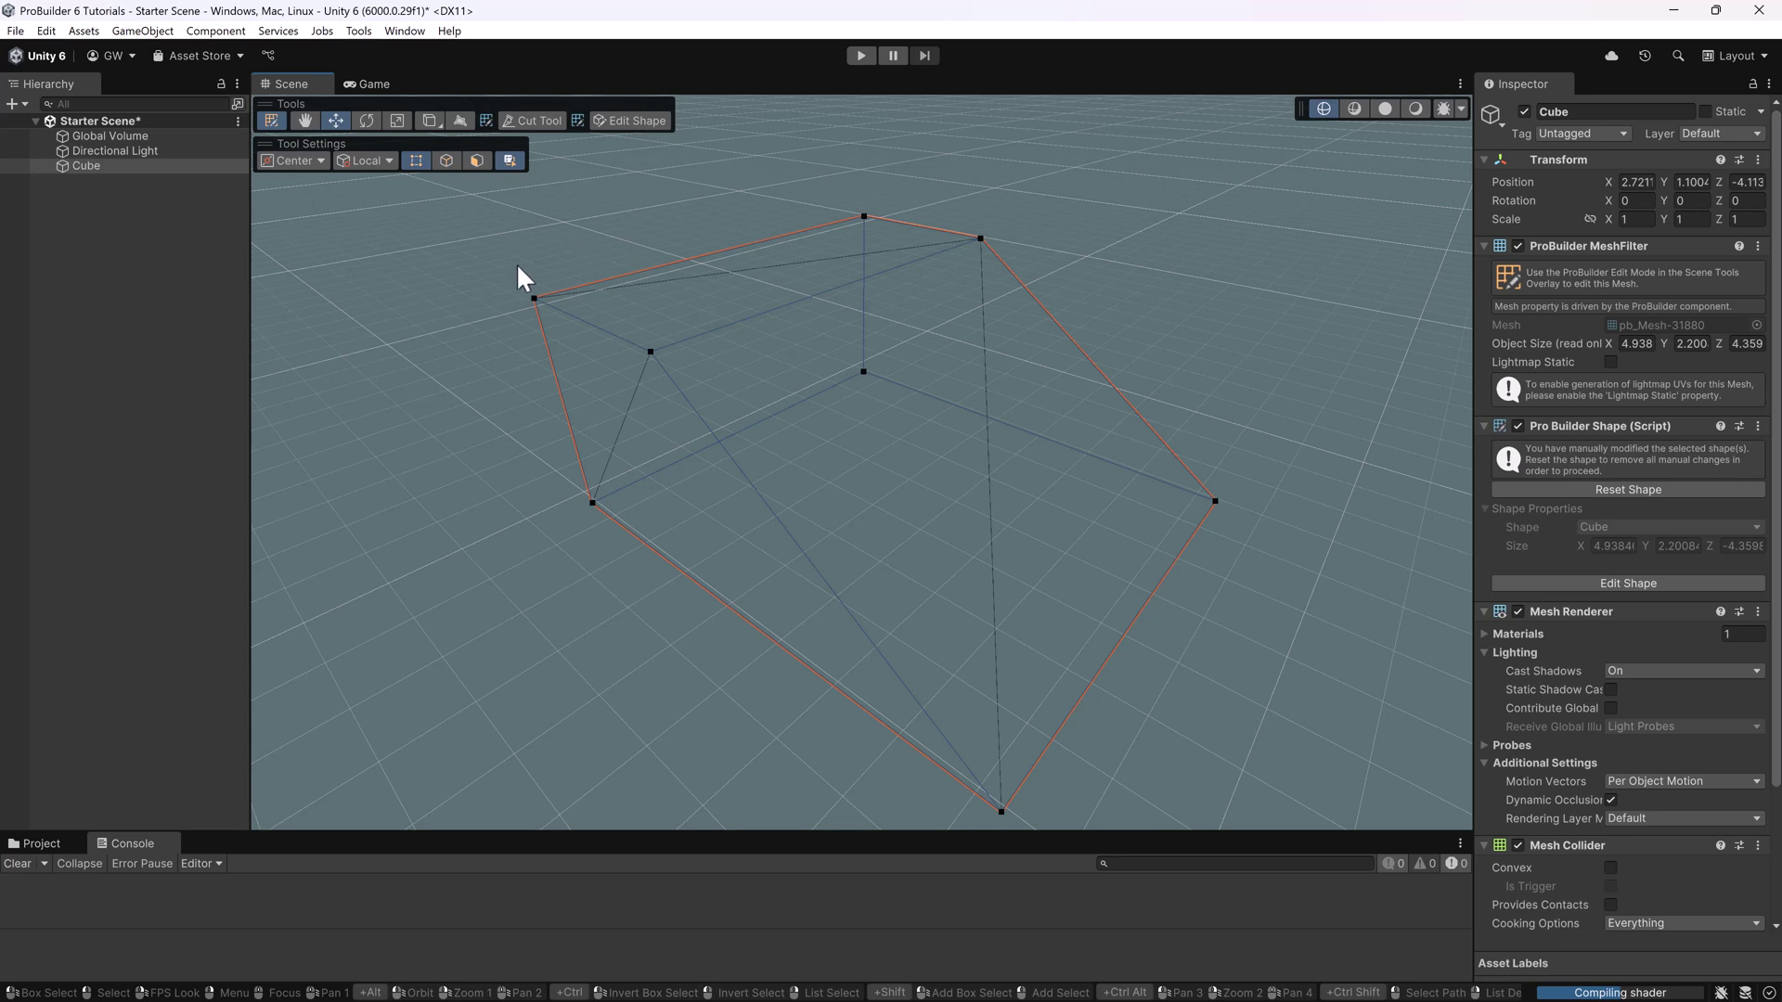
drag(1134, 172, 413, 575)
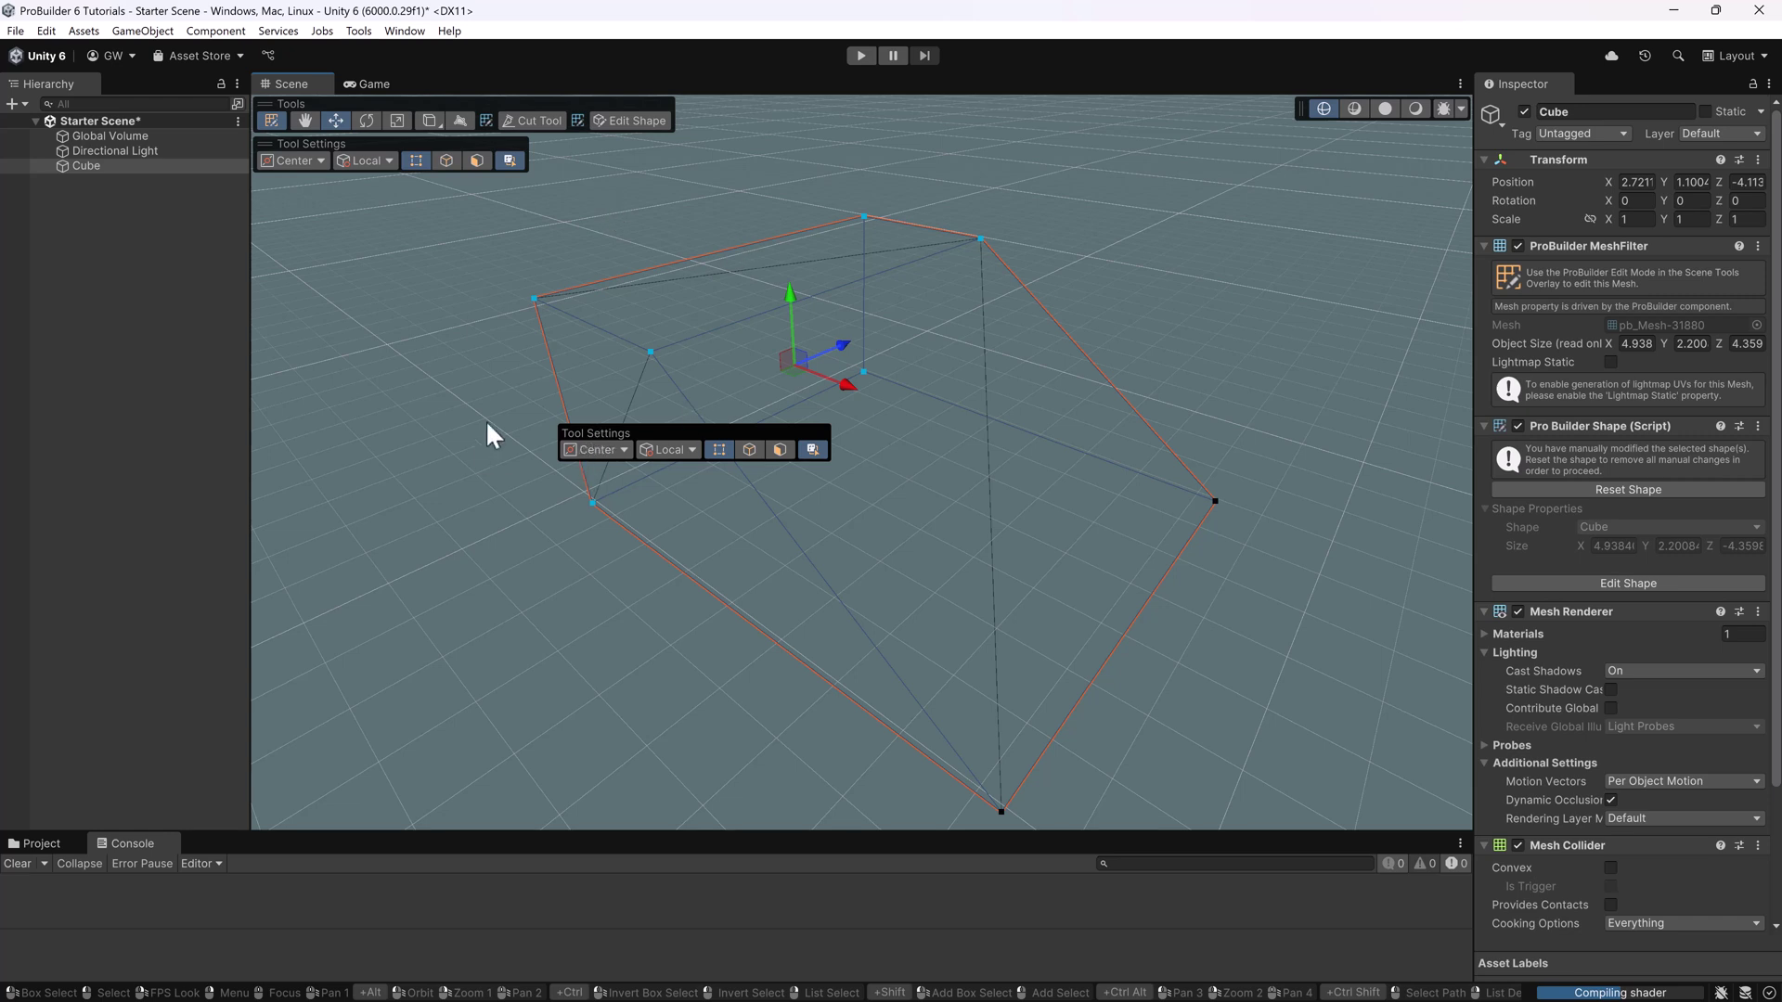
click(720, 376)
drag(1018, 174, 418, 561)
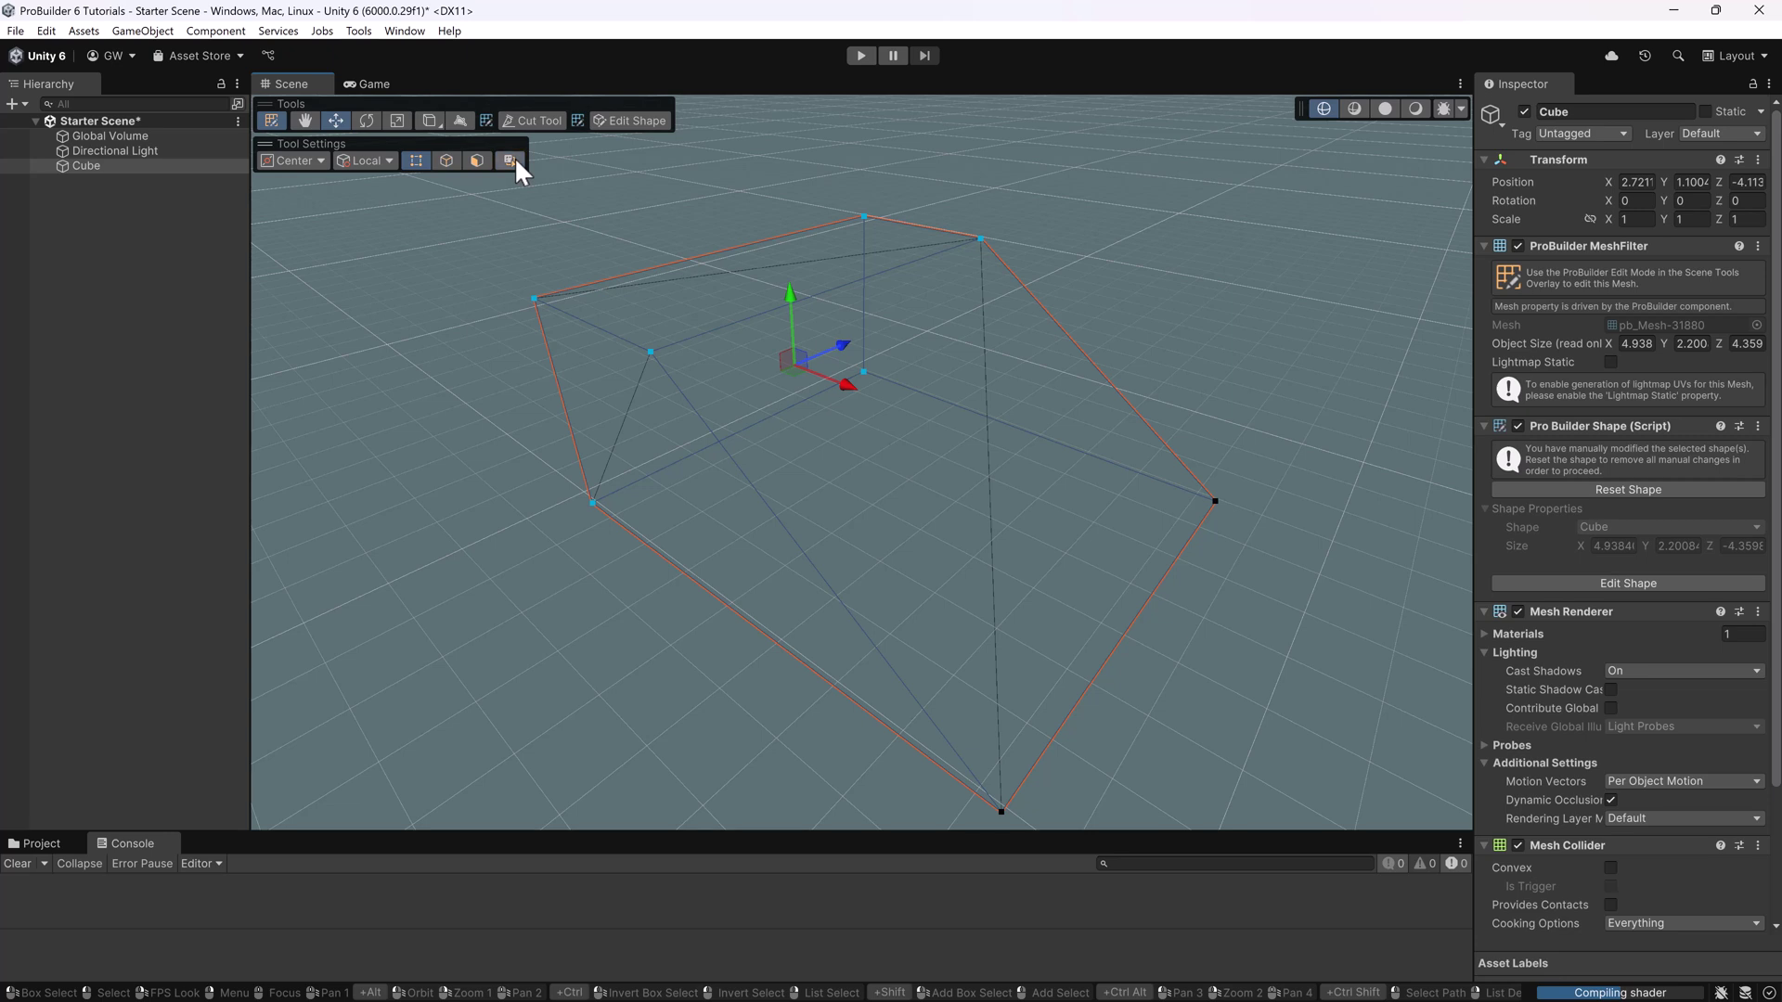
Step: Repeat the box selection on the raised end with hidden-element selection off, and return the draw mode to shaded
click(605, 173)
drag(1068, 162, 484, 573)
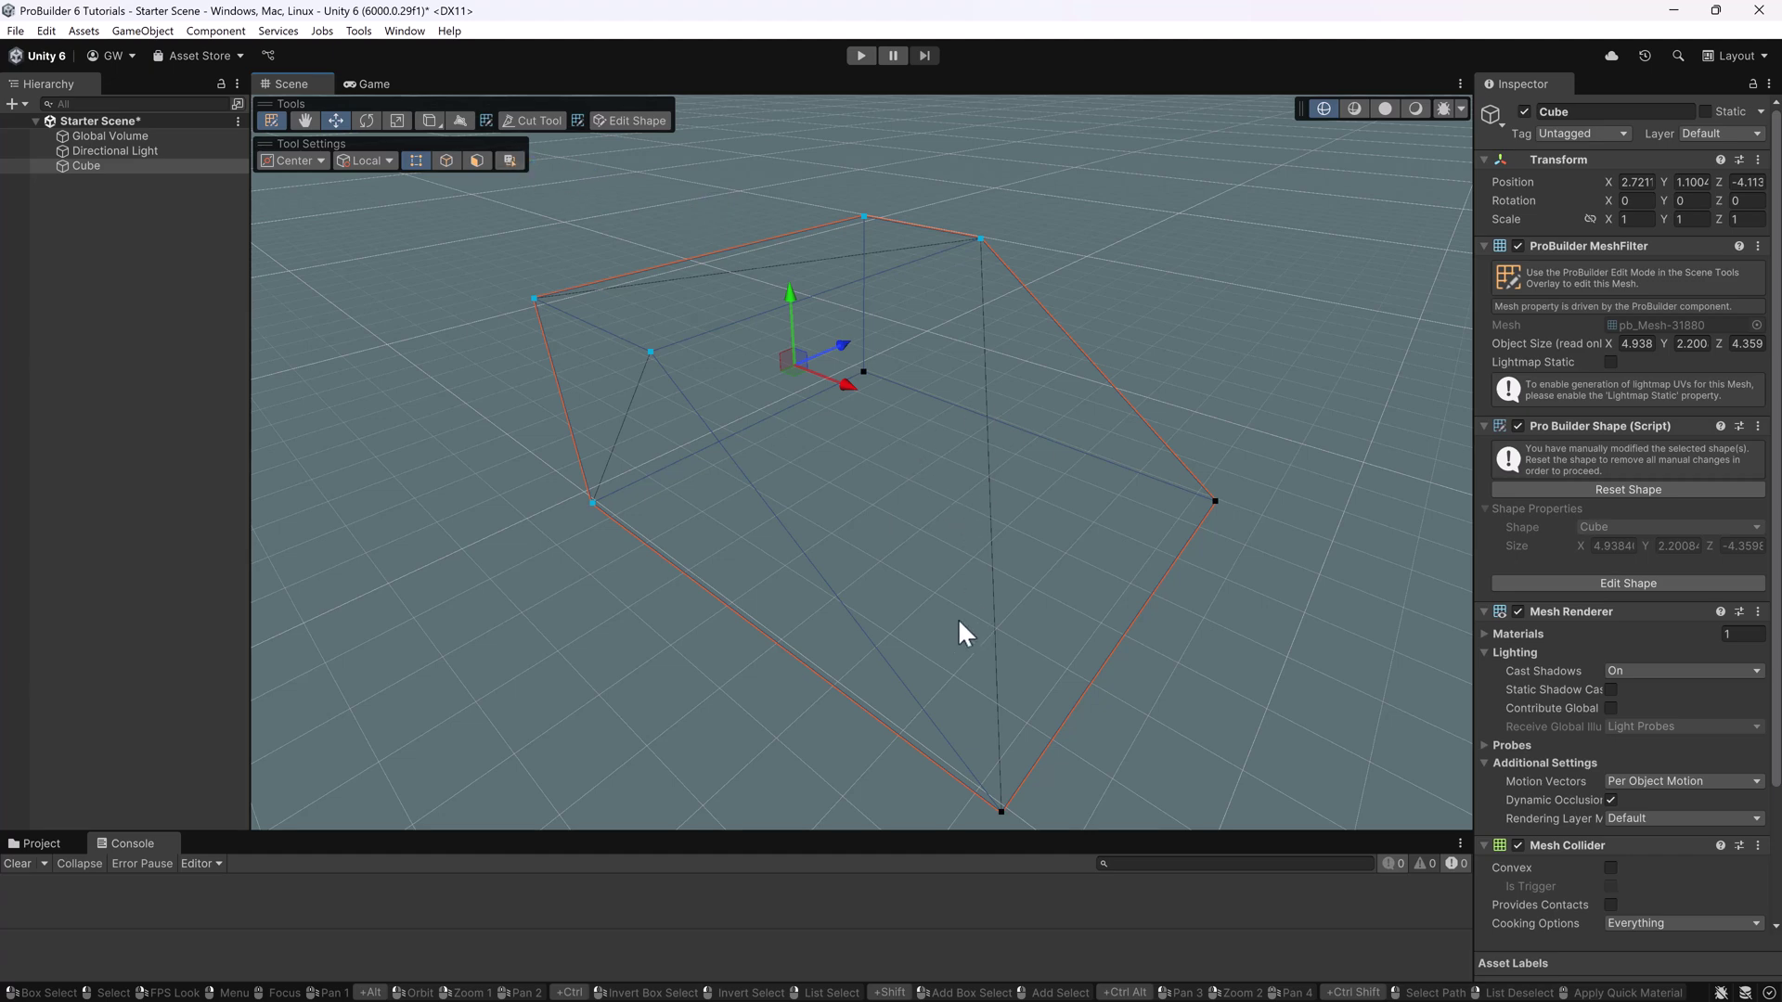
alt+drag(859, 551, 816, 506)
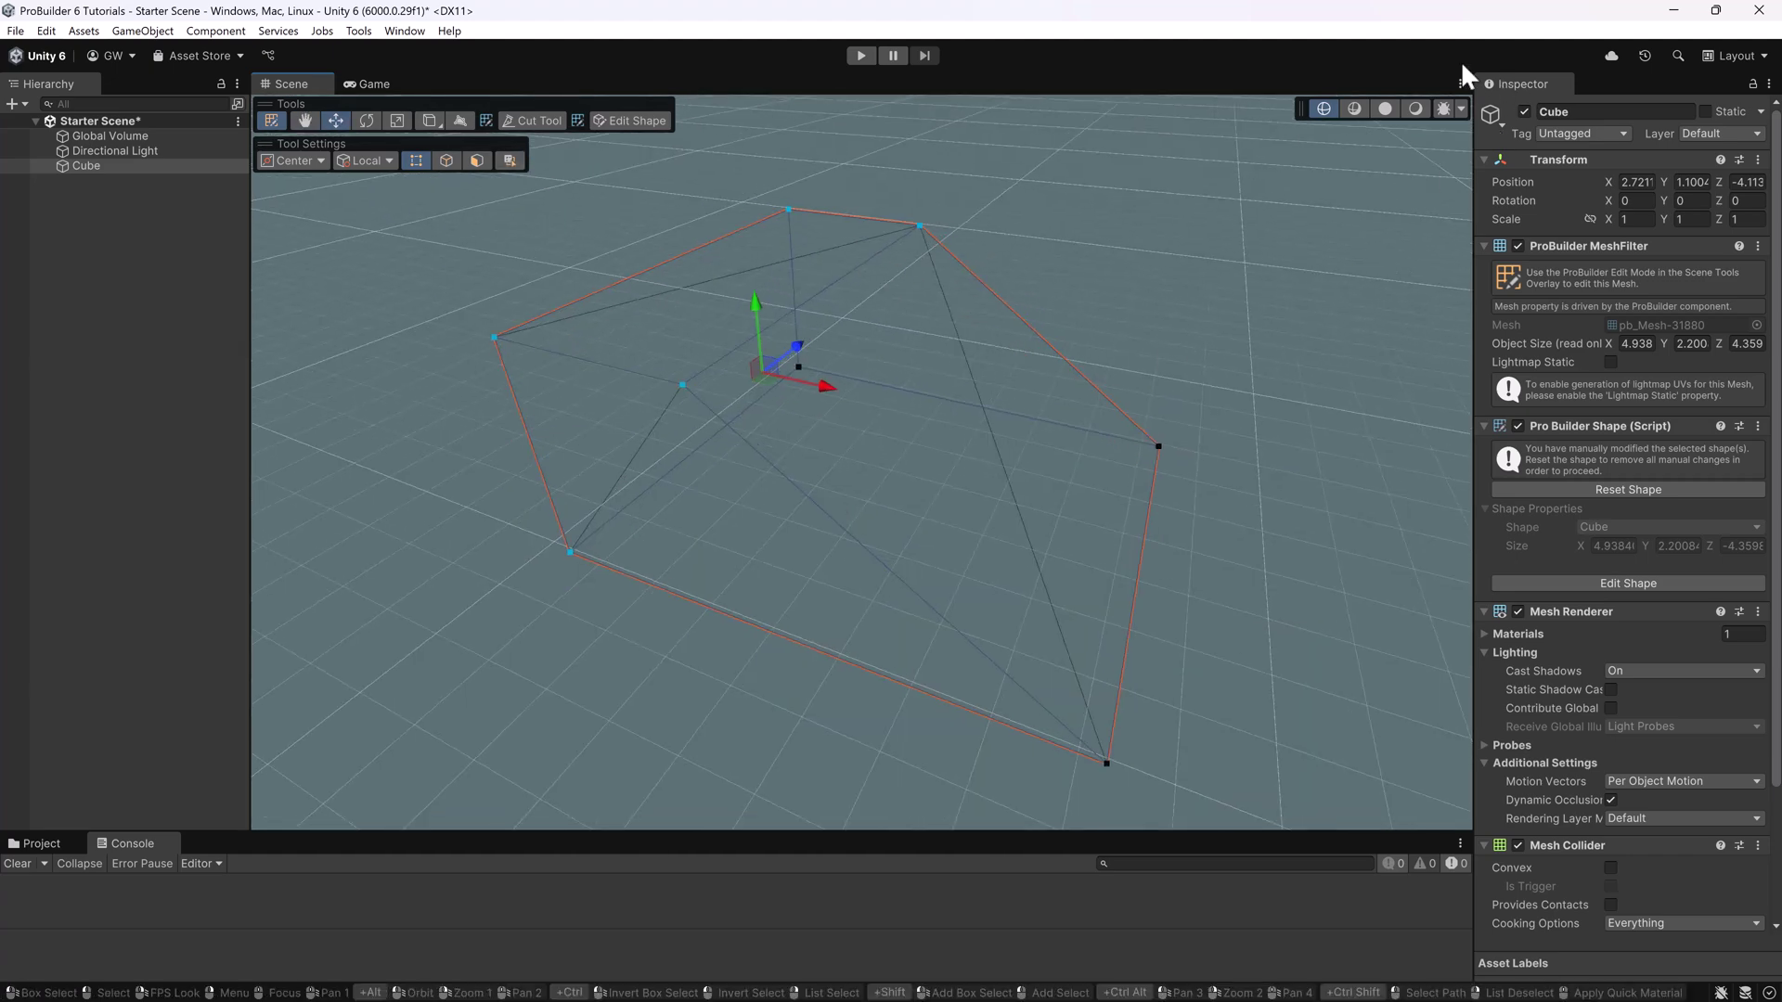
click(1386, 107)
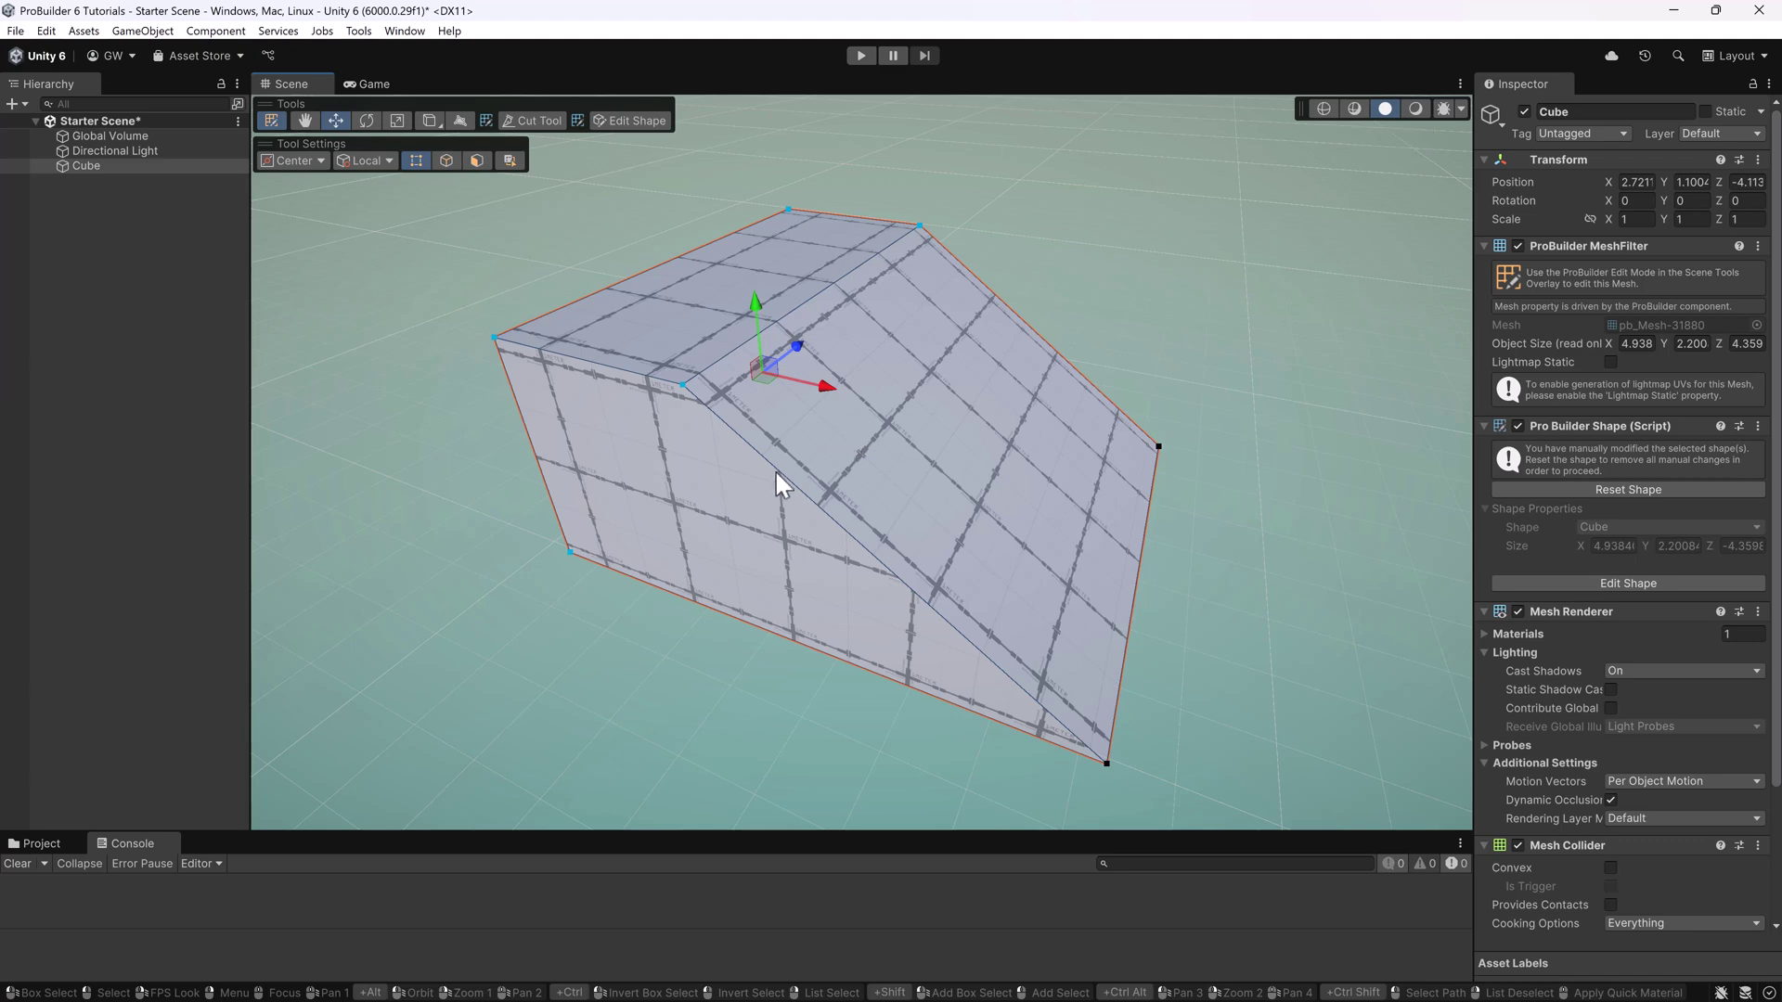
alt+drag(668, 529, 582, 518)
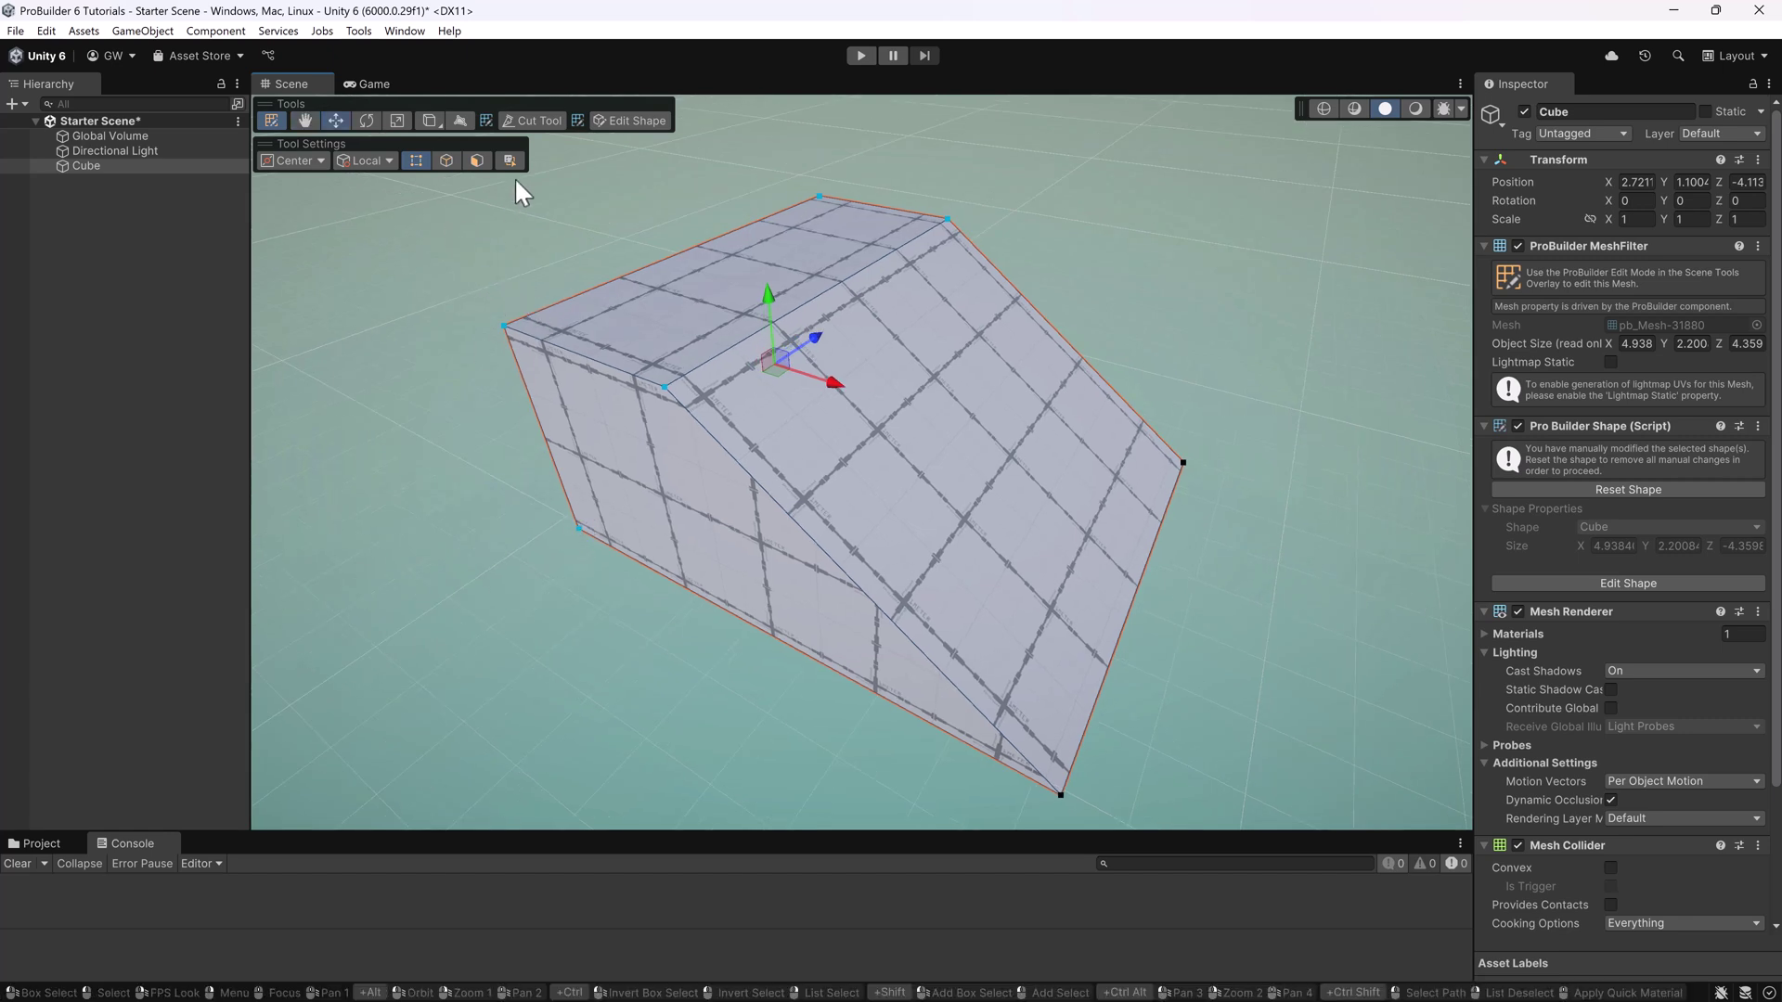
Step: Switch to face mode and try selecting faces with drag selection requiring complete enclosure
click(447, 160)
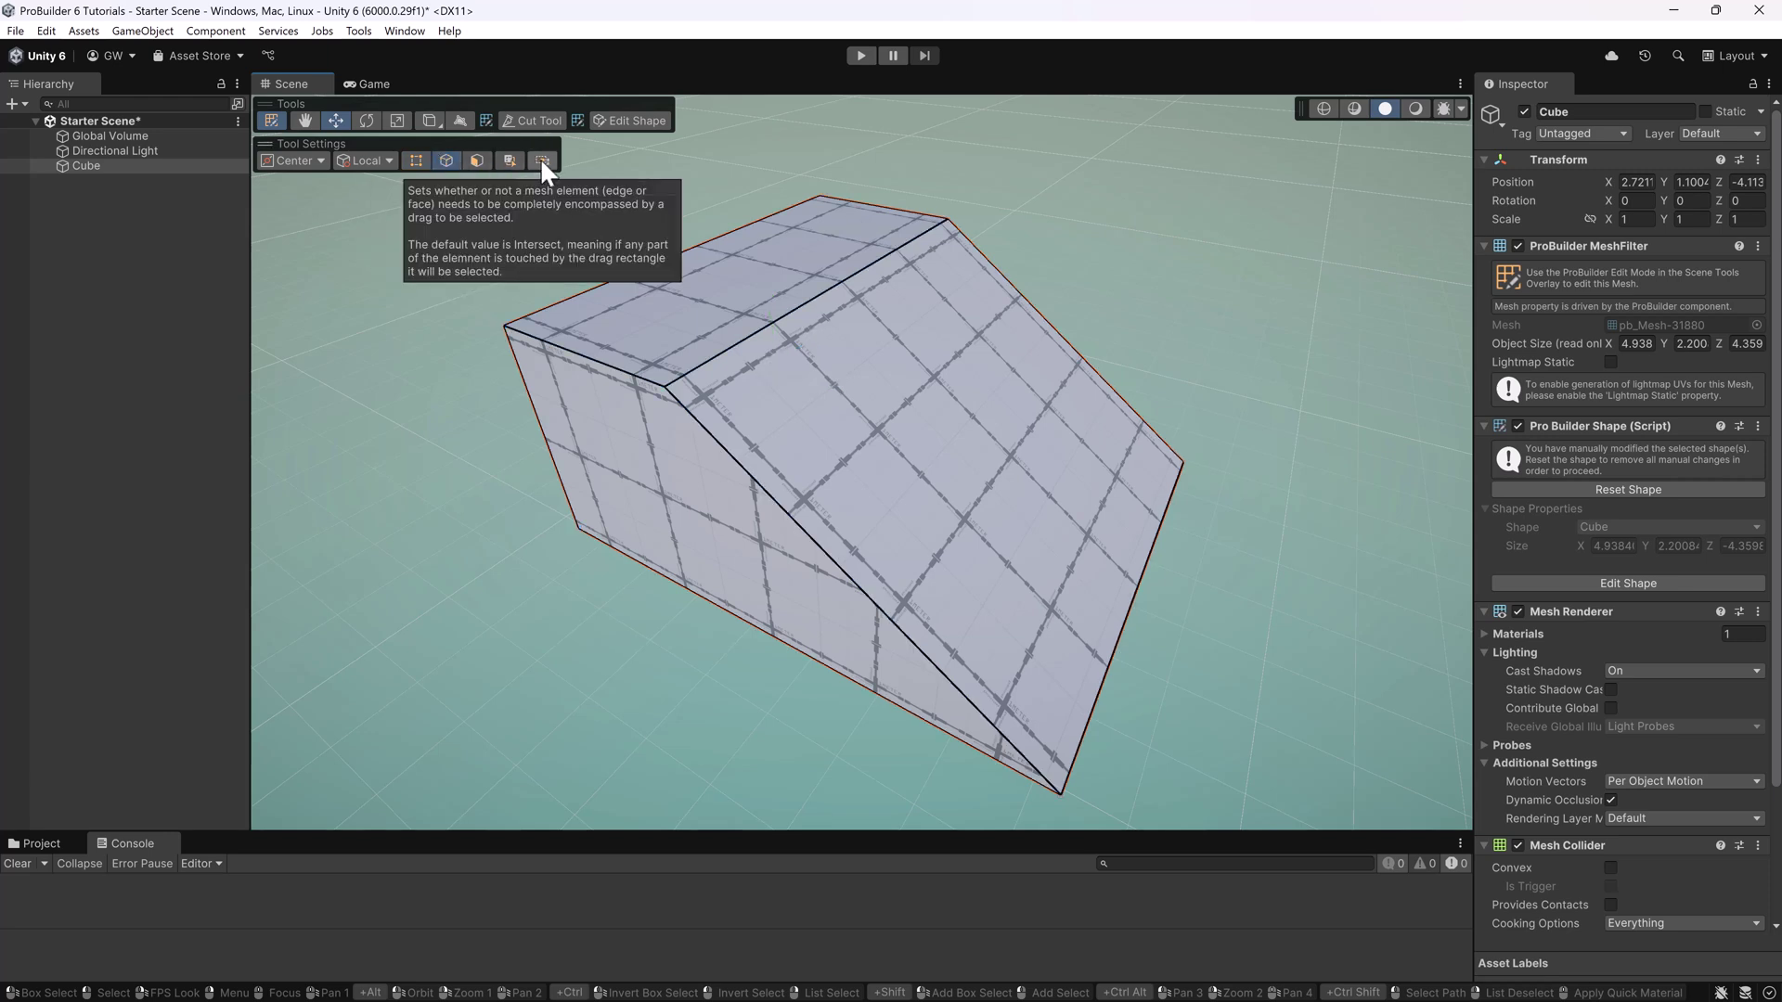
click(477, 160)
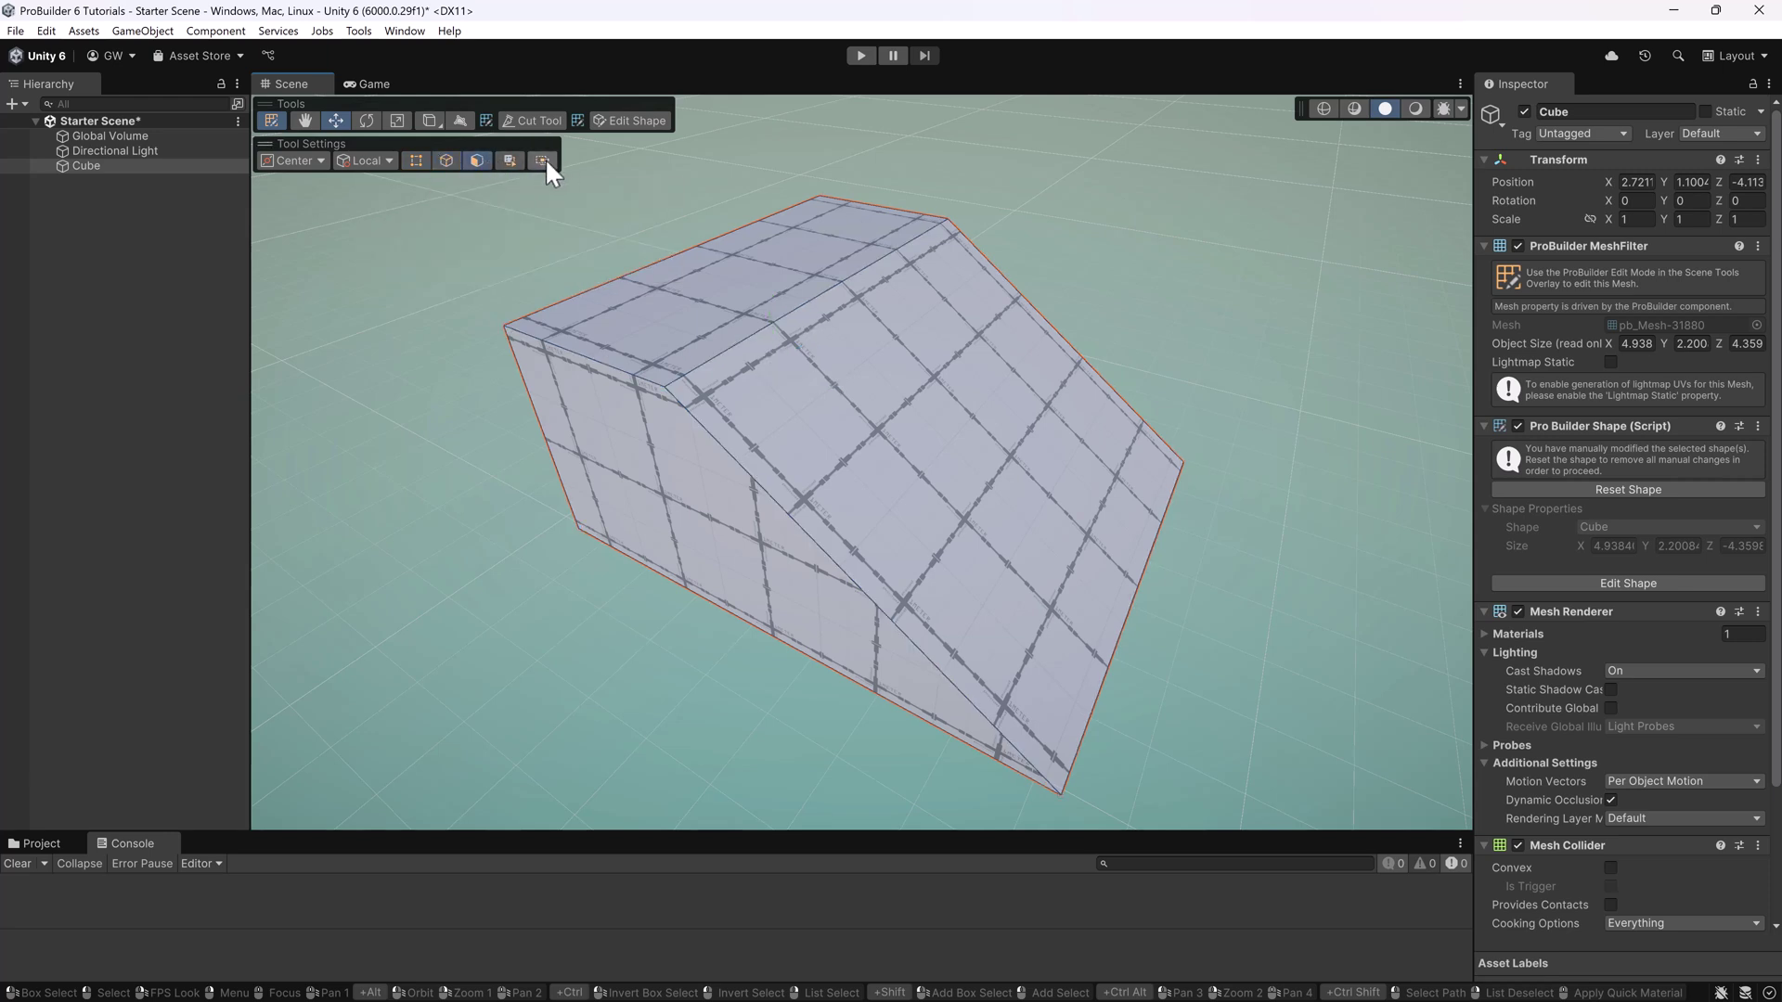
click(542, 160)
click(853, 366)
click(746, 336)
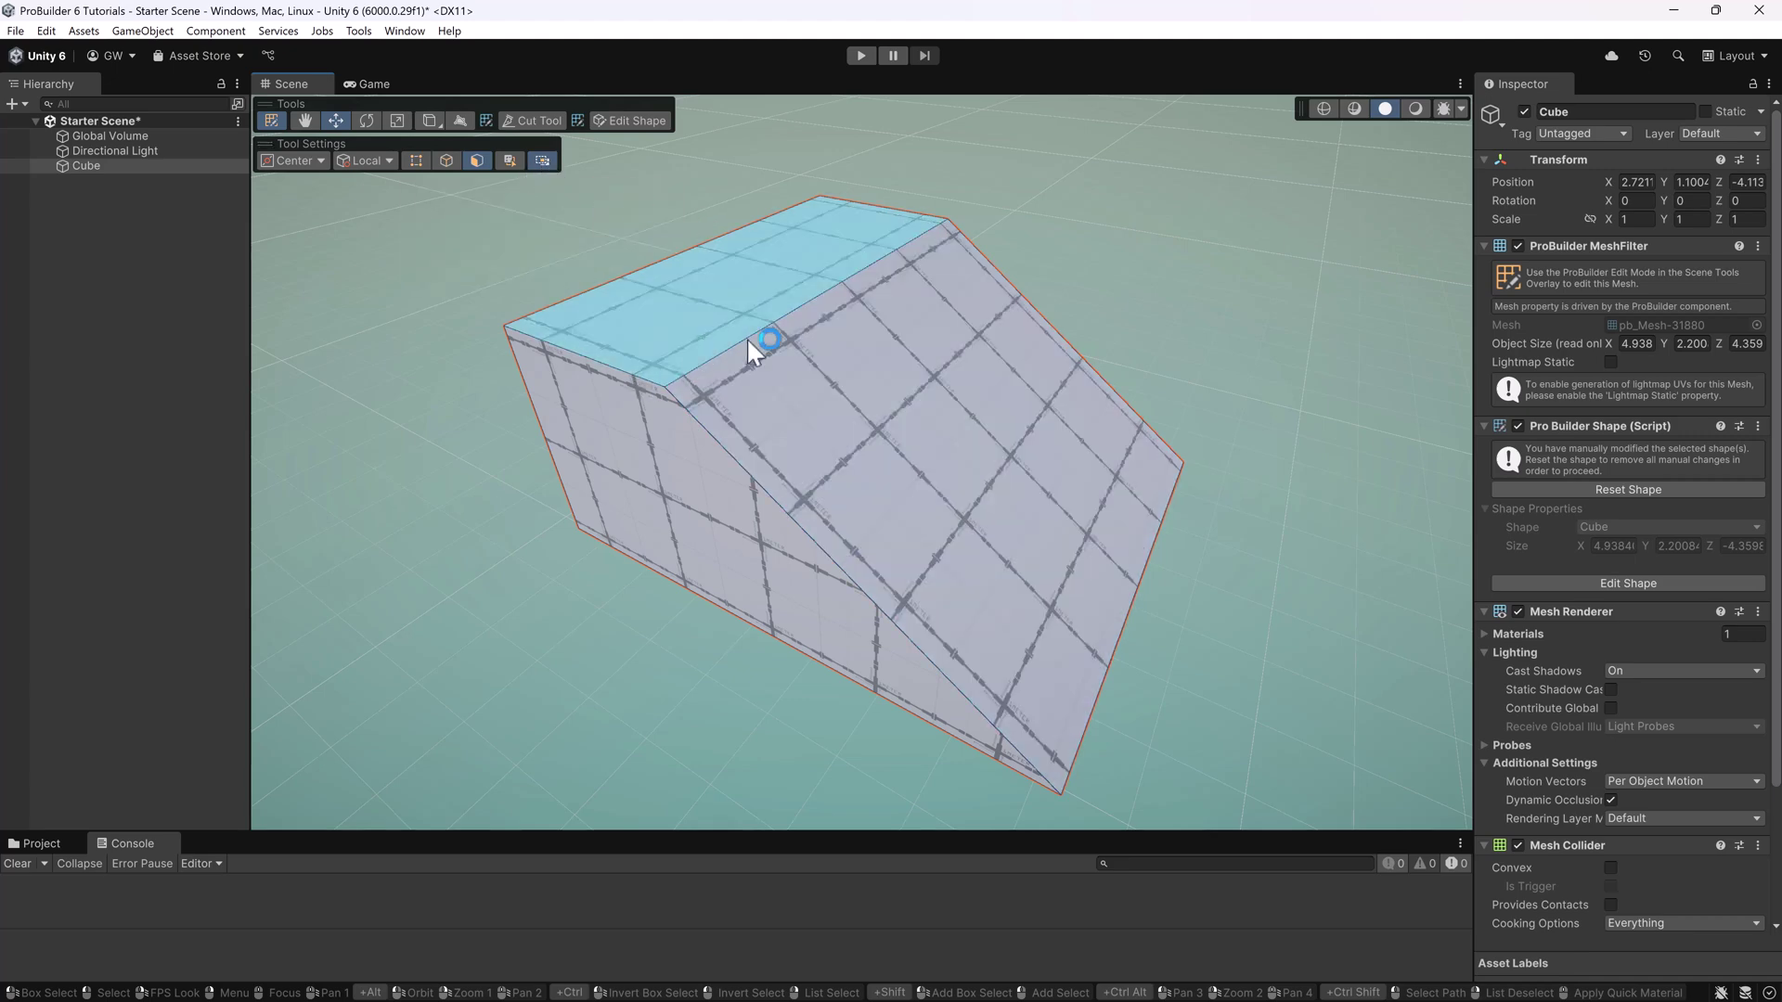
Step: Set drag selection back to intersect and box-select faces by touching the raised end's near corner
click(543, 161)
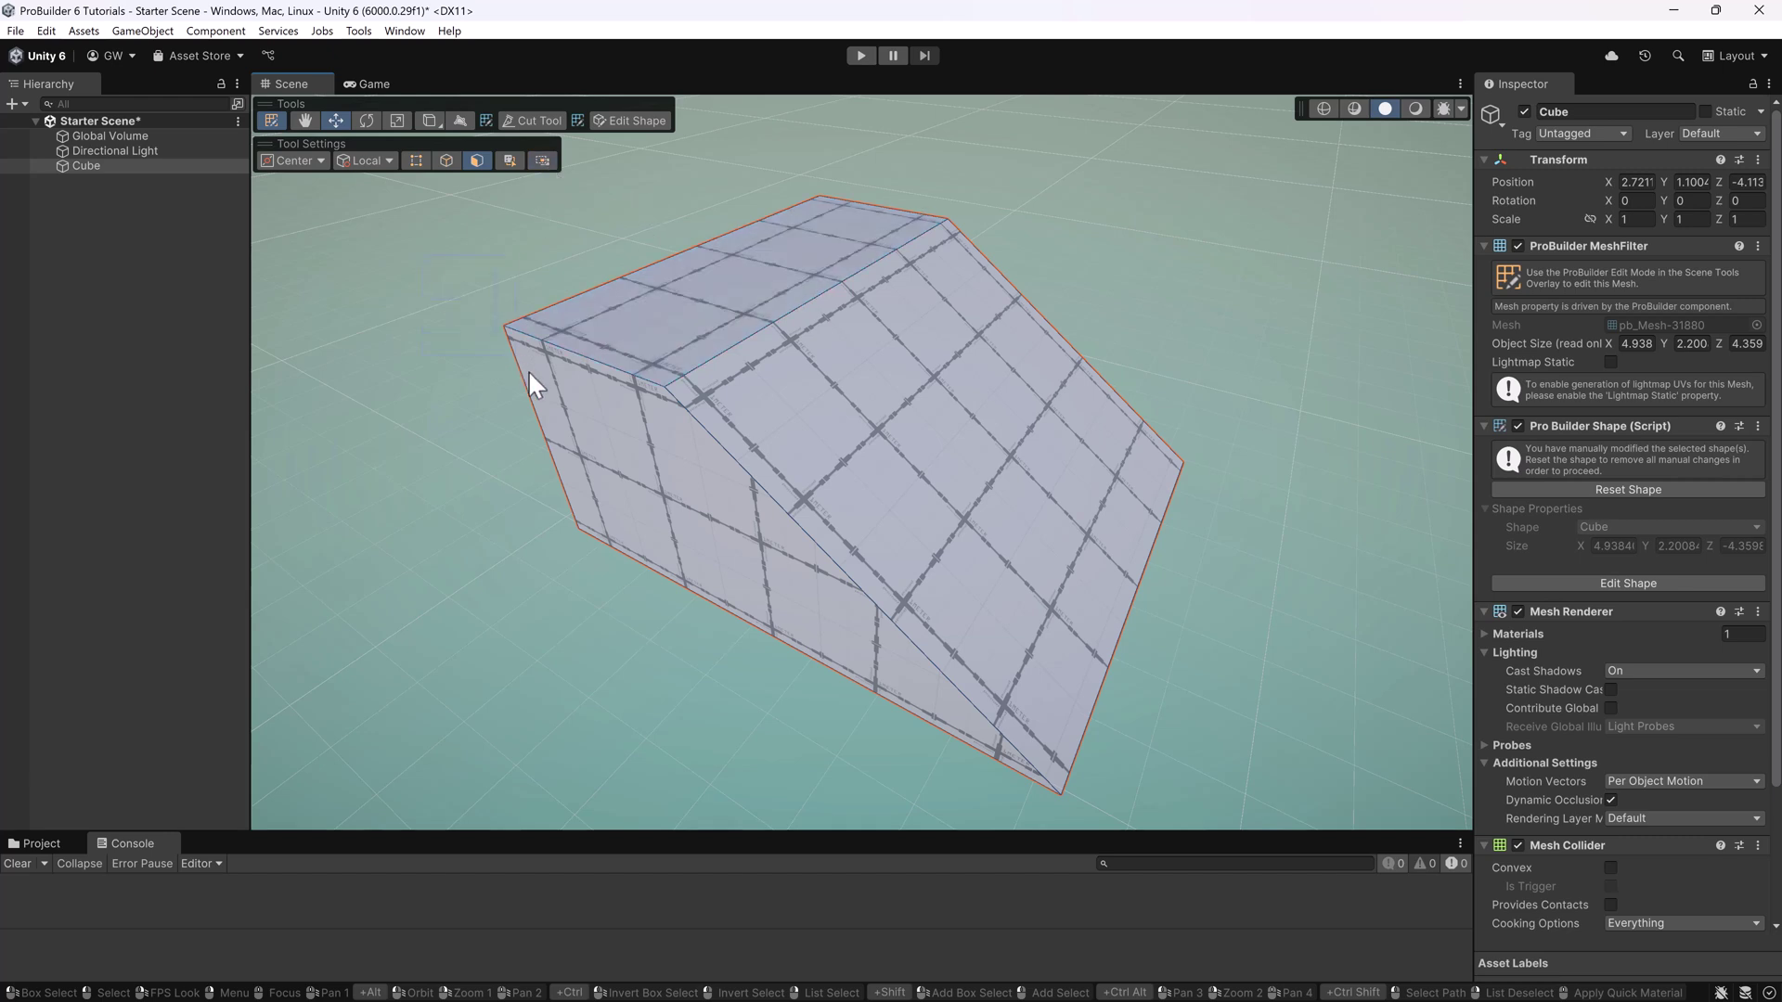
click(579, 408)
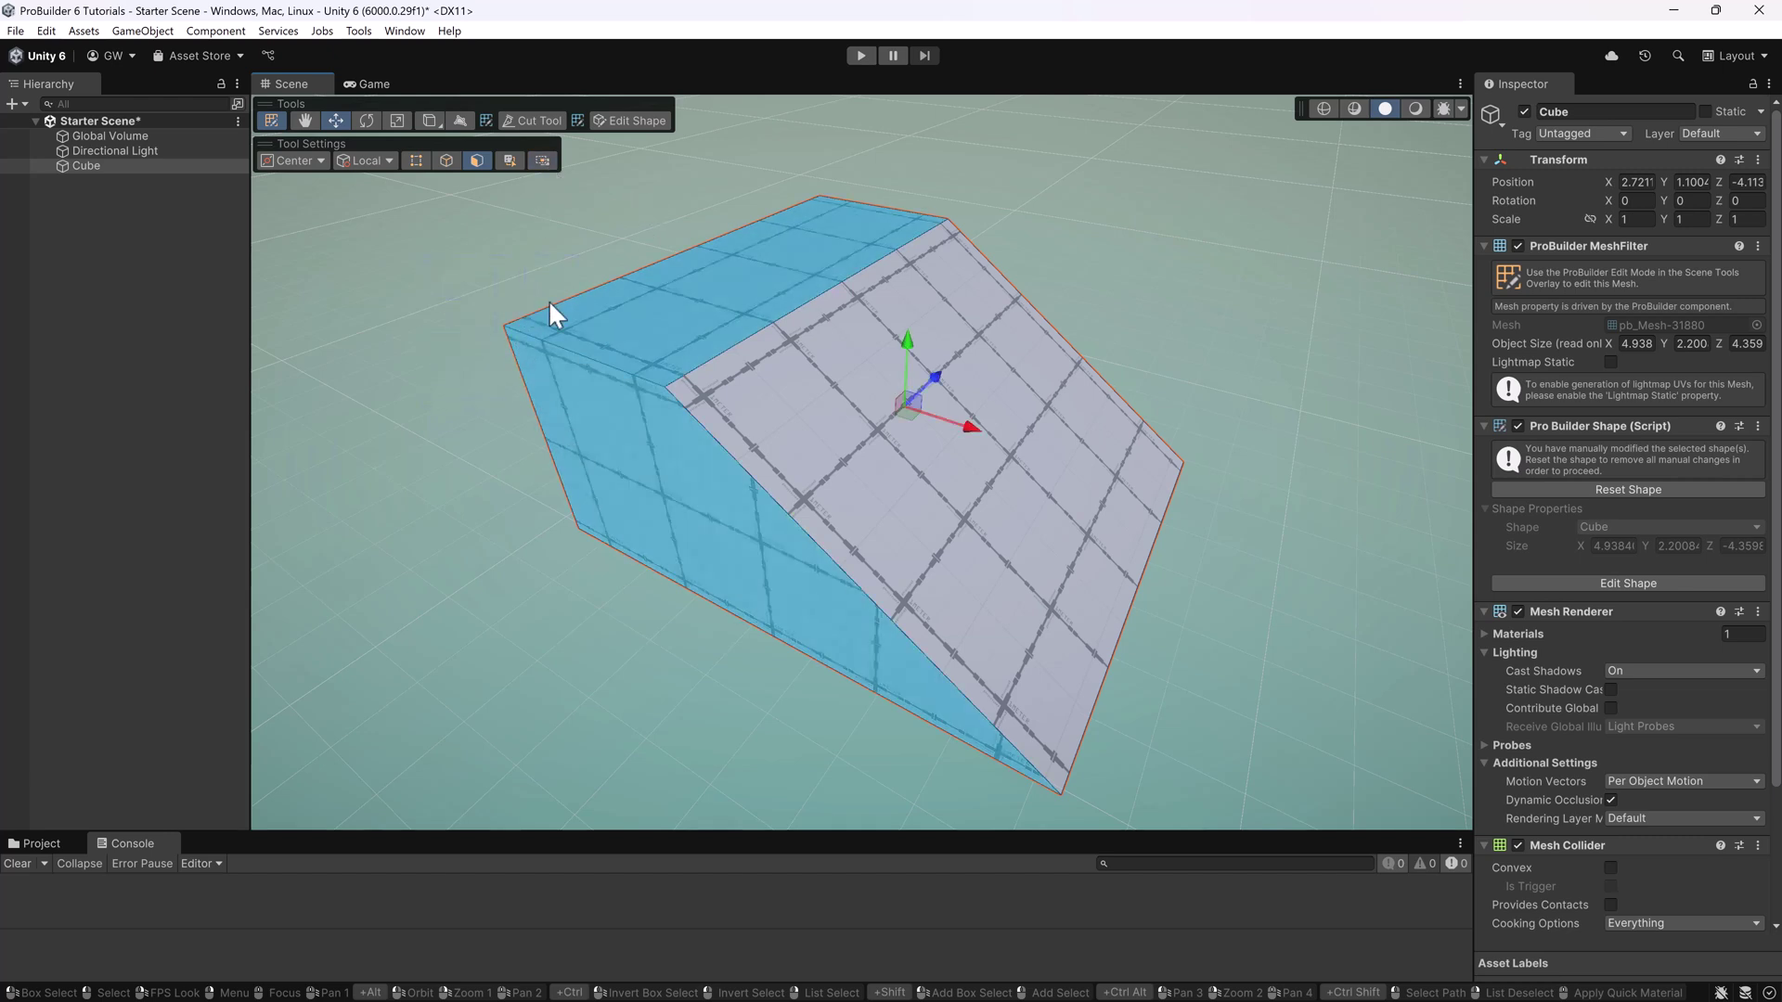
shift+click(562, 391)
click(546, 228)
Step: Require complete enclosure for drag selection and box-select the mesh's top face
click(543, 159)
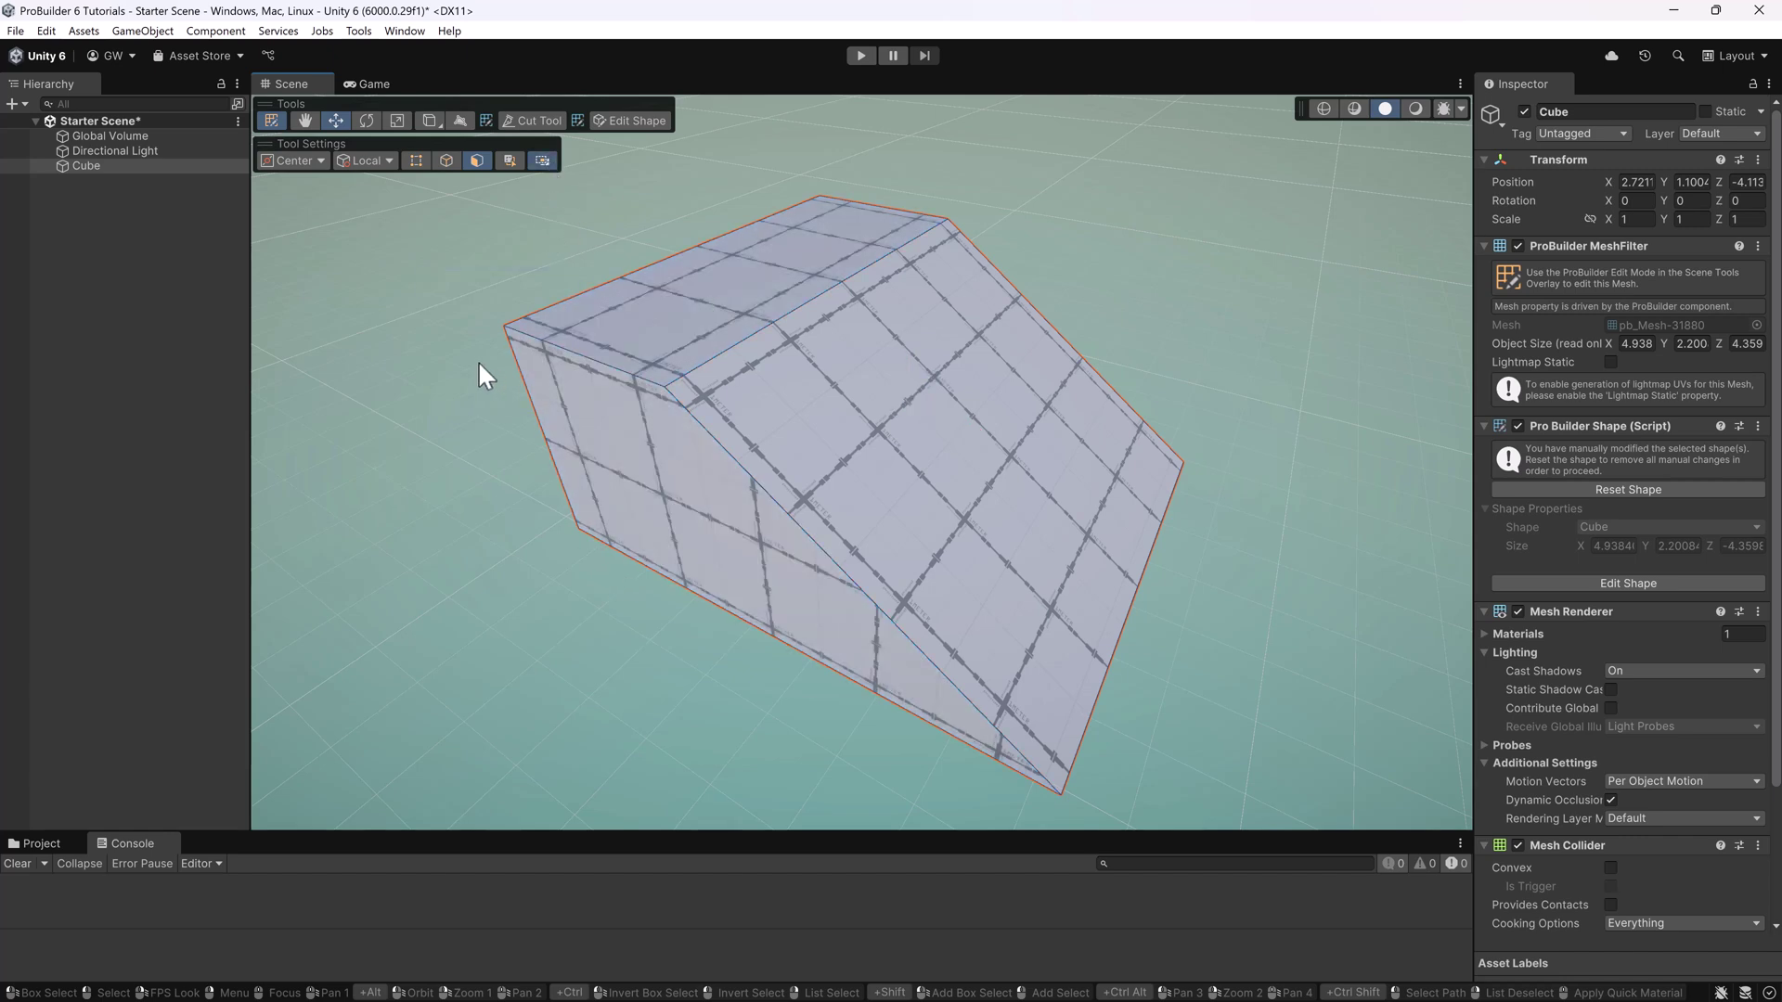
scroll(479, 363, down, 2)
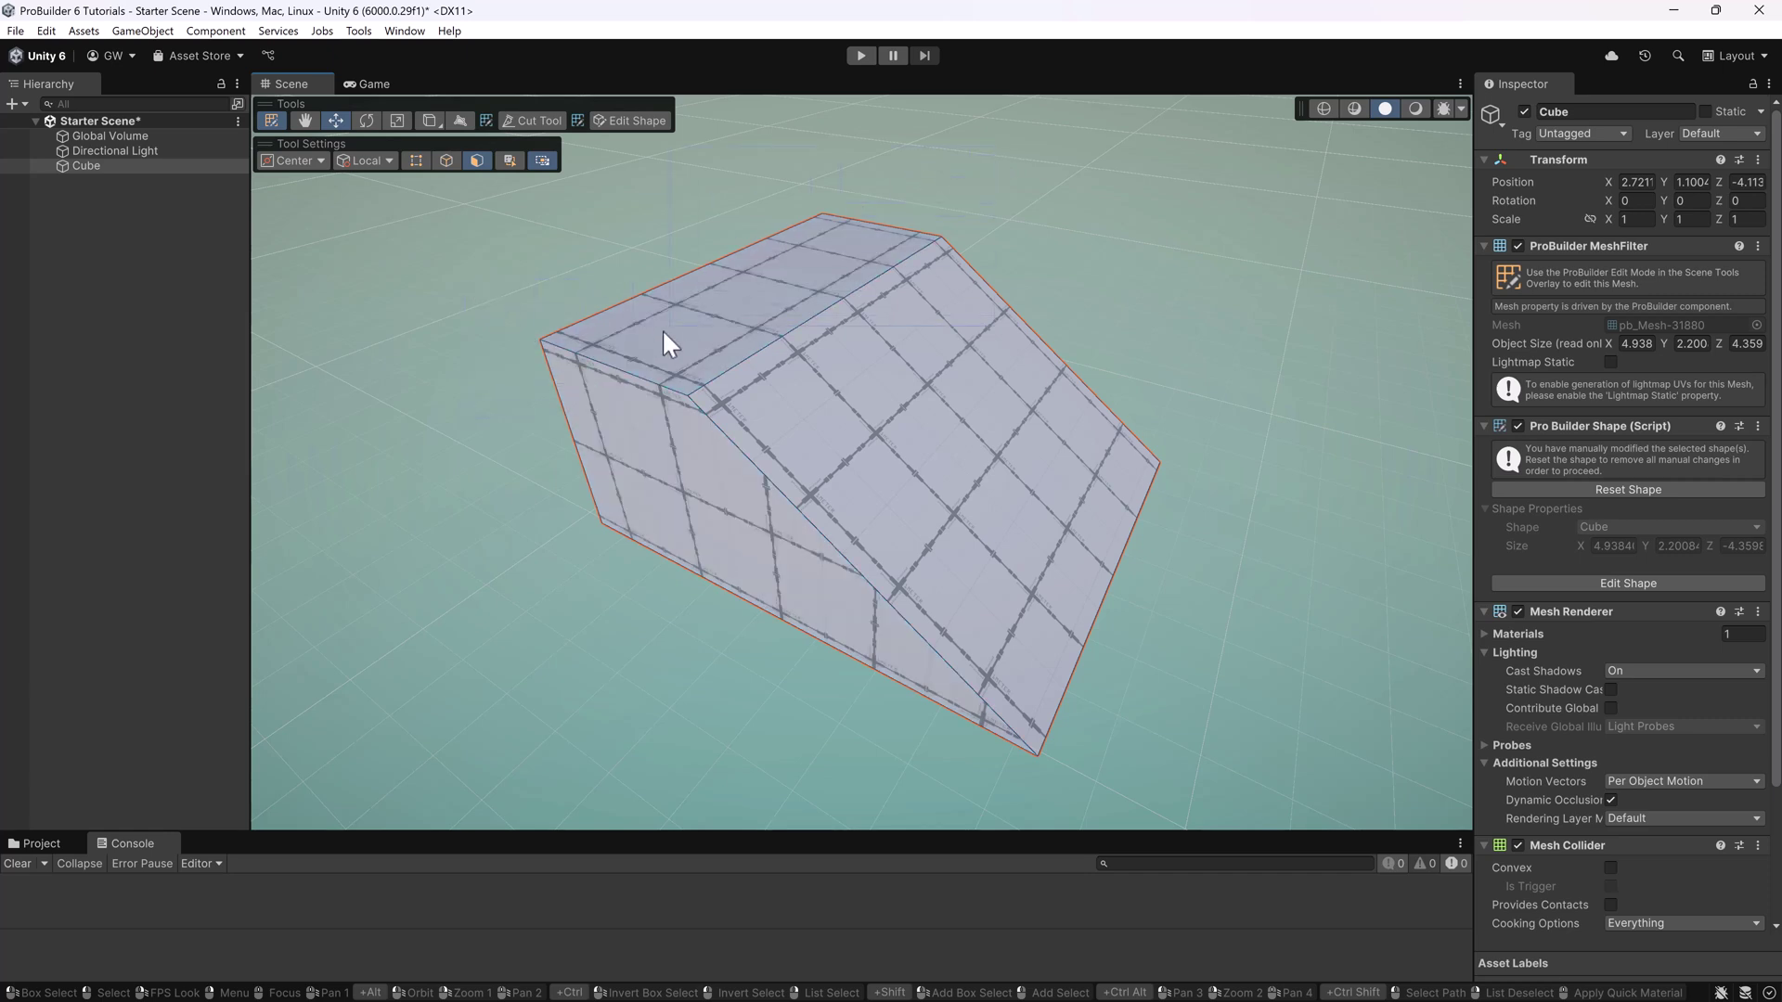
drag(472, 435, 454, 448)
shift+click(765, 449)
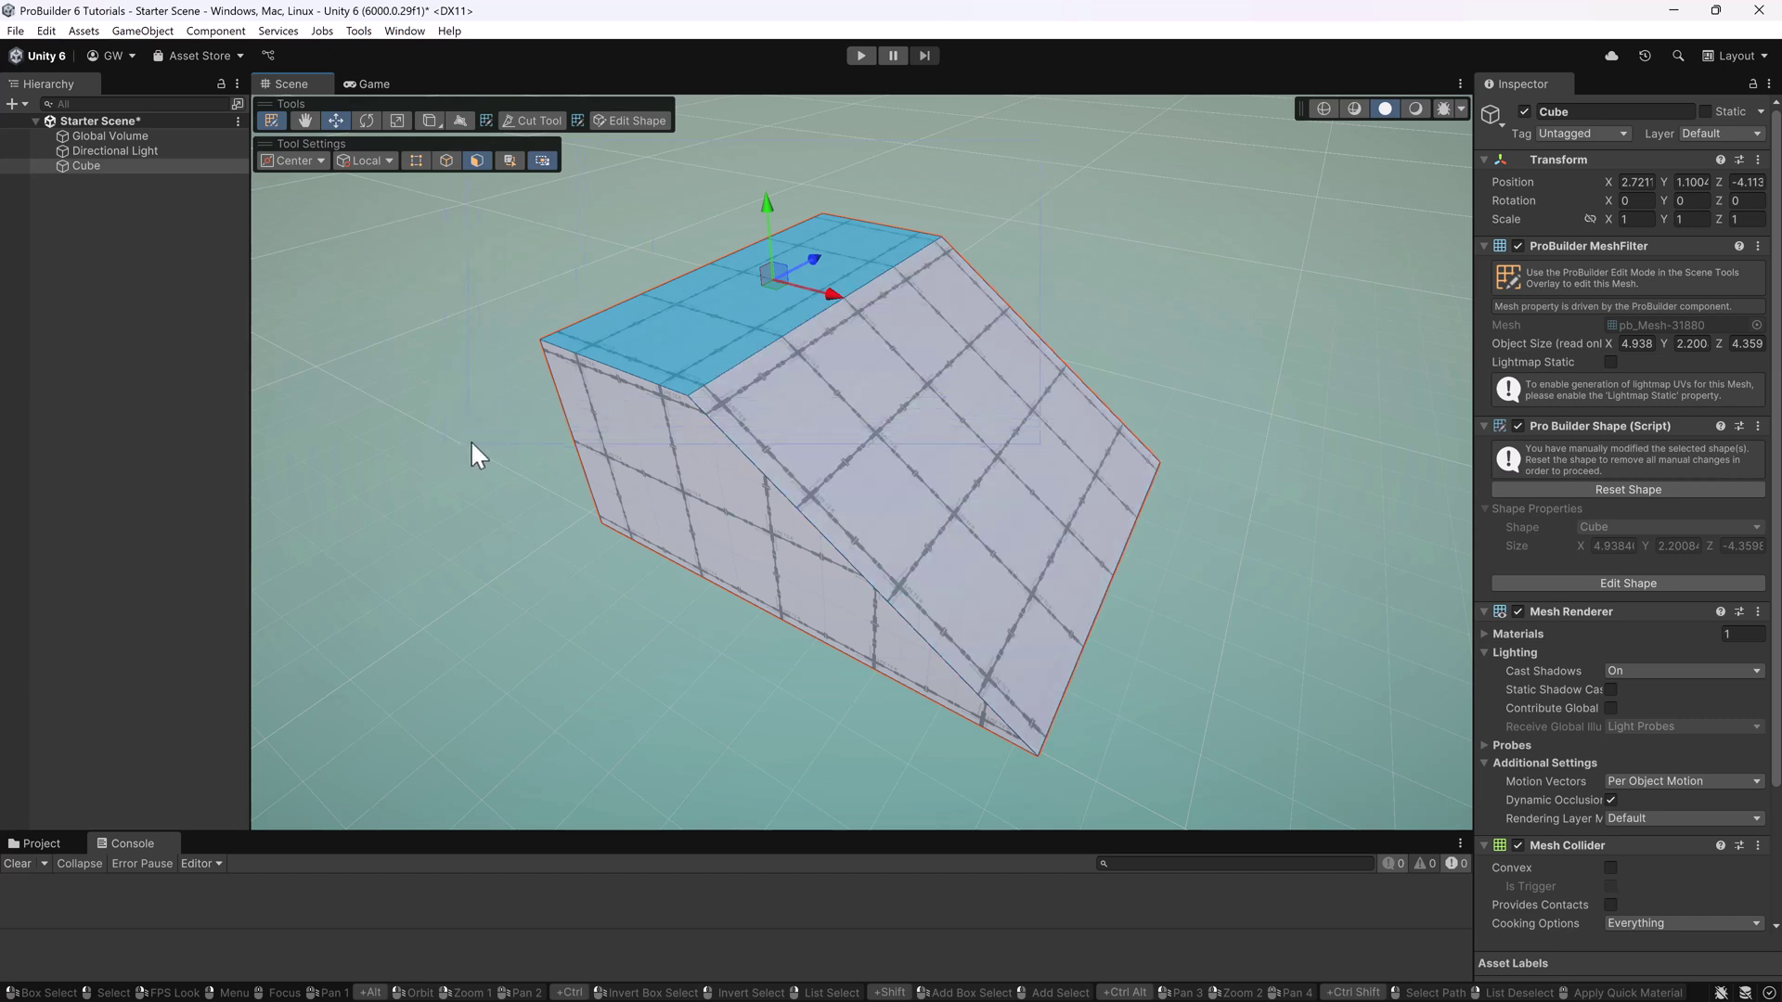
mouse_move(471, 443)
mouse_down()
mouse_move(490, 467)
mouse_move(460, 453)
mouse_up()
Step: Move the sloped face outward along its X axis and rotate it slightly
click(971, 383)
alt+drag(970, 383, 1021, 493)
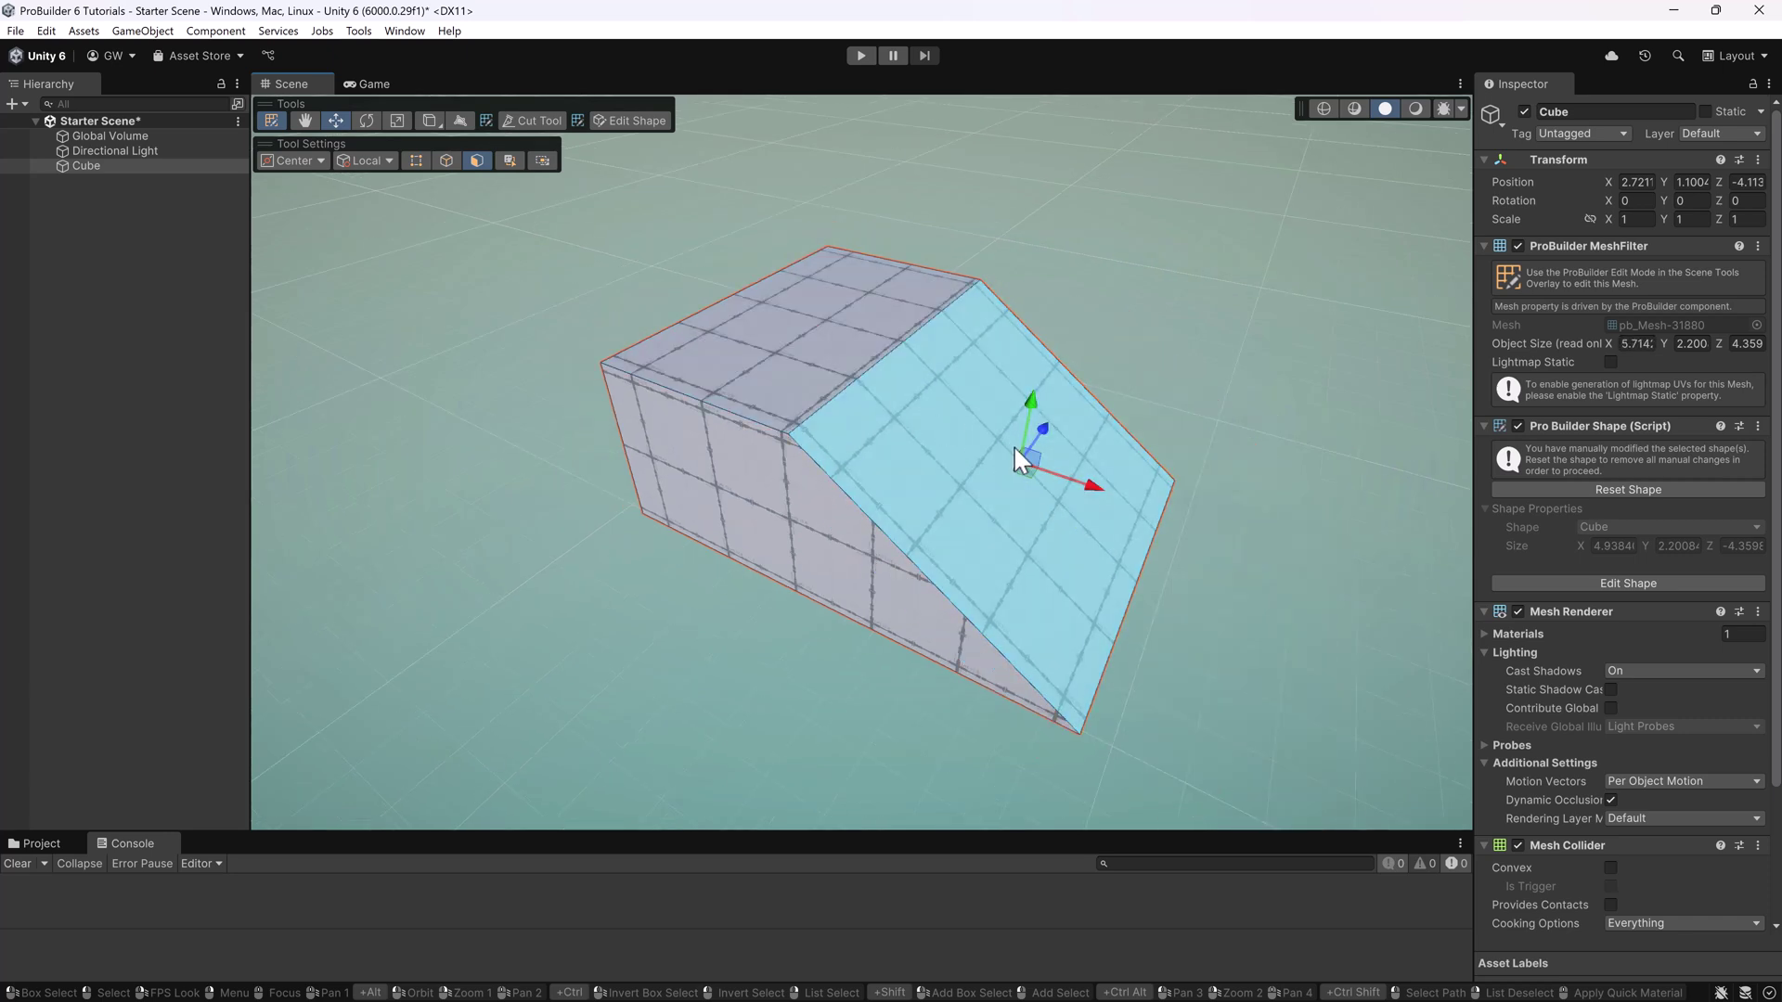
key(e)
mouse_move(1071, 422)
mouse_down()
mouse_move(1117, 464)
mouse_move(1061, 416)
mouse_up()
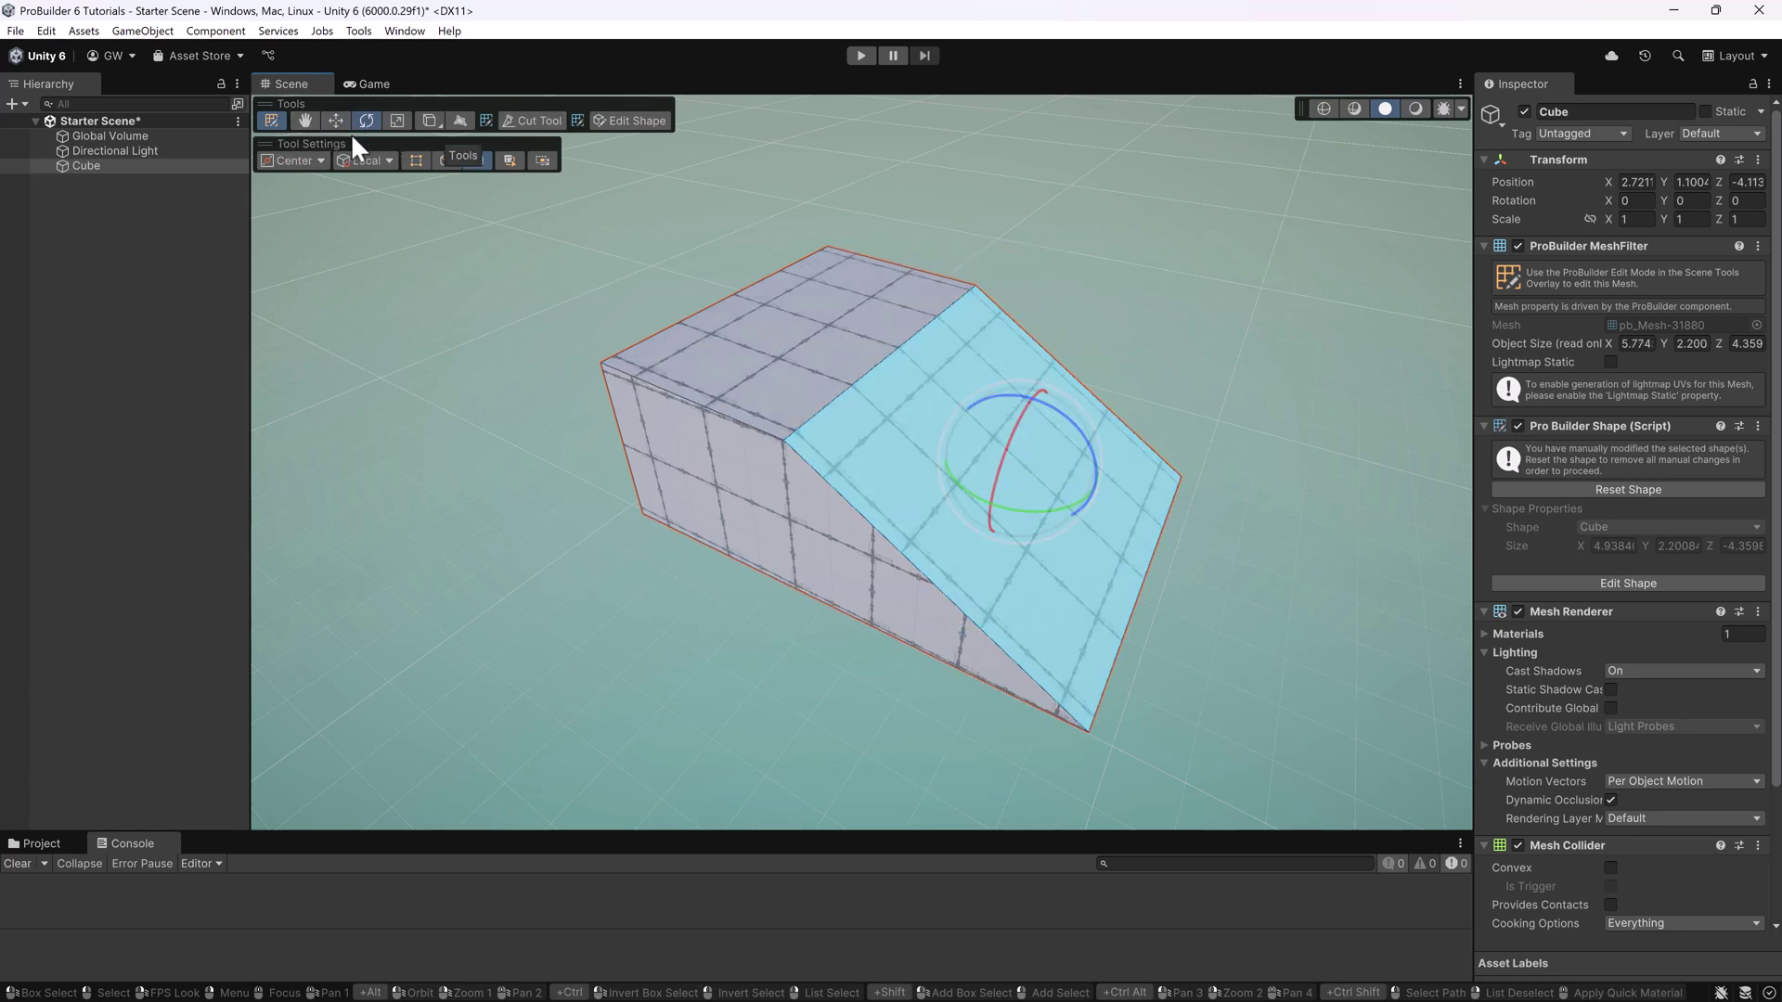
Step: Extrude the flat top face upward by about 1.5 units with the Move tool
click(336, 120)
click(736, 326)
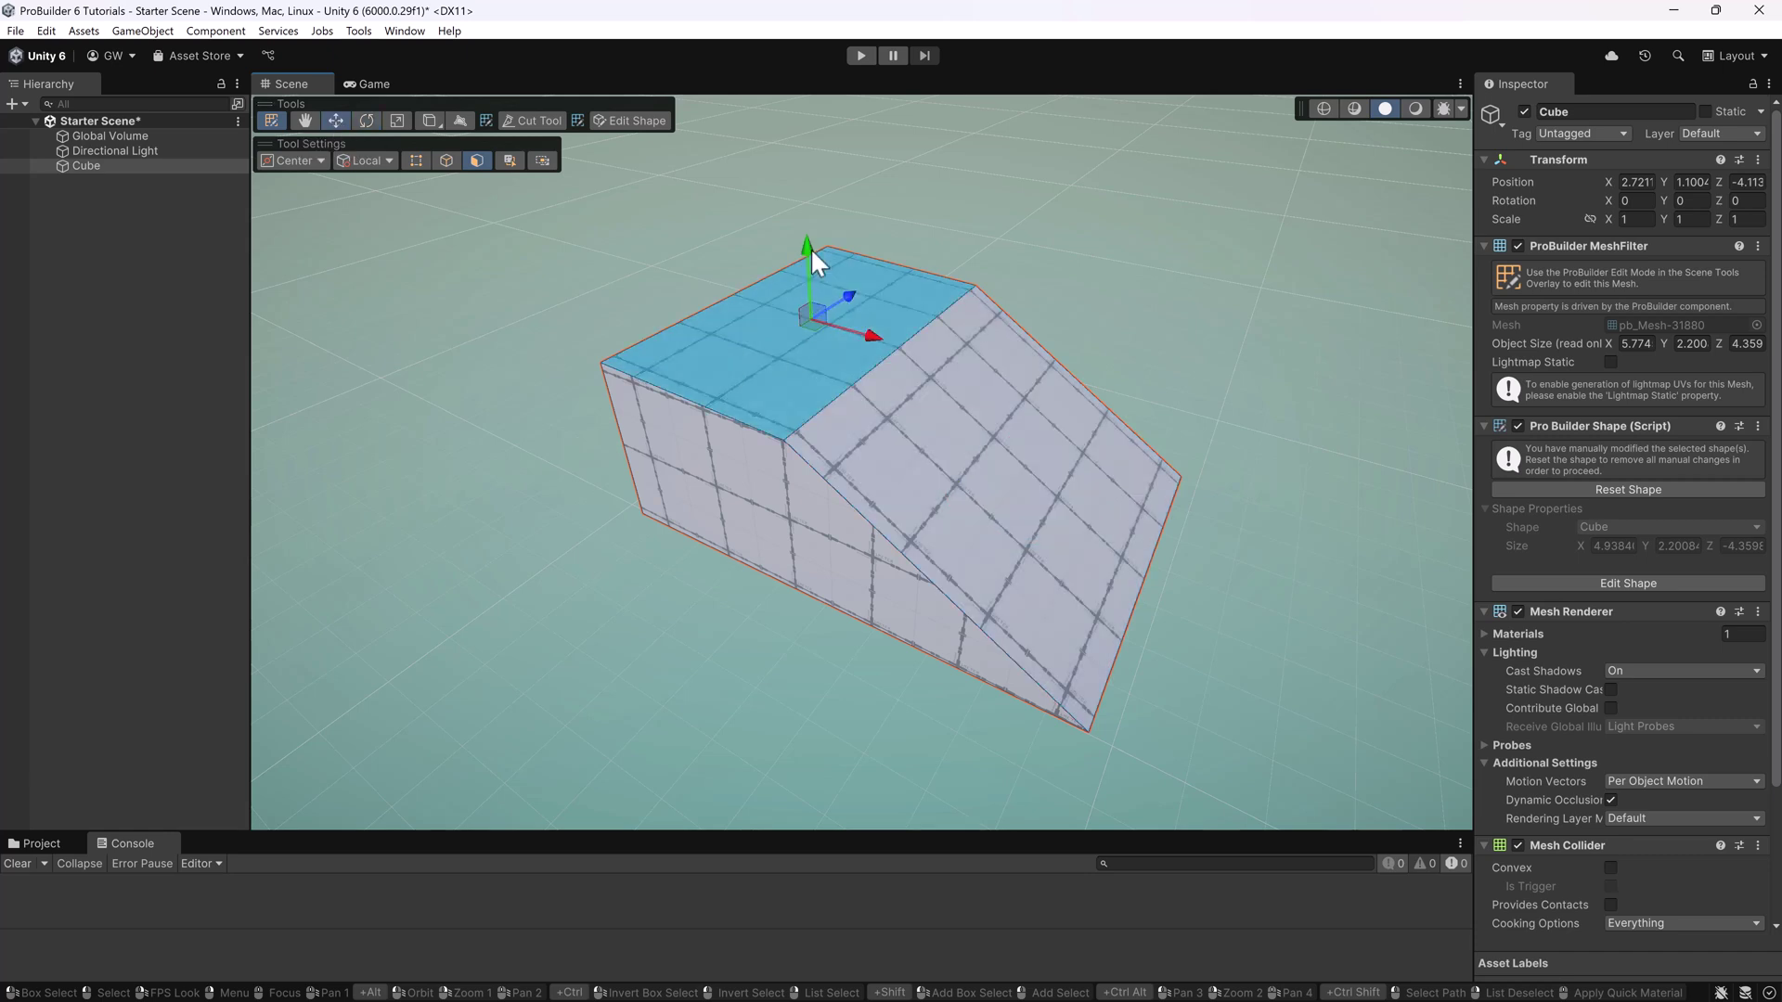
shift+drag(810, 248, 804, 109)
scroll(781, 247, down, 2)
Step: Inset the raised top face with the Scale tool and extrude the inner face downward to form a recess
key(r)
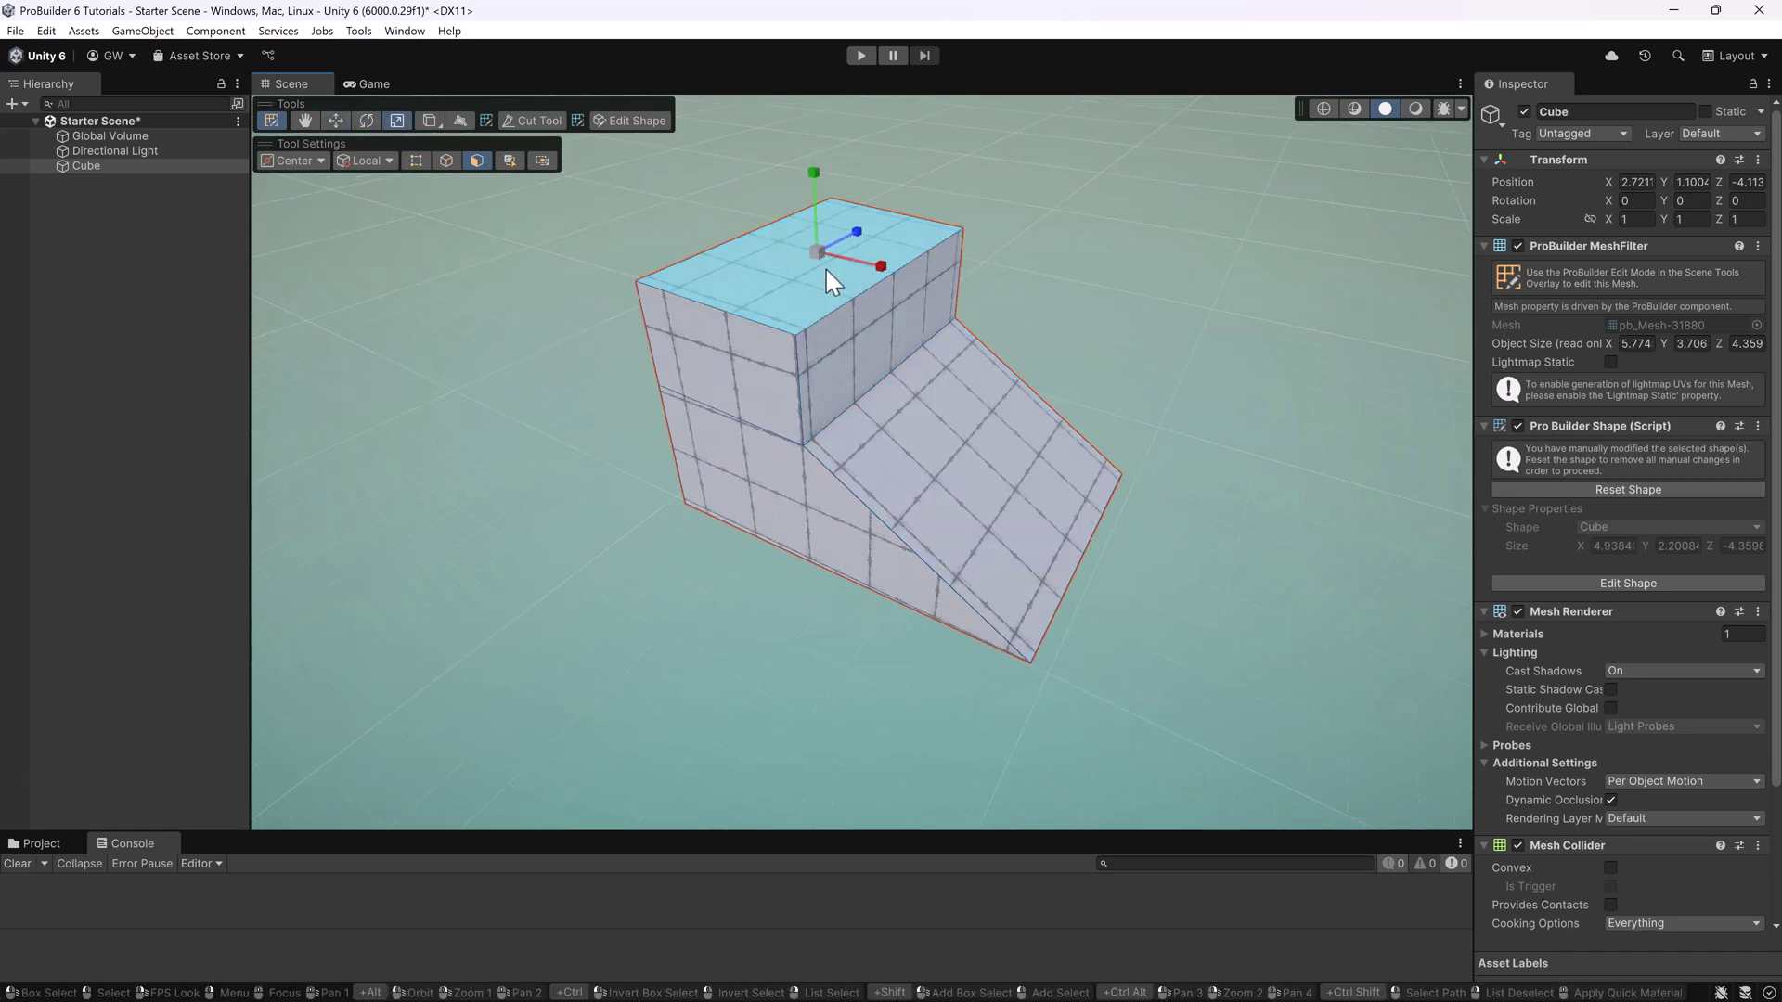
mouse_move(820, 251)
shift+mouse_down()
mouse_move(793, 262)
mouse_move(817, 215)
mouse_move(816, 243)
shift+mouse_up()
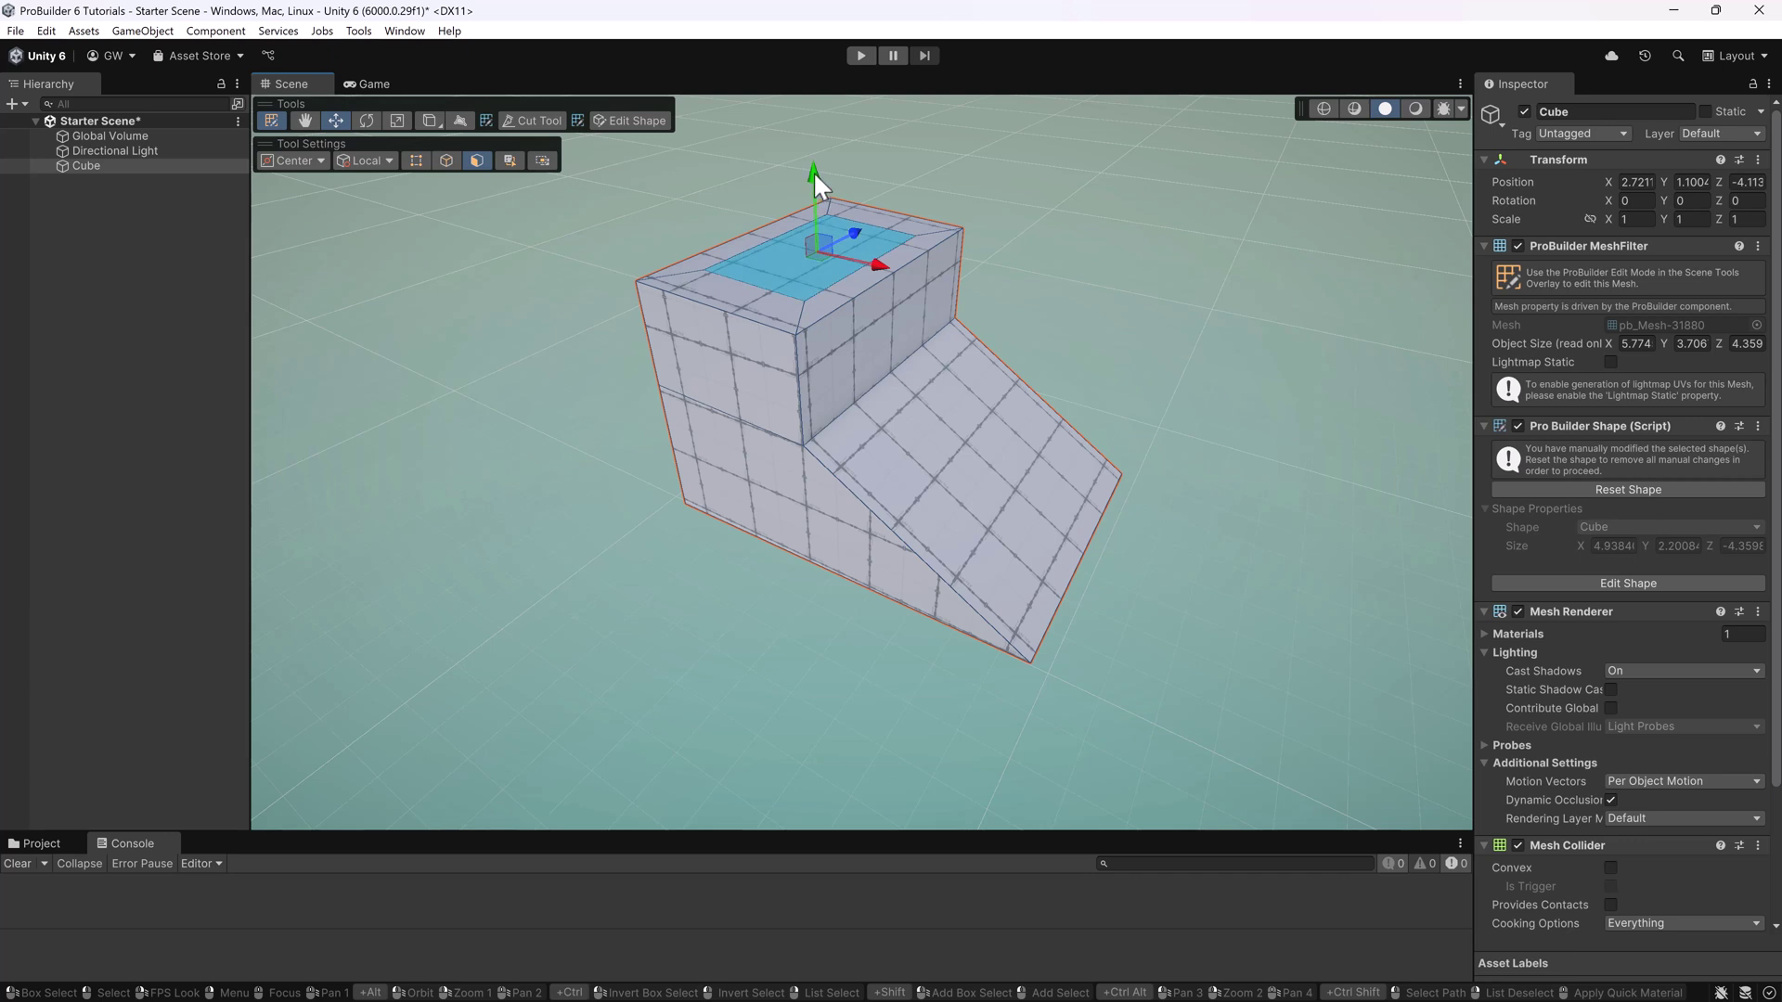
alt+drag(1048, 215, 1071, 276)
scroll(764, 243, up, 3)
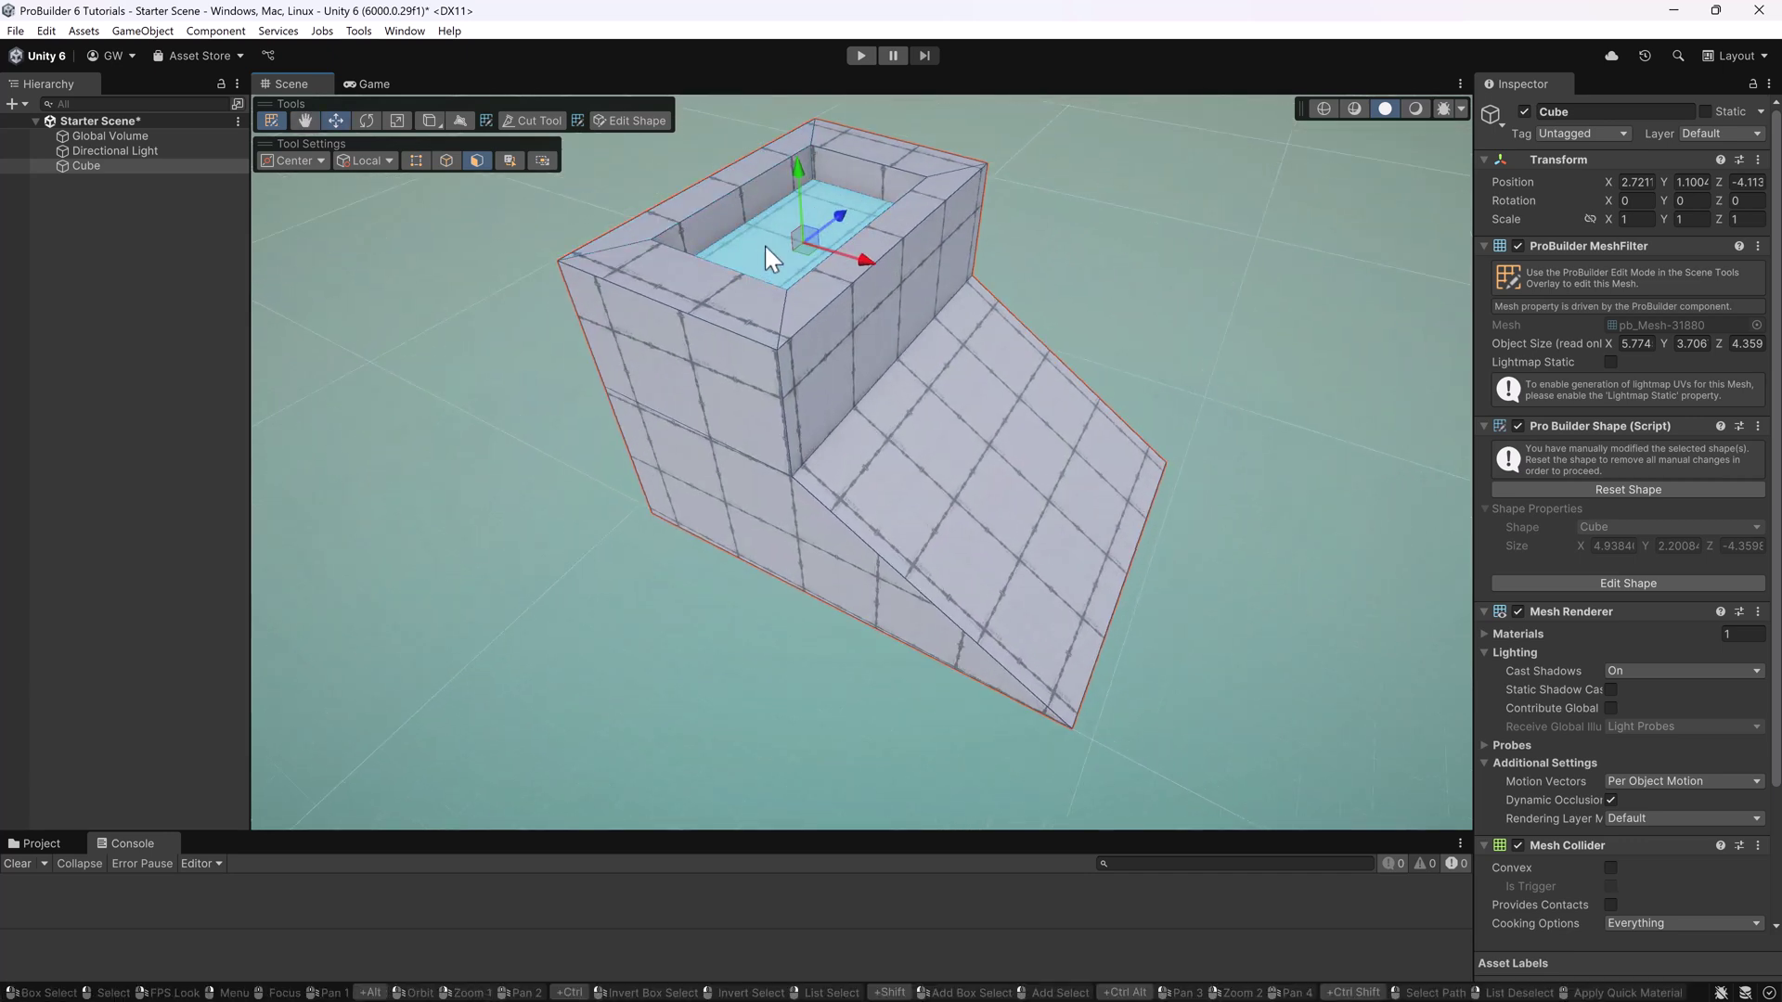
Step: Inset the recess floor and extrude it further down to create a second, smaller level
key(r)
shift+drag(793, 324, 789, 282)
key(w)
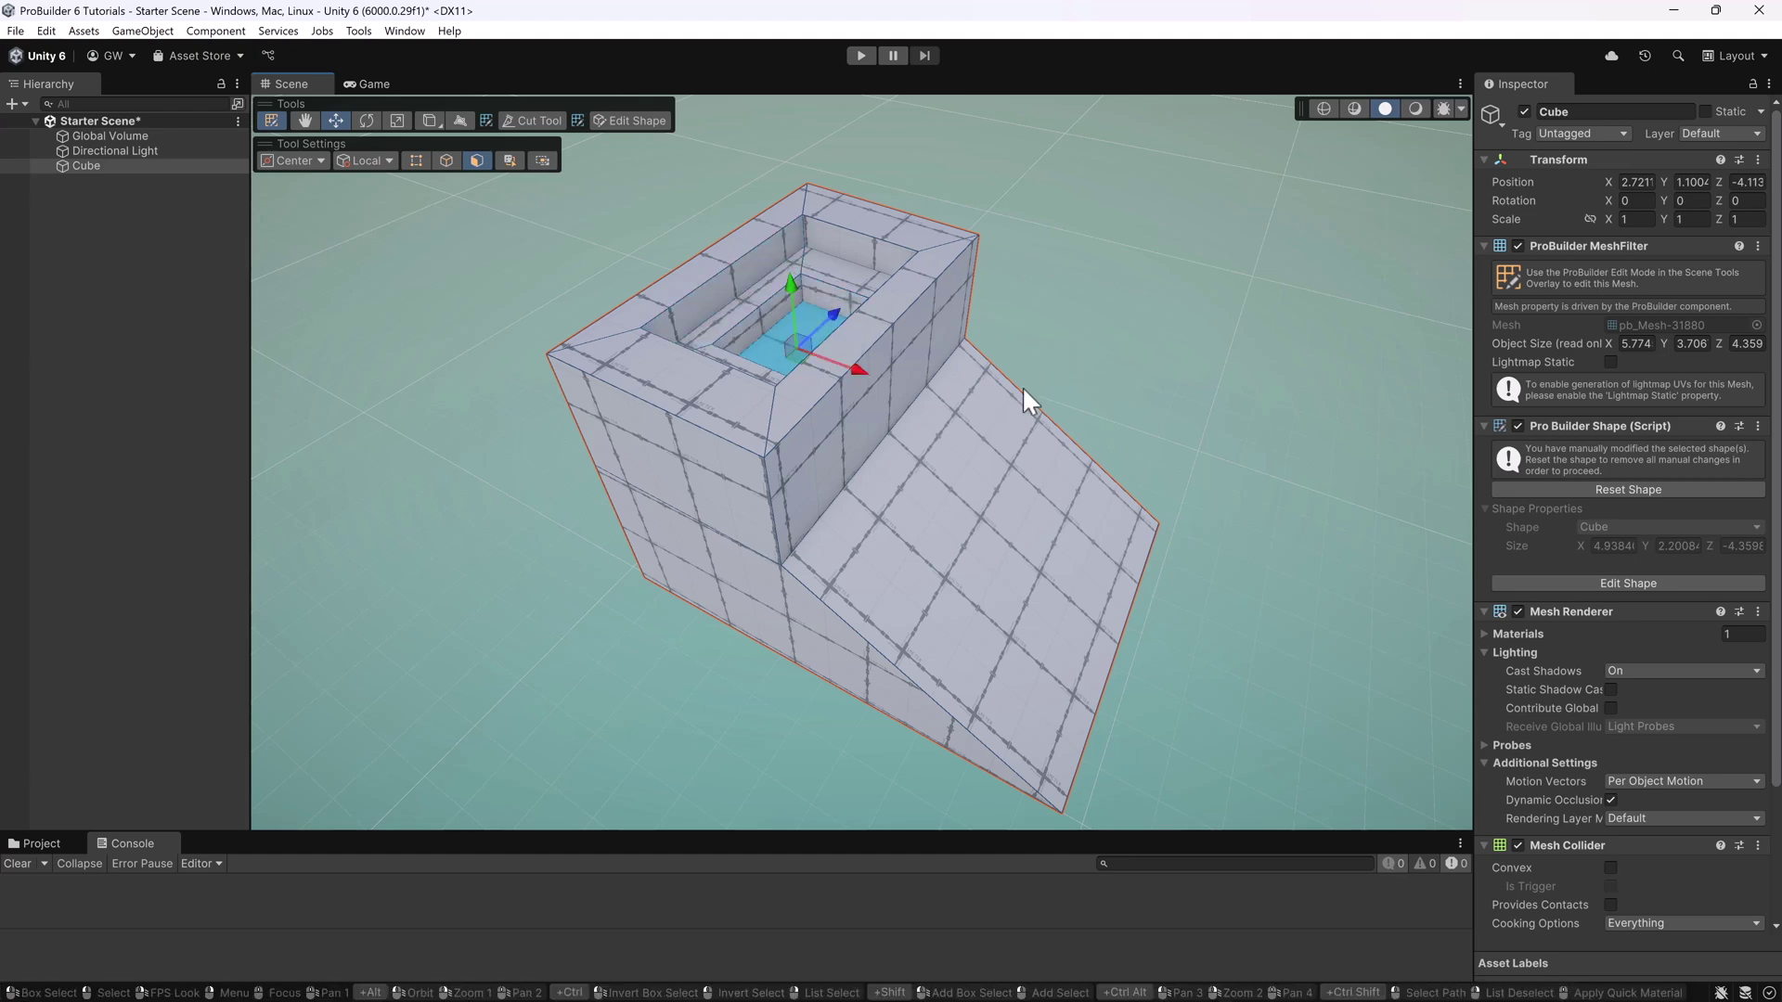
Step: Cycle from face through vertex to edge selection mode on the mesh
alt+drag(1021, 386, 817, 232)
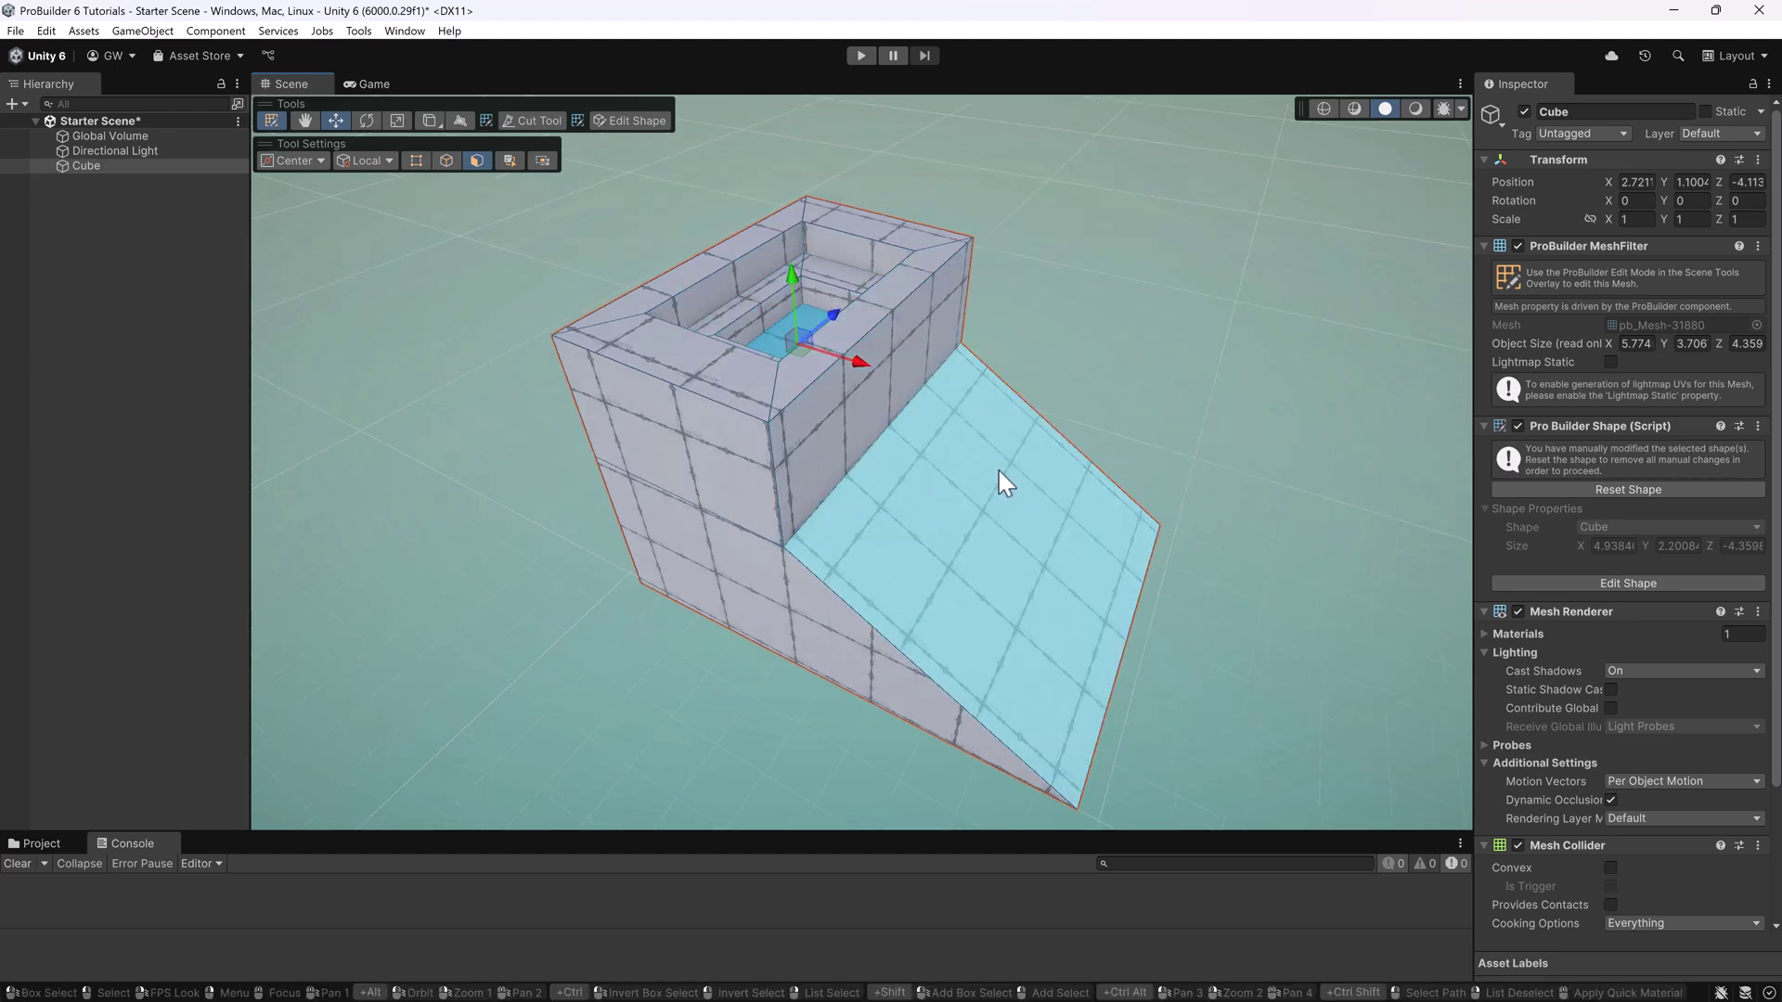
alt+drag(994, 464, 504, 175)
click(506, 178)
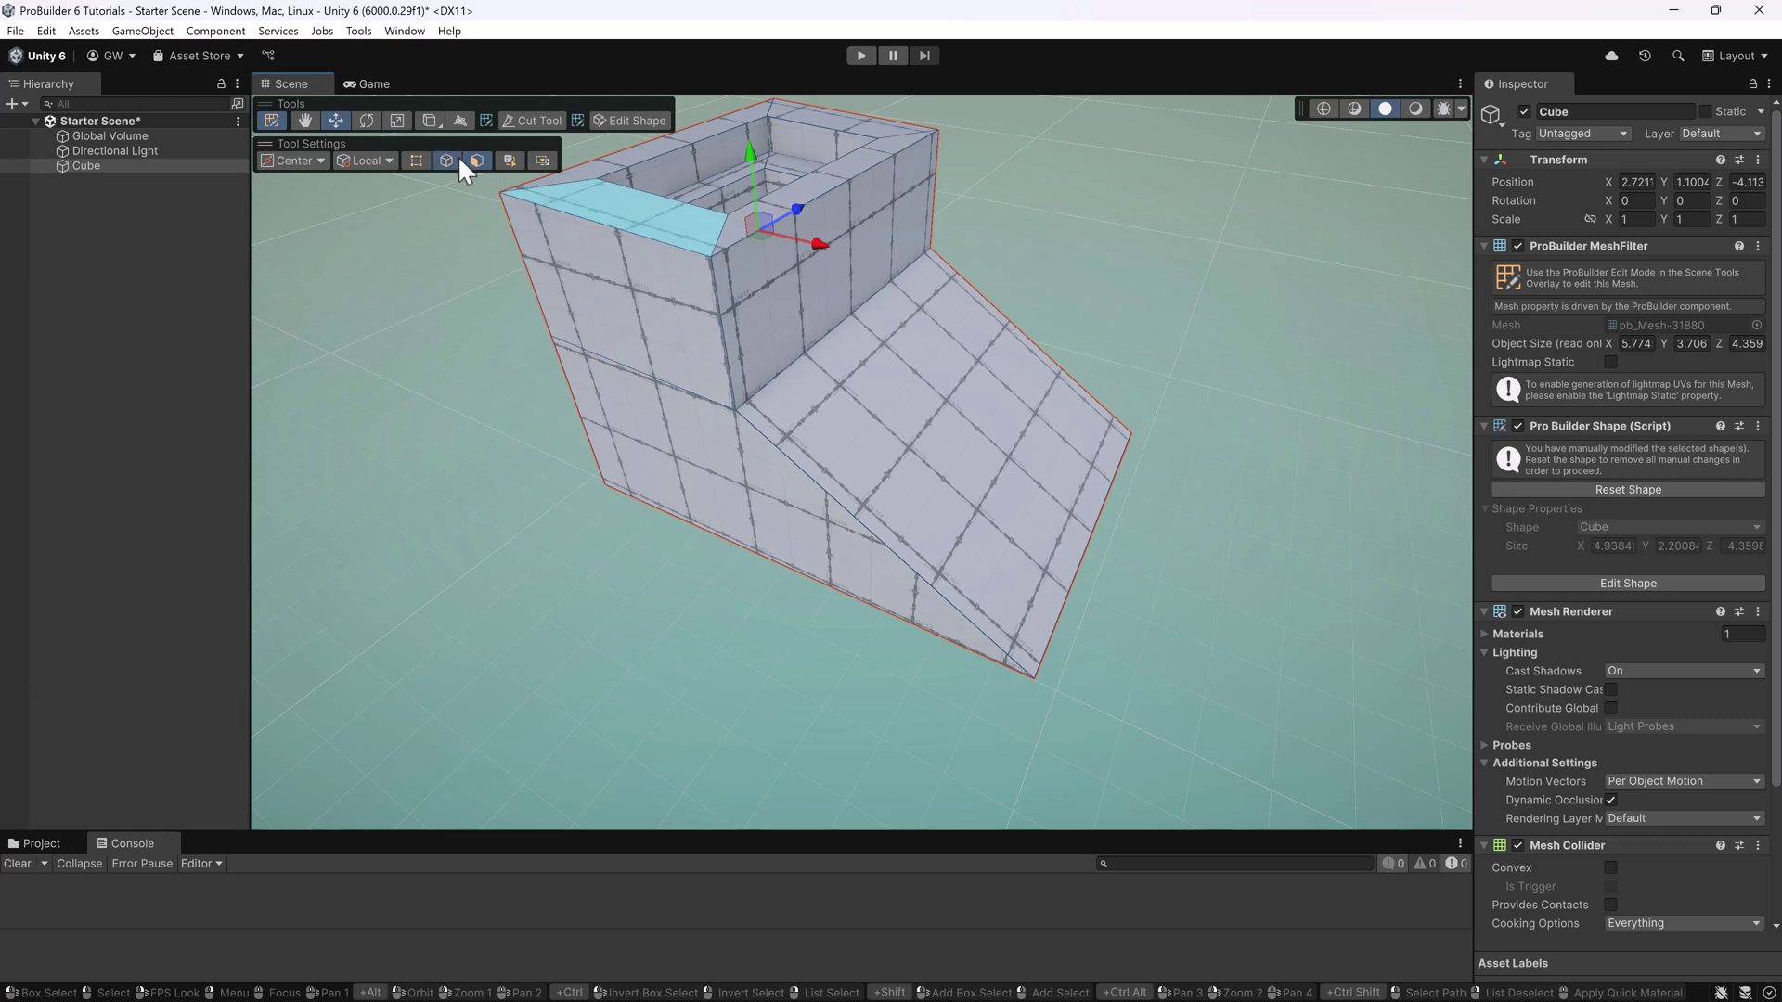
click(414, 160)
click(450, 163)
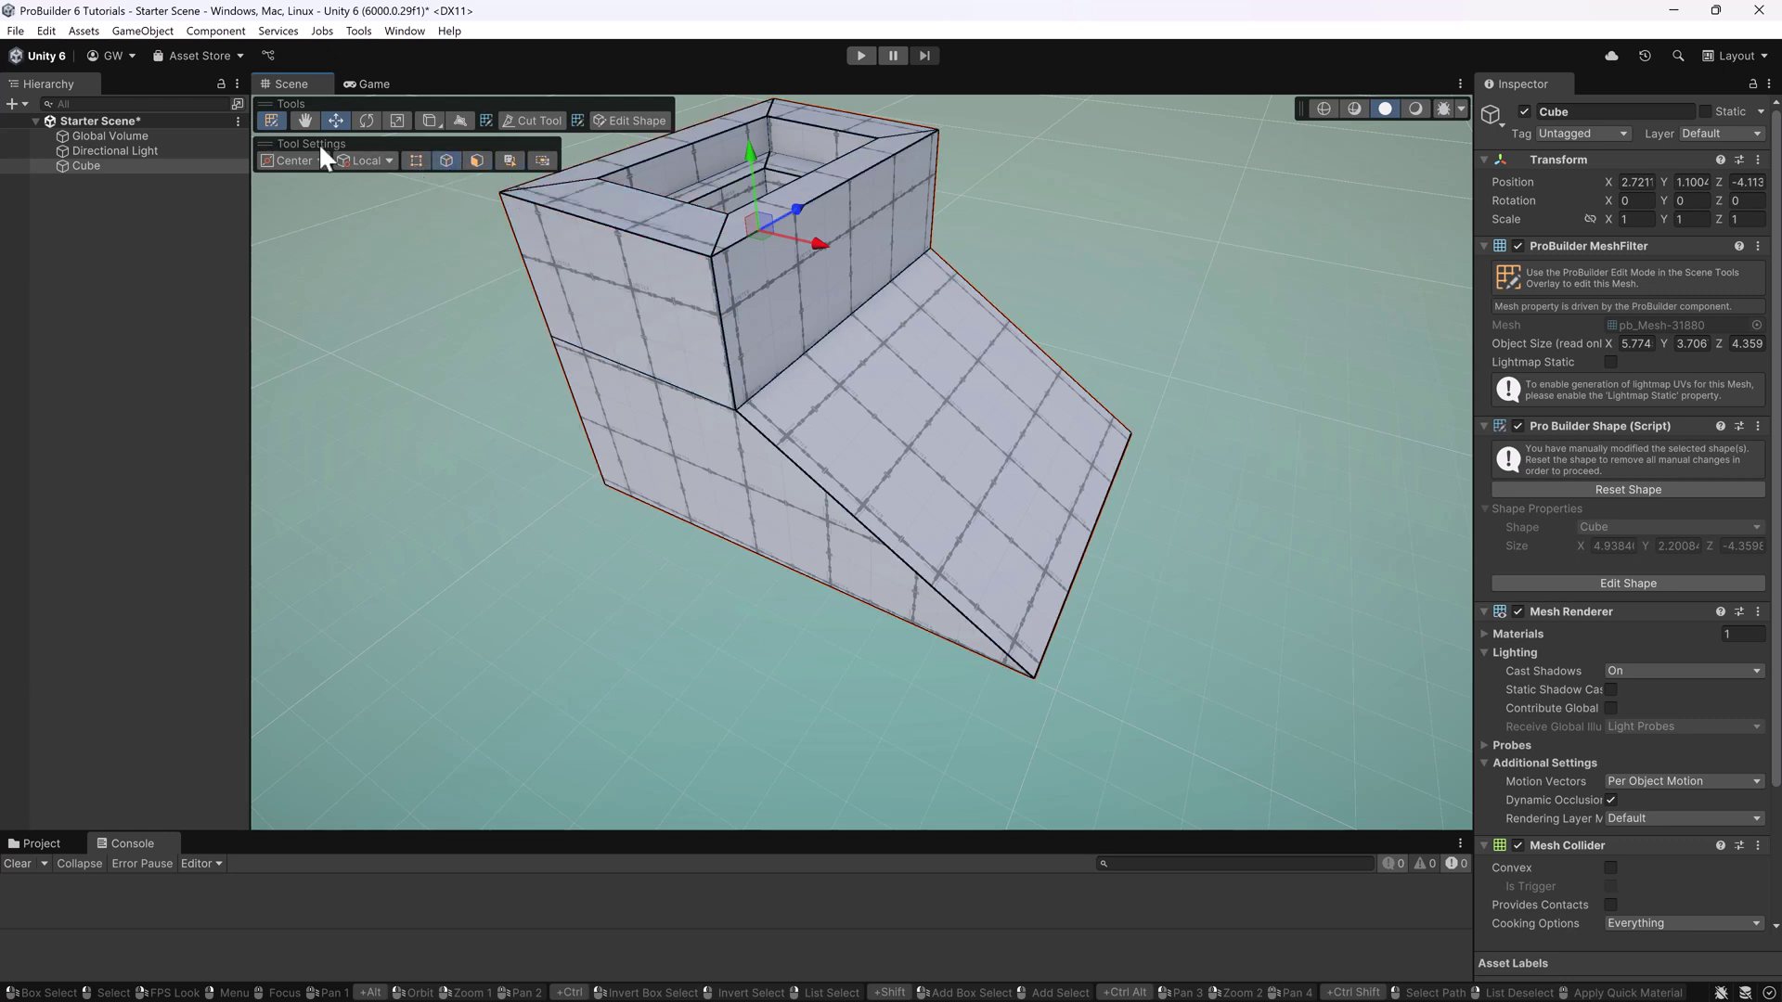
Step: Examine the ProBuilder category in the Shortcuts manager for the keys assigned to editing vertices, edges and faces
click(47, 31)
click(142, 598)
drag(1229, 119, 1119, 115)
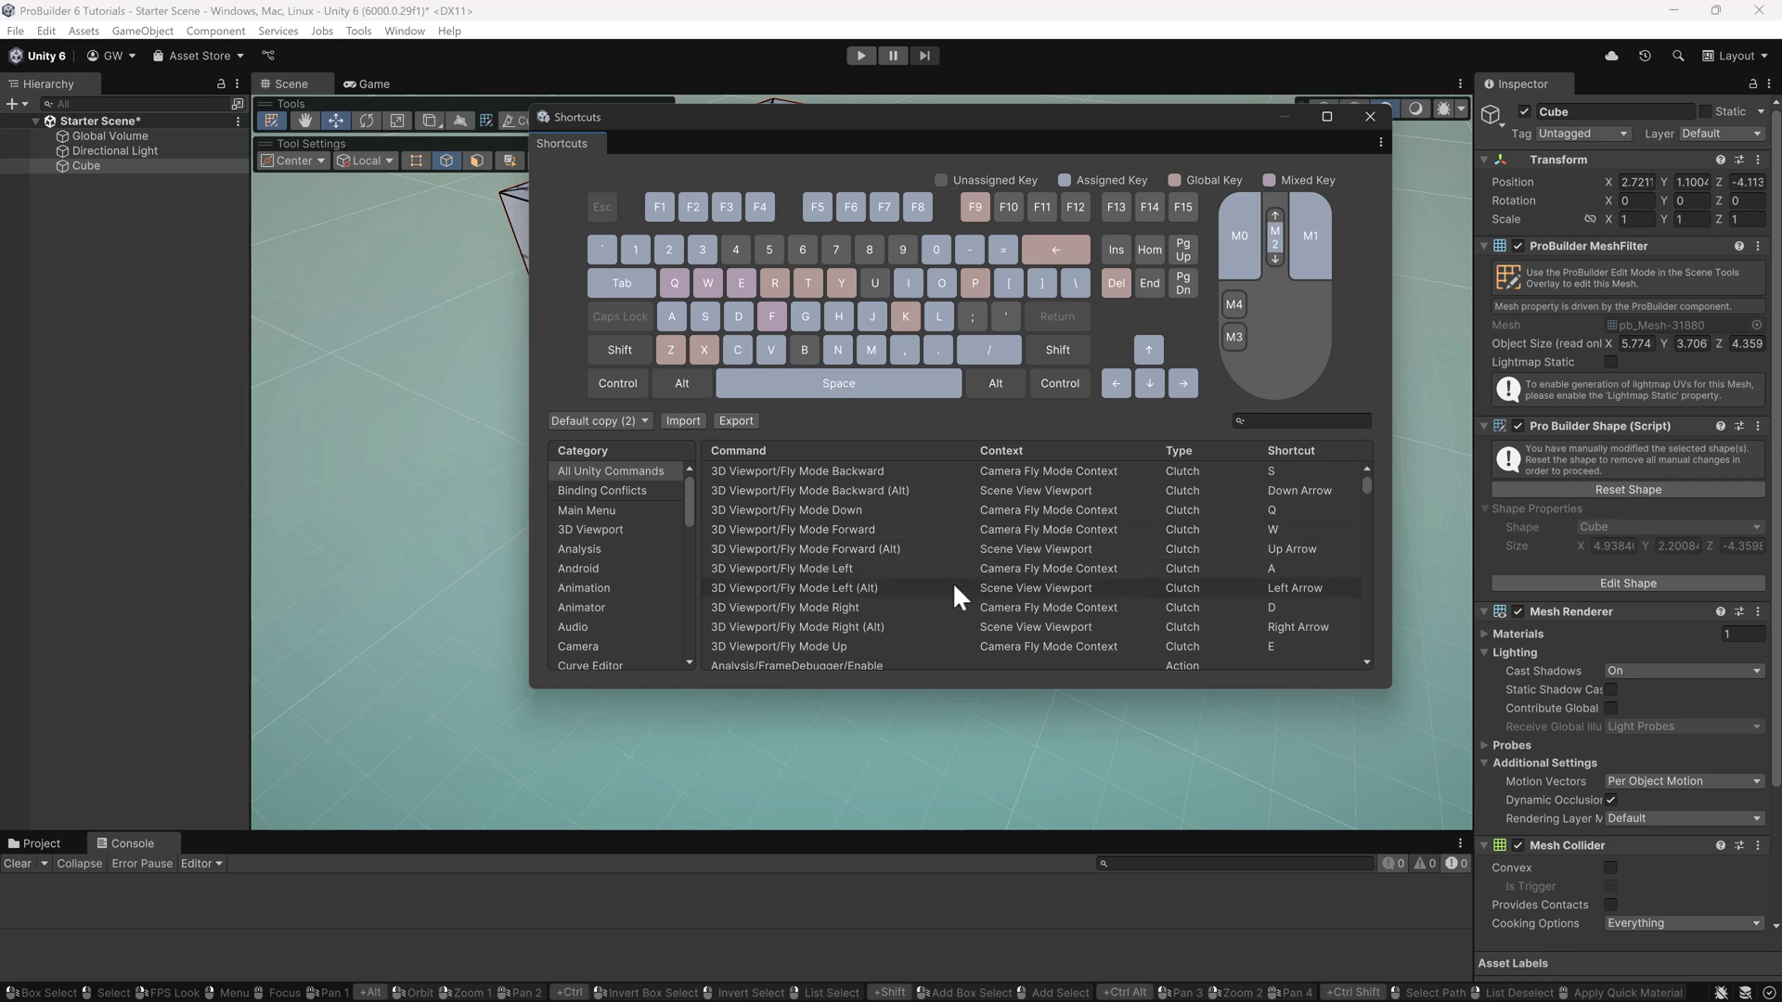
scroll(611, 604, down, 10)
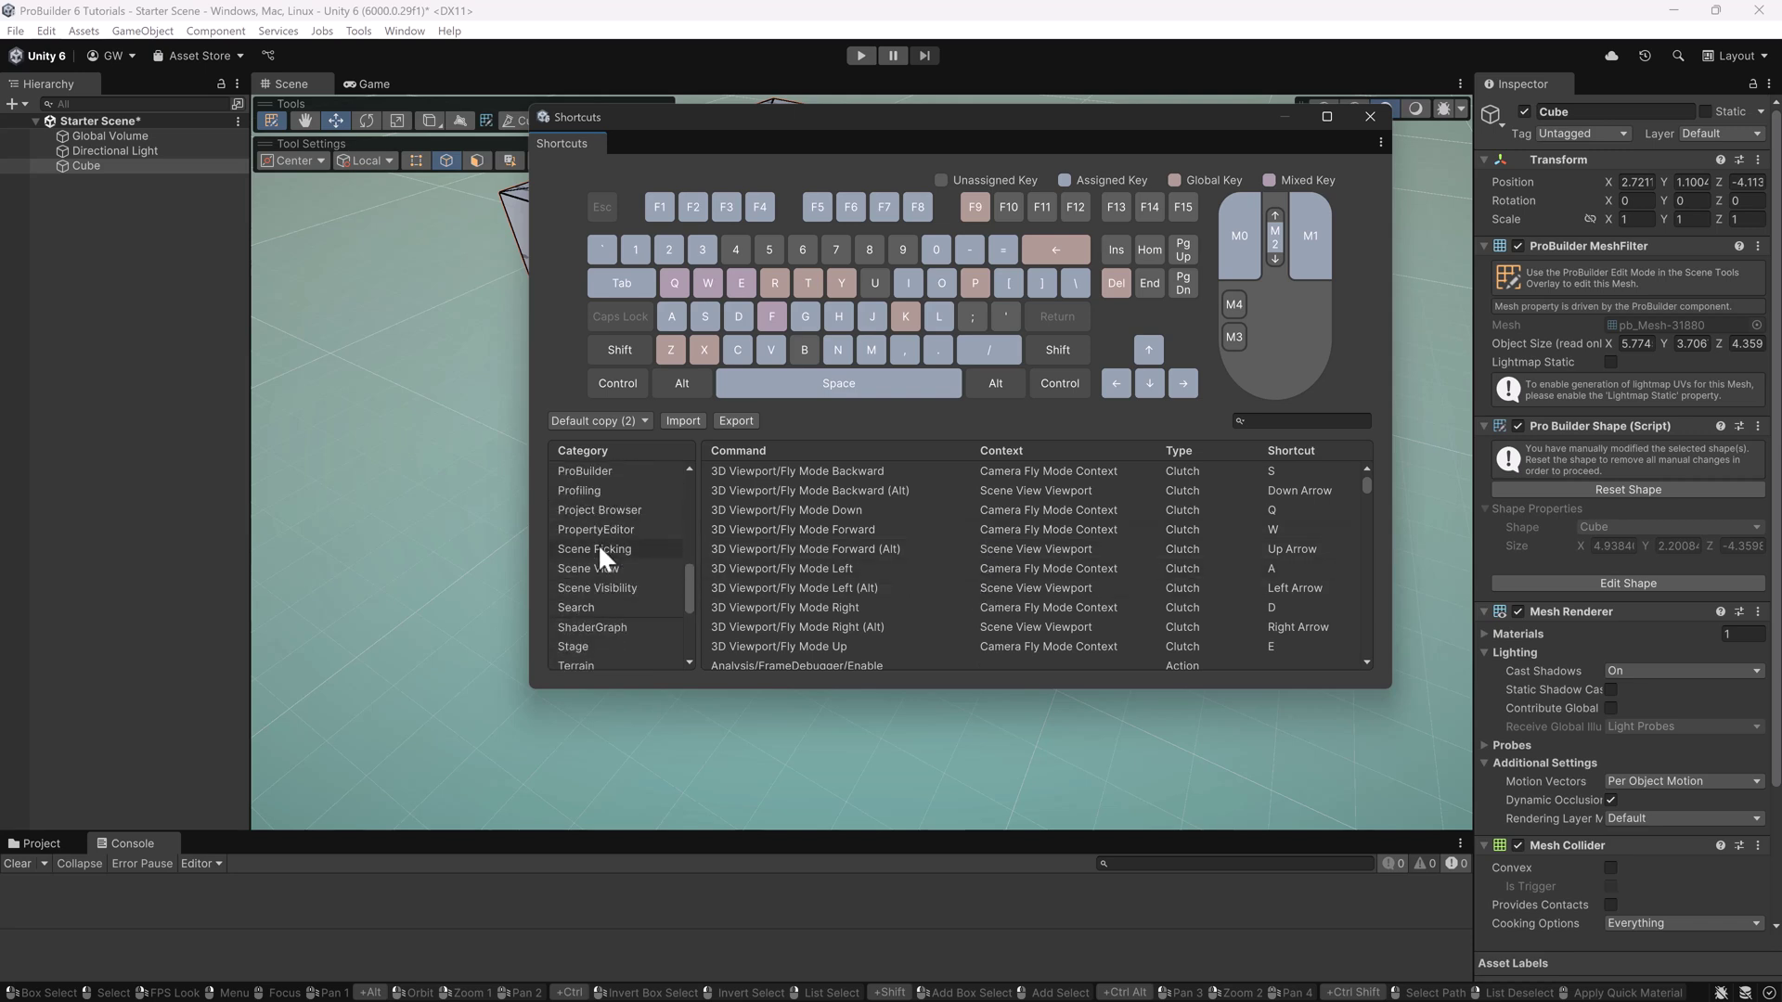
click(596, 472)
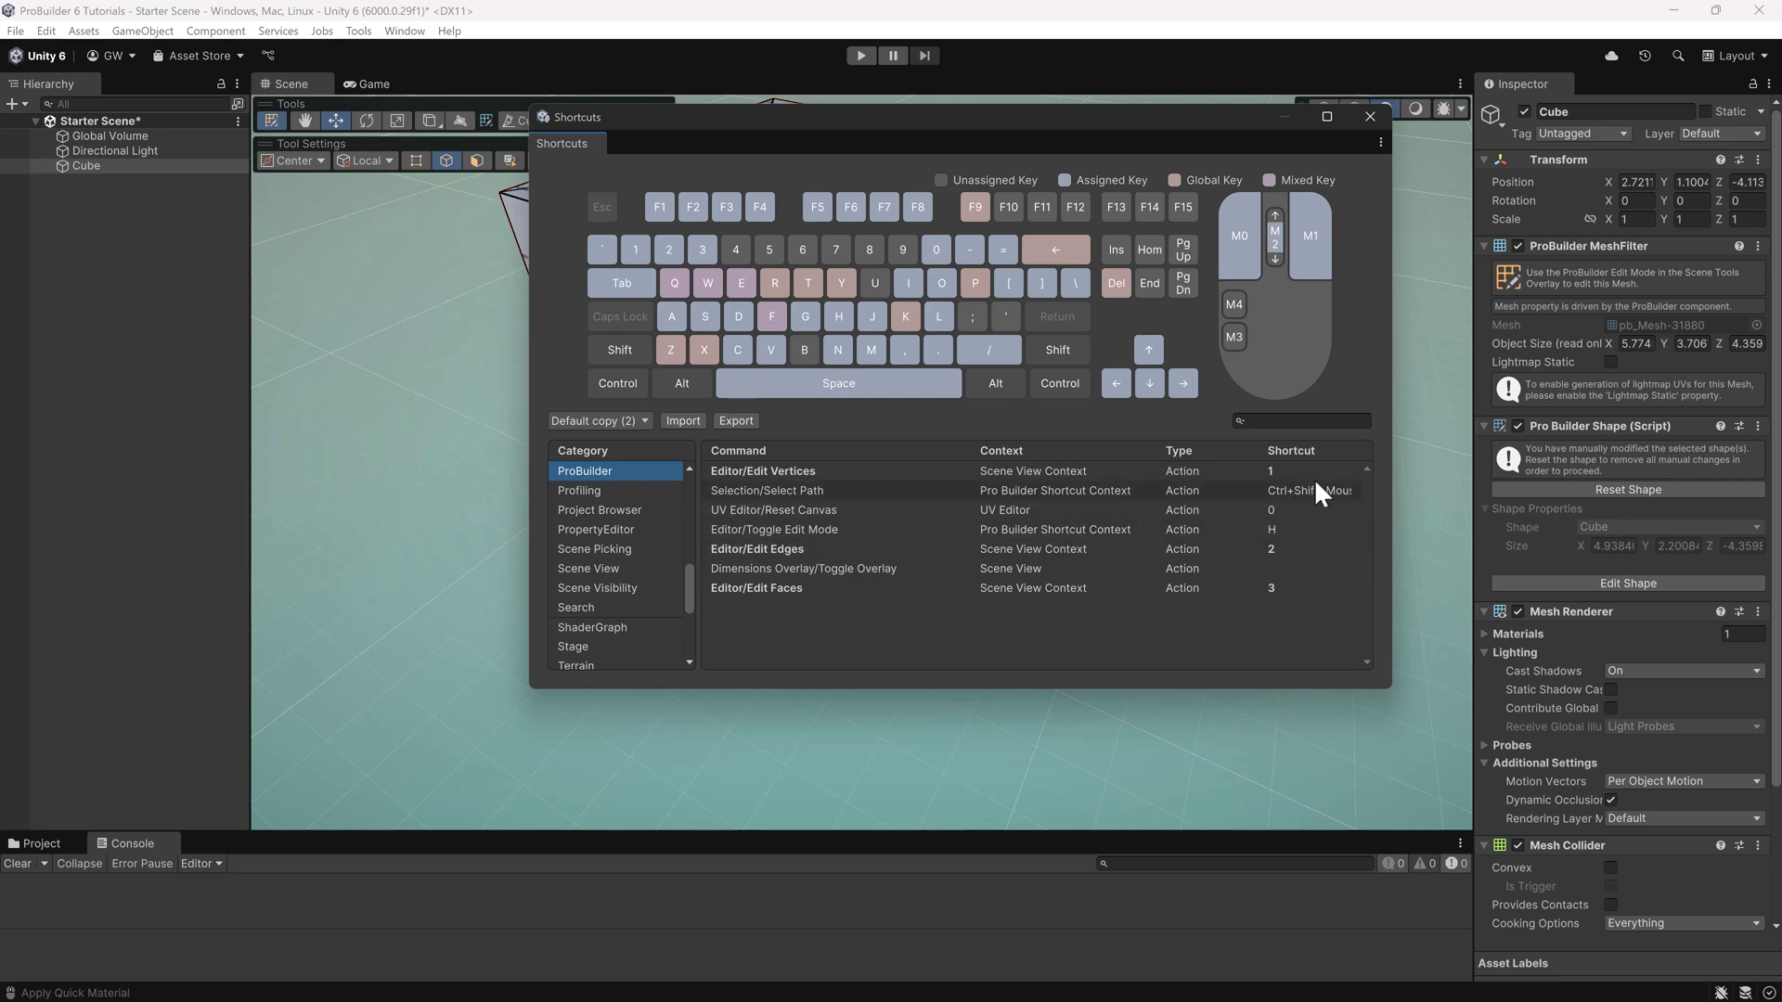
click(1370, 116)
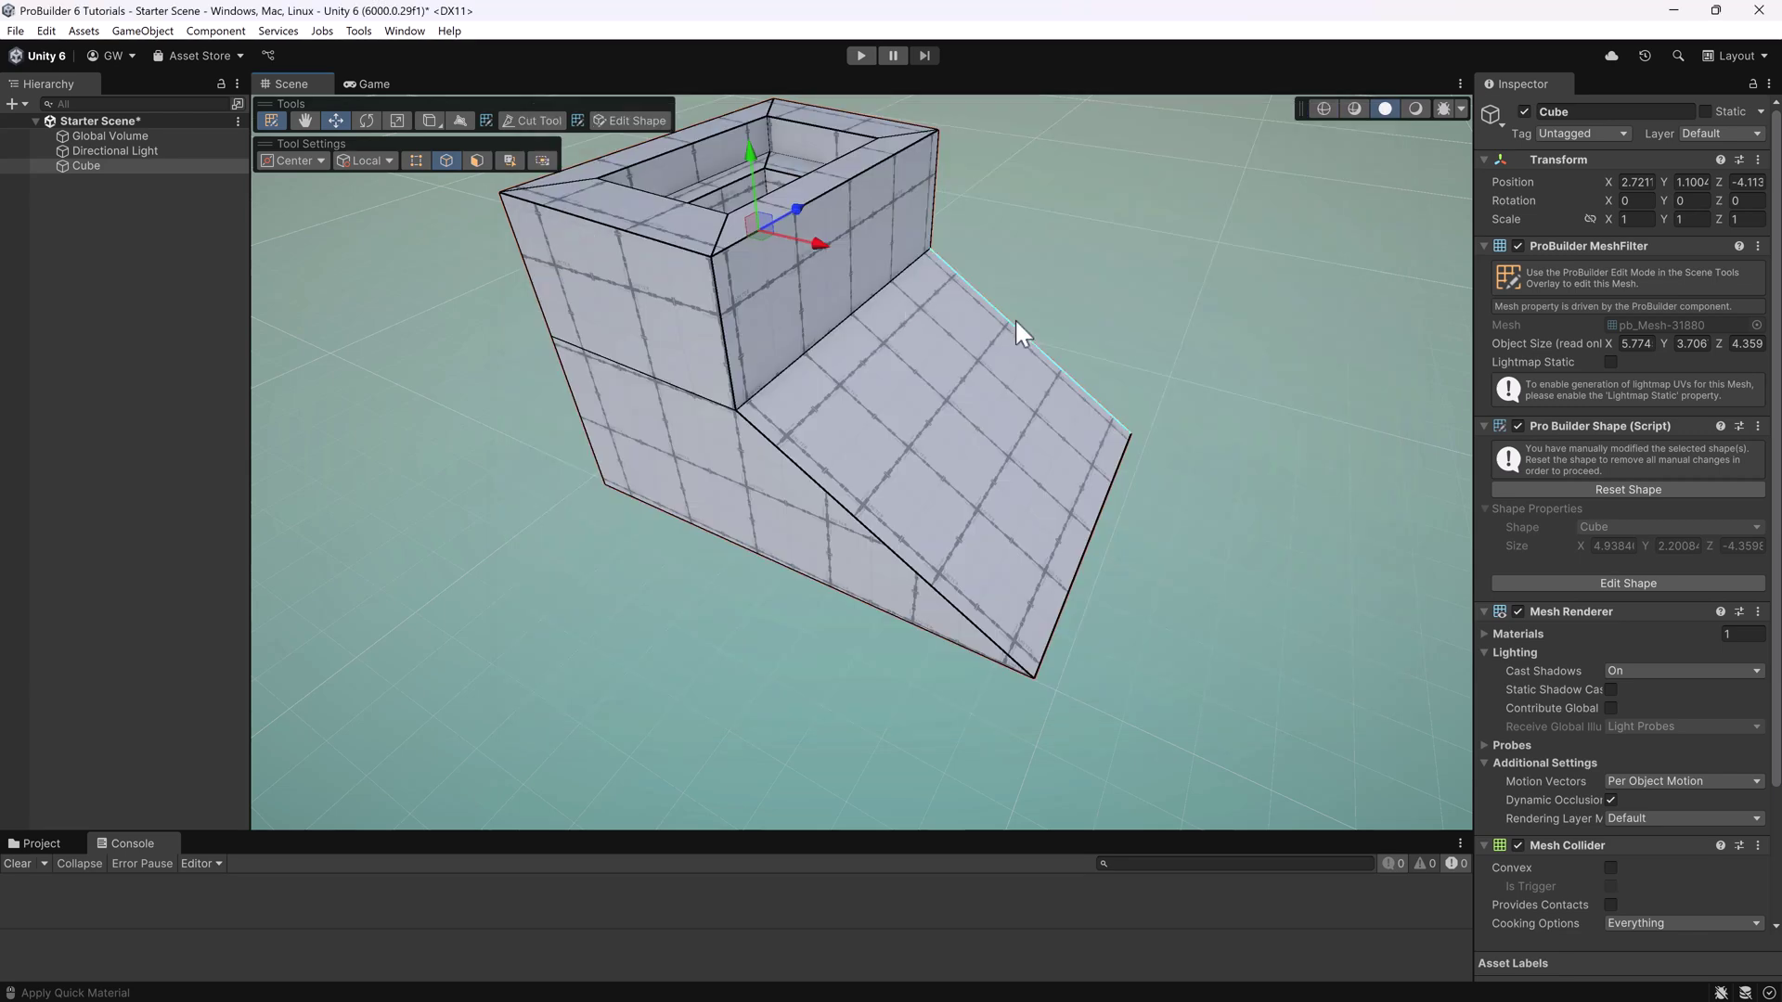
alt+drag(1022, 295, 1090, 427)
scroll(1091, 426, up, 2)
middle_drag(1095, 432, 1087, 391)
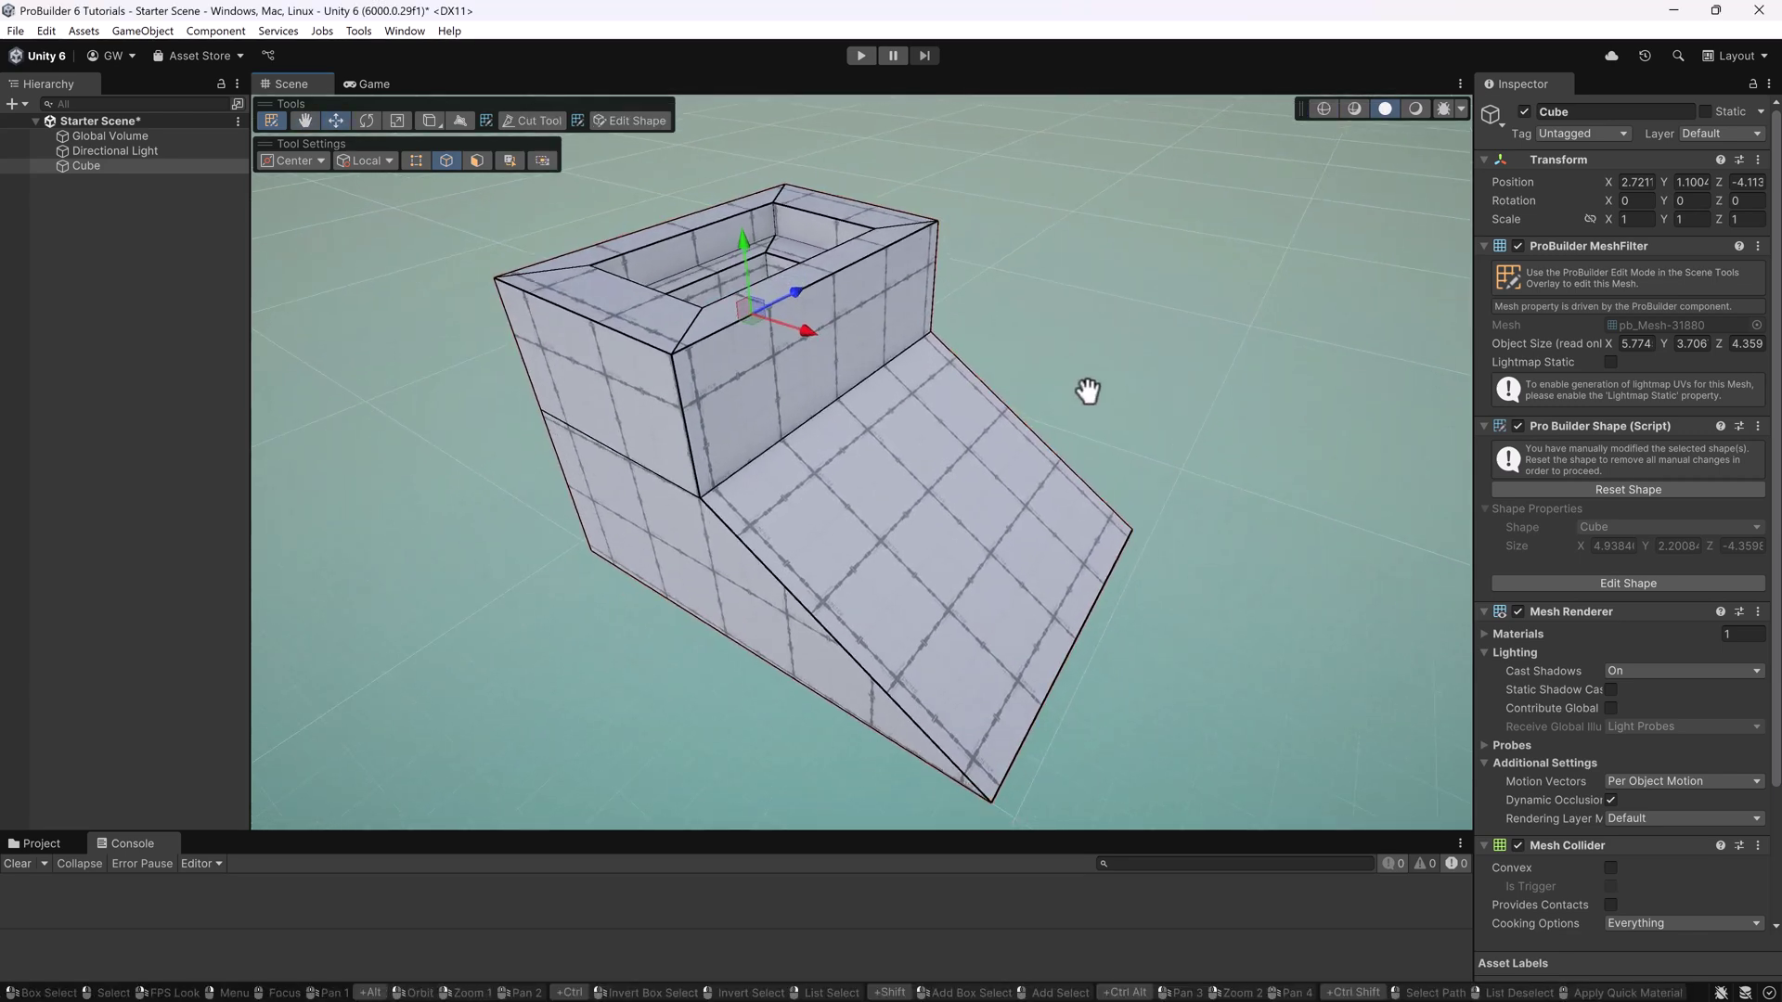